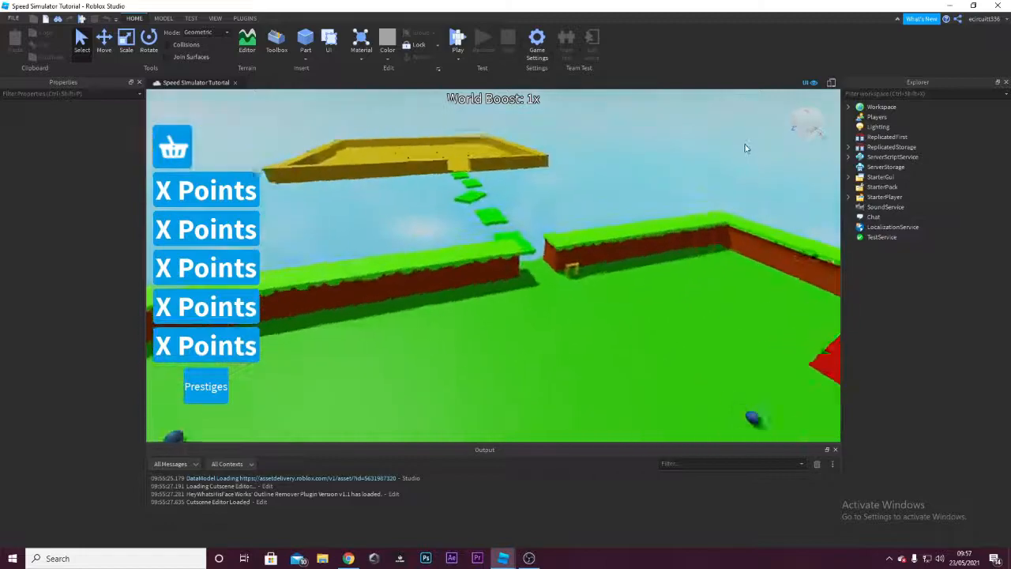
# Make the PShop image label in StarterGui's PrestigeShop visible.
pyautogui.moveTo(714, 153); pyautogui.dragTo(591, 153, button='right')
pyautogui.press('w')
pyautogui.press('s')
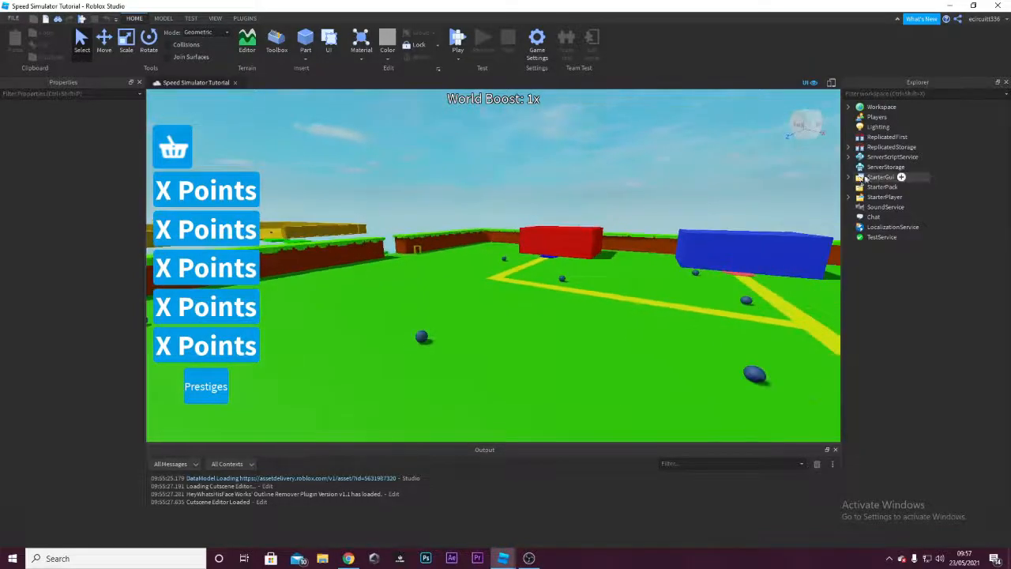
pyautogui.click(851, 178)
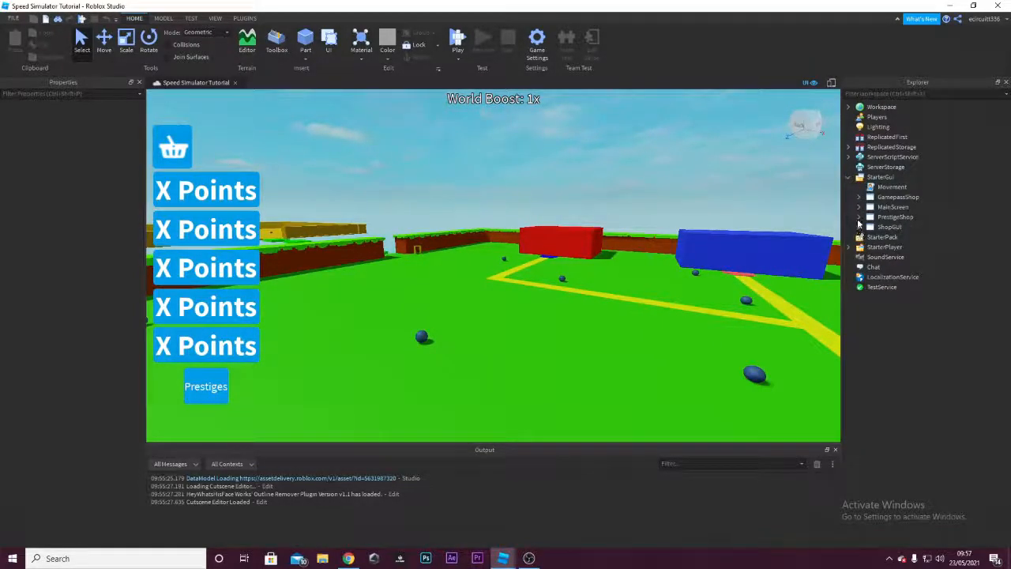
pyautogui.click(859, 216)
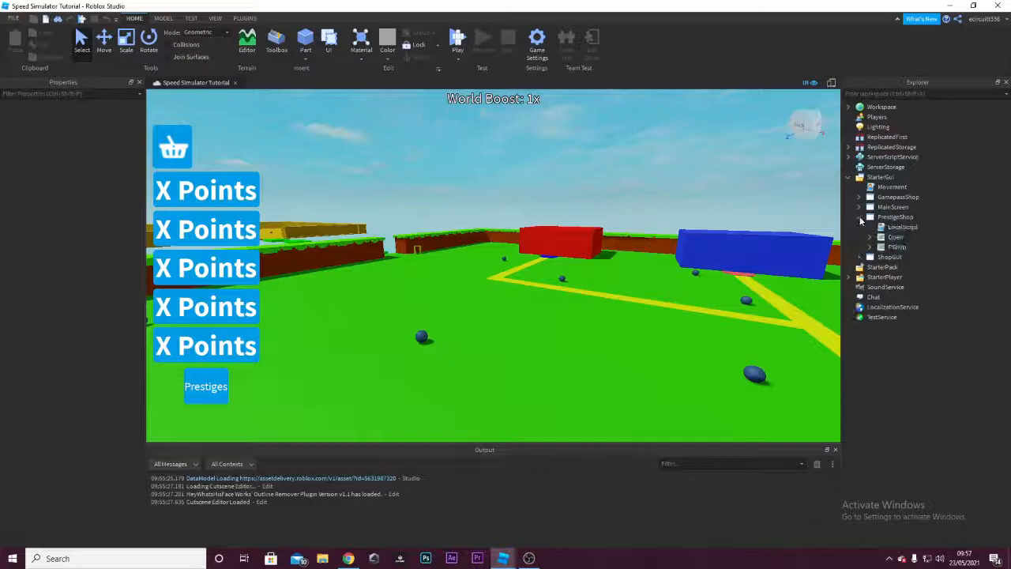
pyautogui.click(891, 237)
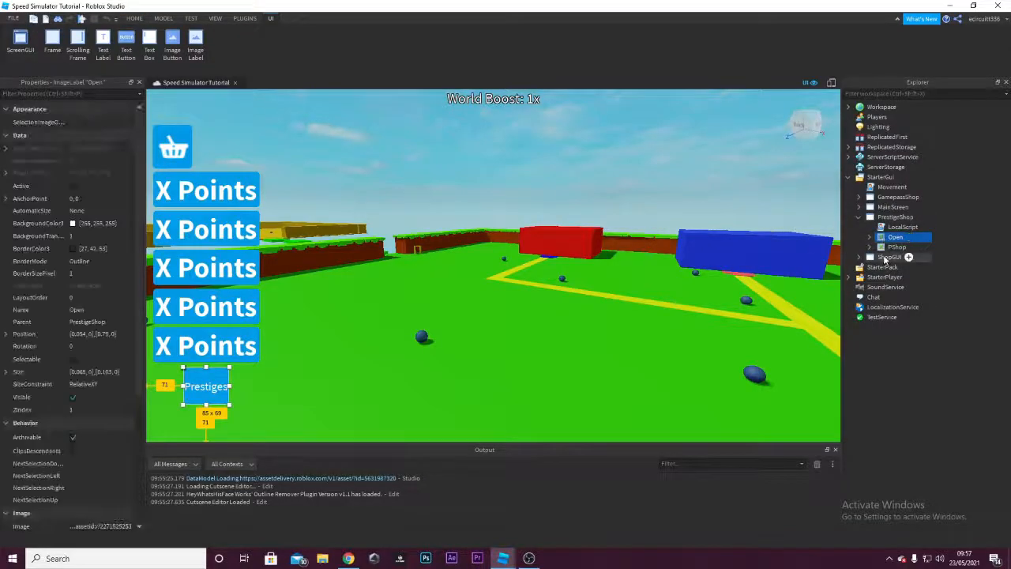
pyautogui.click(896, 246)
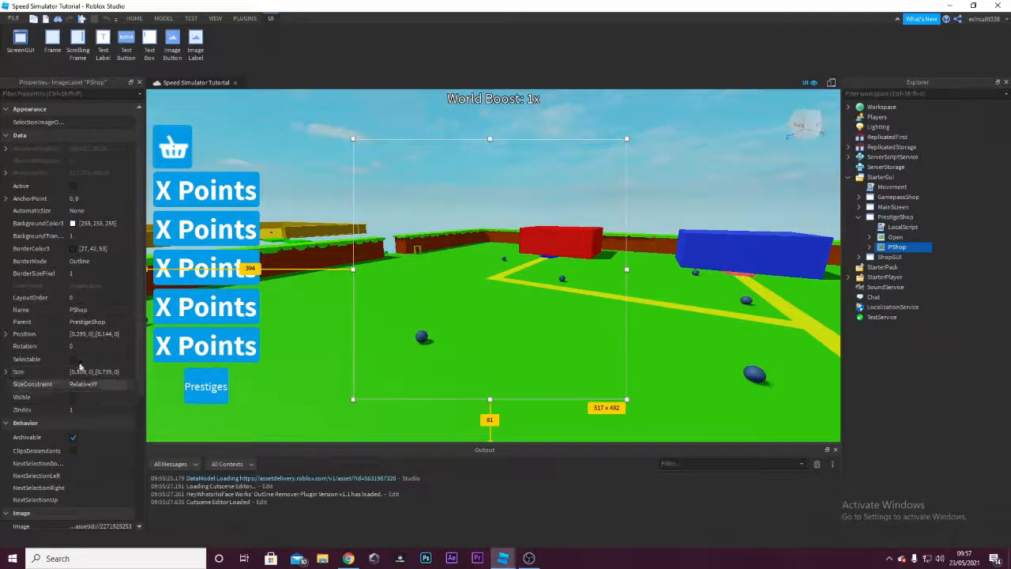
pyautogui.click(72, 397)
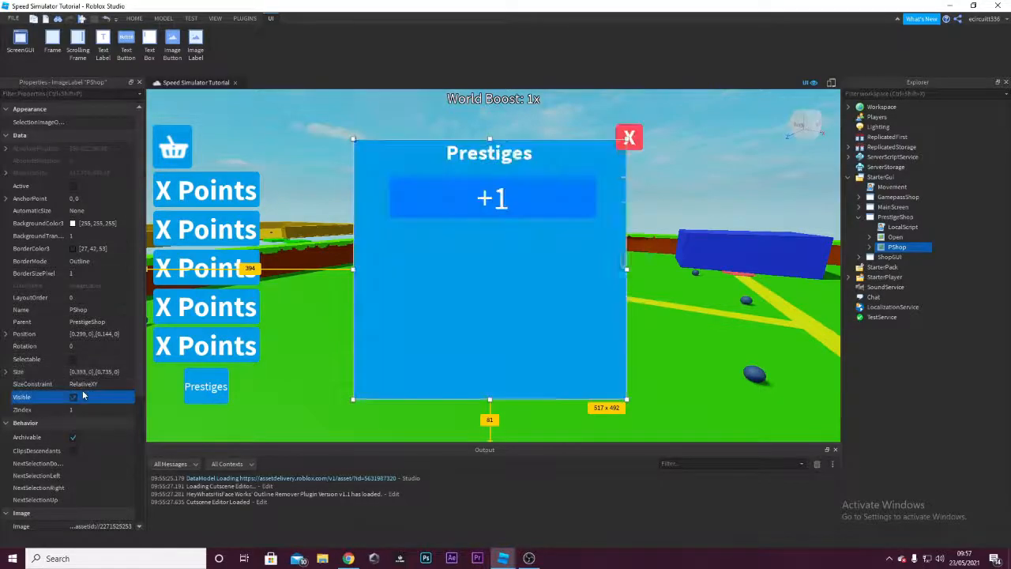
# Expand PShop and its ScrollingFrame, and select frame 1 inside it.
pyautogui.click(871, 247)
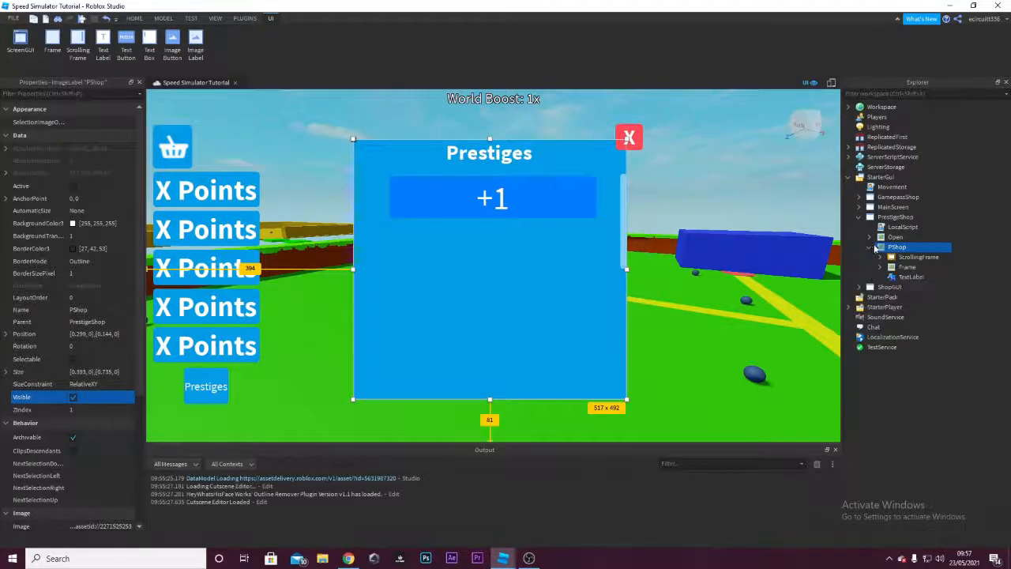
pyautogui.click(898, 257)
pyautogui.click(905, 267)
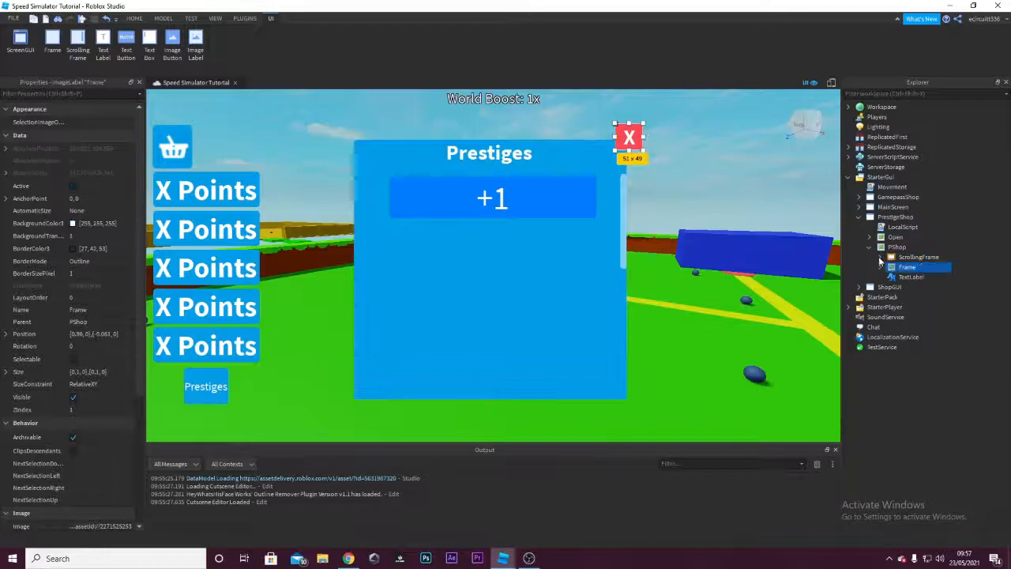
pyautogui.click(891, 257)
pyautogui.click(905, 267)
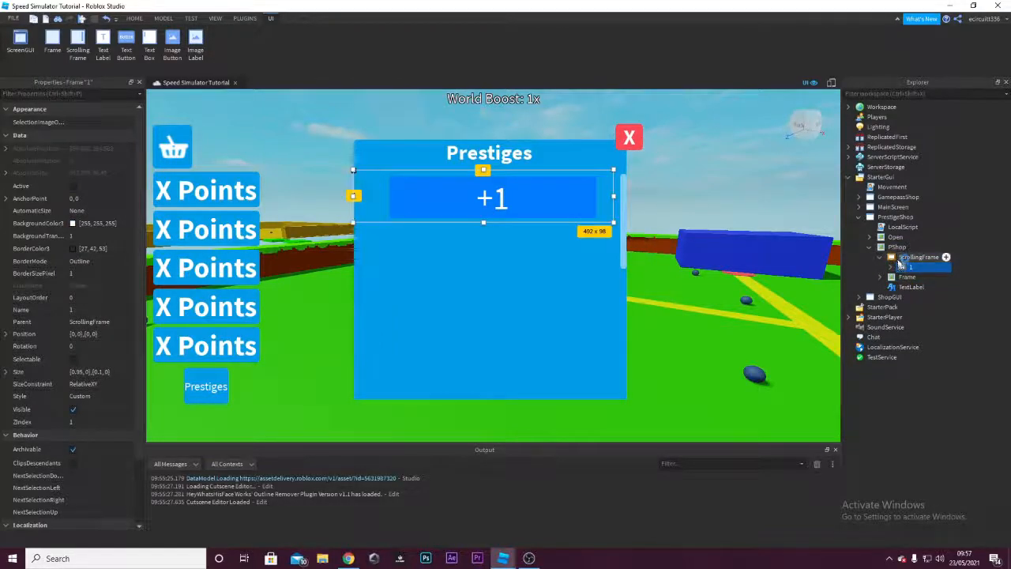
# Try a copy of frame 1 named 2 with its Rebirth button moved below the +1 button, and delete that copy.
pyautogui.rightClick(908, 267)
pyautogui.click(907, 63)
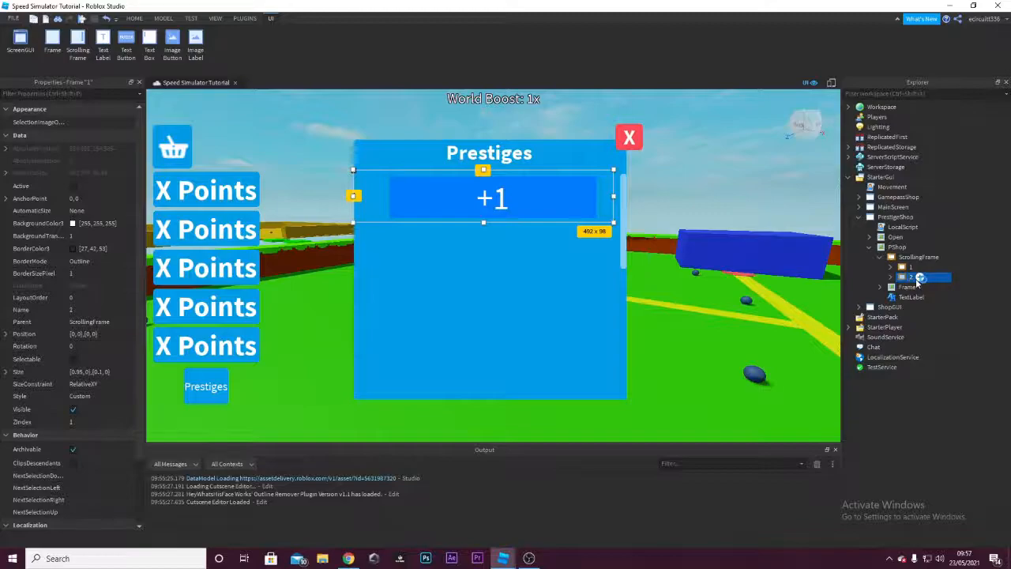
pyautogui.moveTo(498, 208); pyautogui.dragTo(551, 243)
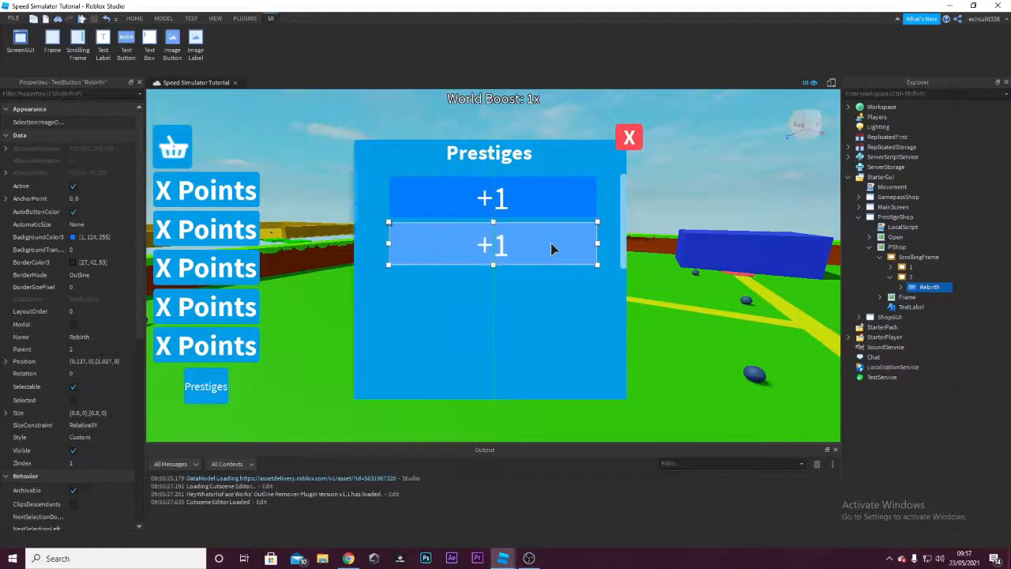
pyautogui.click(686, 222)
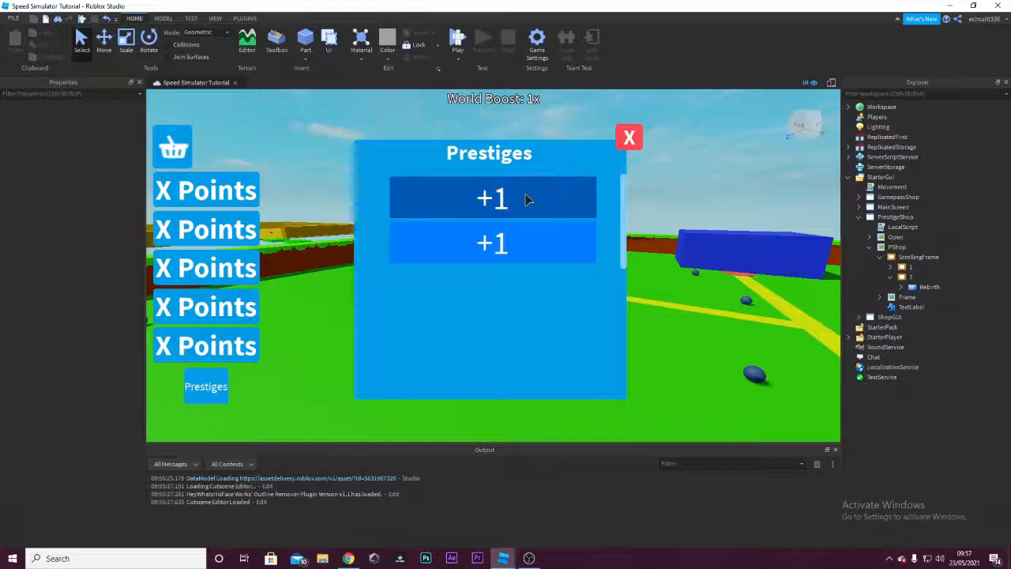
pyautogui.click(910, 278)
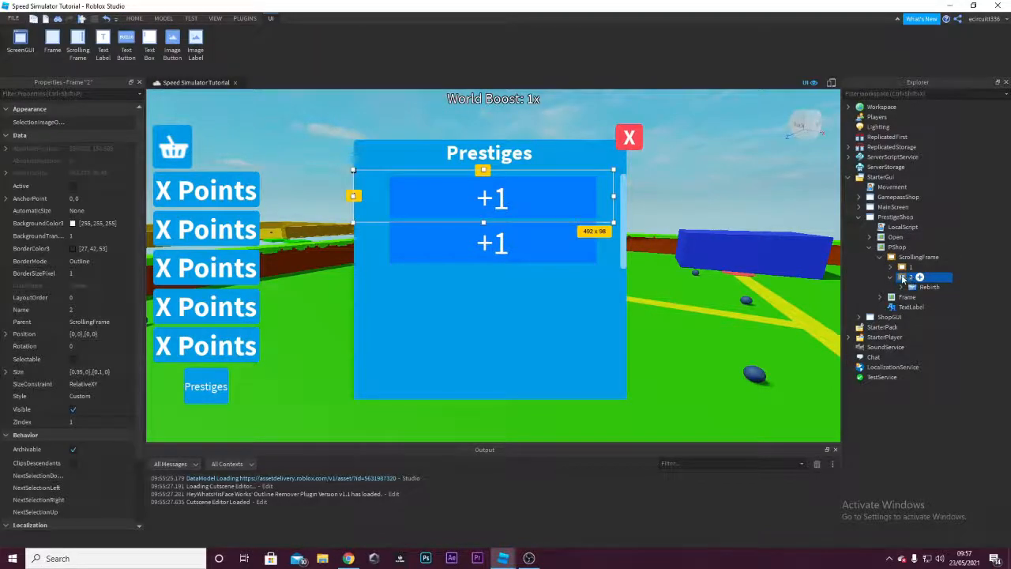
pyautogui.press('Delete')
# Insert a UIListLayout into the ScrollingFrame and expand its padding property.
pyautogui.click(940, 258)
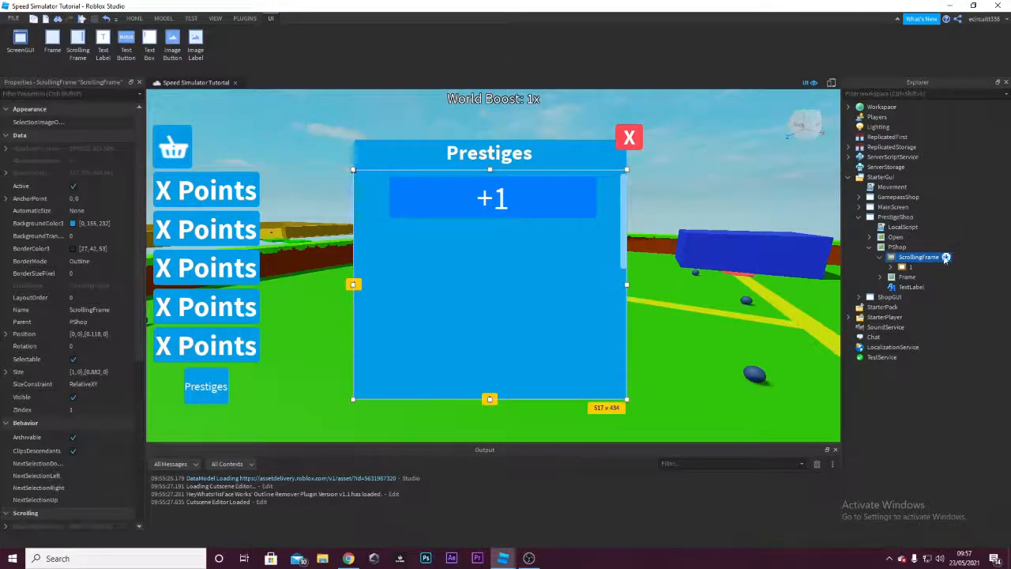
pyautogui.click(946, 257)
pyautogui.write('ver')
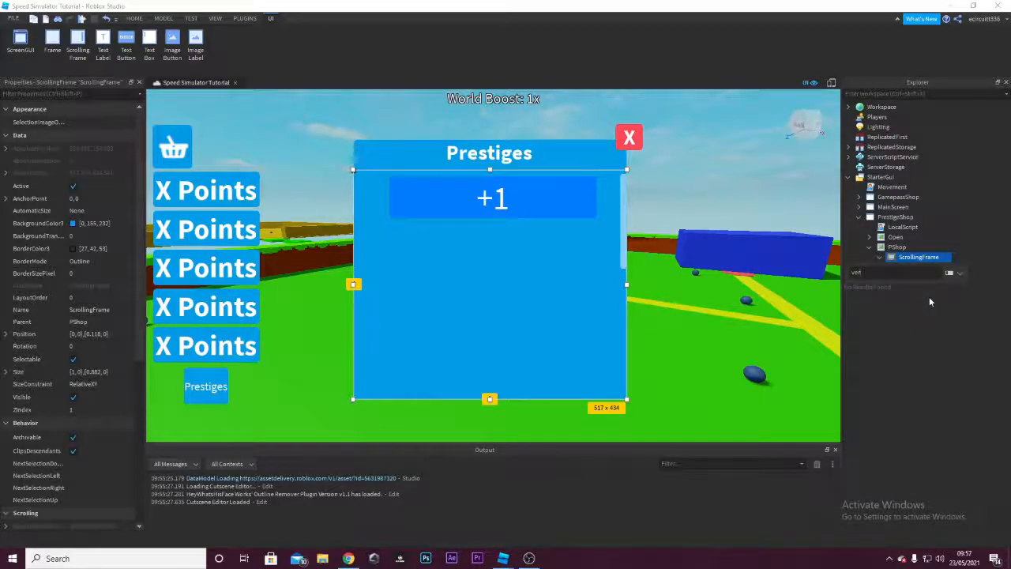
pyautogui.press('BackSpace')
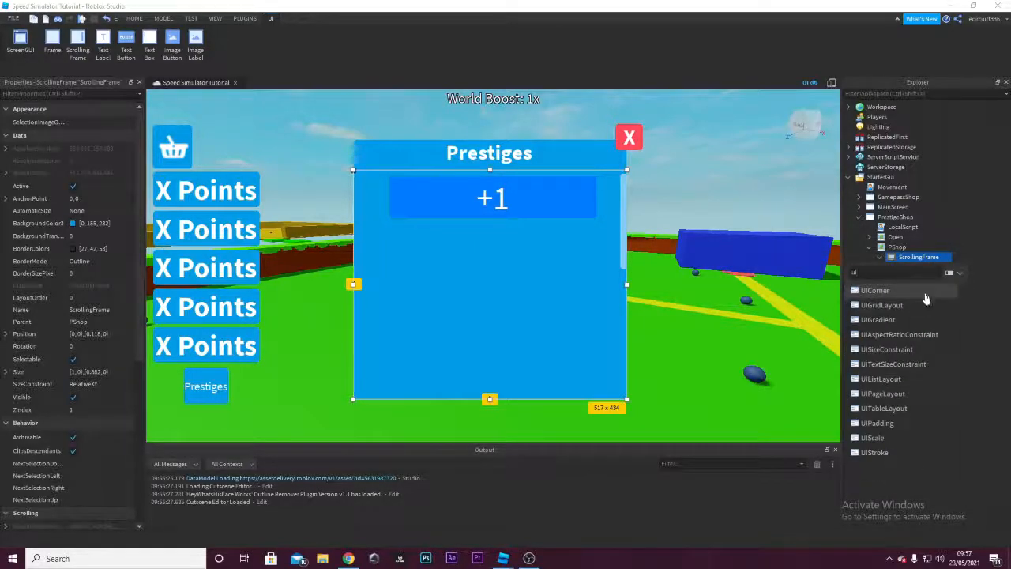
pyautogui.write('ui')
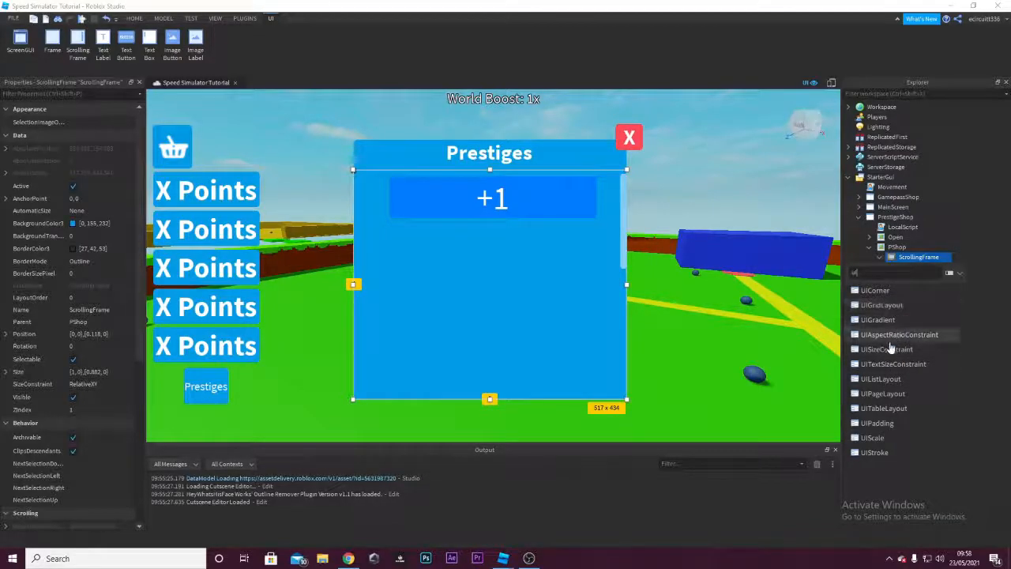
pyautogui.click(890, 380)
pyautogui.click(909, 277)
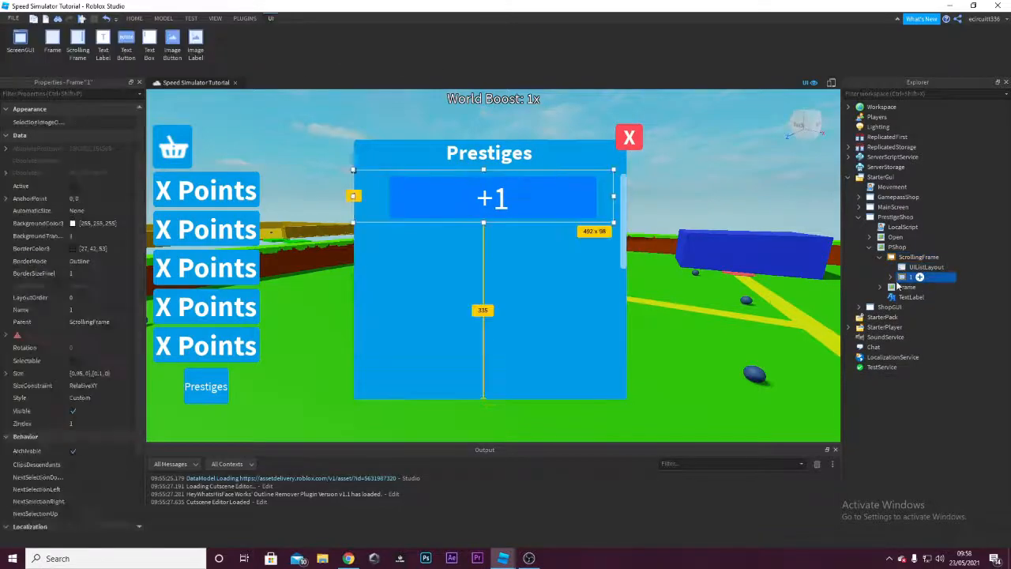
pyautogui.click(924, 267)
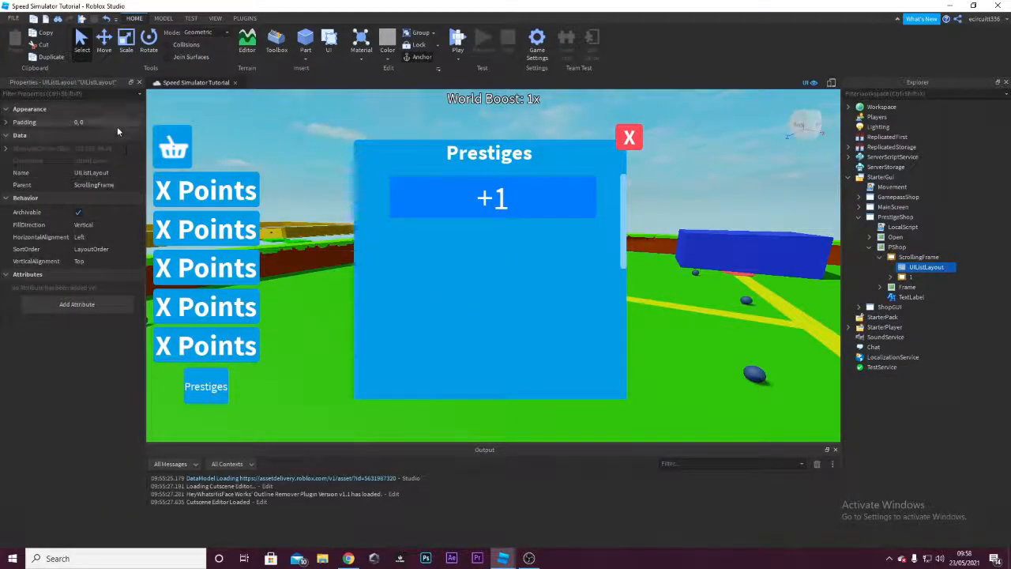
pyautogui.click(11, 123)
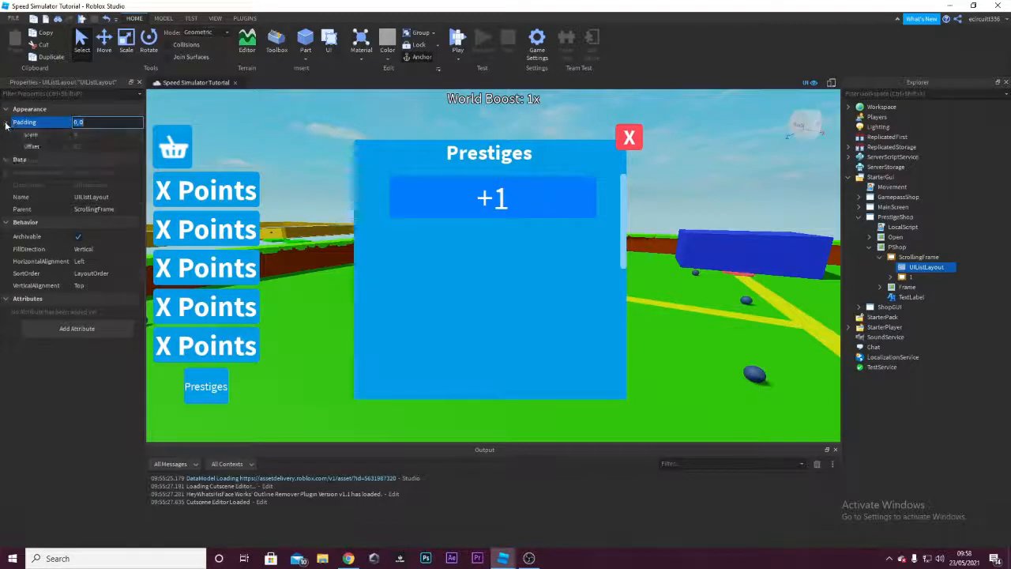
# Duplicate frame 1 inside the ScrollingFrame and rename the copy to 2.
pyautogui.click(904, 278)
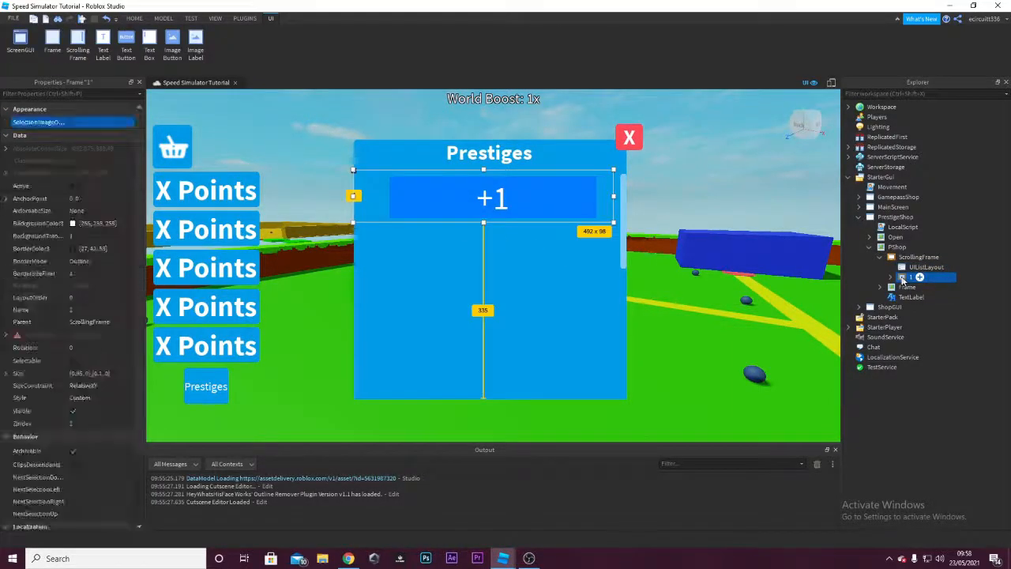
pyautogui.hotkey('ctrl', 'd')
pyautogui.click(688, 187)
pyautogui.moveTo(688, 188); pyautogui.dragTo(680, 248, button='right')
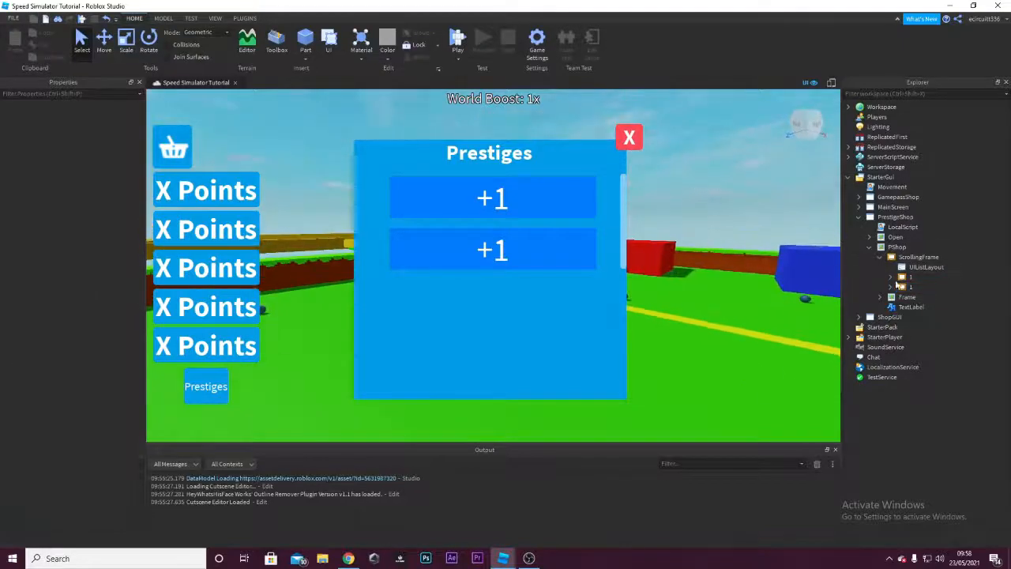
pyautogui.hotkey('ctrl', 'z')
pyautogui.hotkey('ctrl', 'd')
pyautogui.hotkey('ctrl', 'd')
pyautogui.hotkey('ctrl', 'd')
pyautogui.hotkey('ctrl', 'd')
pyautogui.hotkey('ctrl', 'd')
pyautogui.hotkey('ctrl', 'd')
pyautogui.hotkey('ctrl', 'd')
pyautogui.hotkey('ctrl', 'd')
pyautogui.hotkey('ctrl', 'd')
pyautogui.hotkey('ctrl', 'd')
pyautogui.hotkey('ctrl', 'd')
pyautogui.hotkey('ctrl', 'd')
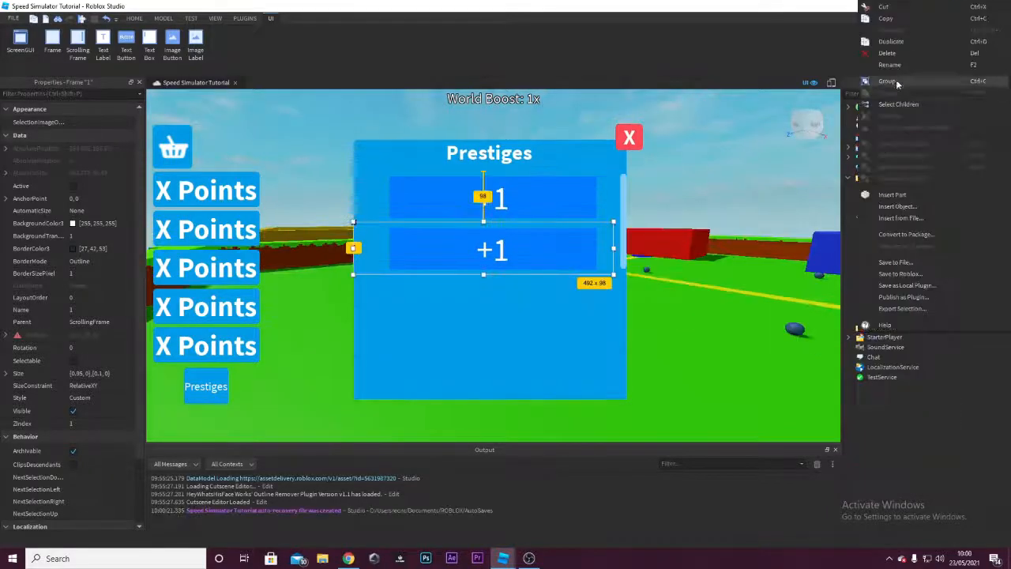
pyautogui.click(899, 64)
pyautogui.write('2')
pyautogui.press('Return')
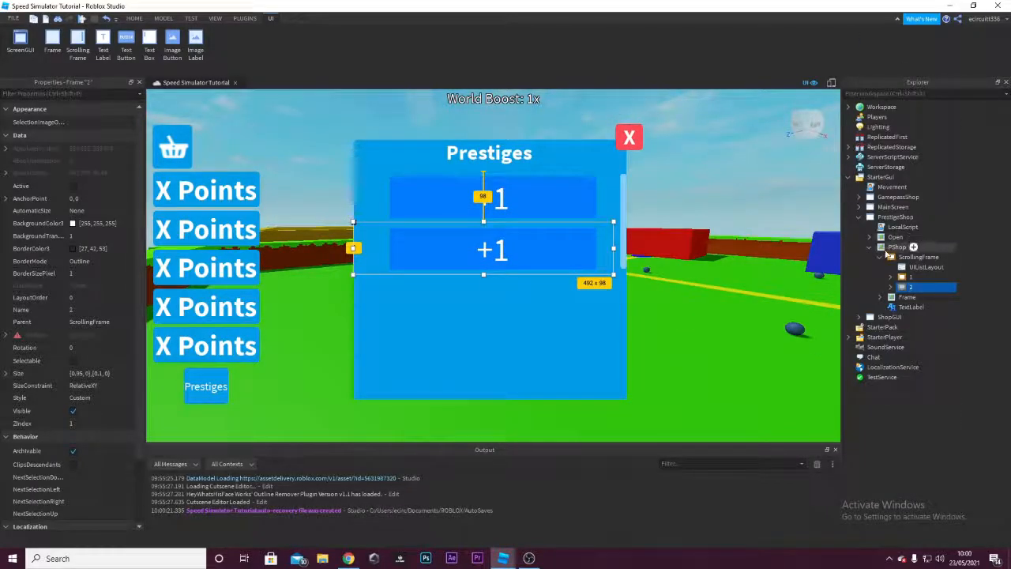
# Set the text of the Rebirth button in frame 2 to +2.
pyautogui.click(891, 289)
pyautogui.click(901, 296)
pyautogui.click(927, 296)
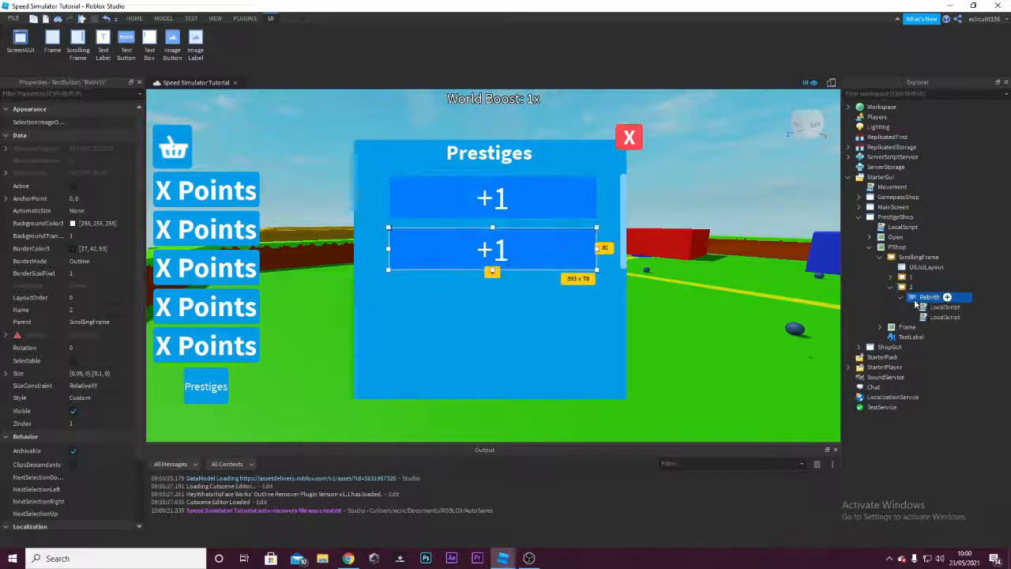
pyautogui.scroll(-8, 95, 385)
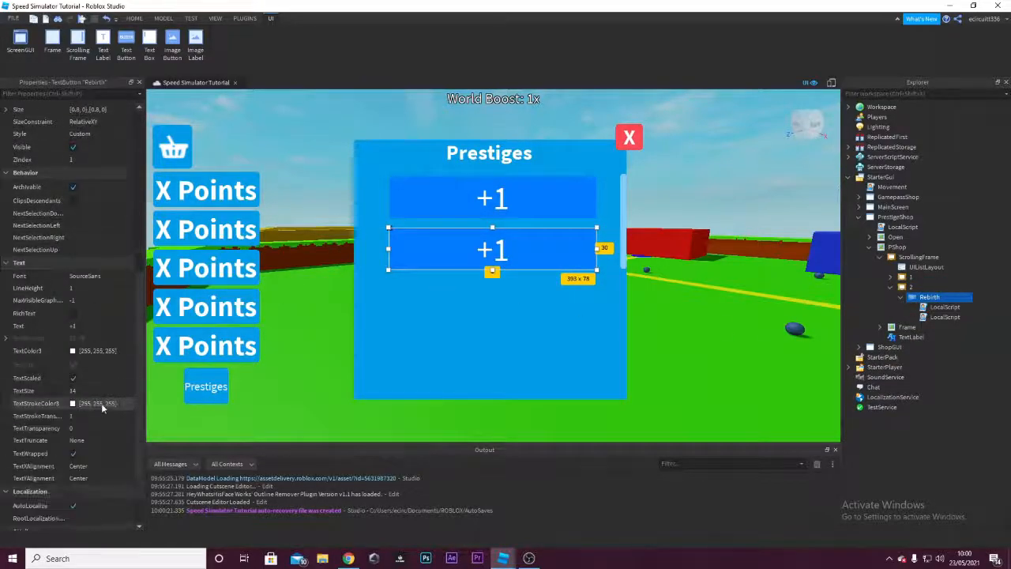
pyautogui.click(75, 325)
pyautogui.write('+2')
pyautogui.press('Return')
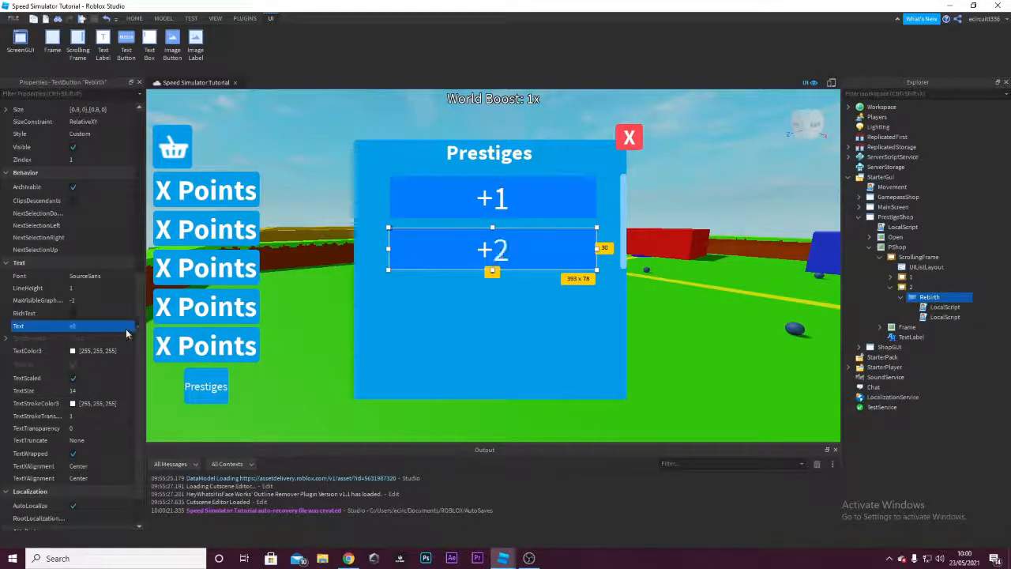
pyautogui.click(849, 147)
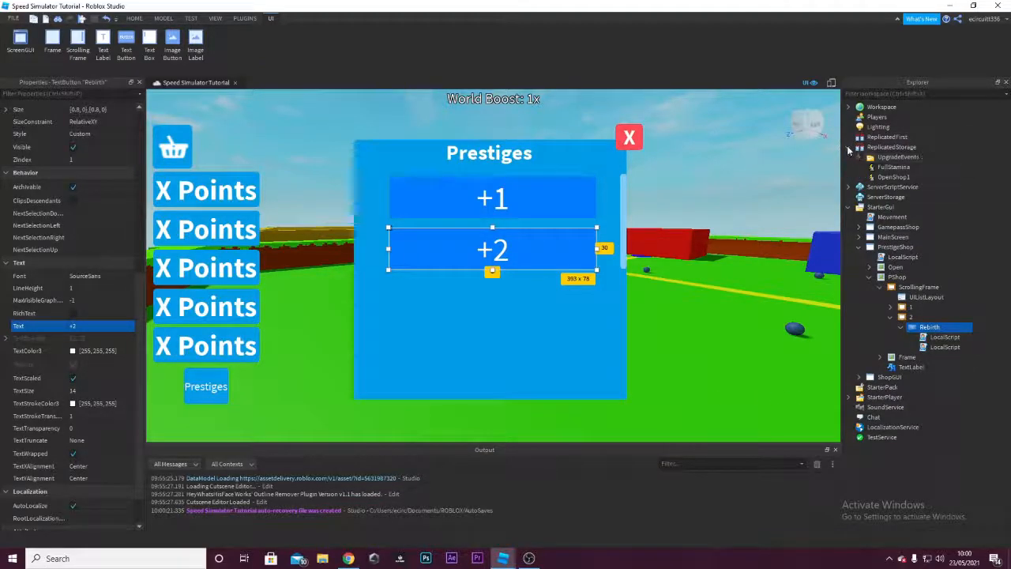
pyautogui.click(848, 148)
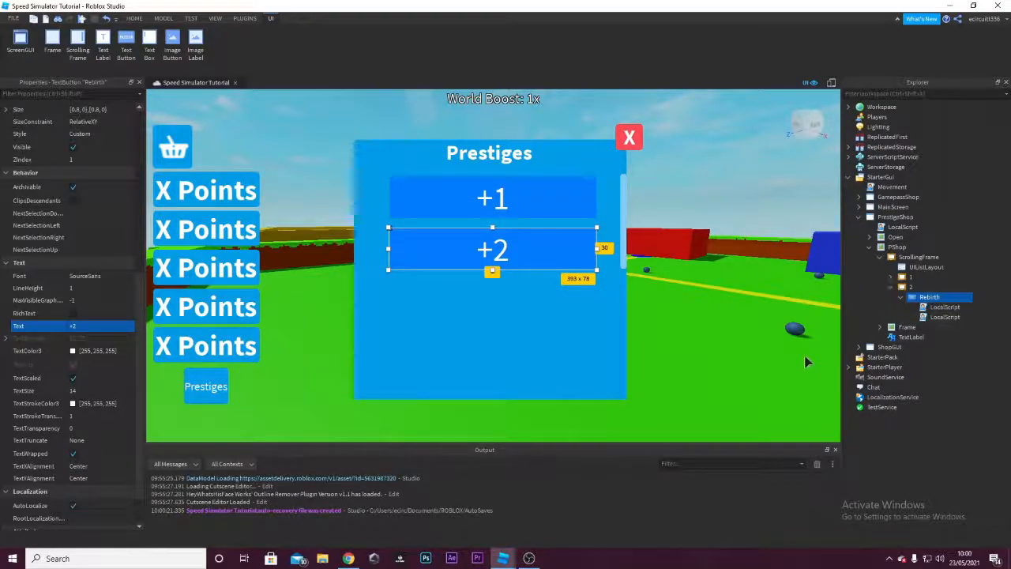
# Duplicate frame 2 inside the ScrollingFrame and rename the copy to 3.
pyautogui.click(909, 287)
pyautogui.hotkey('ctrl', 'd')
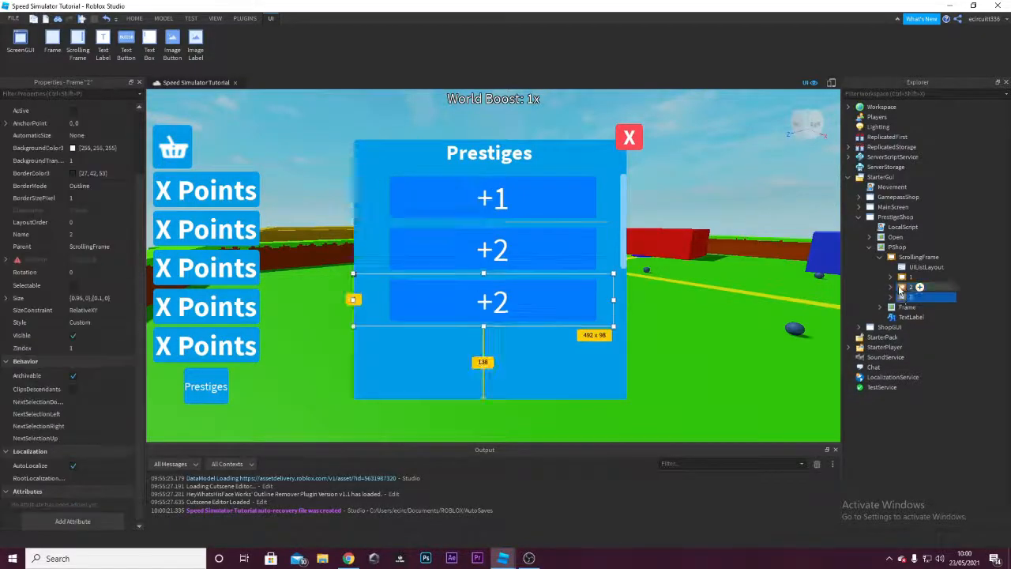
pyautogui.rightClick(906, 306)
pyautogui.click(902, 356)
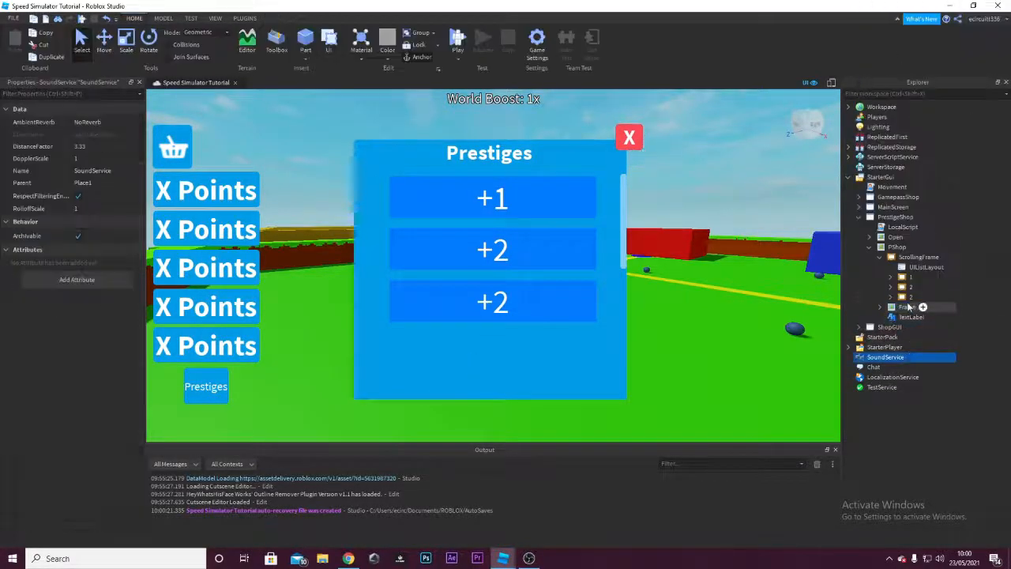
pyautogui.rightClick(908, 300)
pyautogui.click(921, 58)
pyautogui.write('3')
pyautogui.press('Return')
# Set the text of the Rebirth button in frame 3 to +3, dismissing the antivirus subscription alert.
pyautogui.click(891, 296)
pyautogui.click(930, 307)
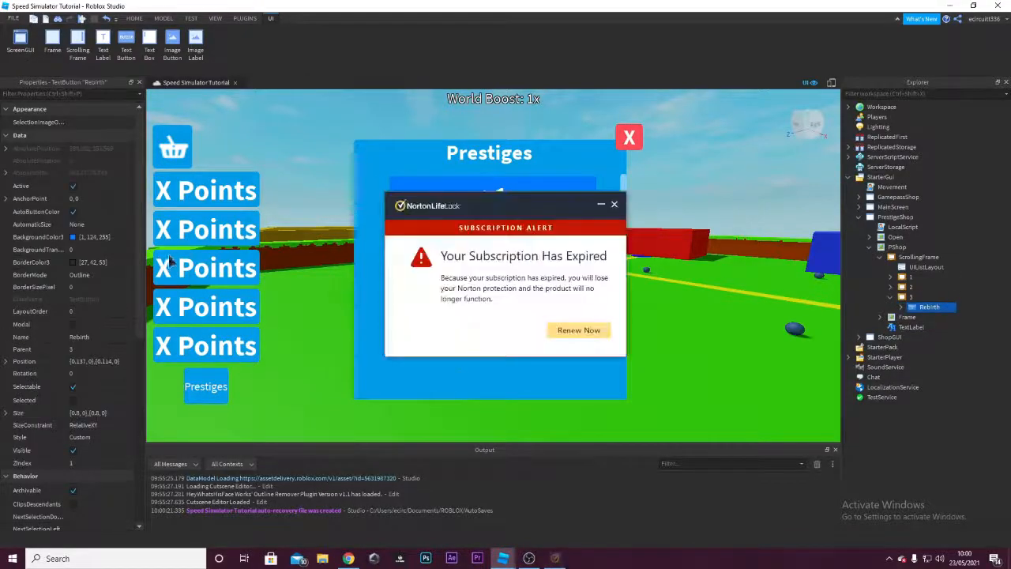
pyautogui.click(614, 204)
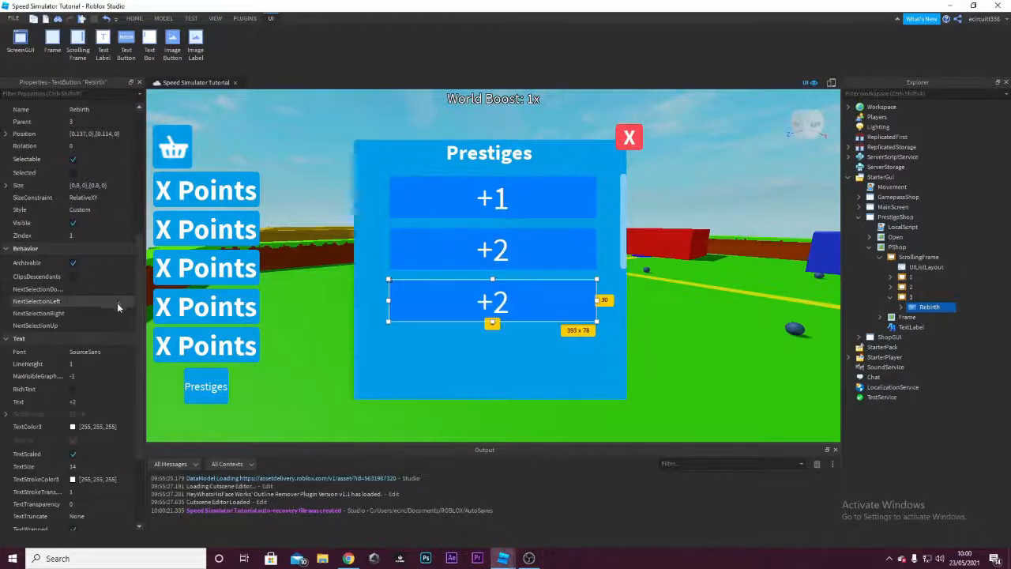
pyautogui.scroll(-3, 117, 301)
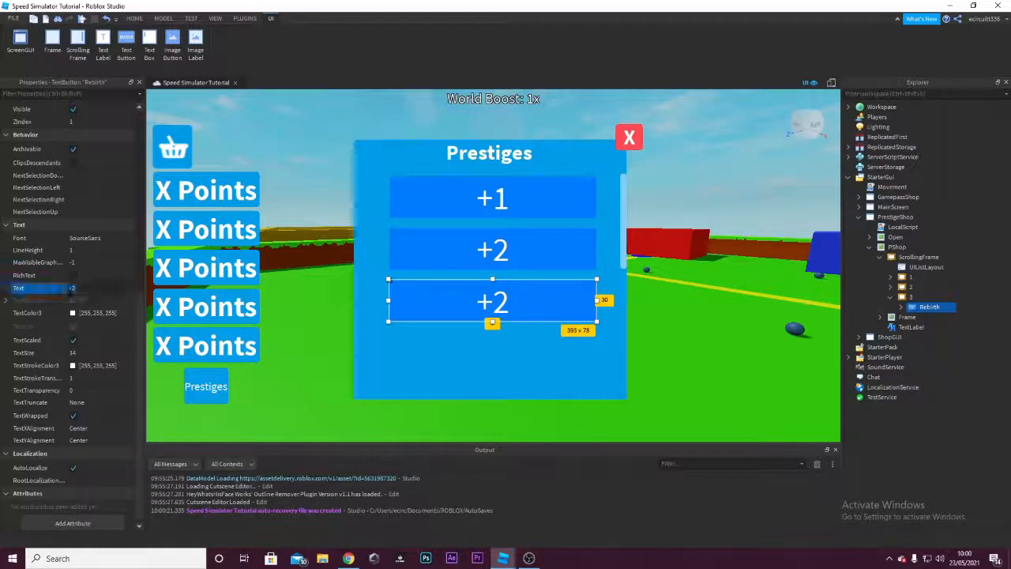
pyautogui.write('+3')
pyautogui.press('Return')
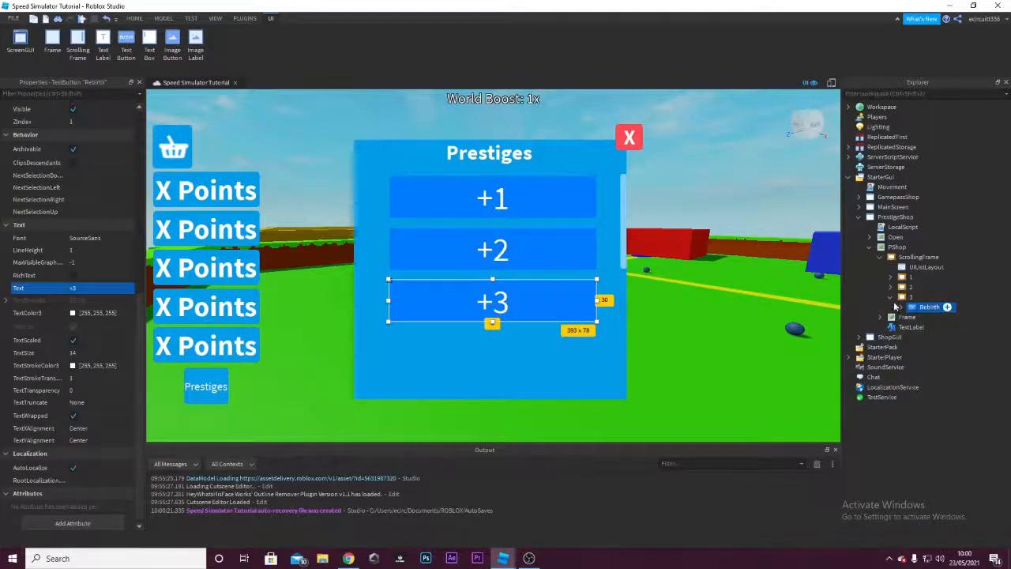
# Set the cost variable to 2000 in both LocalScripts under frame 2's Rebirth button and recheck the scripts.
pyautogui.moveTo(896, 306); pyautogui.dragTo(896, 301)
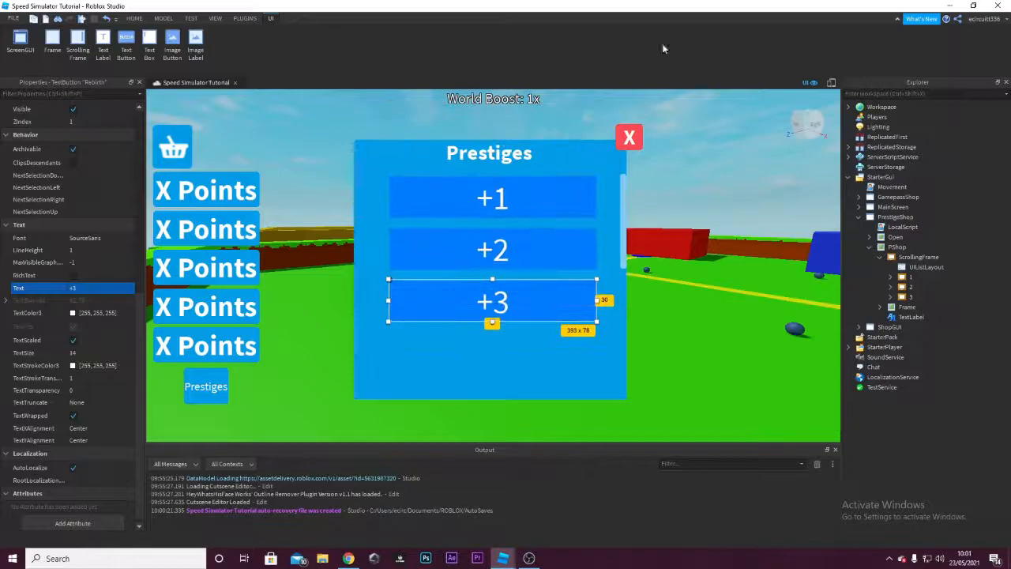
pyautogui.click(666, 182)
pyautogui.click(913, 278)
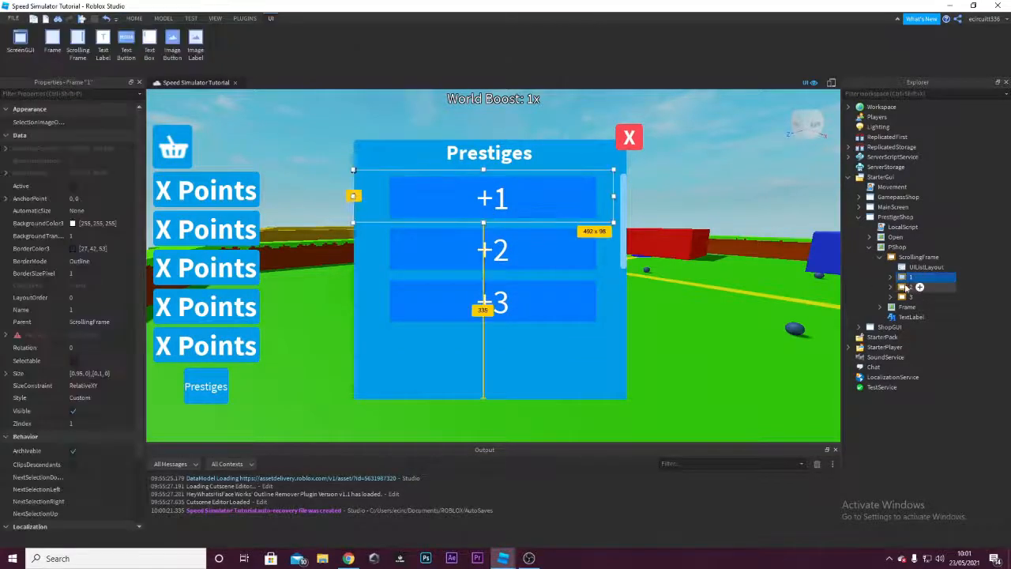
pyautogui.click(892, 287)
pyautogui.doubleClick(921, 307)
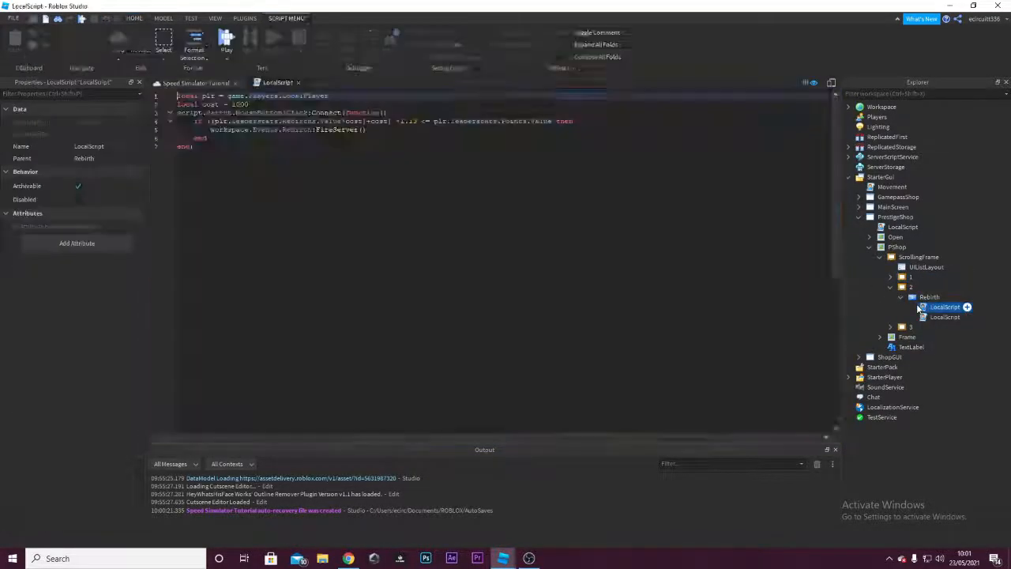
pyautogui.doubleClick(923, 318)
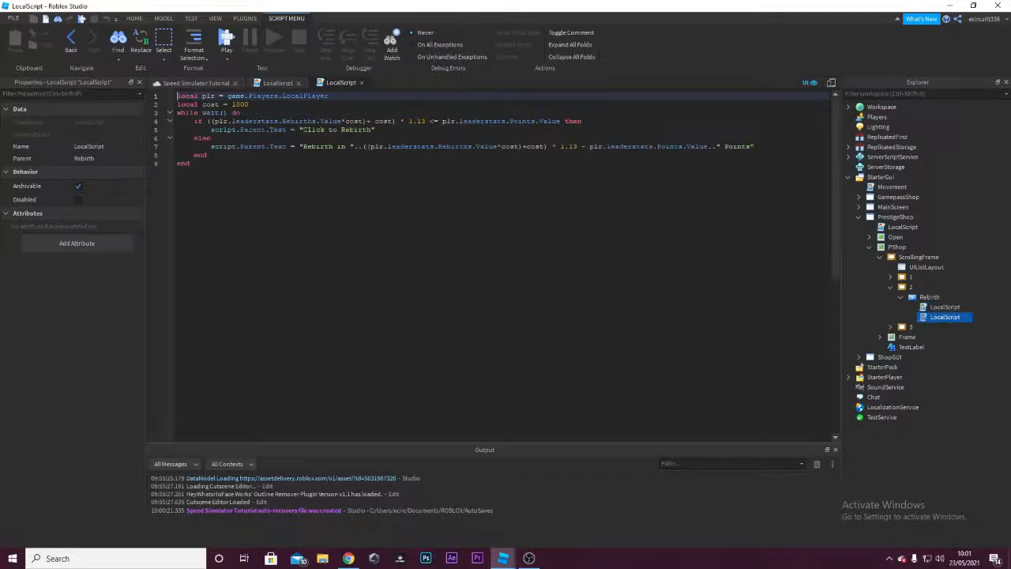
pyautogui.keyDown('ctrl'); pyautogui.scroll(3, 302, 118); pyautogui.keyUp('ctrl')
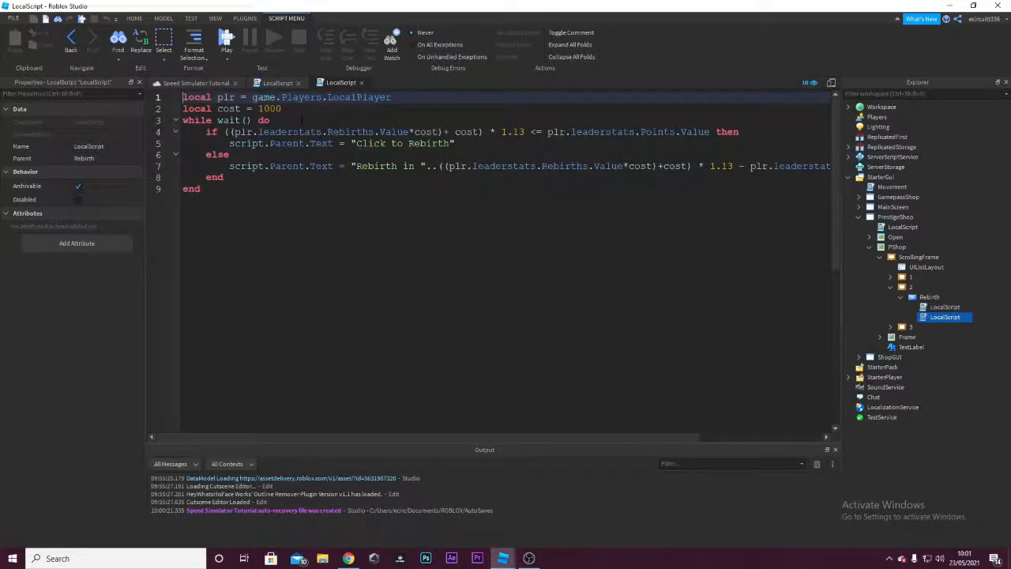
pyautogui.doubleClick(272, 108)
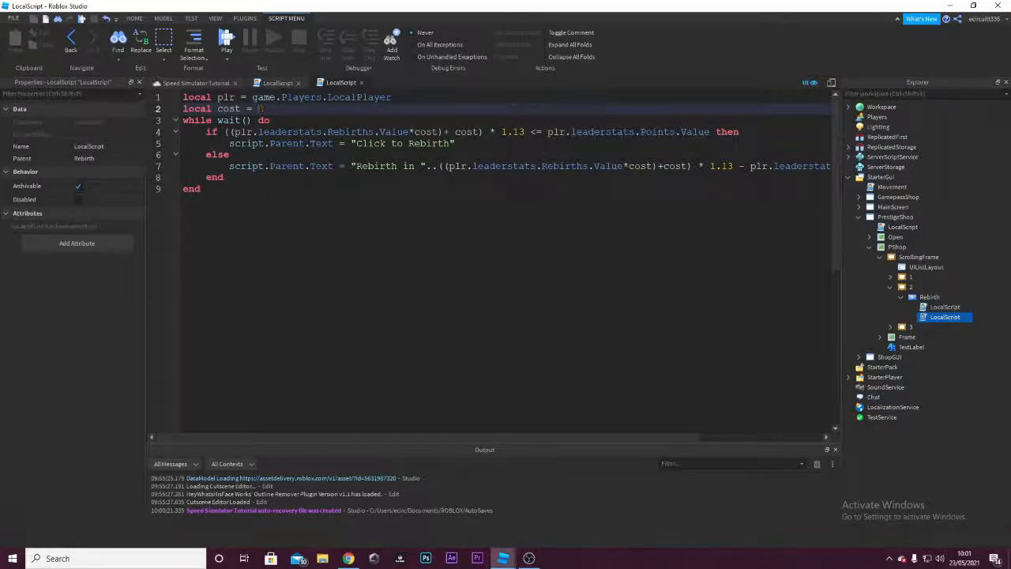
pyautogui.write('2000')
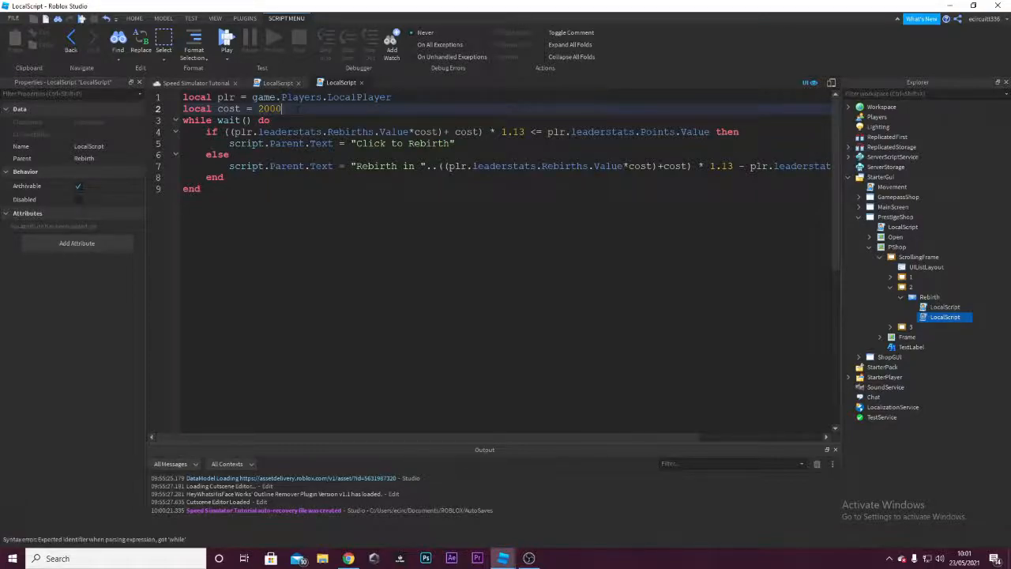
pyautogui.click(278, 83)
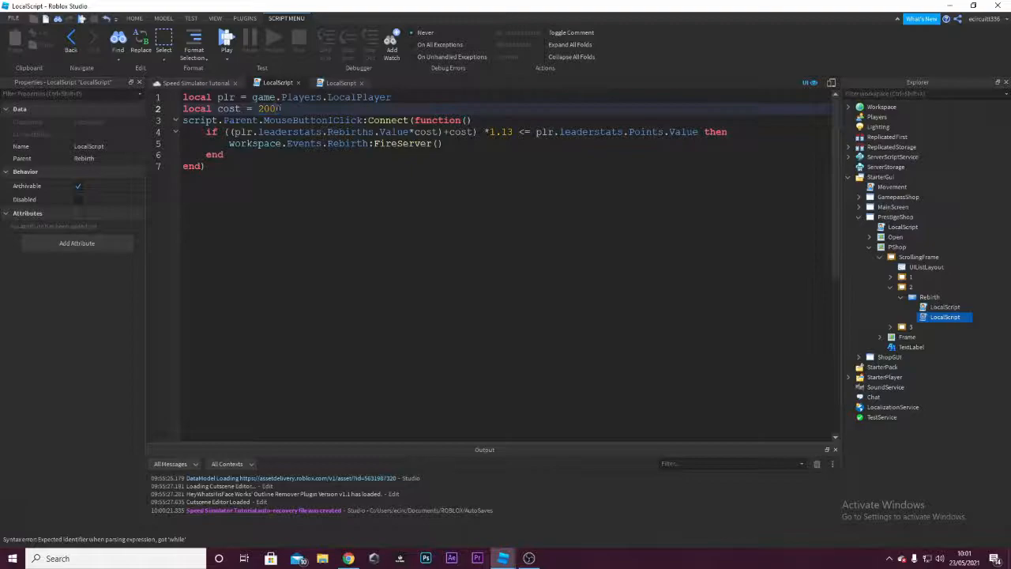
pyautogui.click(300, 83)
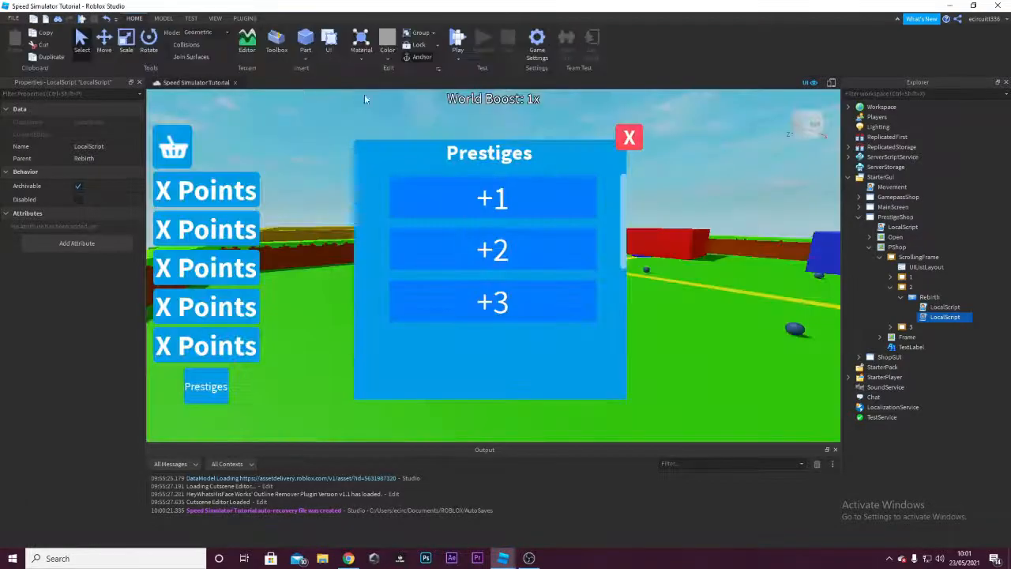
pyautogui.doubleClick(926, 308)
pyautogui.doubleClick(929, 317)
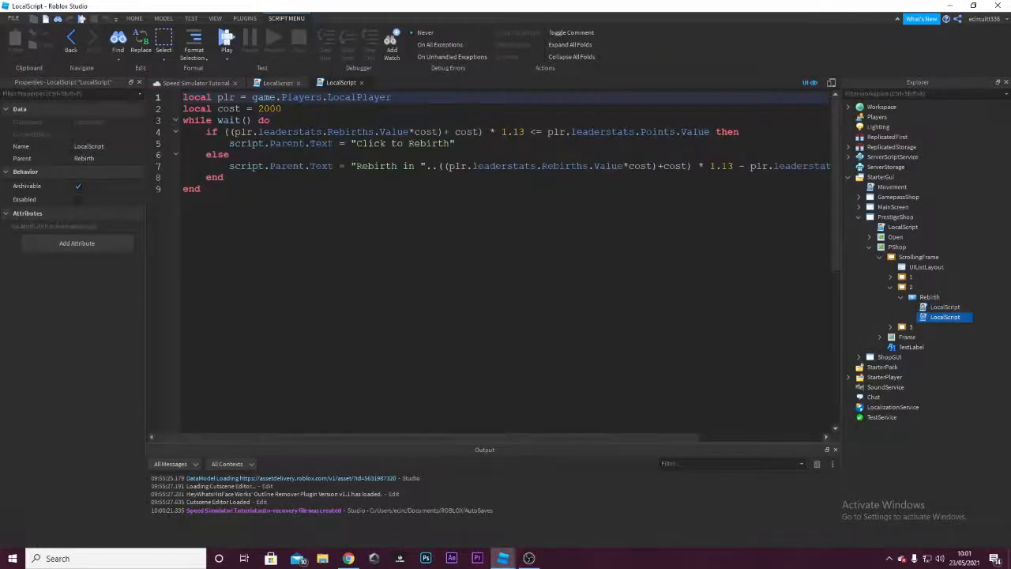
pyautogui.click(299, 83)
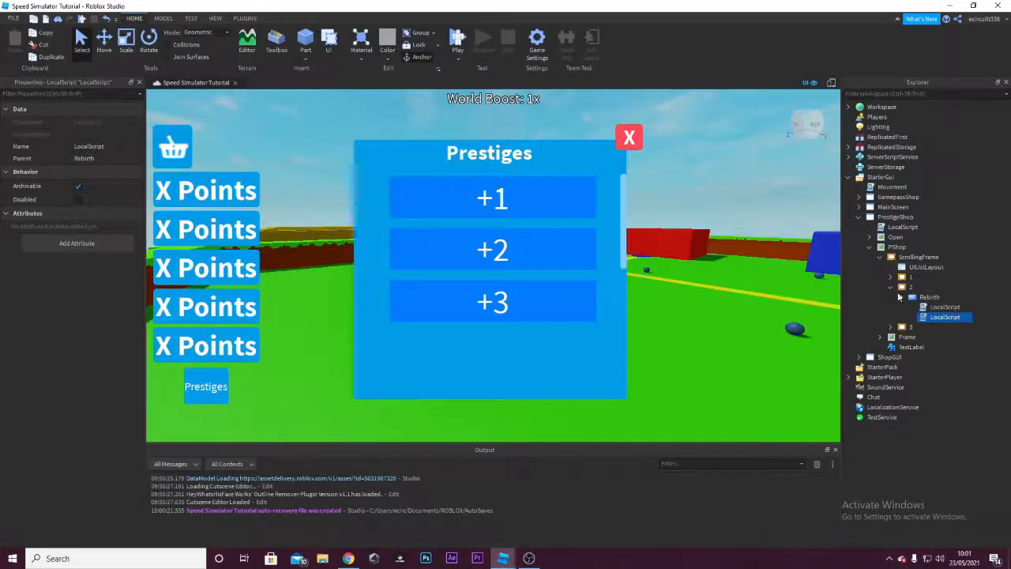
# Set the cost variable to 3000 in both LocalScripts under frame 3's Rebirth button.
pyautogui.click(891, 288)
pyautogui.click(891, 298)
pyautogui.click(901, 307)
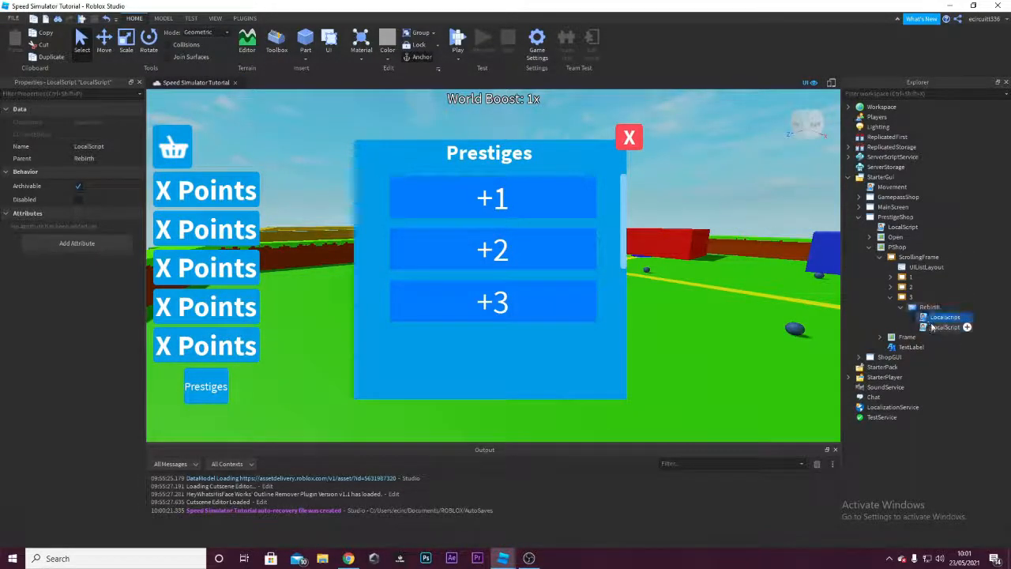
pyautogui.doubleClick(942, 316)
pyautogui.doubleClick(279, 108)
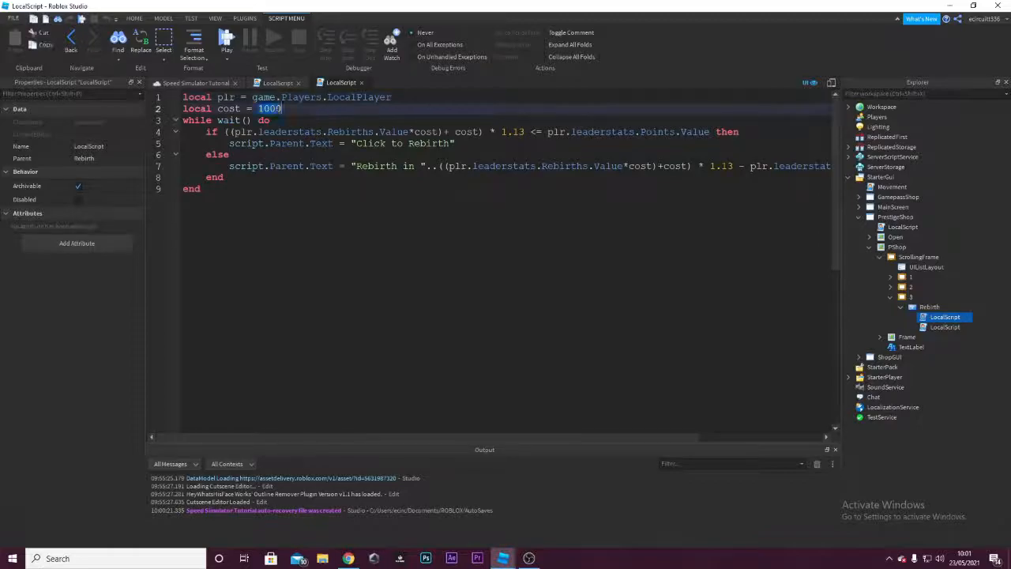
pyautogui.click(278, 82)
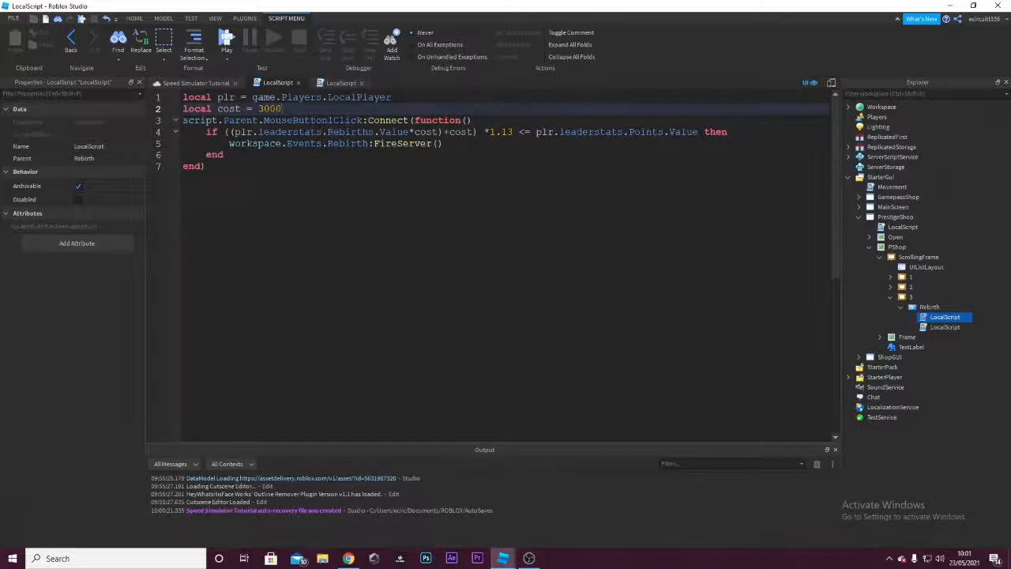
pyautogui.click(361, 83)
pyautogui.click(297, 82)
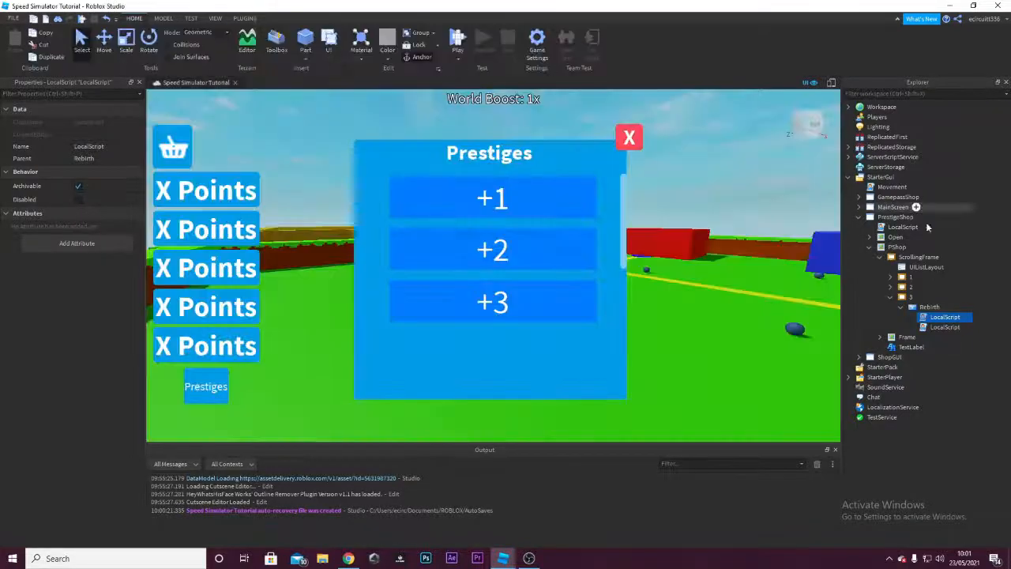
# Insert a folder into ReplicatedStorage and name it PrestigeEvents.
pyautogui.click(892, 147)
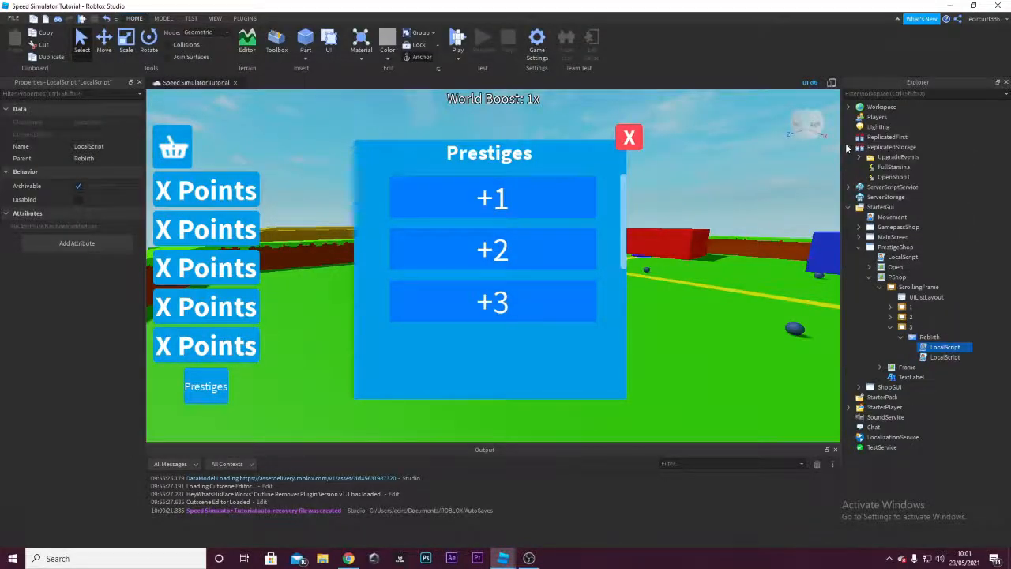
pyautogui.click(923, 148)
pyautogui.write('fold')
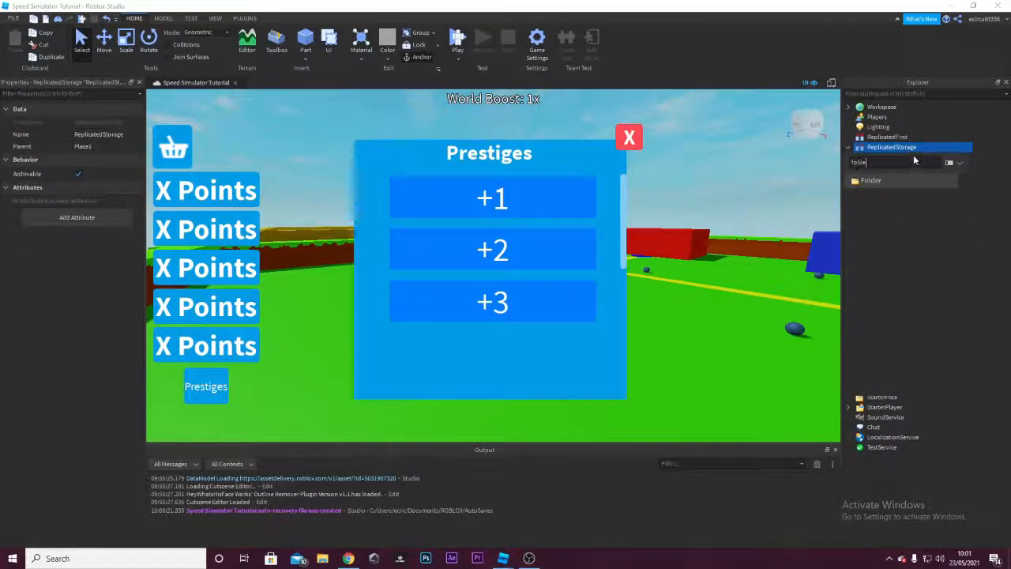
pyautogui.write('e')
pyautogui.click(871, 180)
pyautogui.rightClick(885, 157)
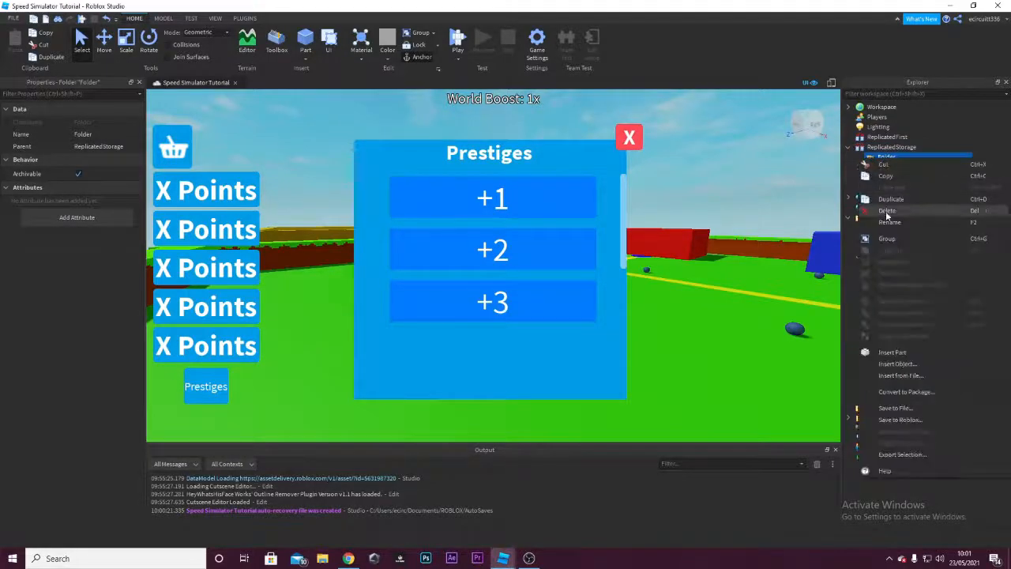
pyautogui.click(890, 222)
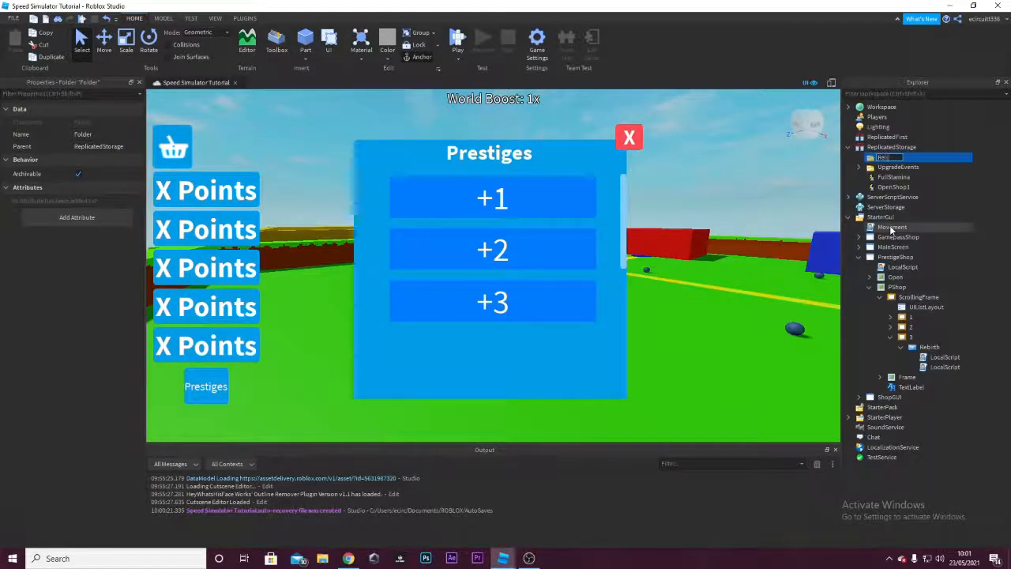
pyautogui.write('PrestigeEvents')
pyautogui.press('Return')
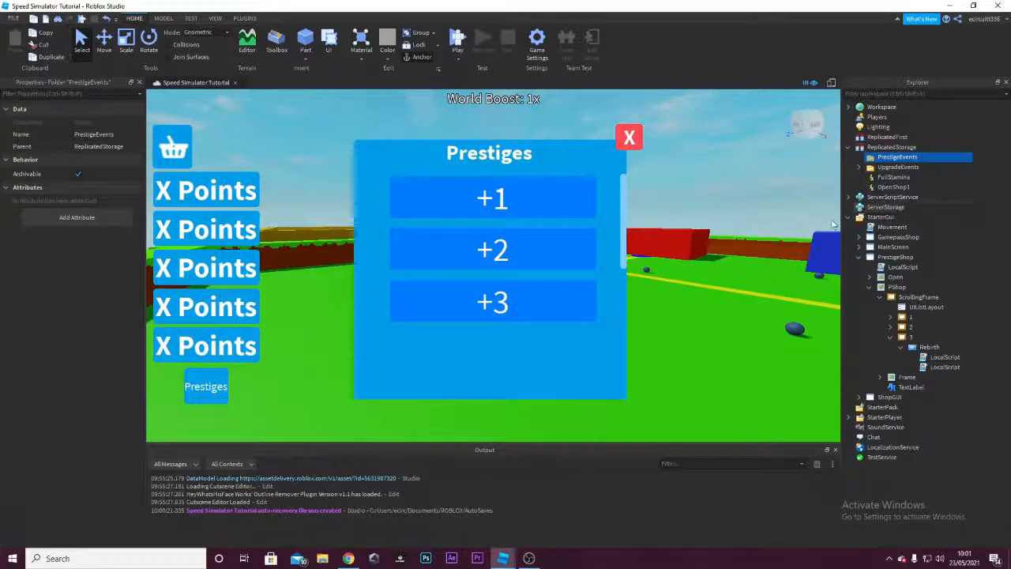
# Check which event frame 3's click script fires and delete the PrestigeEvents folder from ReplicatedStorage.
pyautogui.click(860, 168)
pyautogui.click(859, 168)
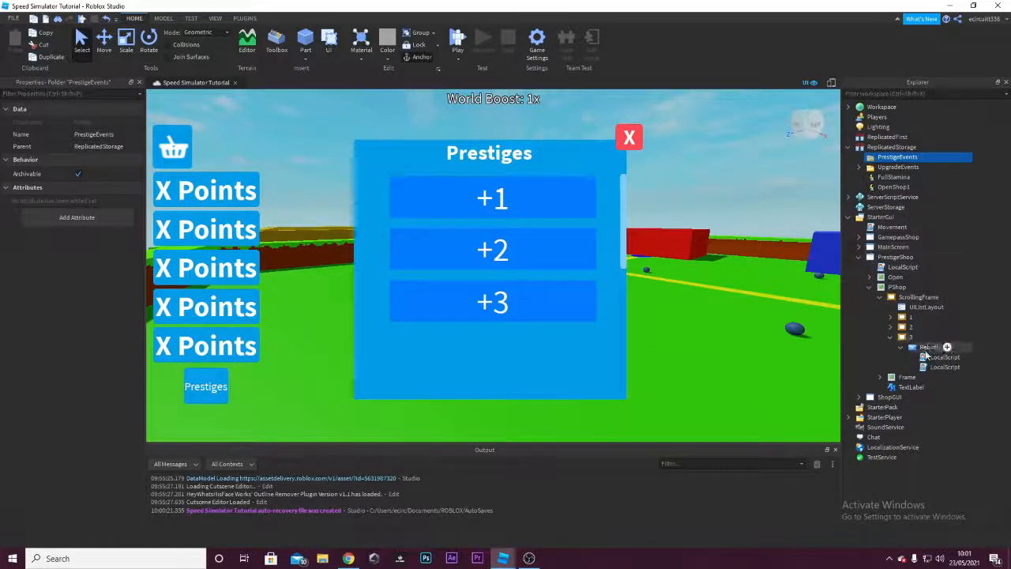
pyautogui.doubleClick(937, 367)
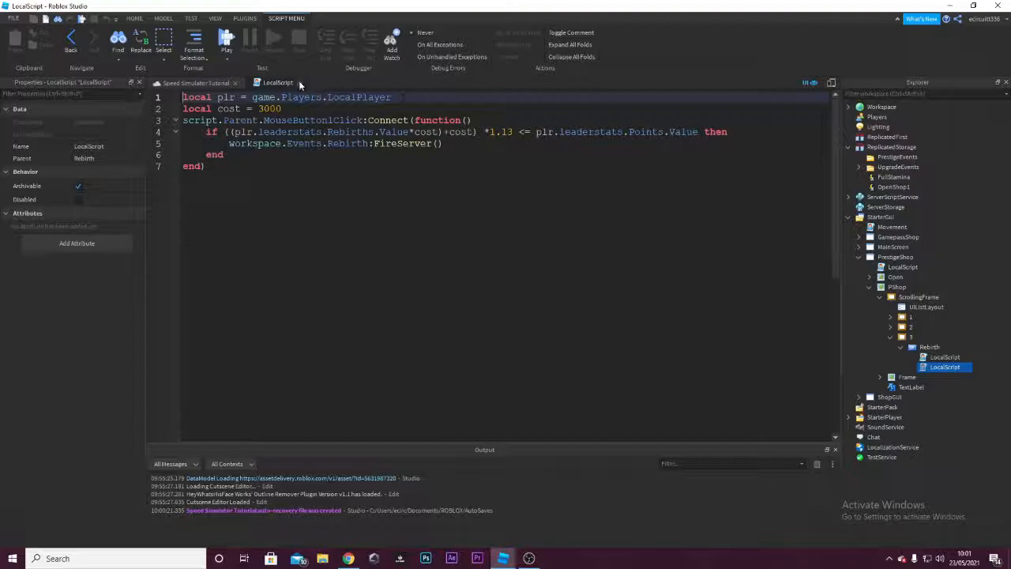
pyautogui.click(299, 83)
pyautogui.click(906, 158)
pyautogui.press('Delete')
# Insert a folder under Events in Workspace and name it PrestigeEvents.
pyautogui.click(849, 108)
pyautogui.click(860, 139)
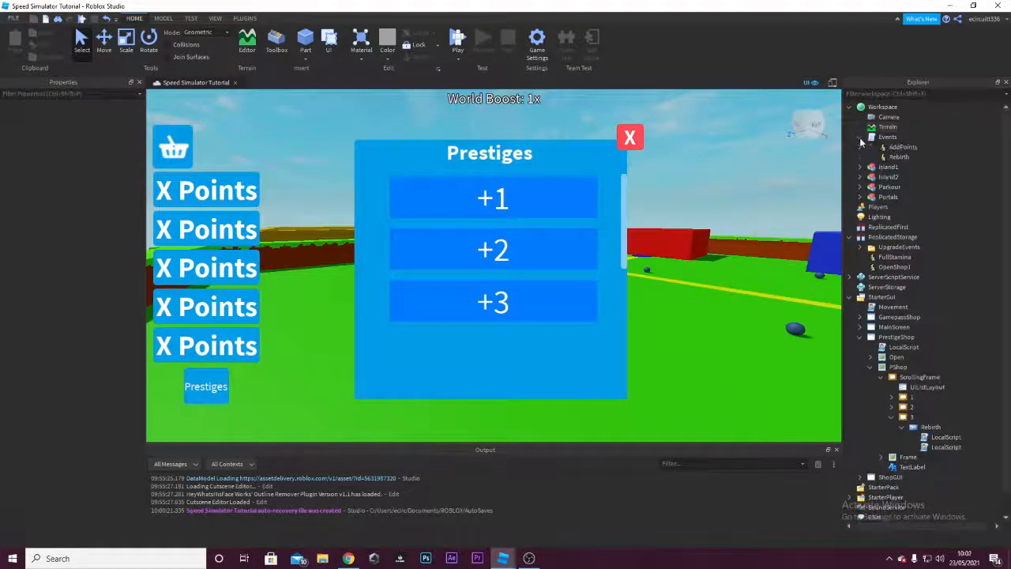
pyautogui.click(888, 136)
pyautogui.click(904, 137)
pyautogui.write('folde')
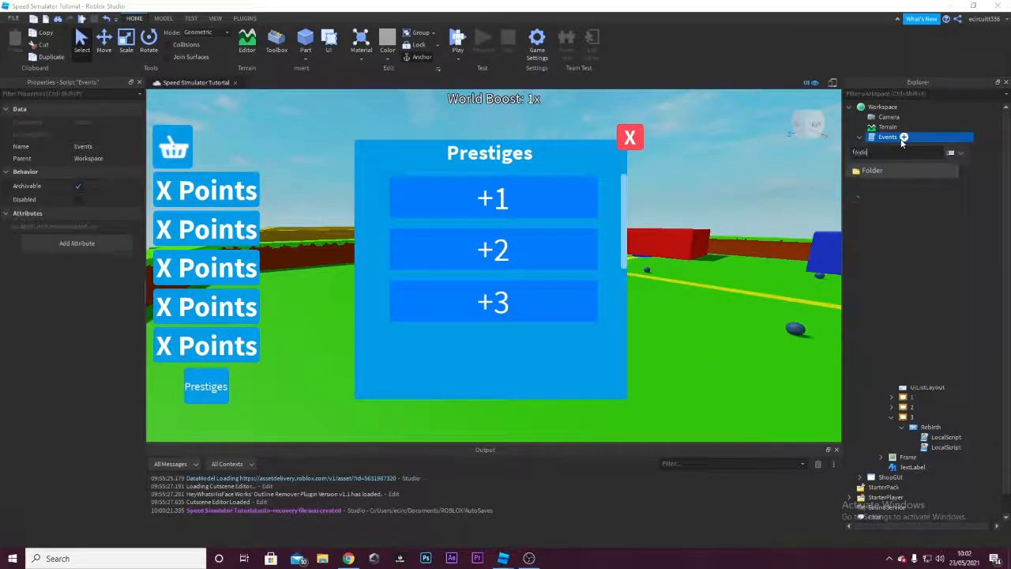
pyautogui.click(872, 170)
pyautogui.rightClick(891, 149)
pyautogui.click(885, 208)
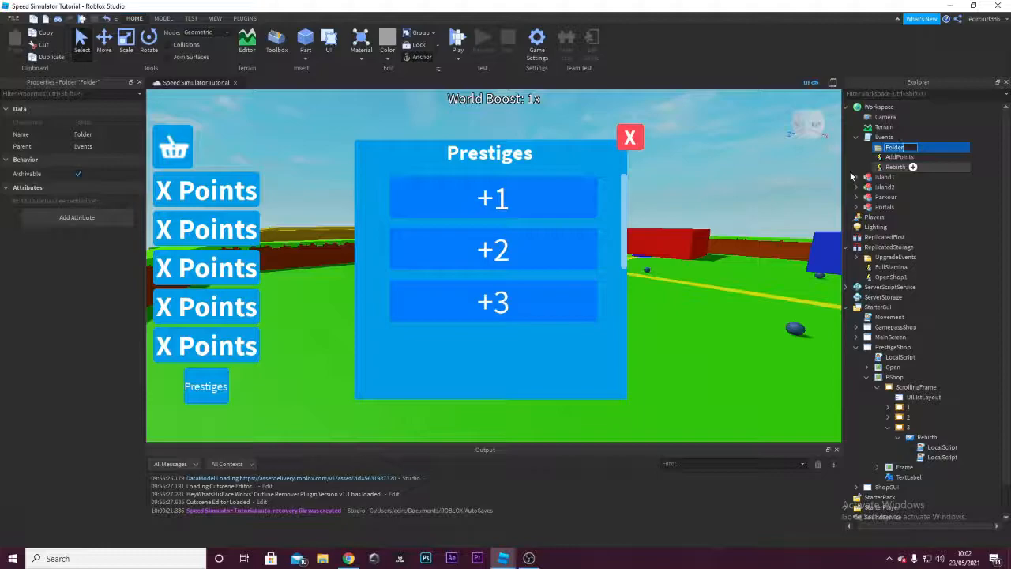
pyautogui.write('PrestigeEvents')
pyautogui.press('Return')
# Move the Rebirth remote event into the PrestigeEvents folder and duplicate it twice.
pyautogui.moveTo(887, 168); pyautogui.dragTo(893, 152)
pyautogui.scroll(-1, 891, 158)
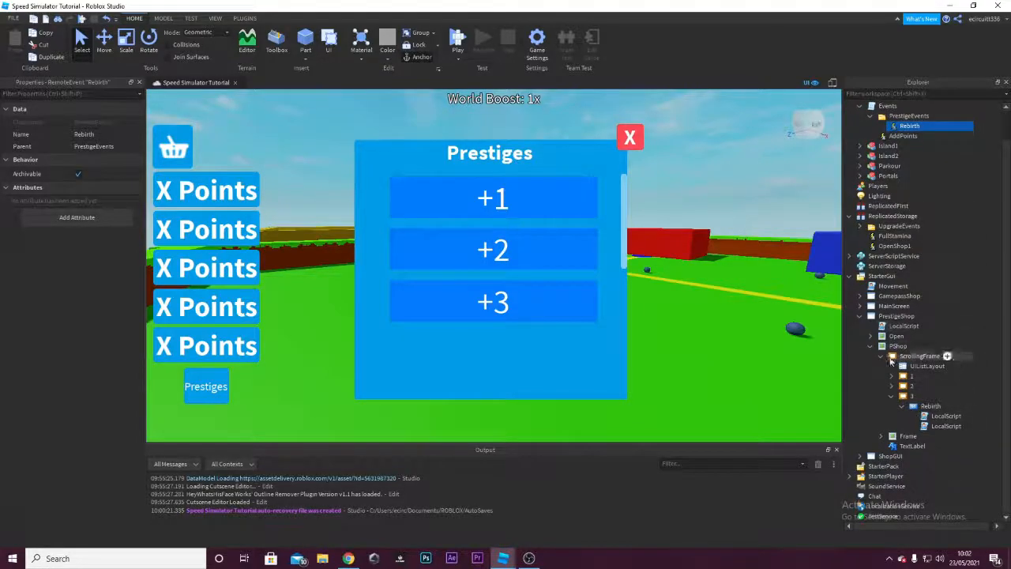
pyautogui.click(895, 377)
pyautogui.scroll(1, 904, 237)
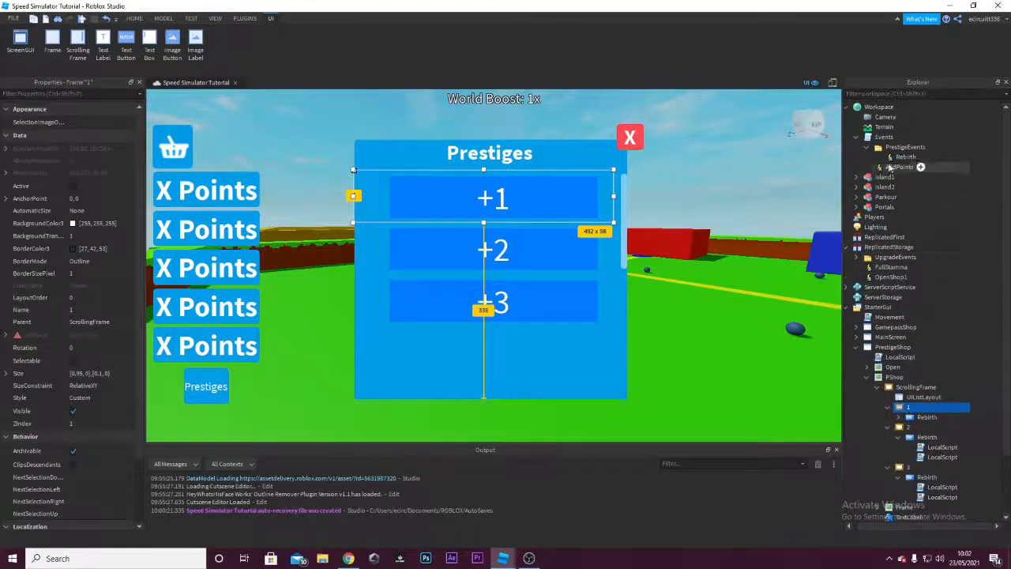
pyautogui.click(896, 158)
pyautogui.hotkey('ctrl', 'd')
pyautogui.hotkey('ctrl', 'd')
# Rename the three remote events in the PrestigeEvents folder as Rebirth1, Rebirth2 and Rebirth3.
pyautogui.rightClick(904, 169)
pyautogui.click(908, 235)
pyautogui.write('2')
pyautogui.press('Return')
pyautogui.rightClick(904, 157)
pyautogui.click(908, 223)
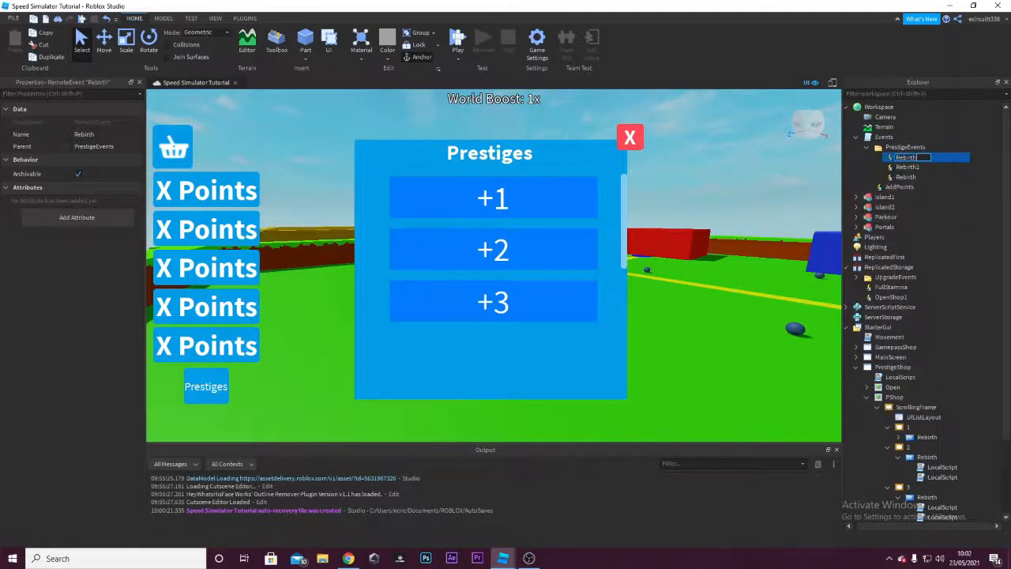
pyautogui.write('1')
pyautogui.press('Return')
pyautogui.rightClick(904, 177)
pyautogui.click(908, 242)
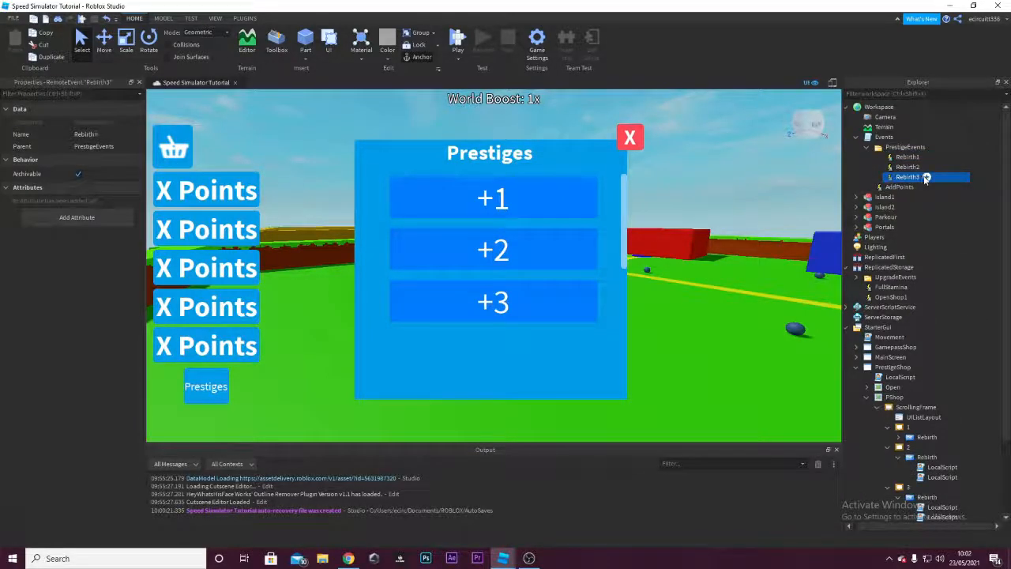
pyautogui.write('3')
pyautogui.press('Return')
# Open the MouseButton1Click LocalScripts of the Rebirth buttons in frames 1, 2 and 3, closing the text-updating scripts.
pyautogui.scroll(-3, 924, 190)
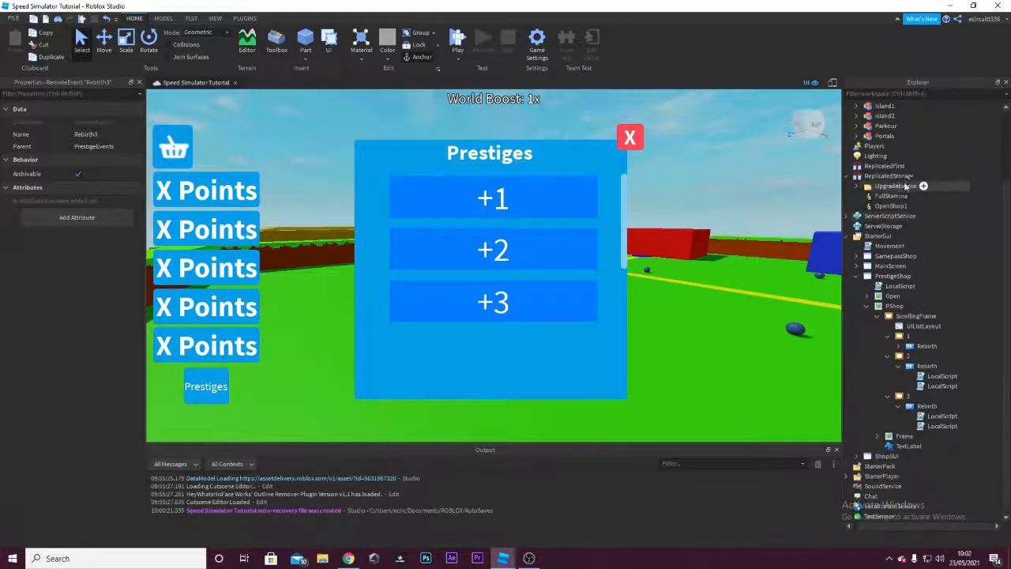
pyautogui.click(898, 345)
pyautogui.doubleClick(945, 357)
pyautogui.doubleClick(942, 367)
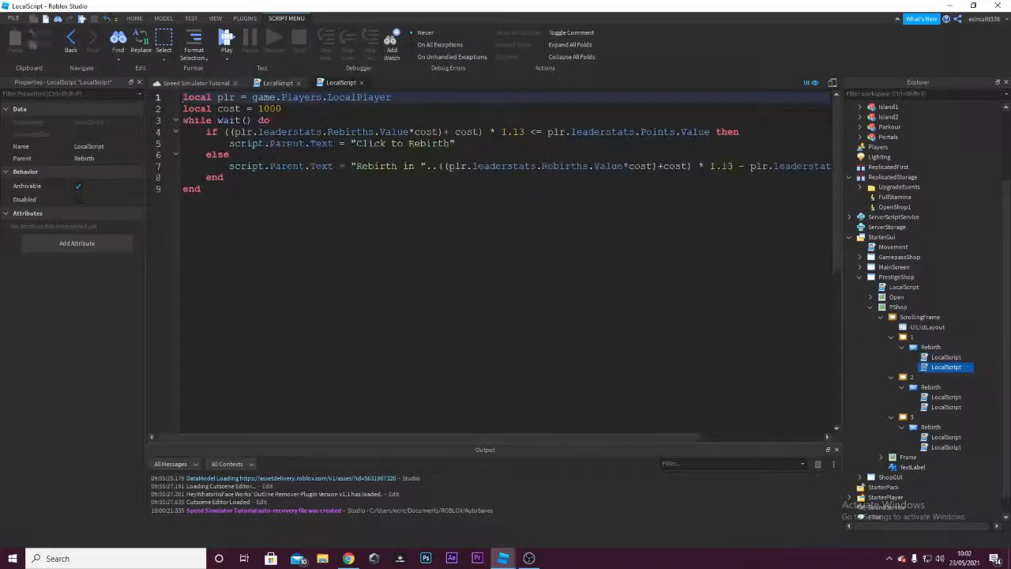
pyautogui.click(361, 82)
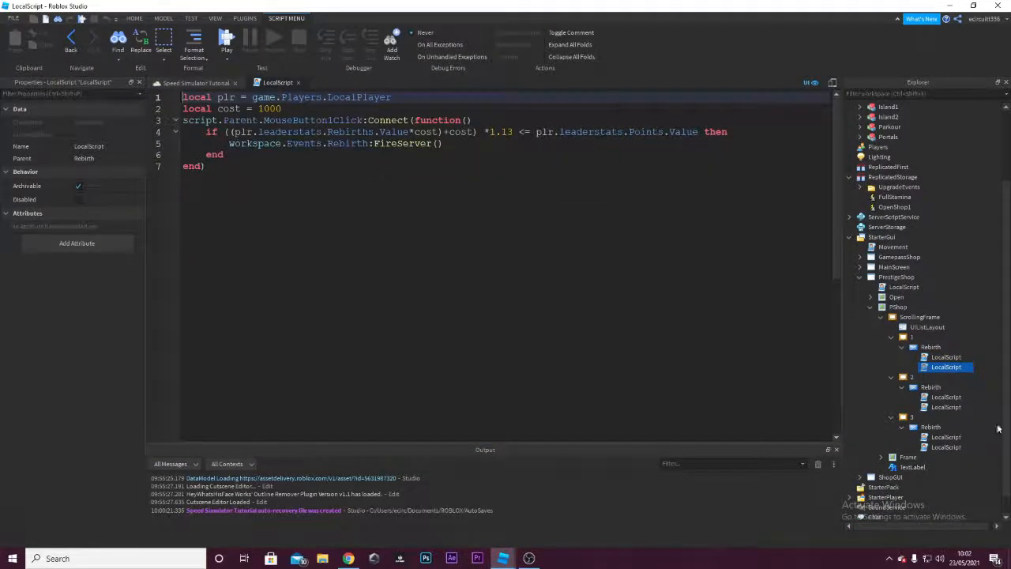
pyautogui.doubleClick(945, 397)
pyautogui.doubleClick(946, 437)
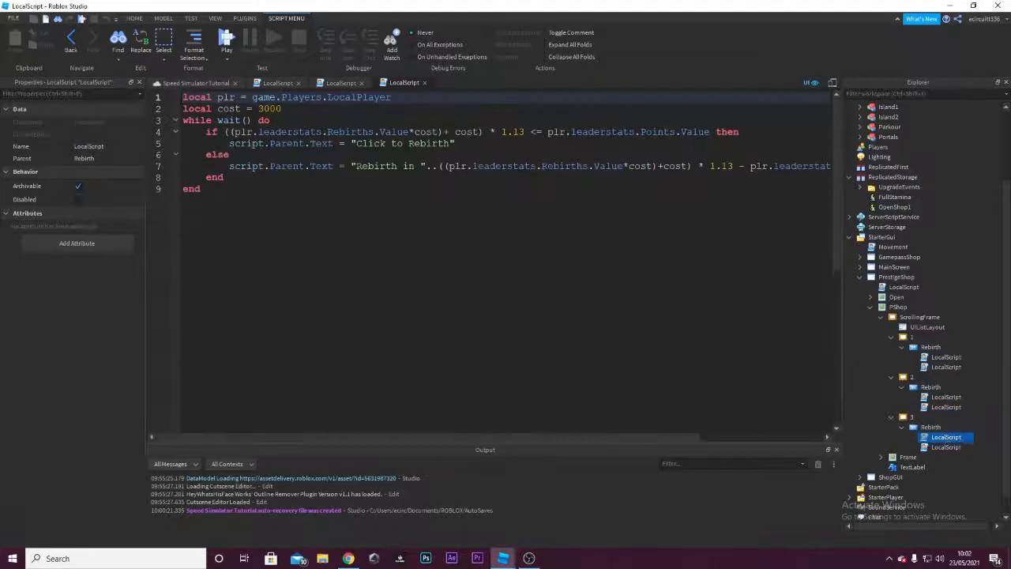
pyautogui.click(342, 83)
pyautogui.click(404, 83)
pyautogui.click(425, 83)
pyautogui.doubleClick(946, 447)
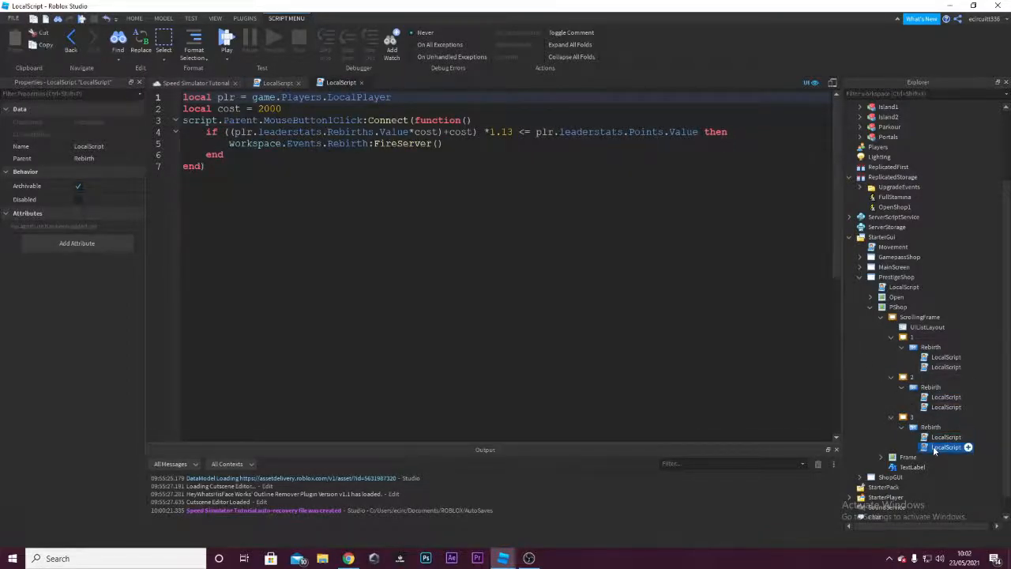
# Change the event fired in frame 1's click script from Rebirth to Rebirth1.
pyautogui.click(279, 83)
pyautogui.click(369, 144)
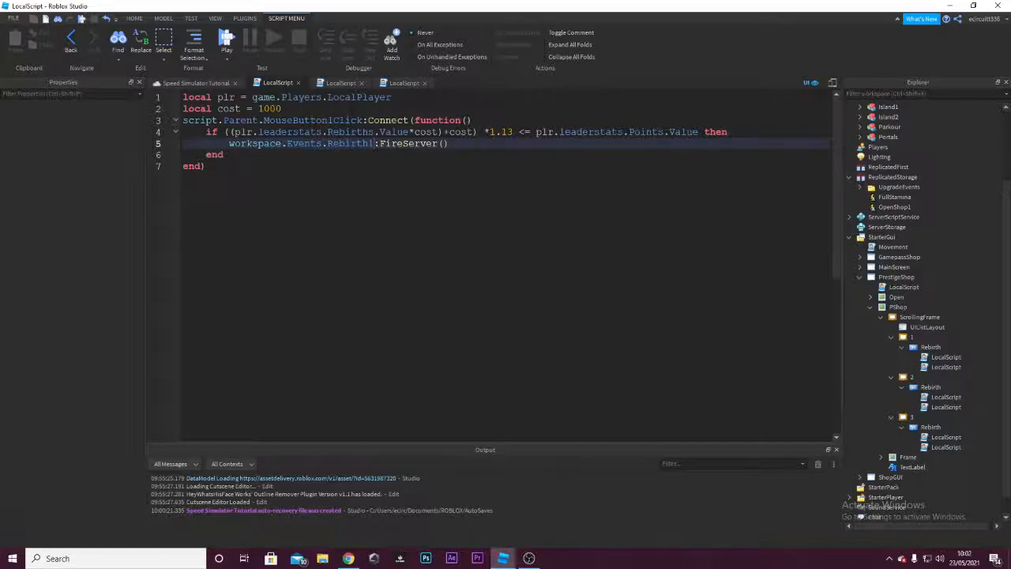
# Change the event path in frame 1's click script to workspace.Events.PrestigeEvents.Rebirth1.
pyautogui.press('BackSpace')
pyautogui.press('BackSpace')
pyautogui.press('BackSpace')
pyautogui.press('BackSpace')
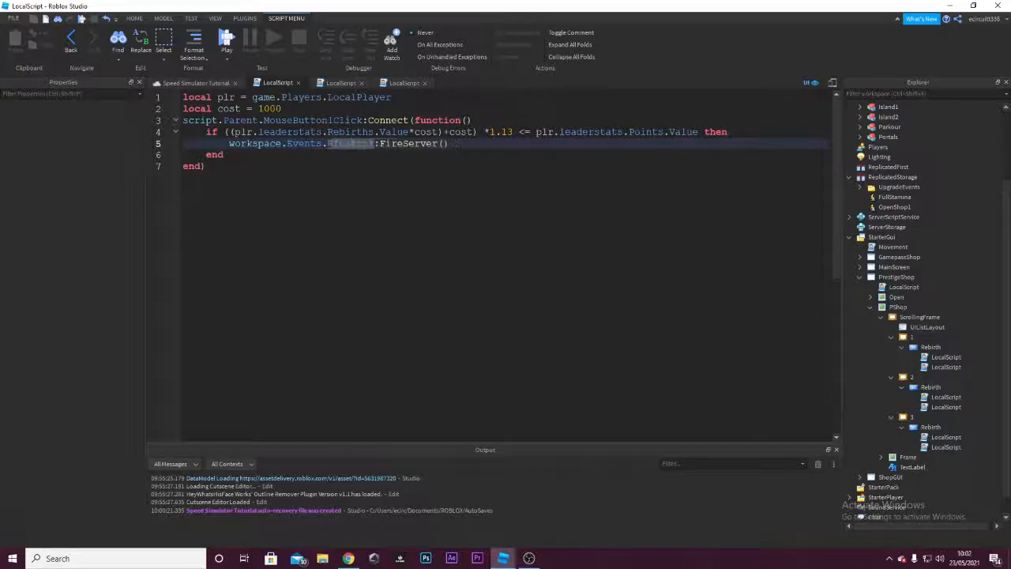
pyautogui.press('Delete')
pyautogui.press('Delete')
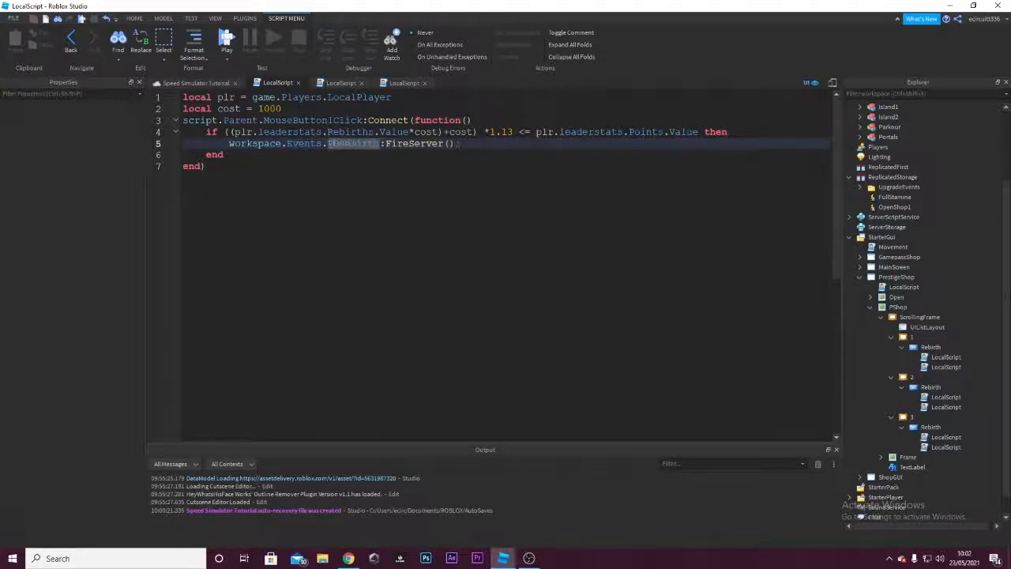
pyautogui.write('restigeEvents.')
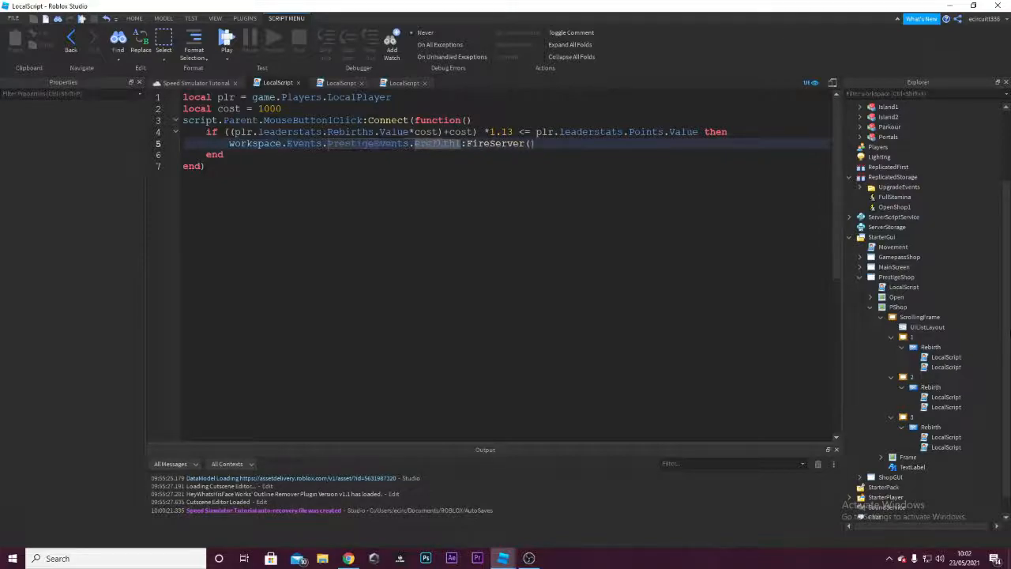
# Copy PrestigeEvents.Rebirth1 over the event name in the click scripts of frames 2 and 3, closing all three scripts.
pyautogui.moveTo(462, 144); pyautogui.dragTo(328, 144)
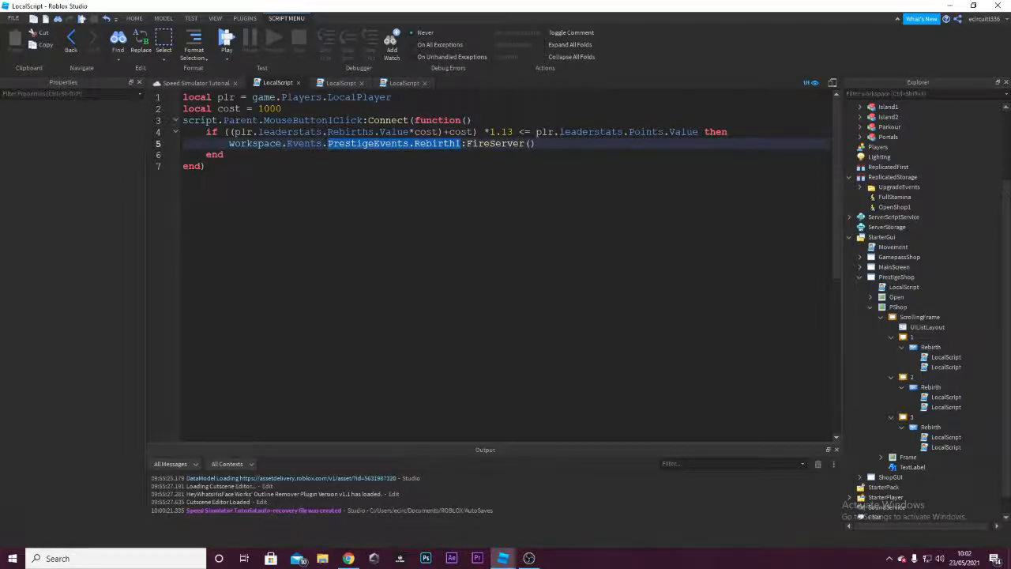
pyautogui.hotkey('ctrl', 'c')
pyautogui.hotkey('ctrl', 'Tab')
pyautogui.doubleClick(350, 144)
pyautogui.hotkey('ctrl', 'v')
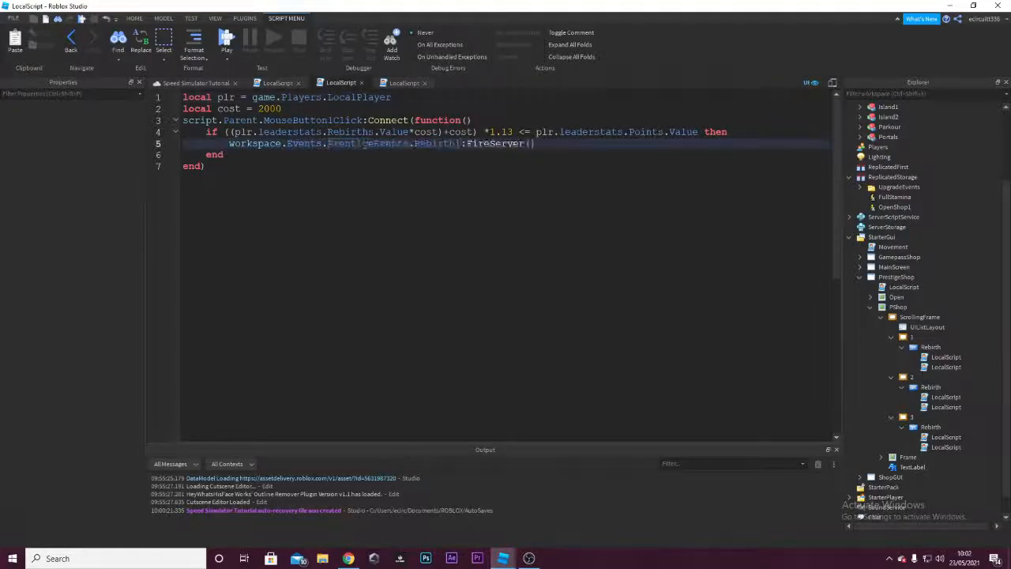
pyautogui.click(397, 83)
pyautogui.doubleClick(351, 144)
pyautogui.hotkey('ctrl', 'v')
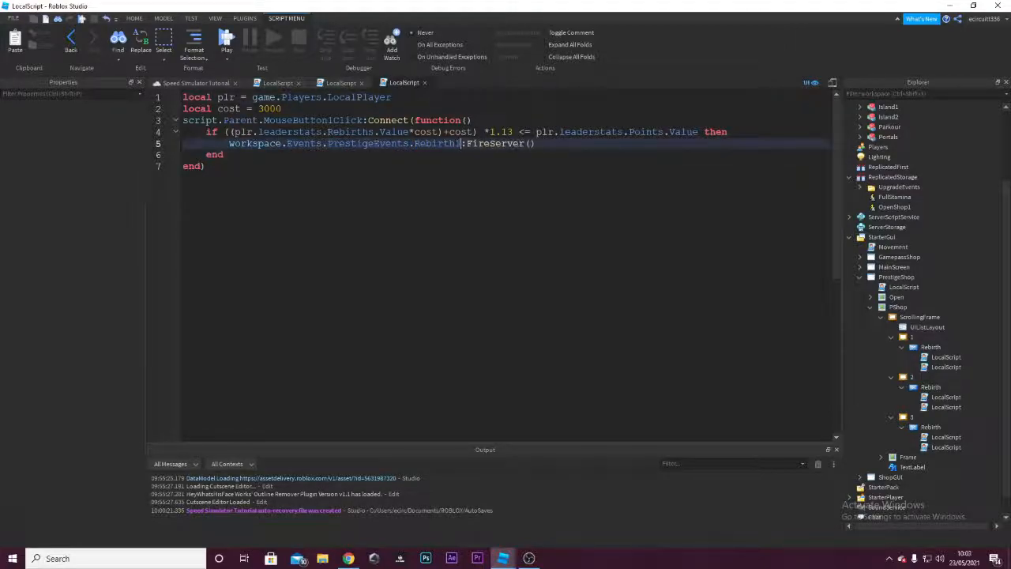
pyautogui.click(425, 83)
pyautogui.click(361, 83)
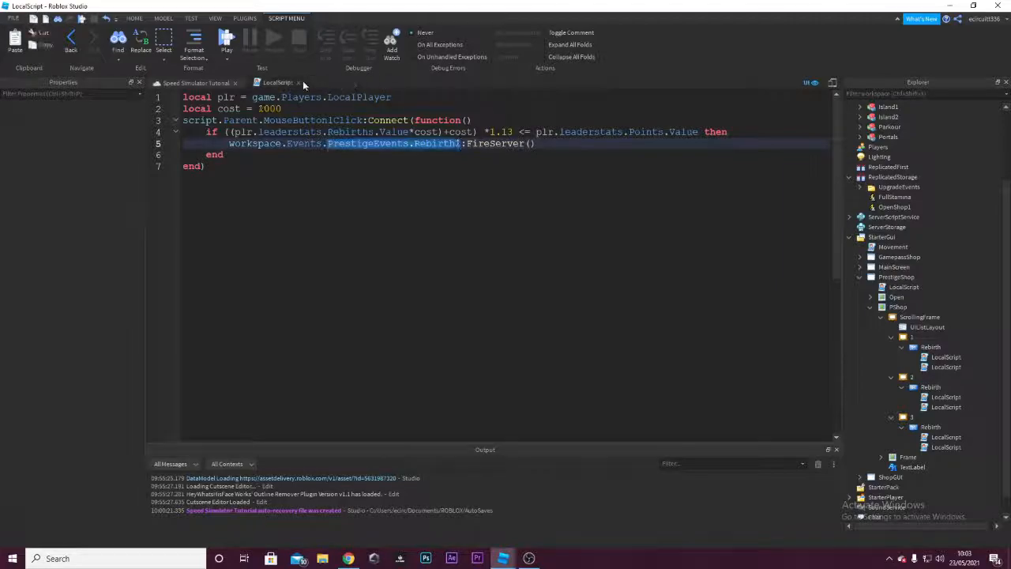
pyautogui.click(298, 83)
# Collapse the prestige frames and PShop in the object tree and open the Events script in Workspace.
pyautogui.click(892, 337)
pyautogui.scroll(2, 897, 371)
pyautogui.click(888, 388)
pyautogui.click(888, 397)
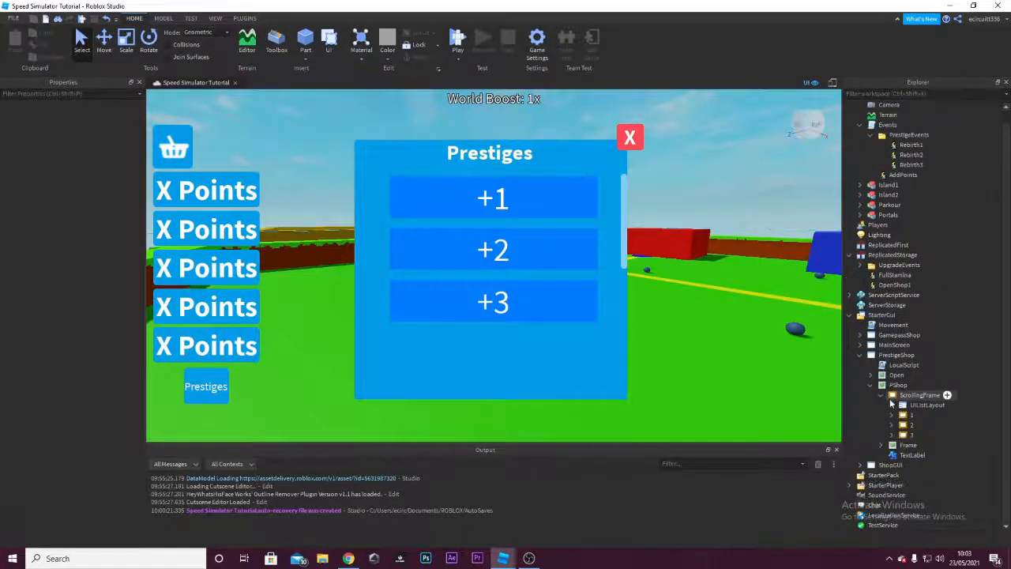
pyautogui.click(877, 396)
pyautogui.click(873, 397)
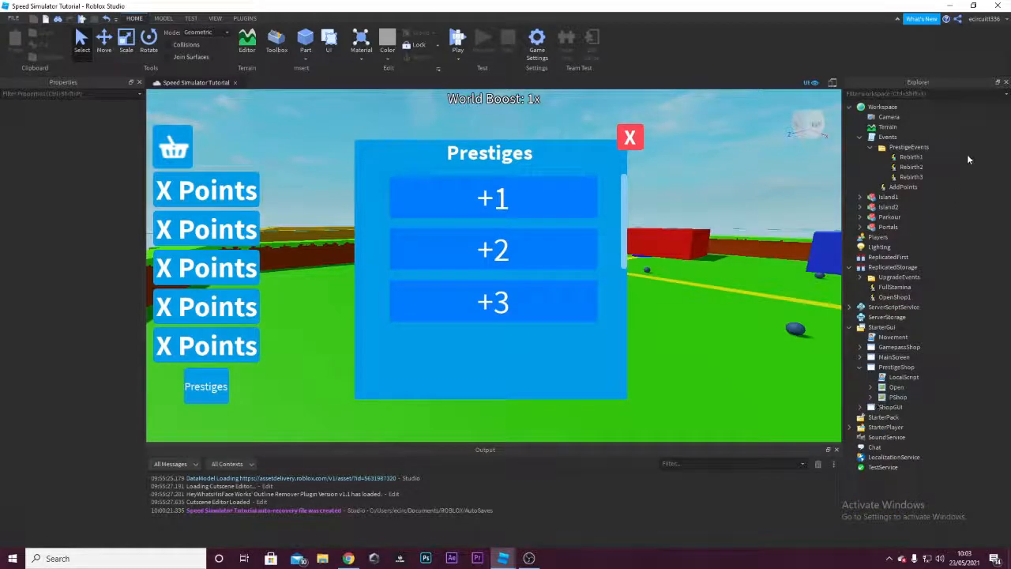
pyautogui.doubleClick(888, 136)
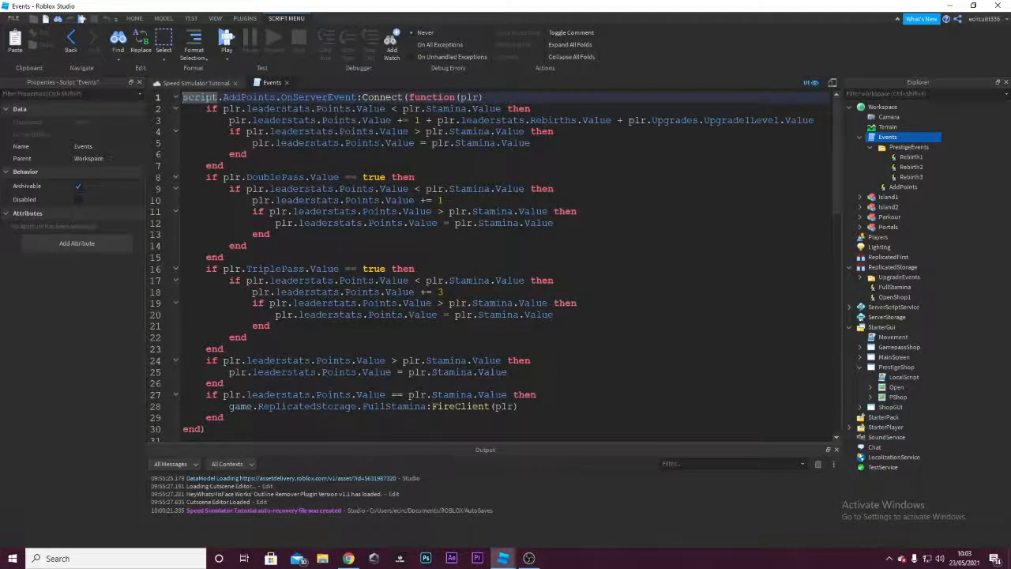
# Change the Rebirth handler in the Events script to listen to script.PrestigeEvents.Rebirth1.
pyautogui.scroll(-7, 506, 265)
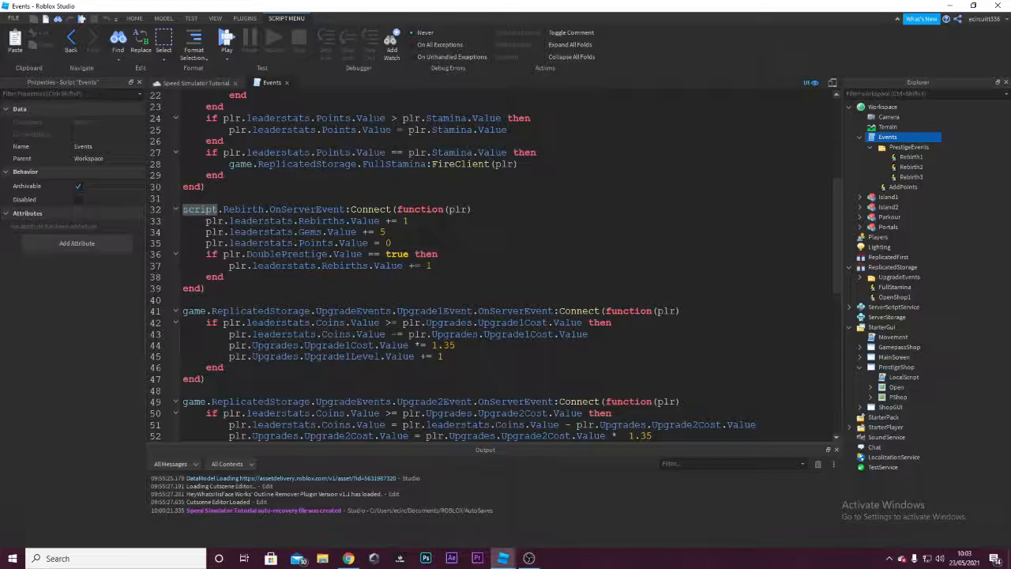
pyautogui.click(245, 210)
pyautogui.write('PrestigeEve')
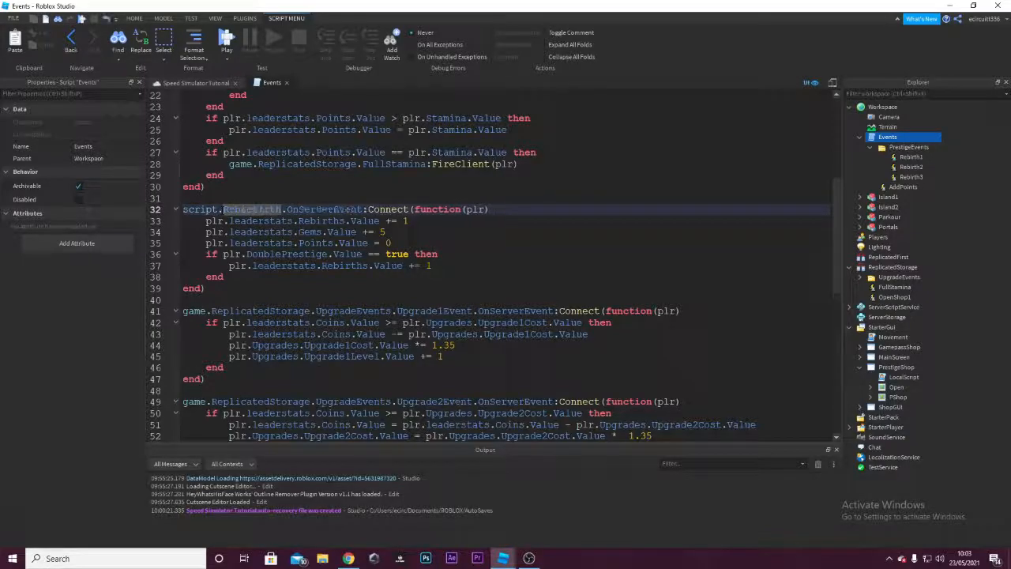
pyautogui.write('nts.Rebirth')
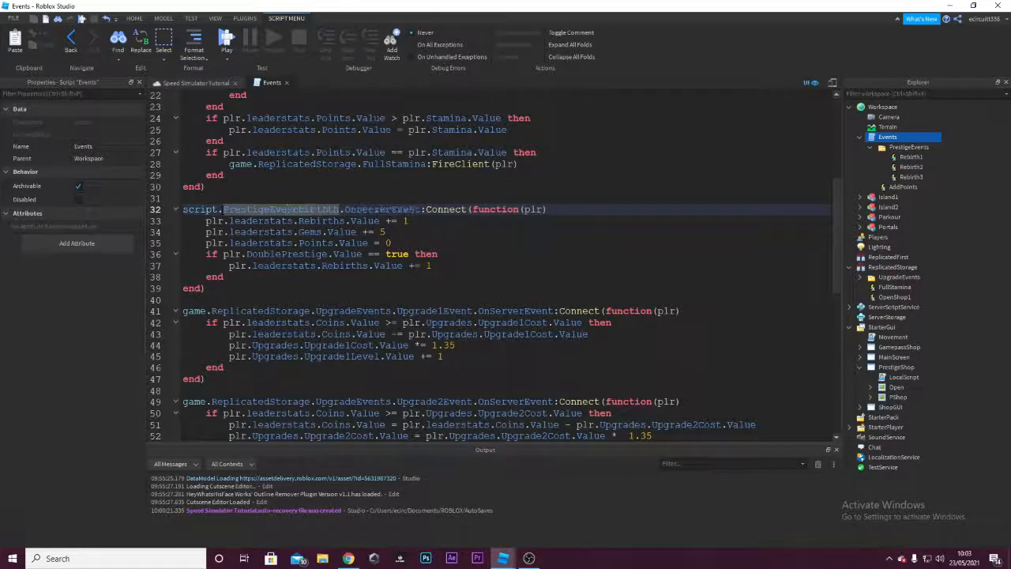
pyautogui.click(351, 210)
pyautogui.write('1')
# Duplicate the Rebirth1 handler function below itself and point the copy to Rebirth2.
pyautogui.moveTo(207, 288); pyautogui.dragTo(183, 209)
pyautogui.hotkey('ctrl', 'c')
pyautogui.click(212, 290)
pyautogui.press('Return')
pyautogui.press('Return')
pyautogui.hotkey('ctrl', 'v')
pyautogui.click(358, 311)
pyautogui.press('BackSpace')
pyautogui.write('2')
pyautogui.press('BackSpace')
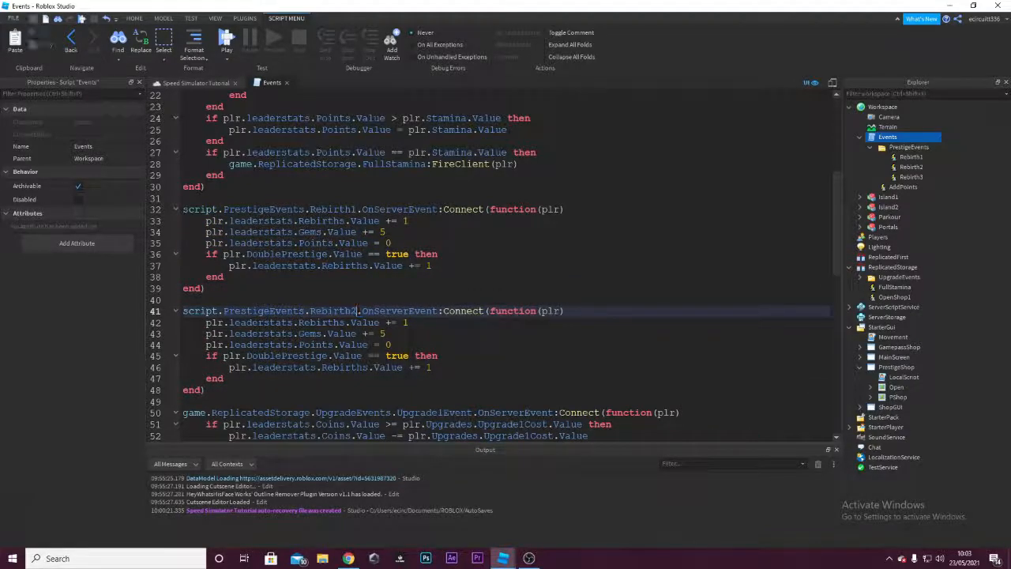
# Add a third copy of the handler below the Rebirth2 function and point it to Rebirth3.
pyautogui.scroll(-1, 348, 316)
pyautogui.click(262, 355)
pyautogui.press('Return')
pyautogui.press('Return')
pyautogui.hotkey('ctrl', 'v')
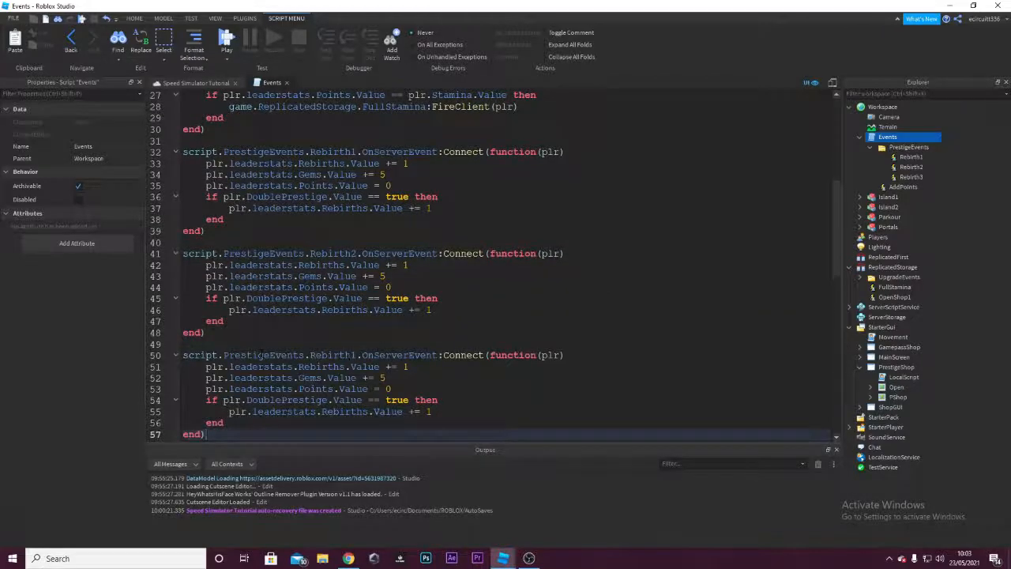
pyautogui.doubleClick(342, 355)
pyautogui.moveTo(358, 356); pyautogui.dragTo(352, 356)
pyautogui.click(353, 334)
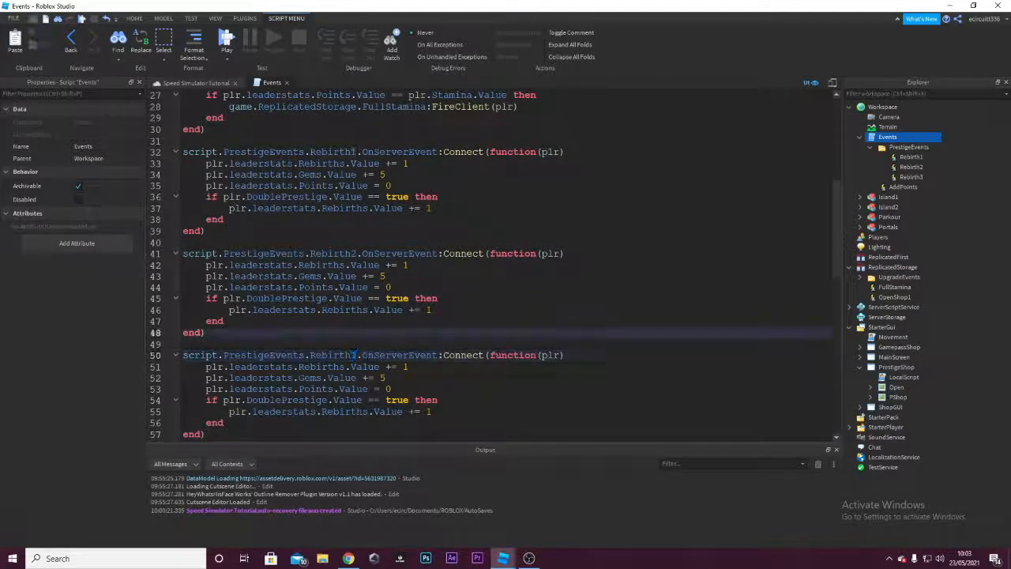
pyautogui.scroll(-3, 355, 293)
pyautogui.scroll(3, 355, 276)
pyautogui.scroll(-2, 466, 97)
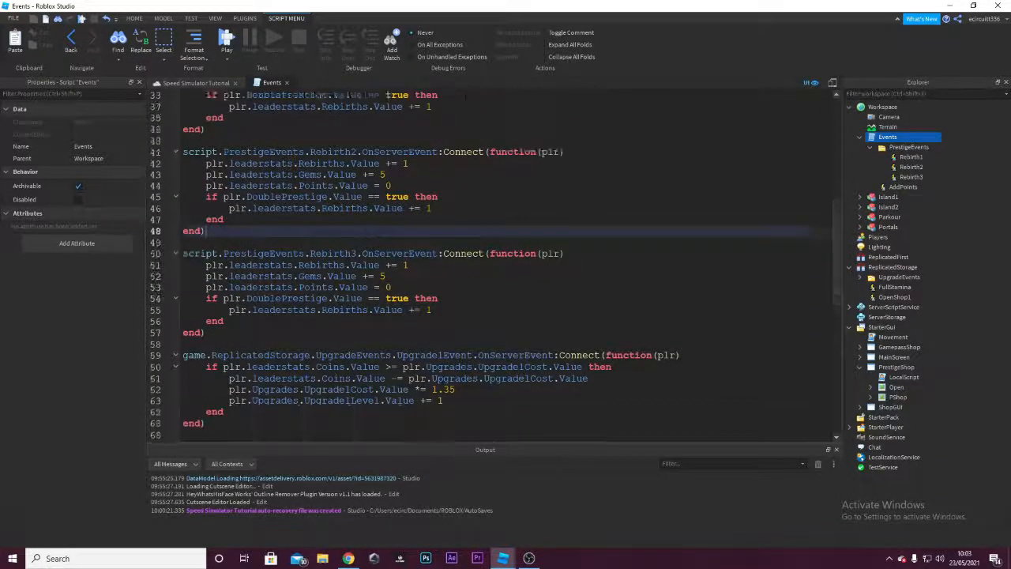
# Set the Rebirth2 handler to award 2 rebirths and 10 gems.
pyautogui.scroll(-4, 467, 98)
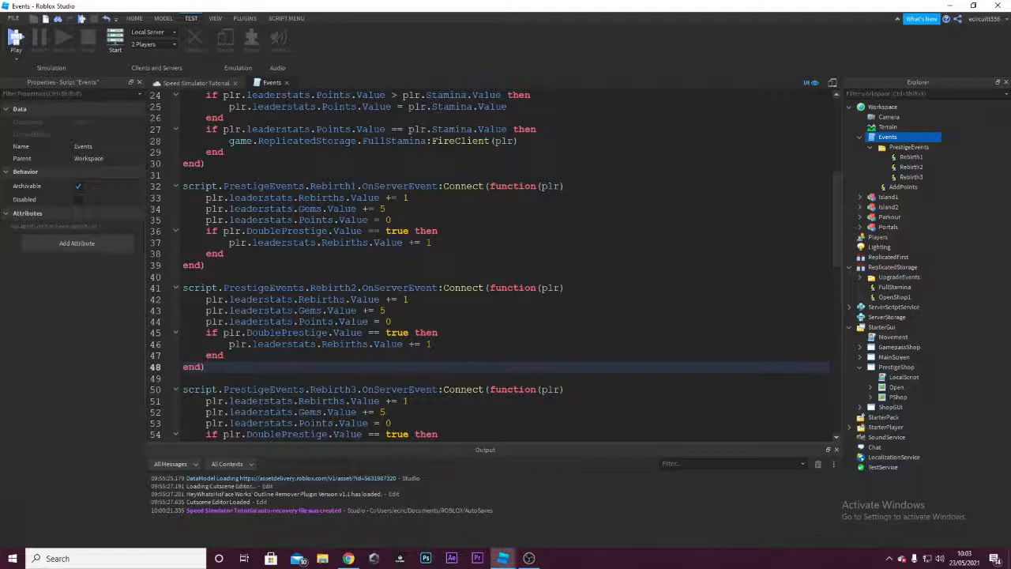
pyautogui.doubleClick(406, 299)
pyautogui.write('2')
pyautogui.click(386, 311)
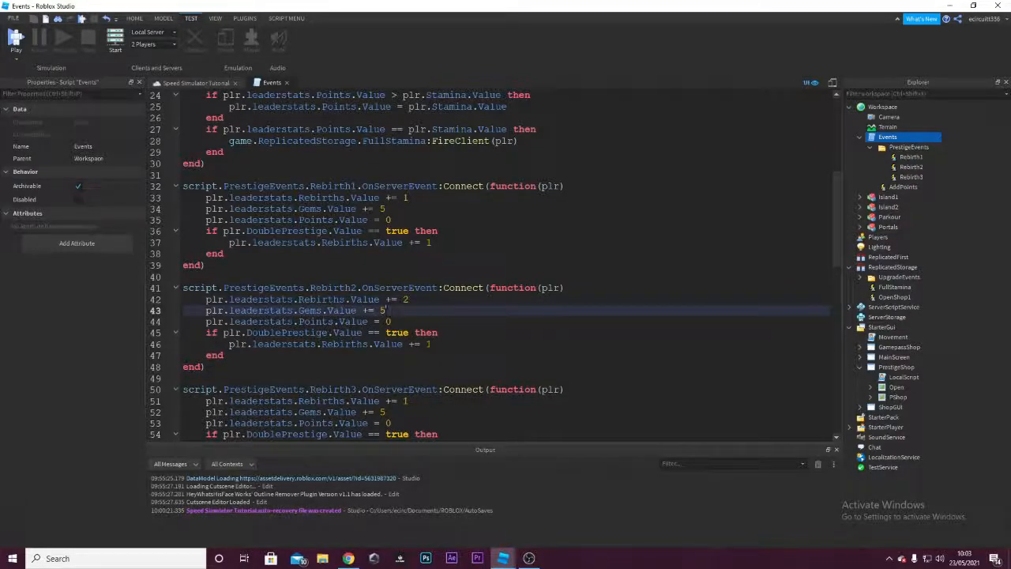
pyautogui.write('10')
pyautogui.doubleClick(428, 344)
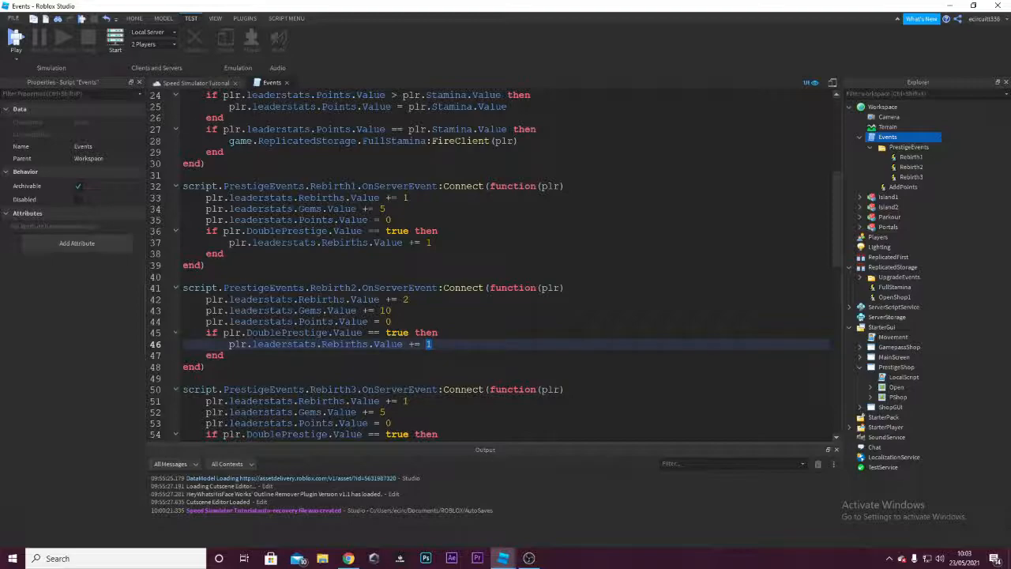
# Set the Rebirth3 handler to award 3 rebirths and 15 gems, and close the Events script.
pyautogui.scroll(-2, 496, 264)
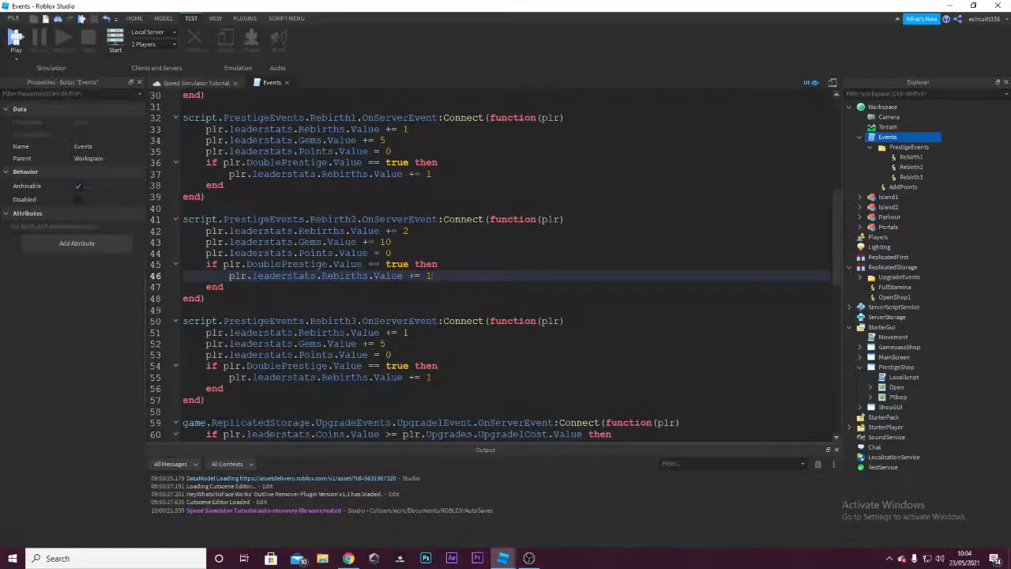
pyautogui.doubleClick(407, 333)
pyautogui.write('3')
pyautogui.doubleClick(383, 344)
pyautogui.write('15')
pyautogui.scroll(-3, 495, 264)
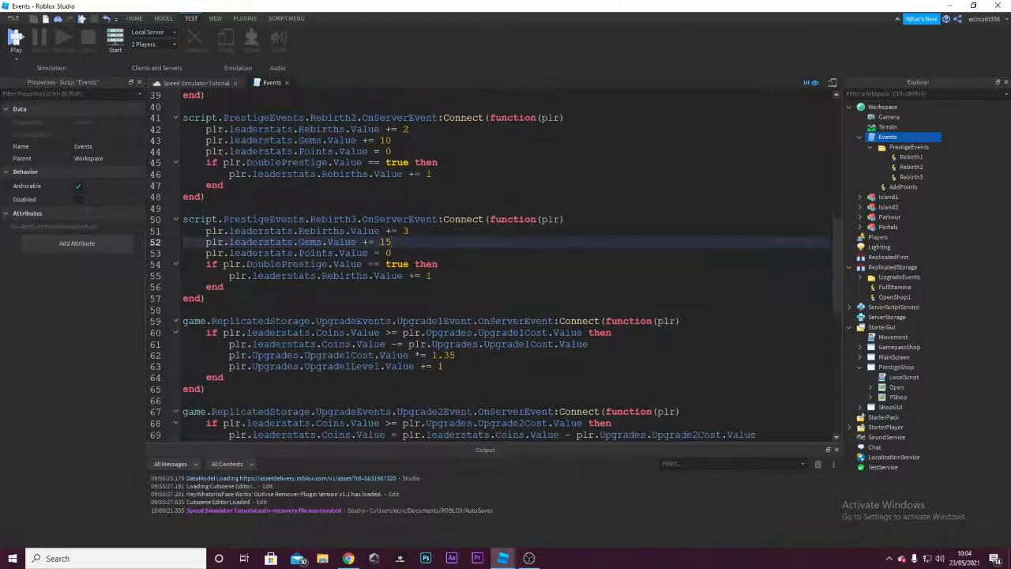
pyautogui.click(287, 83)
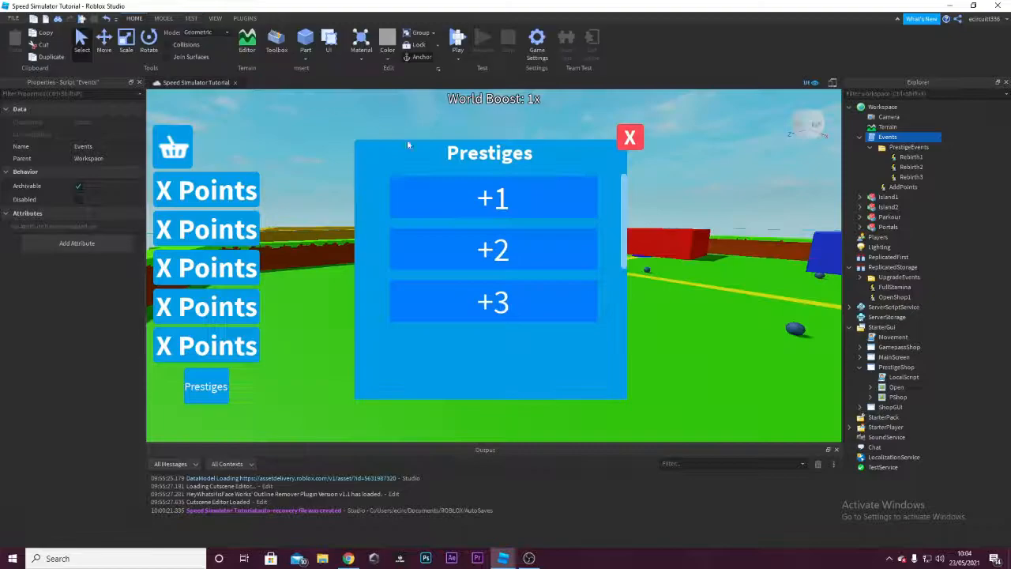
# Hide frames 2 and 3 in the PShop ScrollingFrame by turning off their Visible property.
pyautogui.click(861, 136)
pyautogui.click(897, 317)
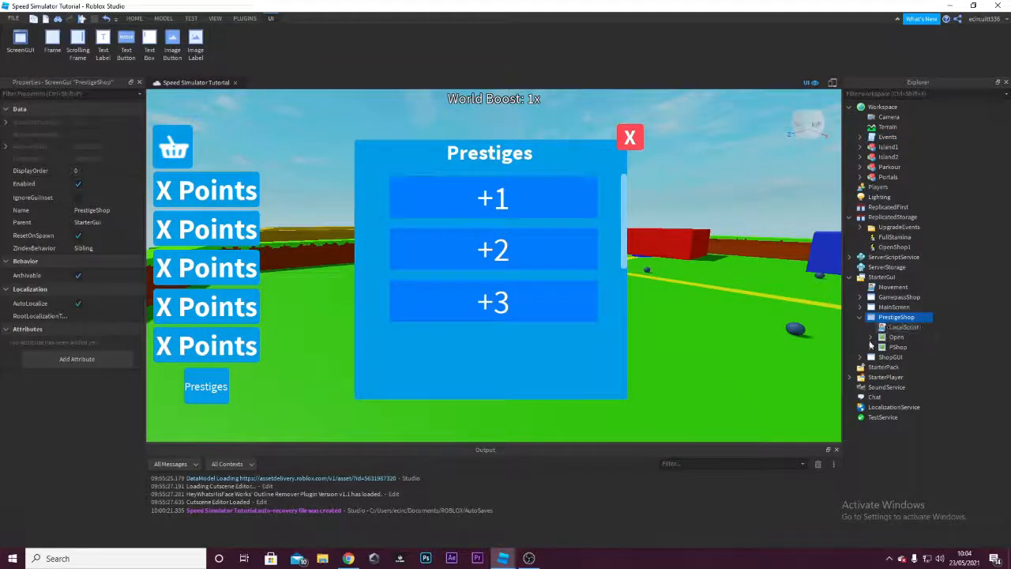
pyautogui.click(871, 347)
pyautogui.click(871, 347)
pyautogui.click(889, 357)
pyautogui.click(870, 347)
pyautogui.click(881, 357)
pyautogui.click(903, 377)
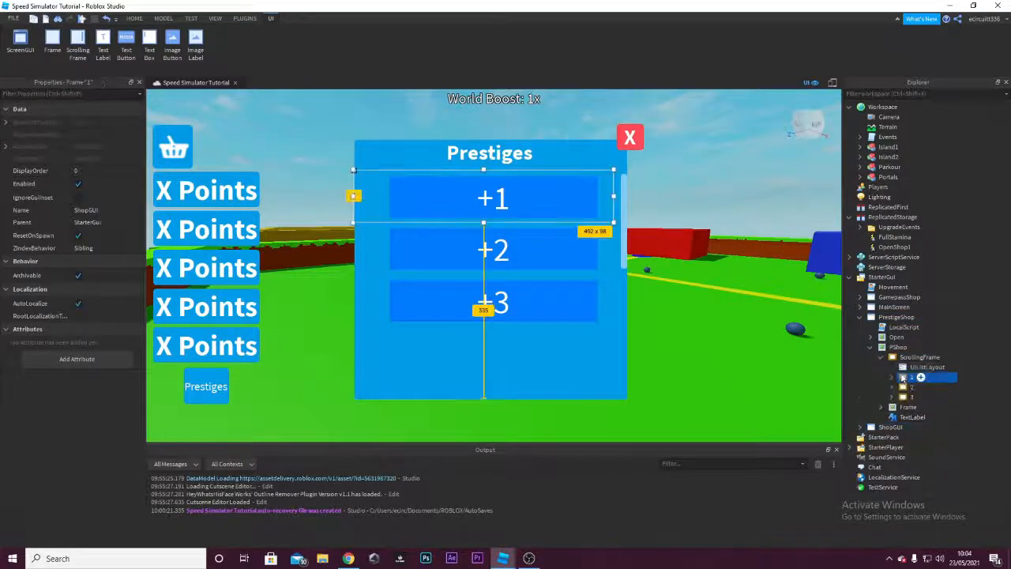
pyautogui.click(903, 387)
pyautogui.keyDown('shift'); pyautogui.click(909, 397); pyautogui.keyUp('shift')
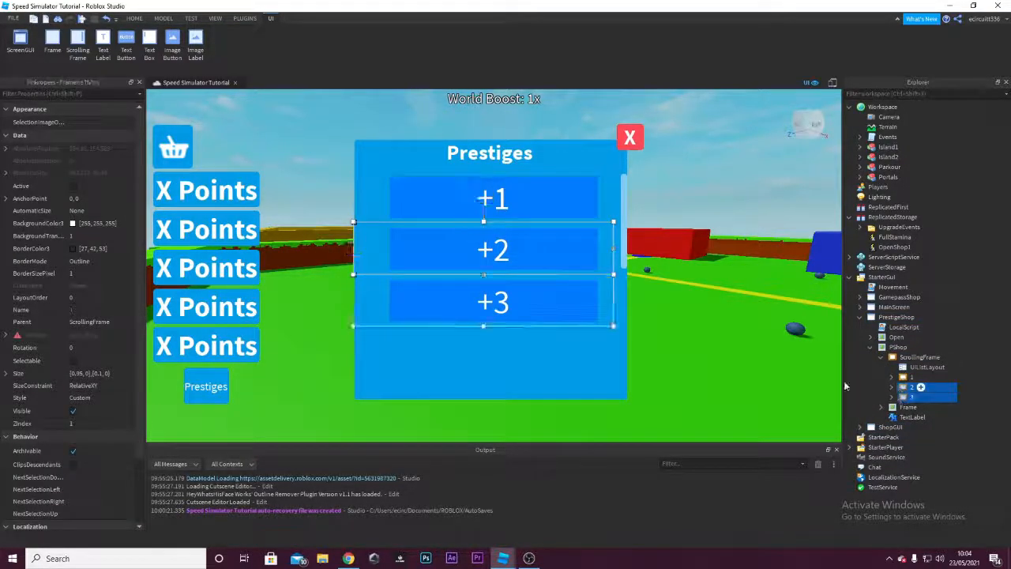
pyautogui.scroll(-2, 87, 371)
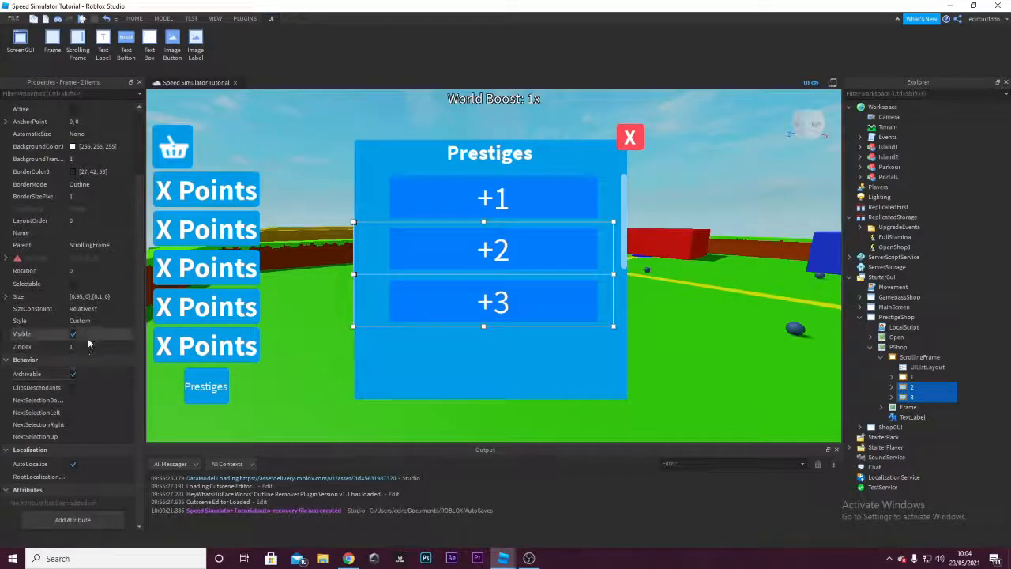
pyautogui.click(73, 335)
pyautogui.click(414, 281)
# Collapse the ScrollingFrame and turn off the Visible property of the PShop image label.
pyautogui.click(882, 358)
pyautogui.click(898, 347)
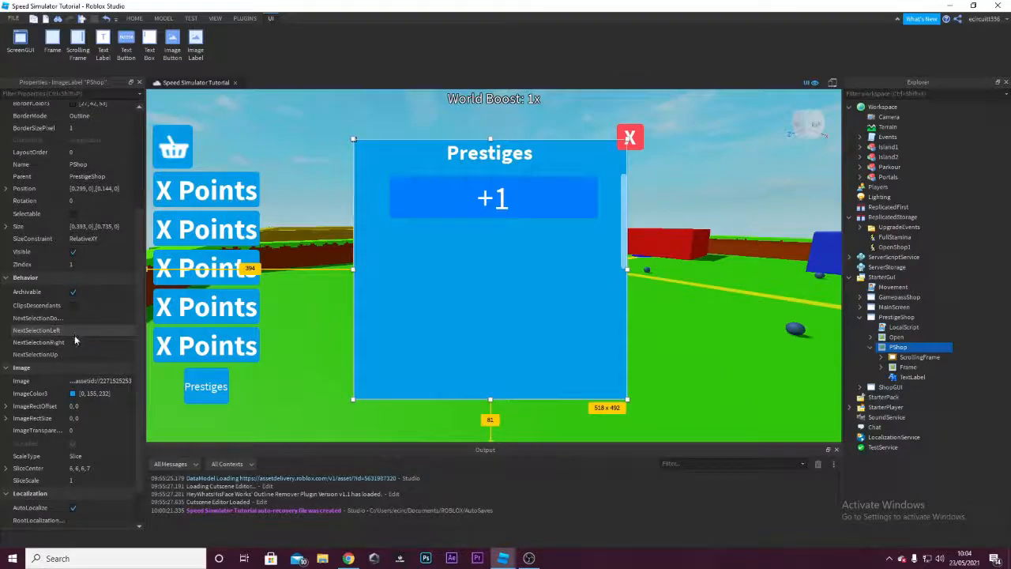
pyautogui.click(95, 252)
pyautogui.click(295, 130)
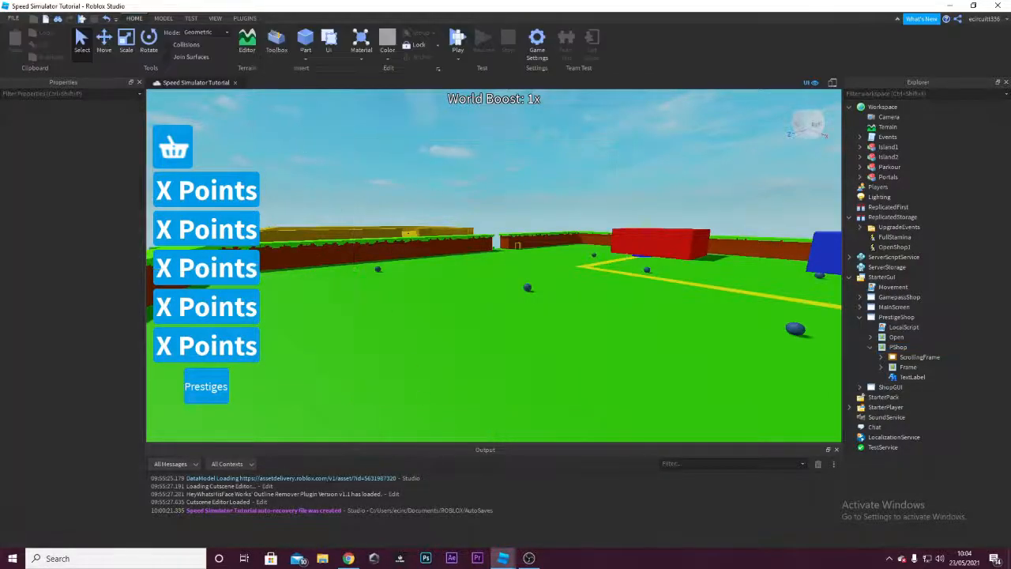
# Switch to the Useless Speed Developer place and open the leaderstats script in ServerScriptService.
pyautogui.moveTo(503, 558)
pyautogui.click(565, 514)
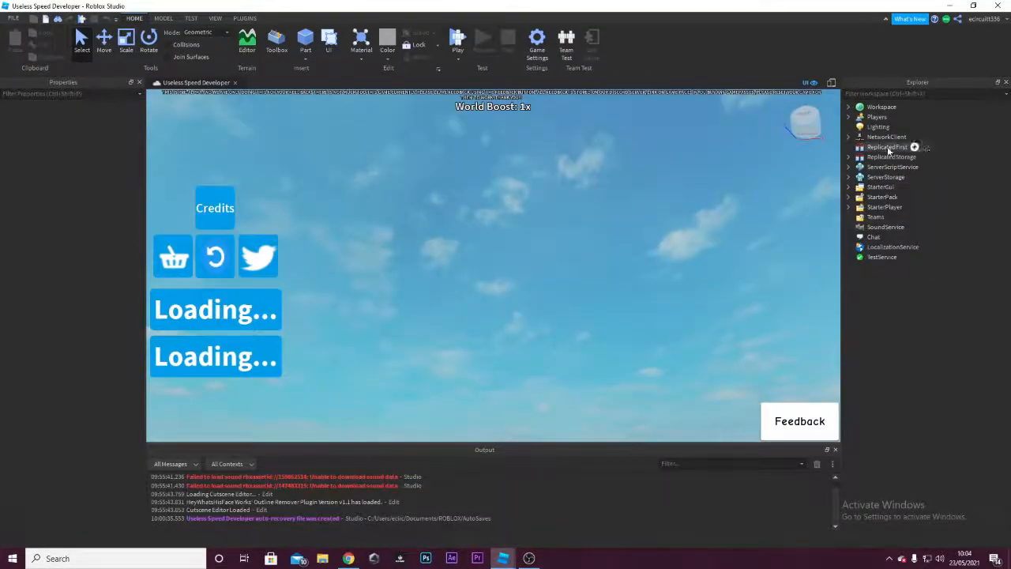
pyautogui.click(849, 167)
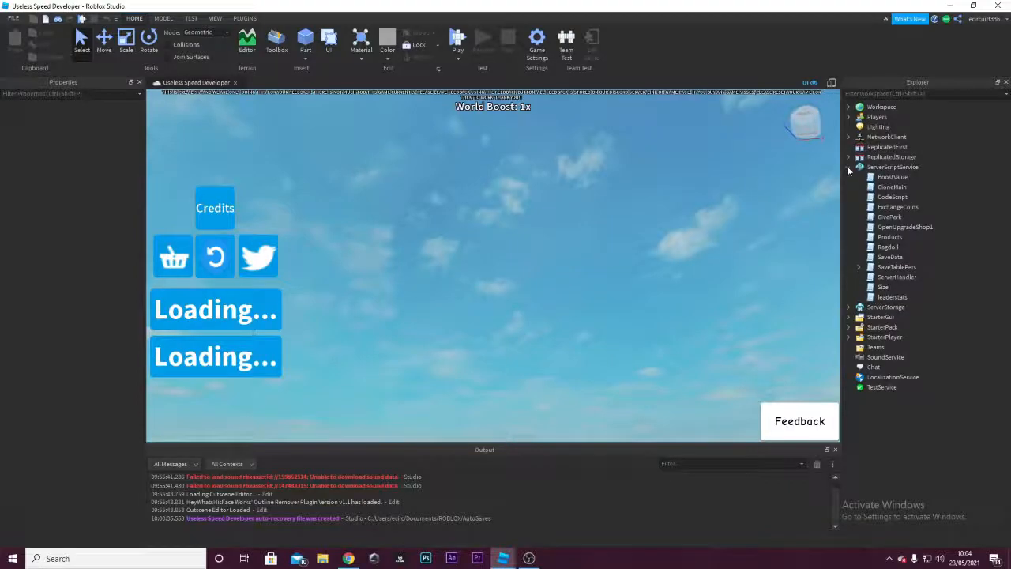
pyautogui.doubleClick(892, 296)
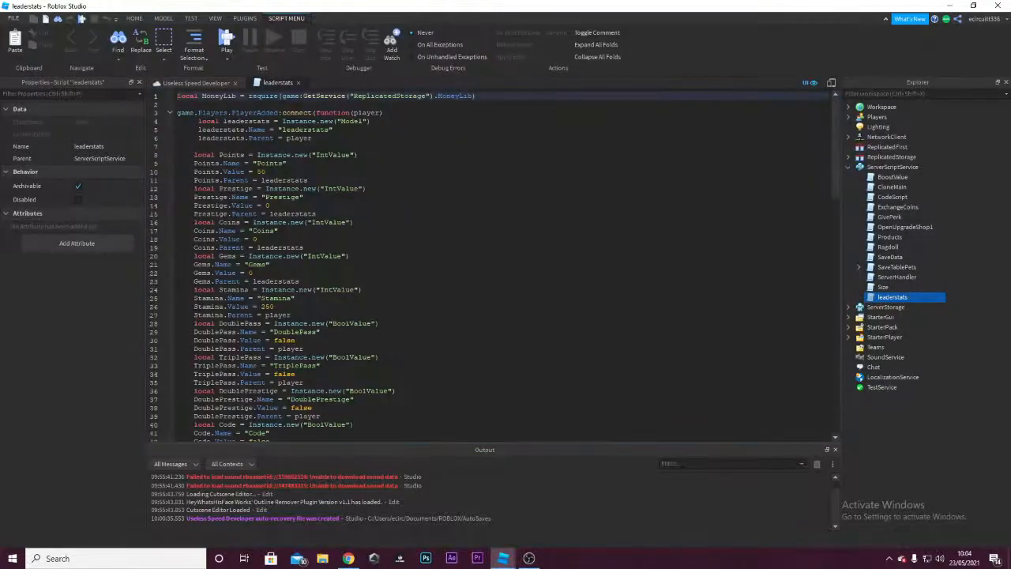
# Return to the Speed Simulator Tutorial place and check the LocalScript in PrestigeShop, closing it again.
pyautogui.hotkey('alt', 'Tab')
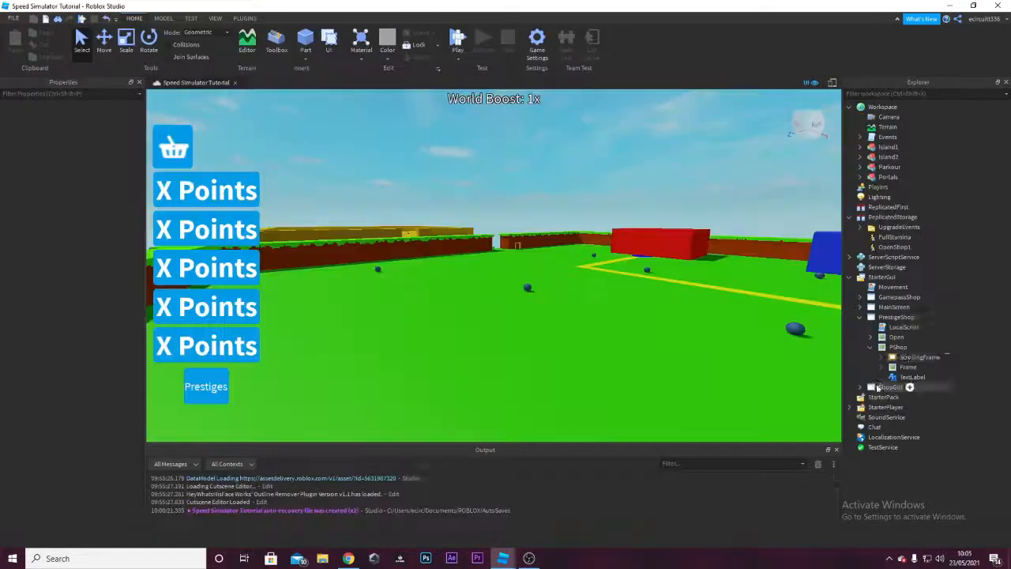
pyautogui.doubleClick(901, 327)
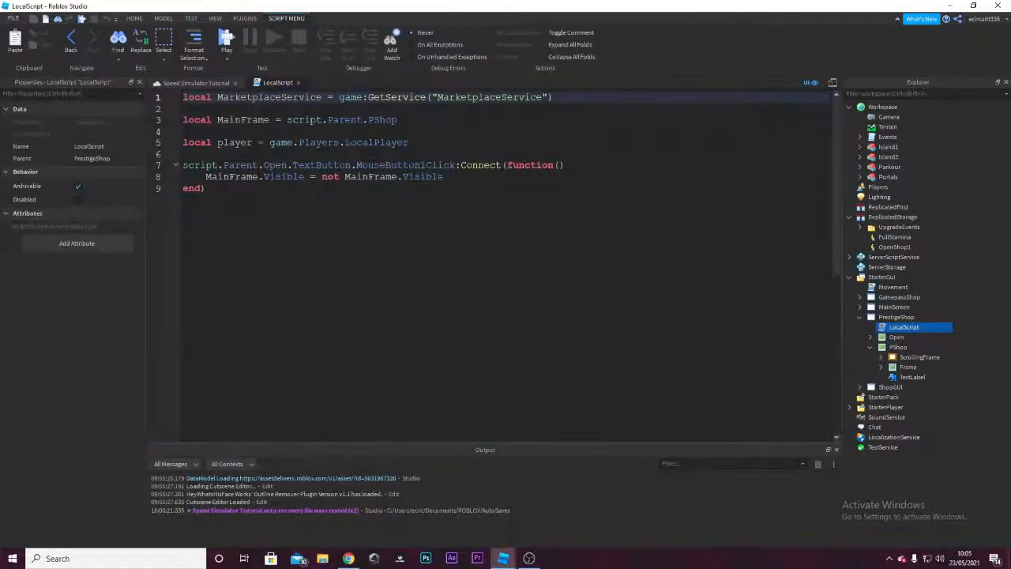
pyautogui.click(299, 82)
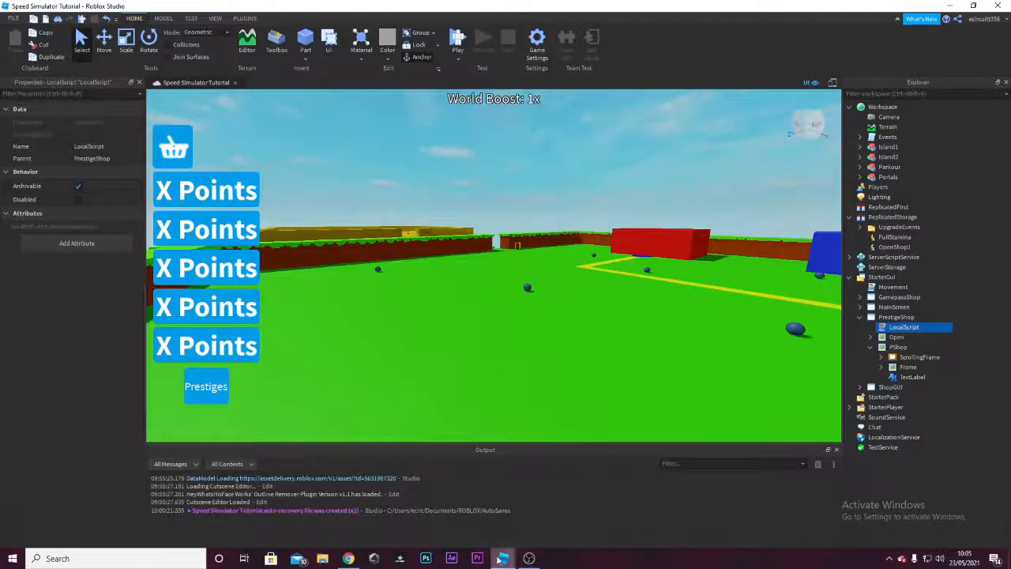
# Delete the existing LocalScript in PrestigeShop and insert a new LocalScript in its place.
pyautogui.moveTo(501, 558)
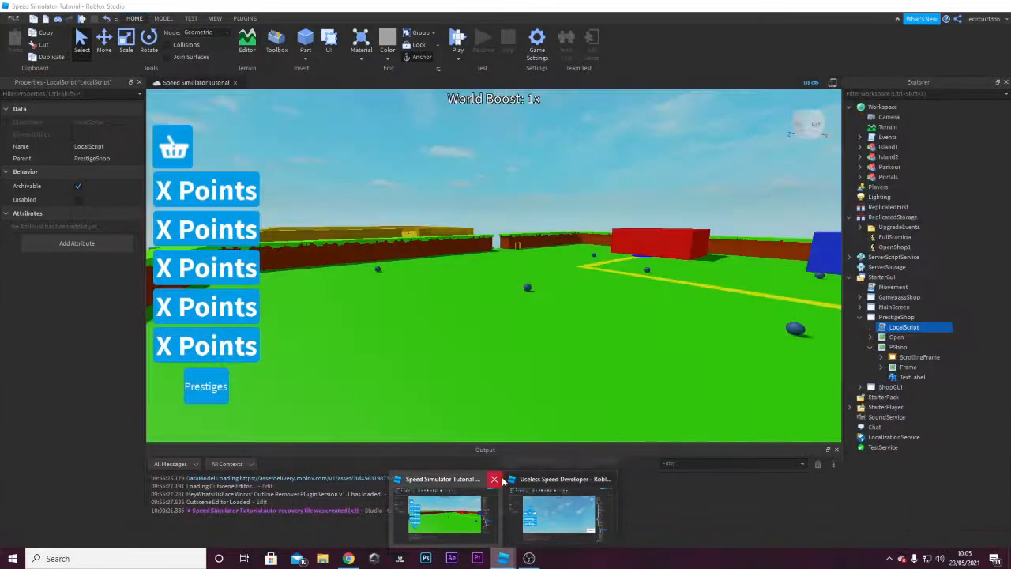
pyautogui.rightClick(901, 327)
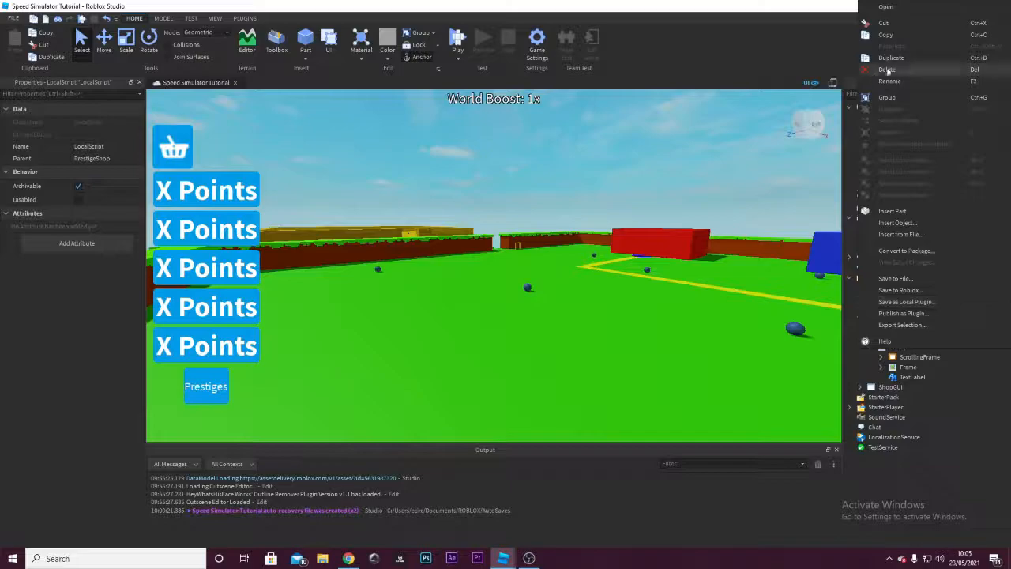
pyautogui.click(887, 71)
pyautogui.click(923, 317)
pyautogui.write('local')
pyautogui.click(880, 95)
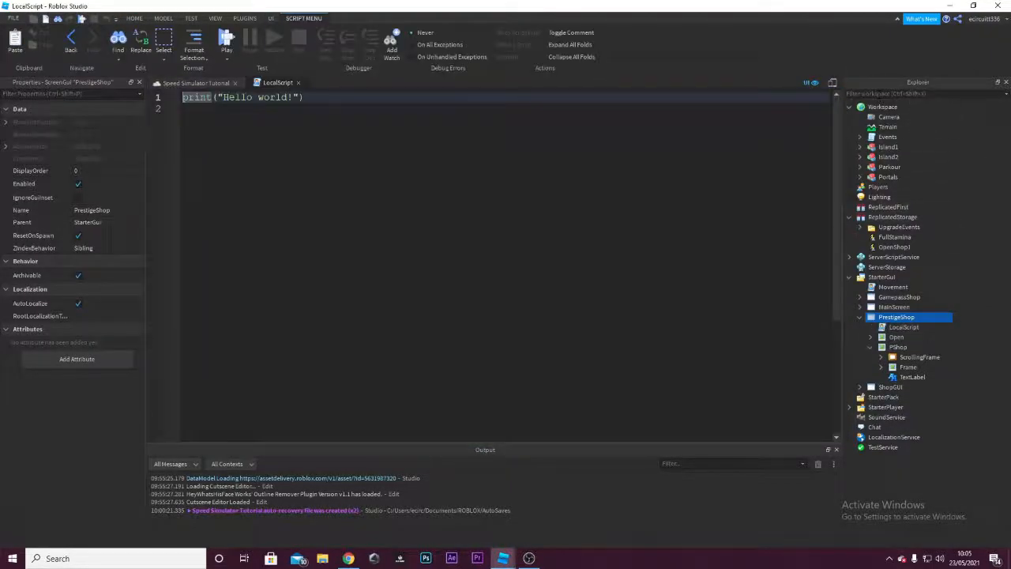
# Rename the new LocalScript to PrestigeHandler and replace its default code with the copied prestige visibility script.
pyautogui.rightClick(901, 327)
pyautogui.click(893, 80)
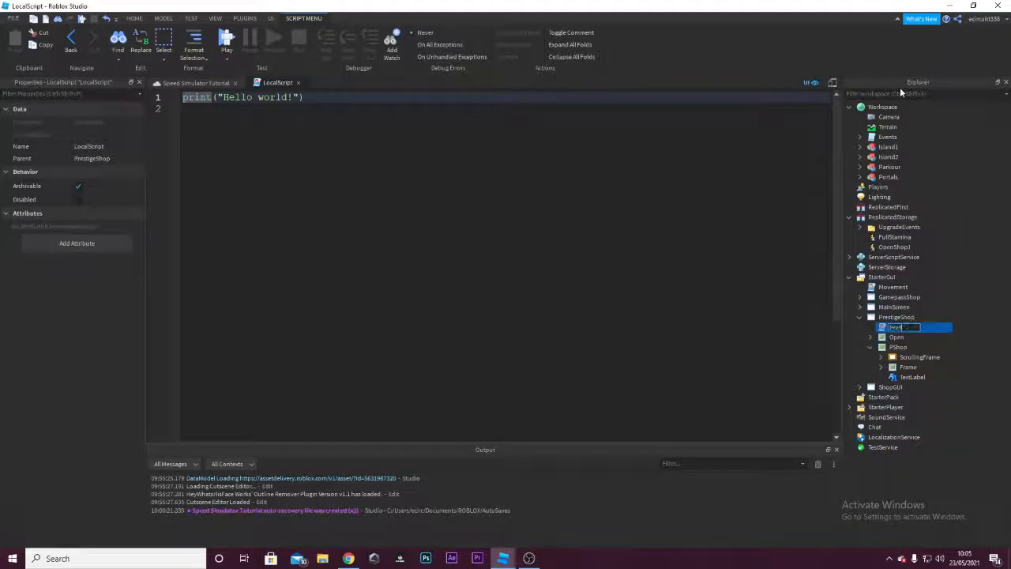
pyautogui.write('PrestigeHandler')
pyautogui.press('Return')
pyautogui.hotkey('ctrl', 'a')
pyautogui.hotkey('ctrl', 'v')
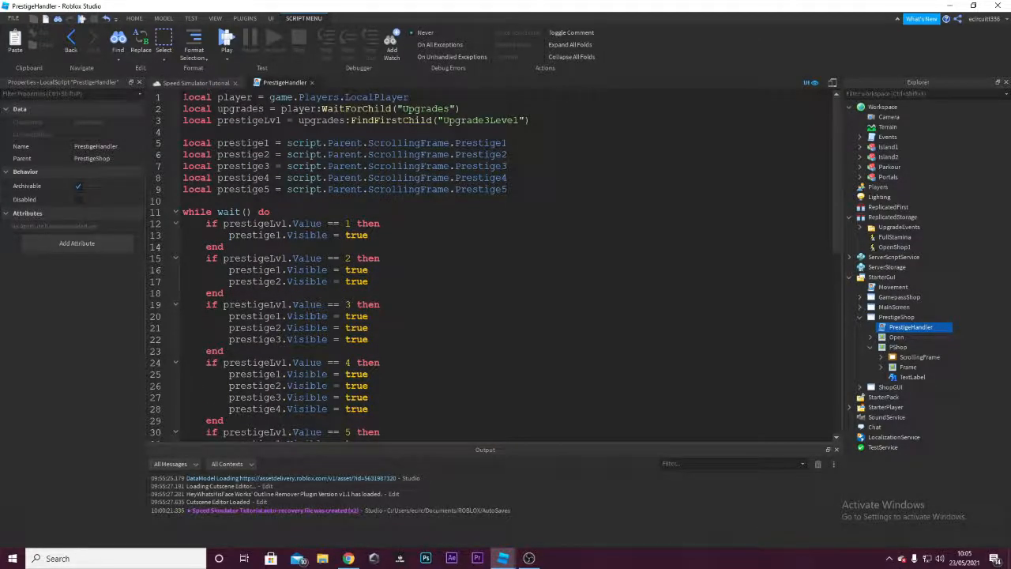
# Remove the level 4 and 5 if-blocks and the prestige4 and prestige5 variables from the PrestigeHandler script.
pyautogui.doubleClick(182, 97)
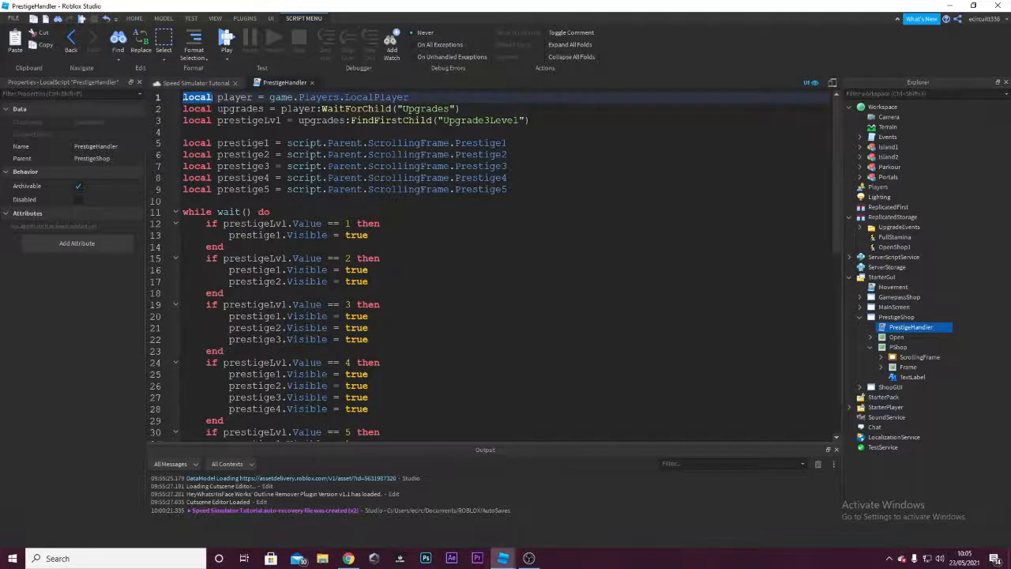
pyautogui.click(183, 96)
pyautogui.scroll(-8, 513, 188)
pyautogui.scroll(8, 514, 187)
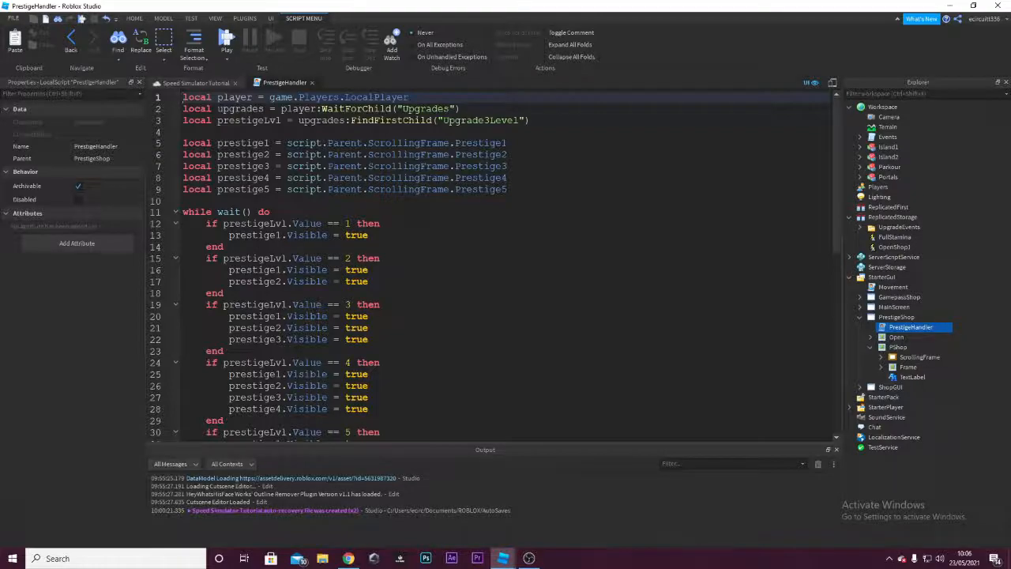
pyautogui.scroll(-7, 490, 261)
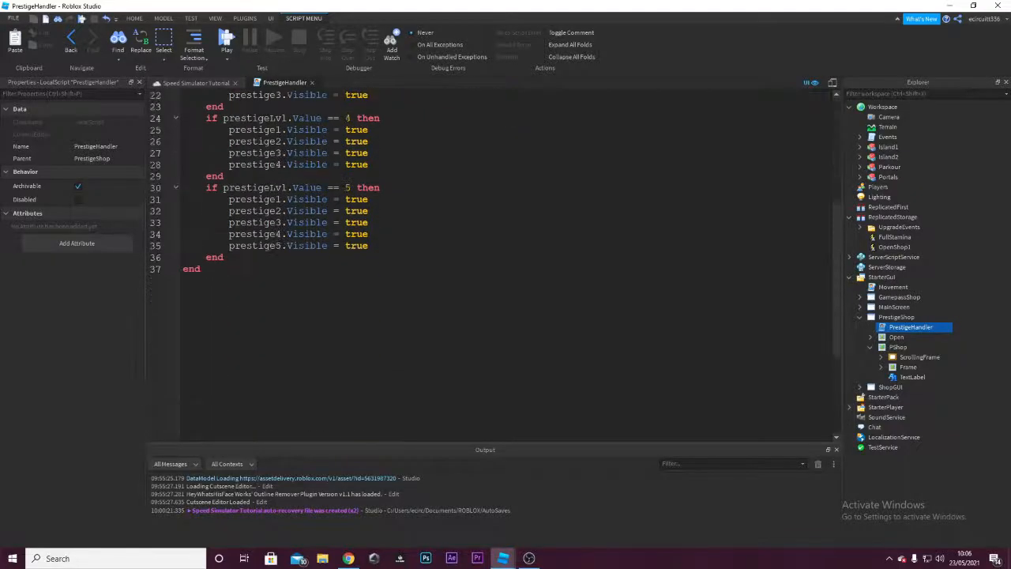
pyautogui.scroll(3, 490, 260)
pyautogui.moveTo(229, 361); pyautogui.dragTo(237, 235)
pyautogui.press('BackSpace')
pyautogui.moveTo(525, 191); pyautogui.dragTo(521, 167)
pyautogui.press('BackSpace')
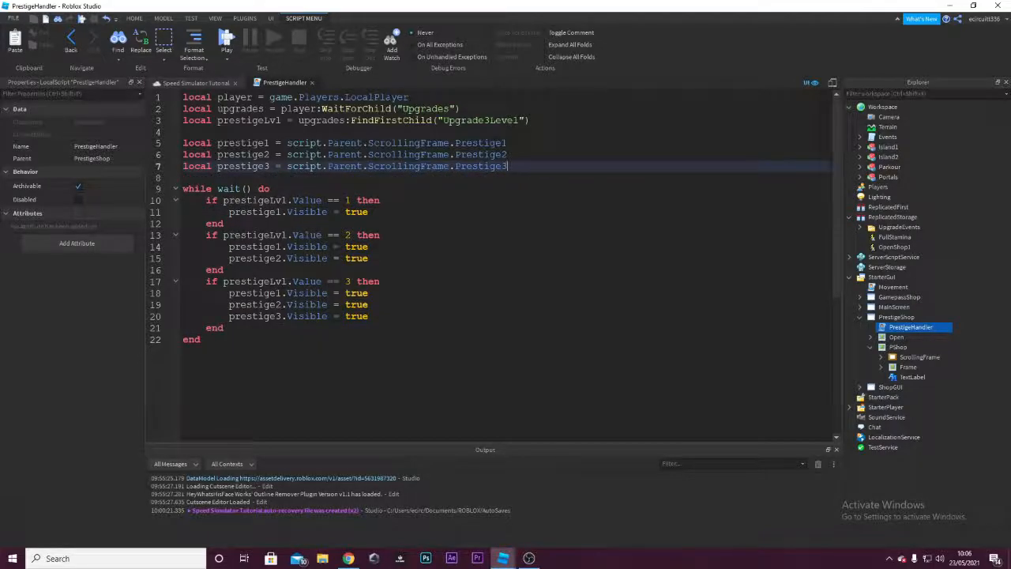
# Insert several blank lines above the local player line at the start of the PrestigeHandler script.
pyautogui.click(183, 96)
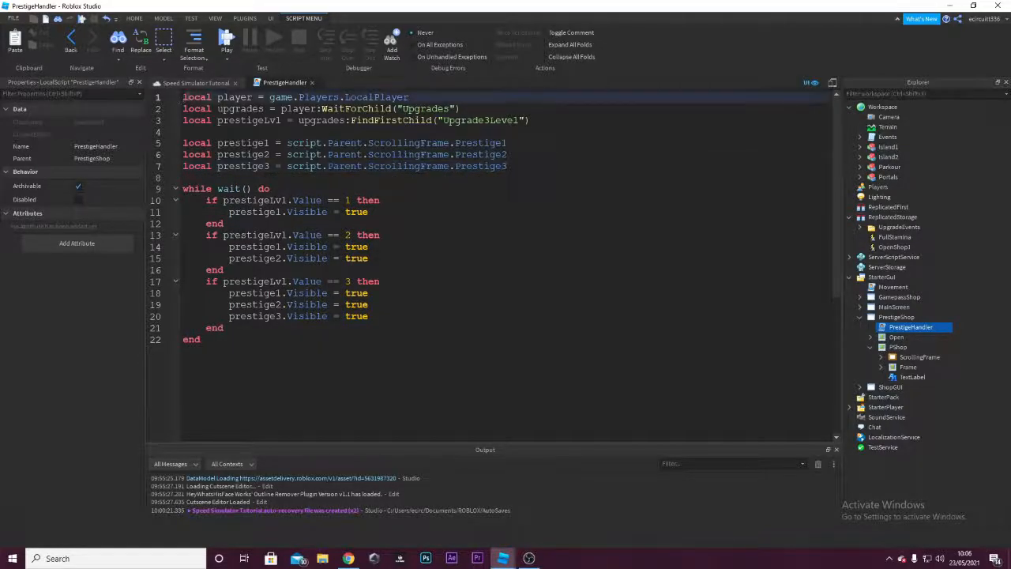
pyautogui.press('Return')
pyautogui.press('Return')
pyautogui.press('Return')
pyautogui.press('Return')
pyautogui.press('Return')
pyautogui.press('Return')
pyautogui.press('Return')
pyautogui.press('Return')
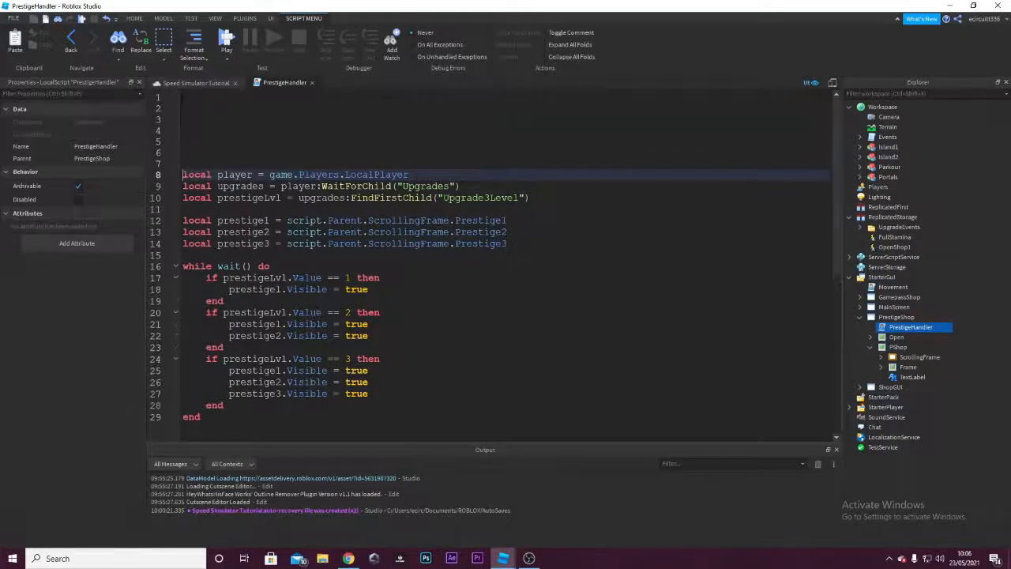
pyautogui.press('Return')
# Open the leaderstats script in ServerScriptService at its Upgrades section.
pyautogui.click(194, 83)
pyautogui.click(279, 83)
pyautogui.click(198, 83)
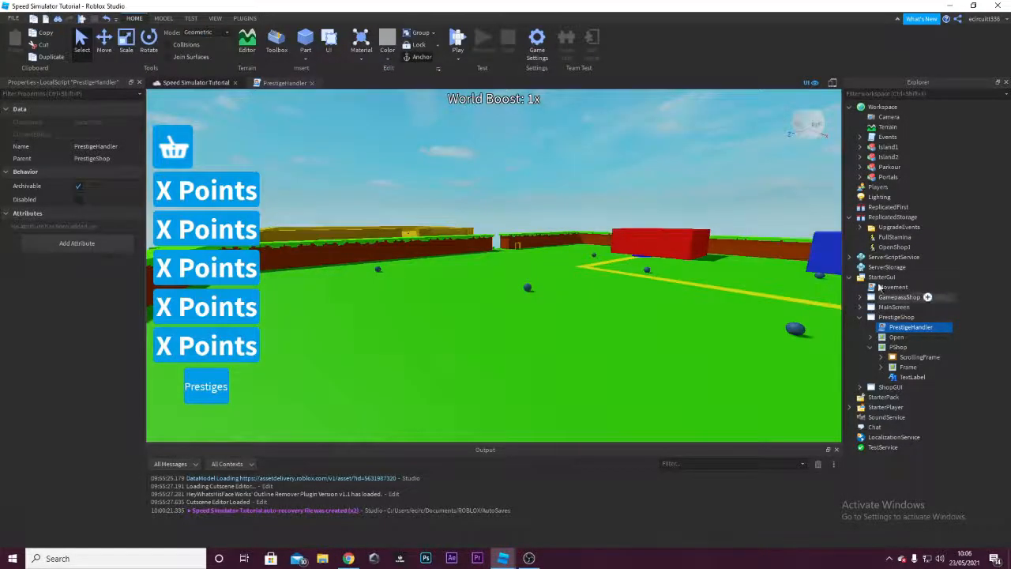
pyautogui.click(863, 258)
pyautogui.click(851, 257)
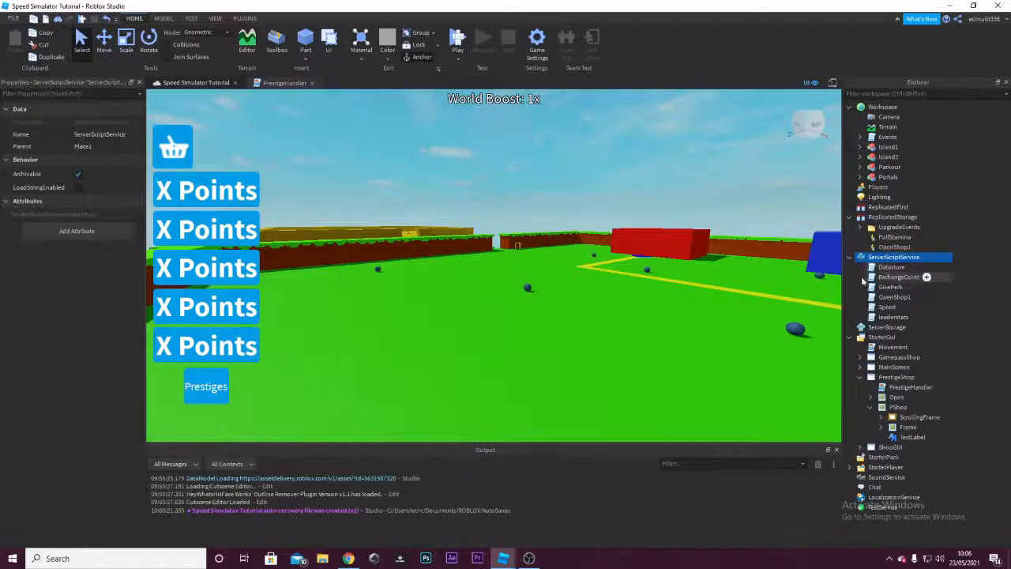
pyautogui.doubleClick(894, 317)
pyautogui.scroll(-10, 373, 305)
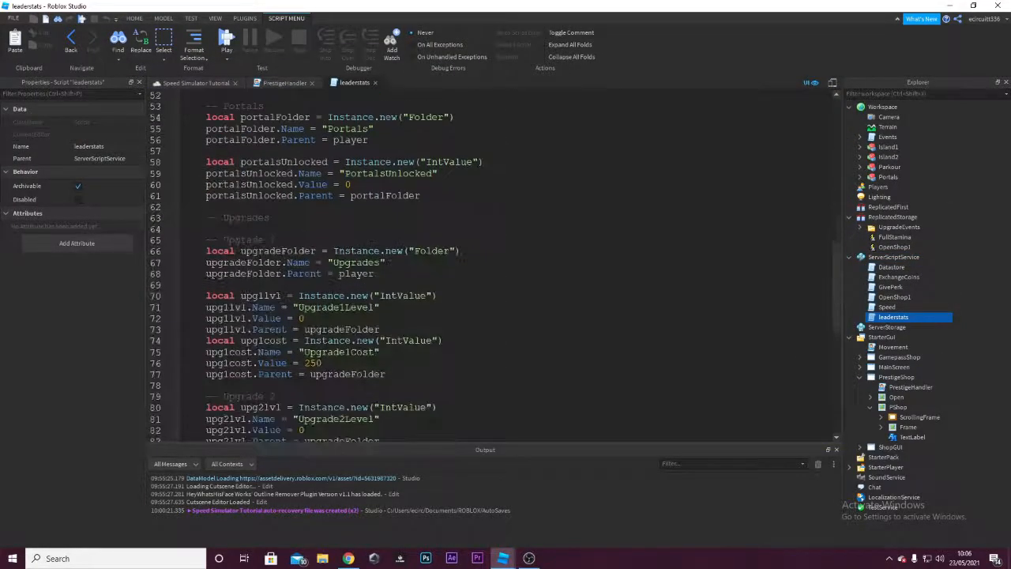
# Duplicate the whole Upgrade 2 block, including its comment, below itself in the leaderstats script.
pyautogui.moveTo(386, 352); pyautogui.dragTo(110, 274)
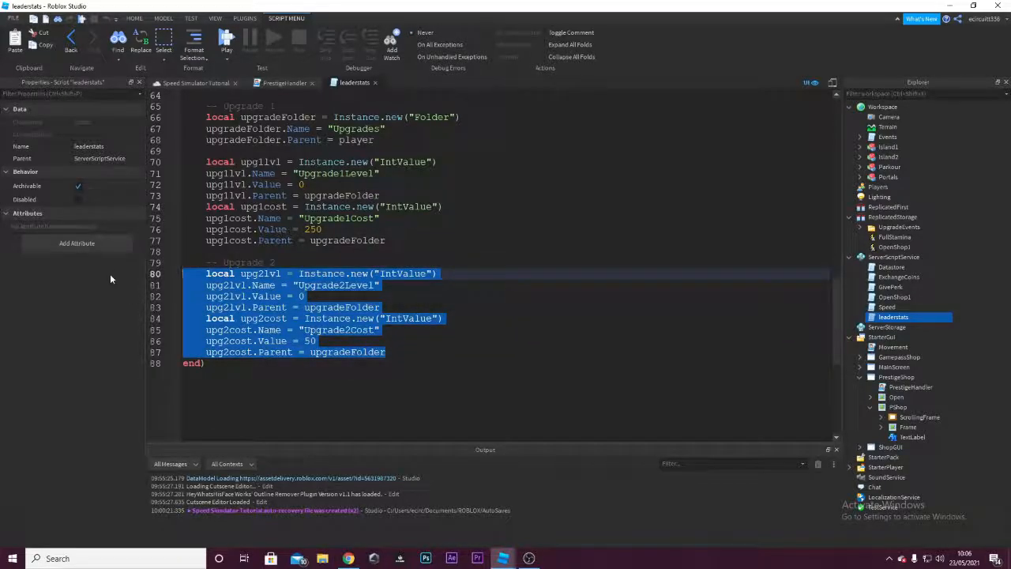
pyautogui.moveTo(387, 353); pyautogui.dragTo(181, 262)
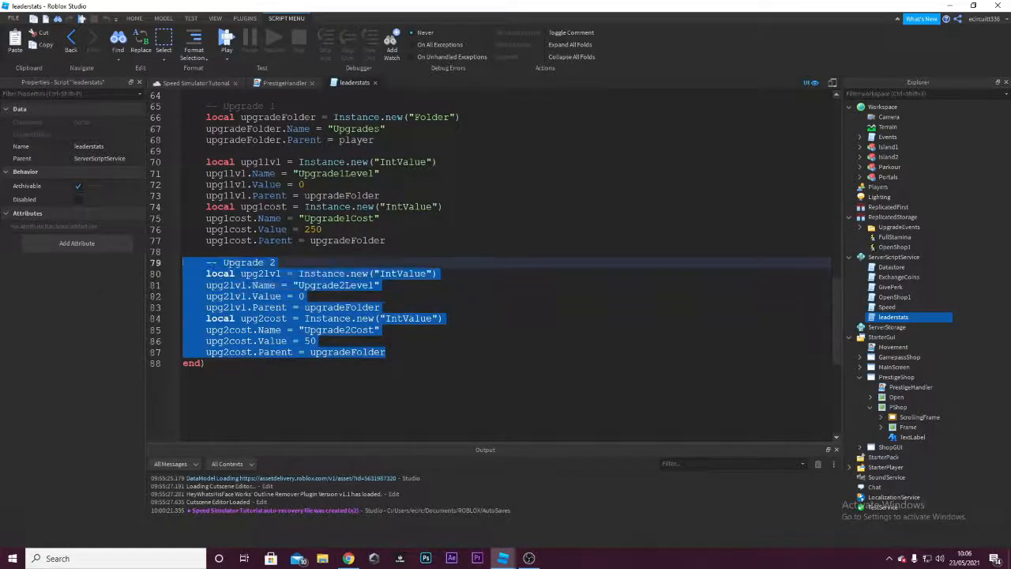
pyautogui.hotkey('ctrl', 'c')
pyautogui.click(387, 353)
pyautogui.press('Return')
pyautogui.press('Return')
pyautogui.hotkey('ctrl', 'v')
# In the copied block, change the comment to Upgrade 3 and rename every upg2lvl variable to upg3lvl.
pyautogui.click(277, 341)
pyautogui.press('BackSpace')
pyautogui.write('3')
pyautogui.click(262, 352)
pyautogui.press('BackSpace')
pyautogui.write('3')
pyautogui.click(228, 363)
pyautogui.press('BackSpace')
pyautogui.write('3')
pyautogui.click(225, 374)
pyautogui.press('BackSpace')
pyautogui.write('3')
pyautogui.click(228, 385)
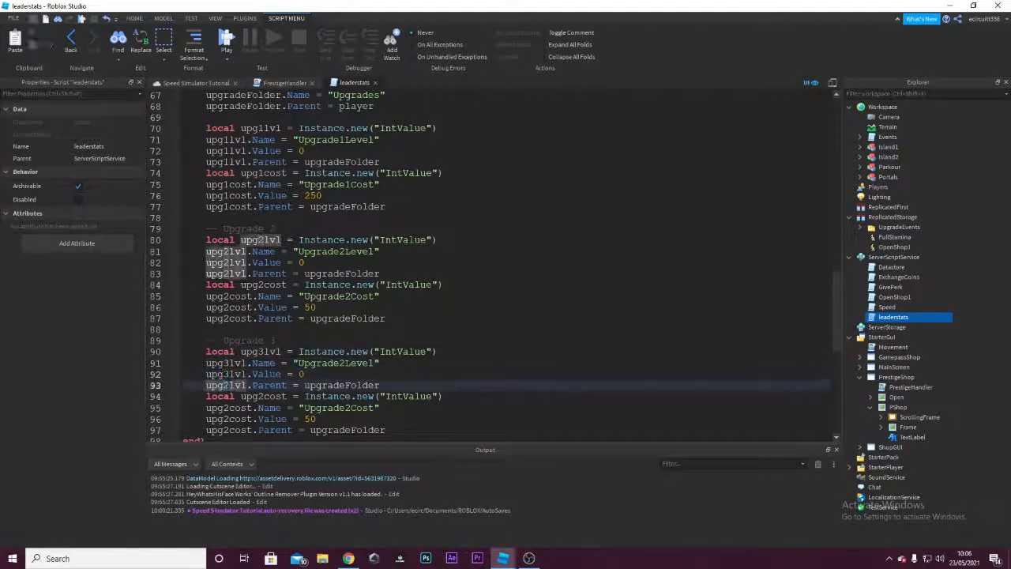
pyautogui.press('BackSpace')
pyautogui.write('3')
# Rename every upg2cost variable in the Upgrade 3 block to upg3cost.
pyautogui.click(261, 396)
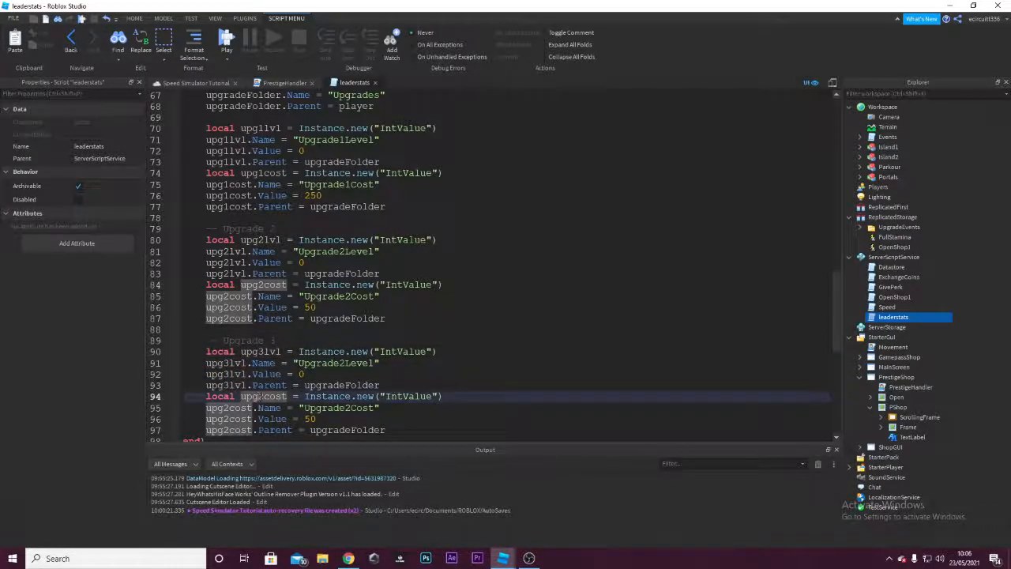
pyautogui.press('BackSpace')
pyautogui.write('3')
pyautogui.click(226, 407)
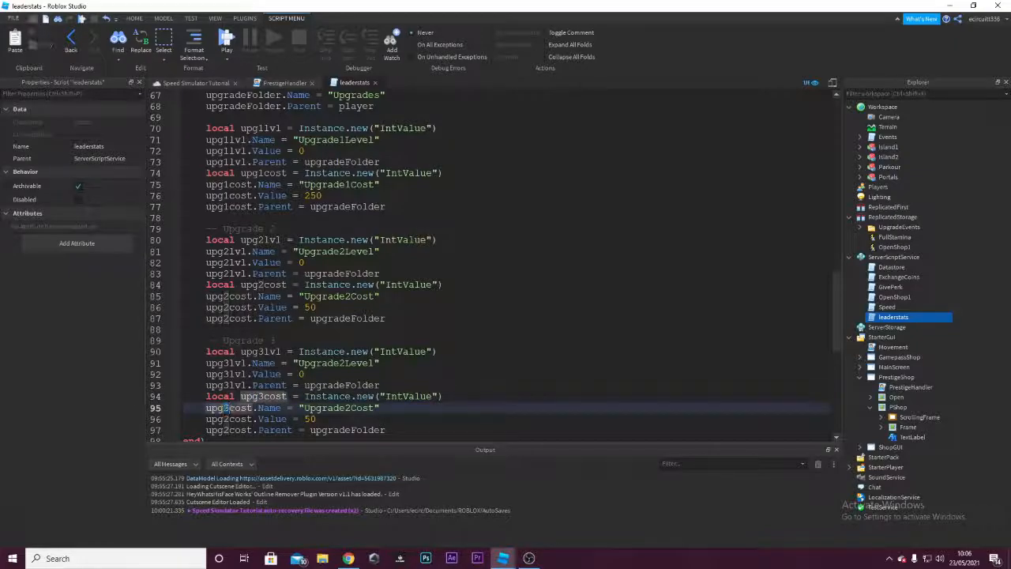
pyautogui.press('BackSpace')
pyautogui.write('3')
pyautogui.click(225, 419)
pyautogui.press('BackSpace')
pyautogui.write('3')
pyautogui.click(225, 430)
pyautogui.press('BackSpace')
pyautogui.write('3')
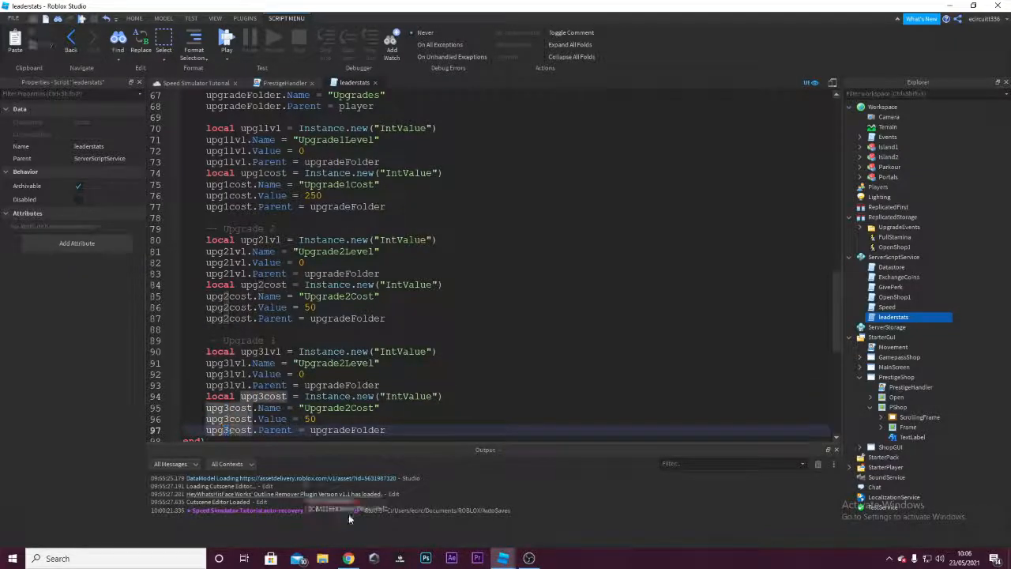
# Switch to the Useless Speed Developer place and examine the Upgrade 3 values in its leaderstats script.
pyautogui.moveTo(503, 558)
pyautogui.click(593, 506)
pyautogui.doubleClick(906, 300)
pyautogui.scroll(-15, 490, 261)
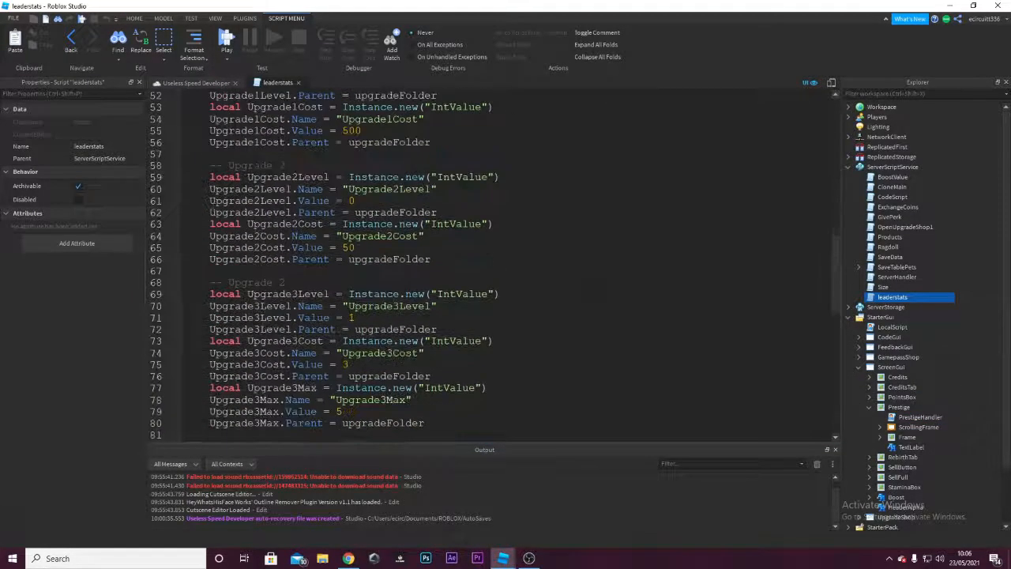
pyautogui.scroll(-5, 584, 296)
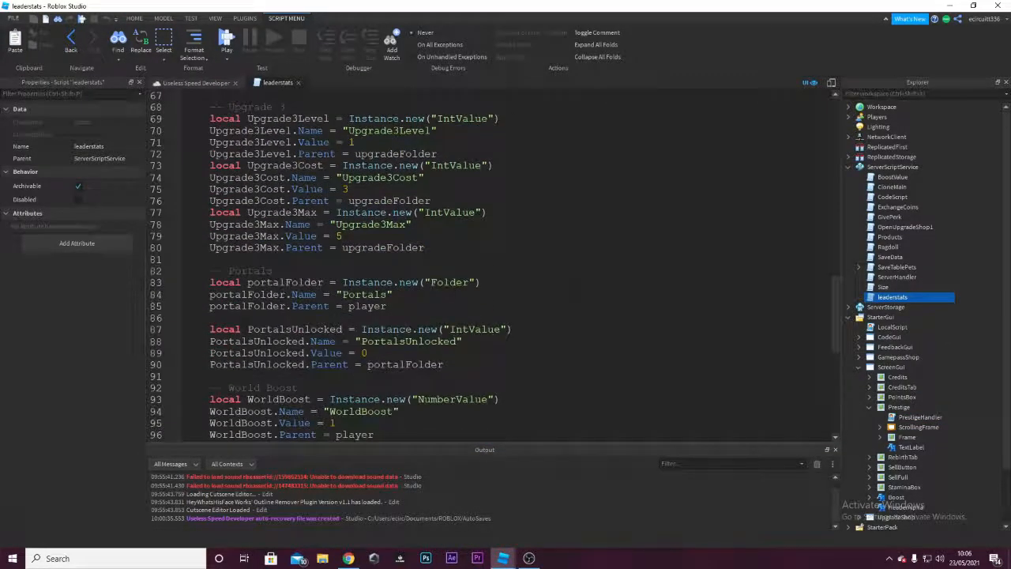
# Return to the Speed Simulator Tutorial place and set upg3cost.Value to 3 in the leaderstats script.
pyautogui.moveTo(503, 558)
pyautogui.click(447, 512)
pyautogui.scroll(-2, 348, 117)
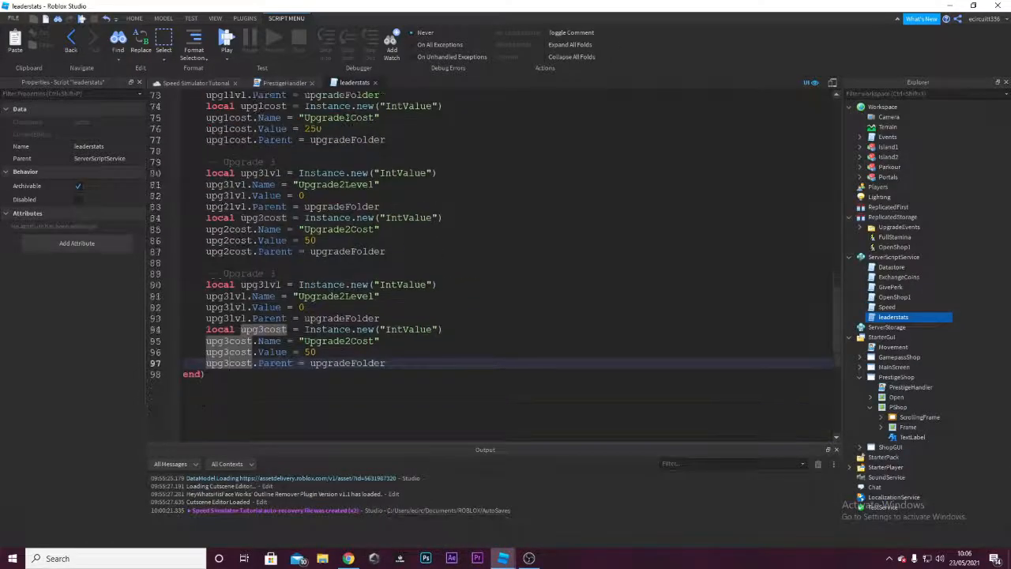
pyautogui.moveTo(317, 353)
pyautogui.mouseDown()
pyautogui.moveTo(316, 342)
pyautogui.moveTo(305, 353)
pyautogui.mouseUp()
pyautogui.write('1')
pyautogui.scroll(1, 313, 352)
pyautogui.scroll(-1, 314, 353)
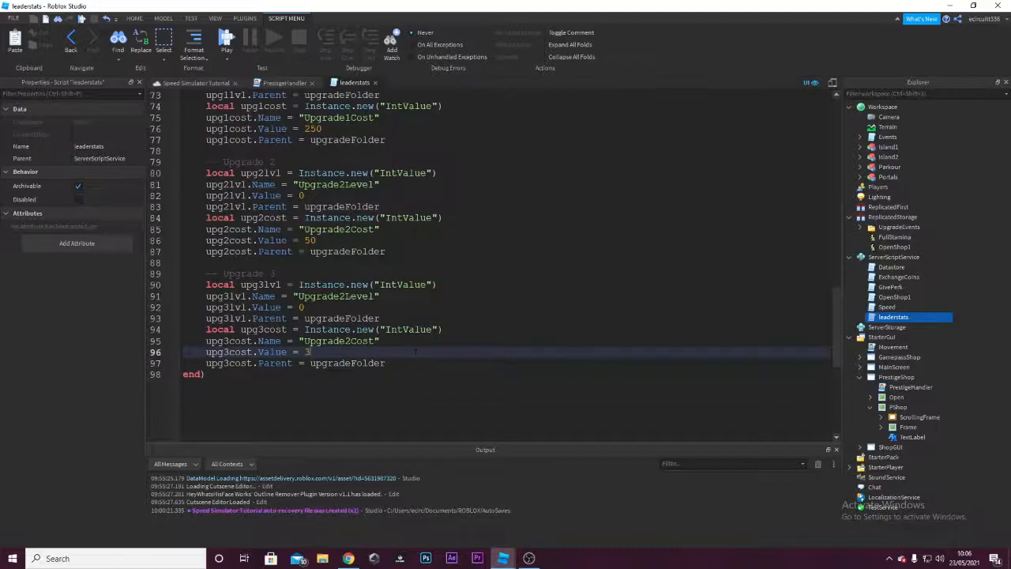
pyautogui.moveTo(387, 364); pyautogui.dragTo(314, 353)
pyautogui.scroll(1, 490, 260)
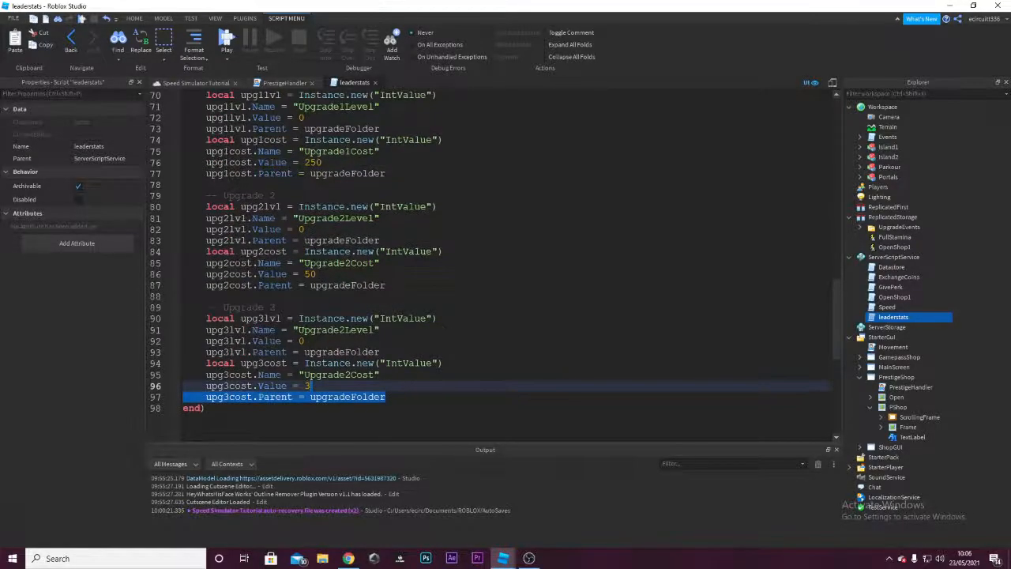
pyautogui.moveTo(345, 219); pyautogui.dragTo(340, 219)
pyautogui.write('3')
pyautogui.moveTo(350, 264); pyautogui.dragTo(345, 263)
pyautogui.write('3')
pyautogui.moveTo(345, 331); pyautogui.dragTo(340, 330)
pyautogui.write('3')
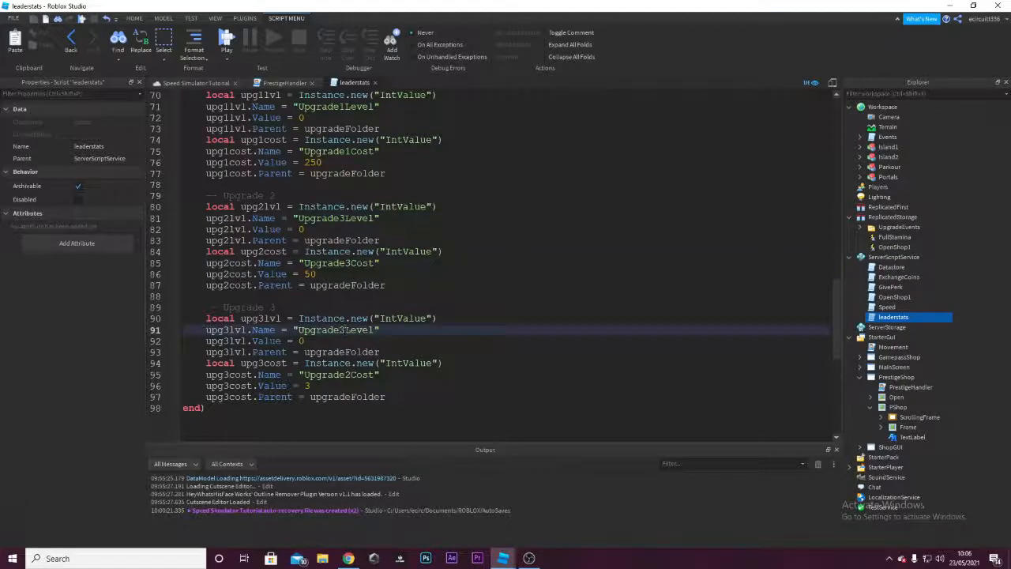
pyautogui.moveTo(351, 375); pyautogui.dragTo(345, 375)
pyautogui.write('3')
pyautogui.rightClick(355, 379)
pyautogui.hotkey('ctrl', 'z')
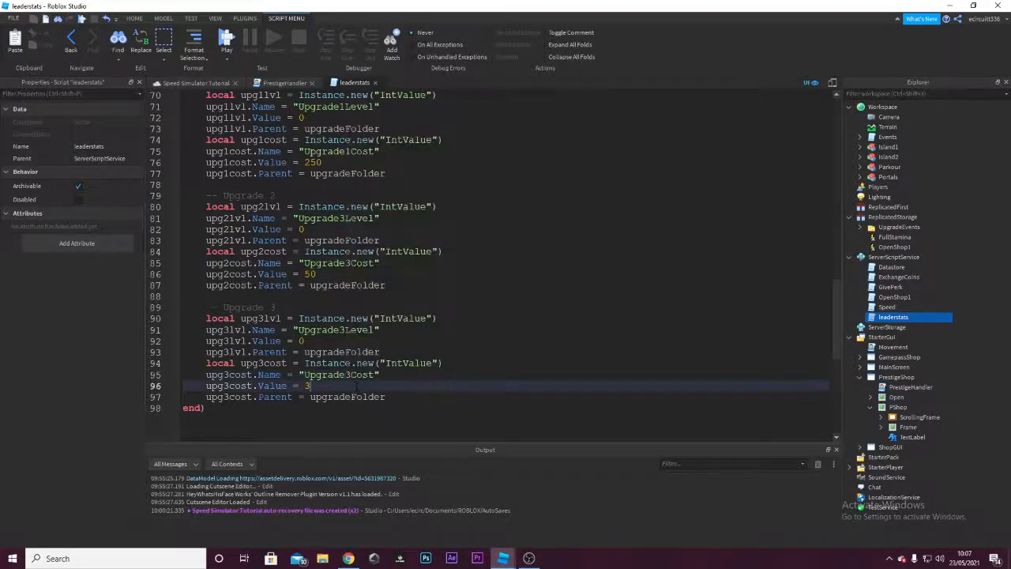
pyautogui.click(345, 331)
pyautogui.hotkey('ctrl', 'z')
# Change the name strings in the Upgrade 3 block to Upgrade3Cost and Upgrade3Level.
pyautogui.click(345, 375)
pyautogui.press('BackSpace')
pyautogui.write('3')
pyautogui.click(346, 329)
pyautogui.press('BackSpace')
pyautogui.write('3')
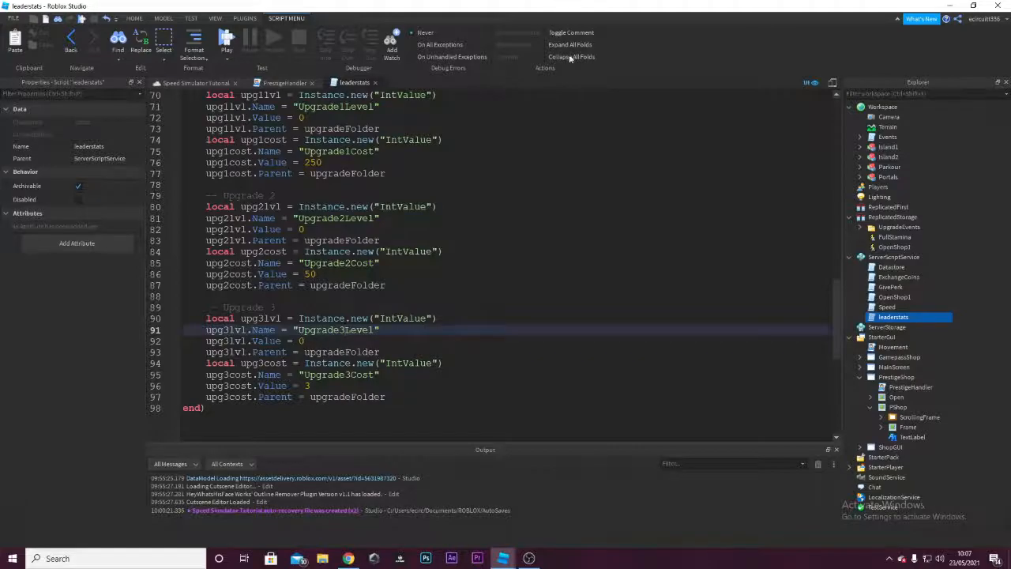
# Close the leaderstats script, return to the place view and collapse PShop and PrestigeShop in the Explorer.
pyautogui.click(378, 80)
pyautogui.click(289, 82)
pyautogui.click(204, 82)
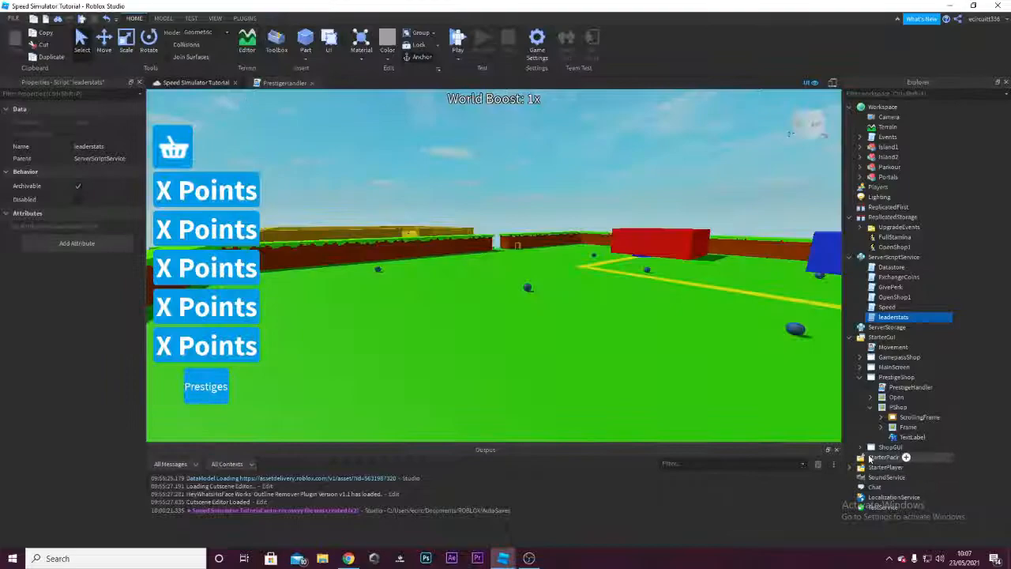
pyautogui.click(871, 407)
pyautogui.click(860, 377)
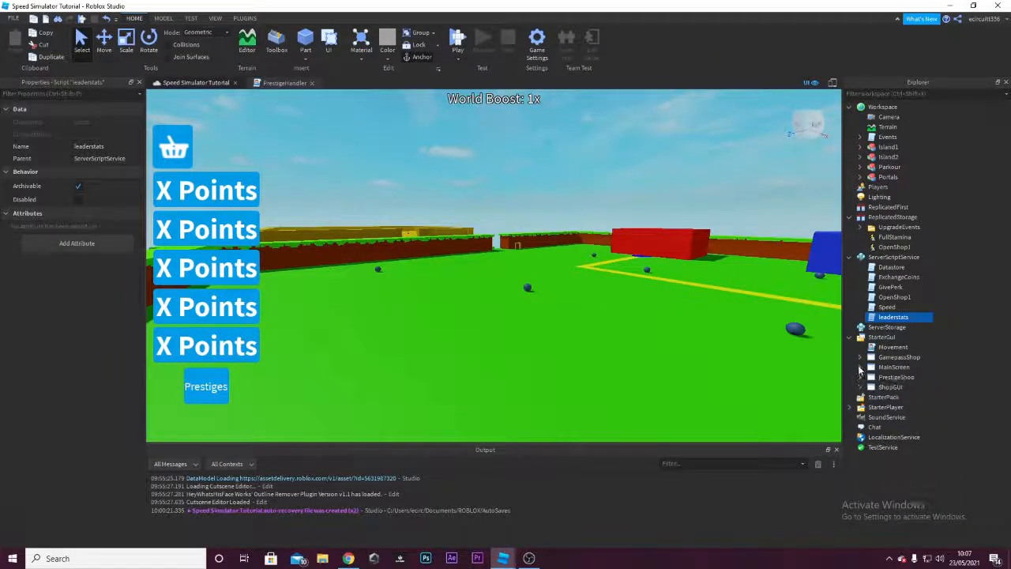
# Expand ShopGUI and turn on the Visible property of its Shop image label.
pyautogui.click(861, 387)
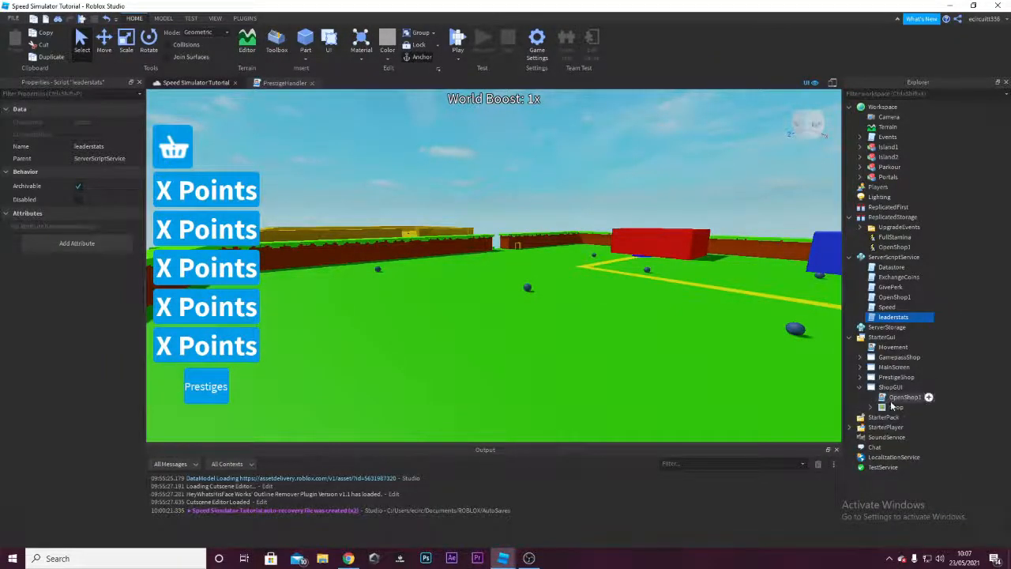
pyautogui.click(893, 406)
pyautogui.click(871, 407)
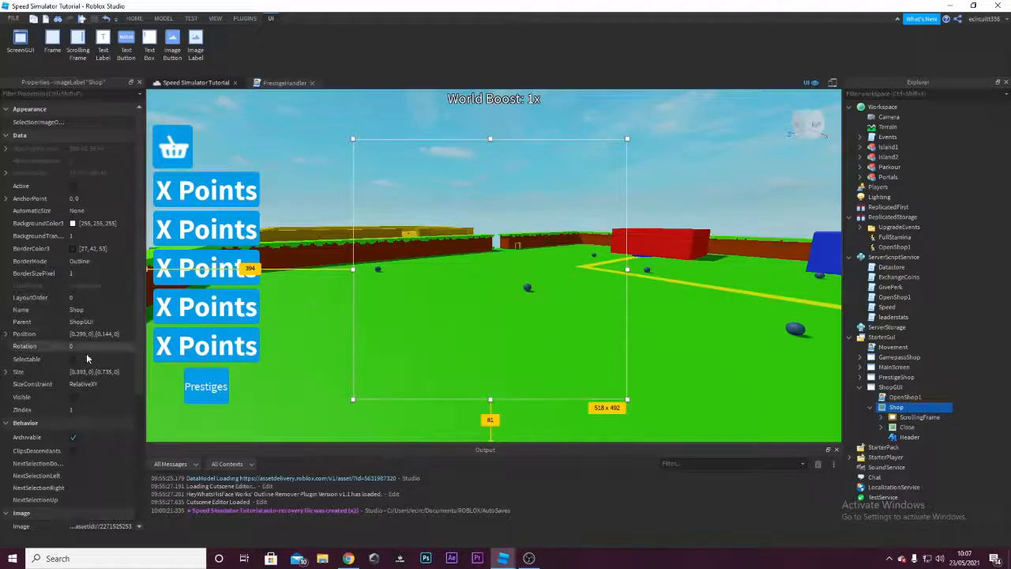
pyautogui.click(72, 397)
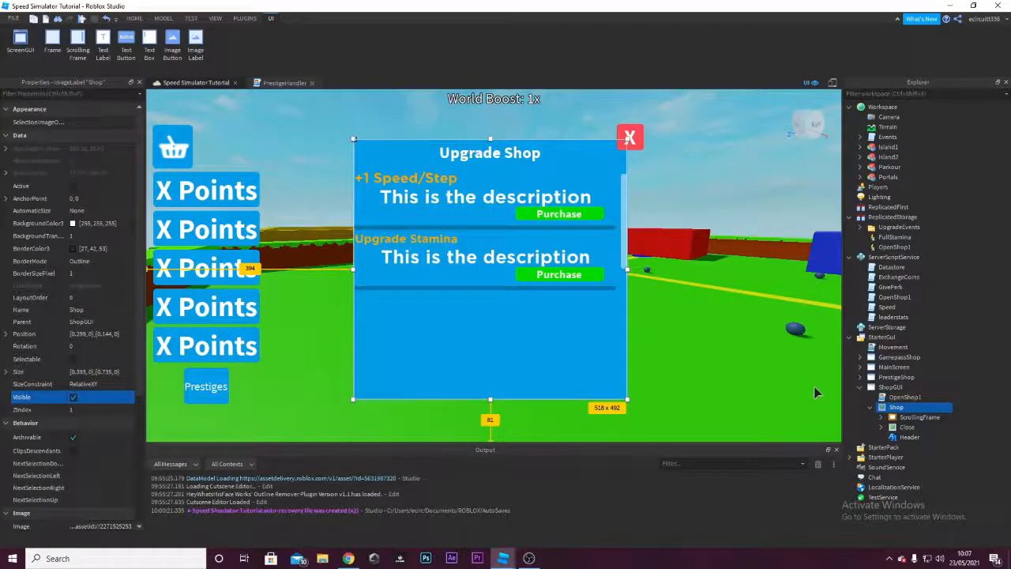
# Add a UIListLayout to the ScrollingFrame inside the Shop image label.
pyautogui.click(882, 417)
pyautogui.click(923, 427)
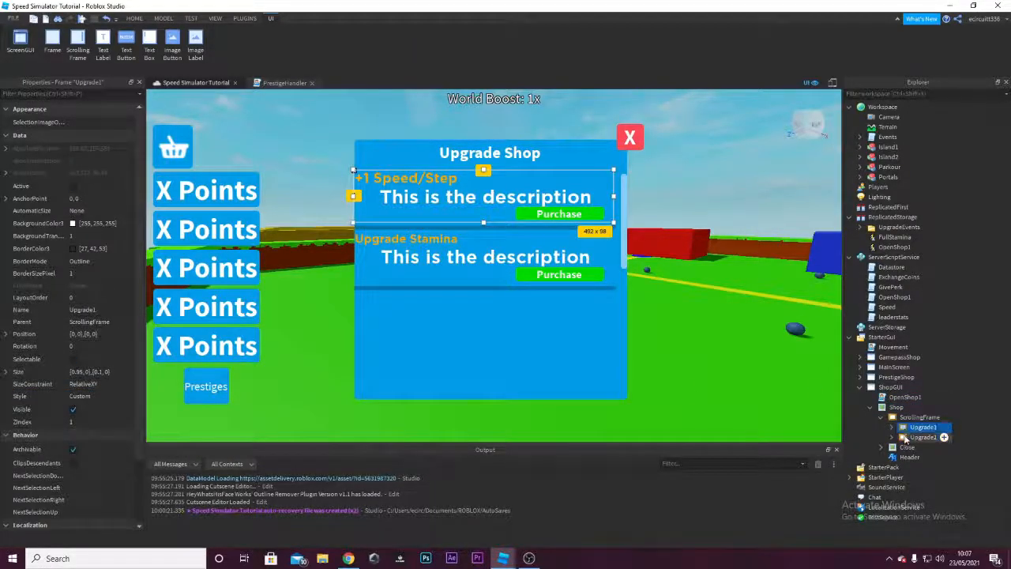
pyautogui.click(921, 417)
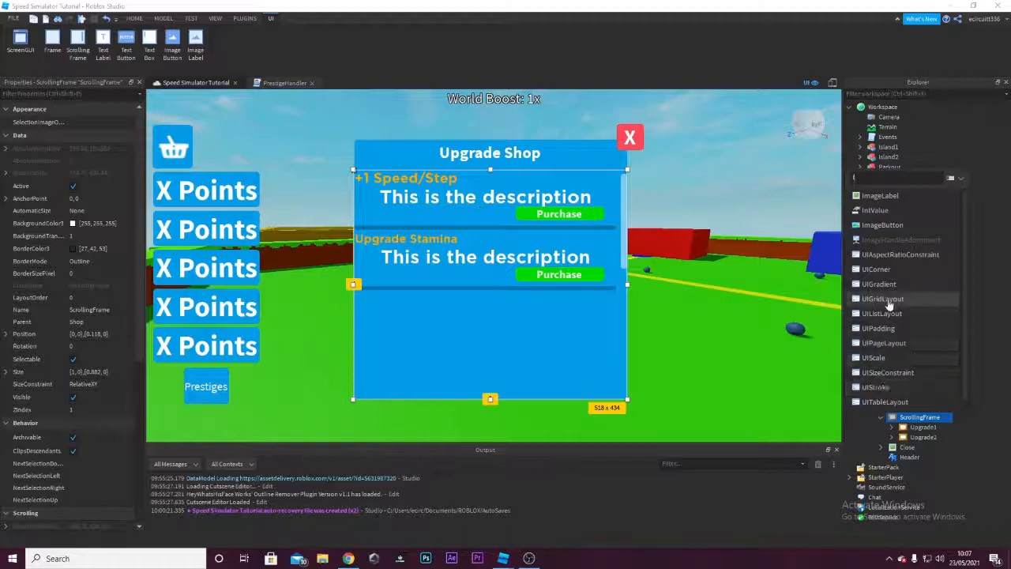
pyautogui.write('ui')
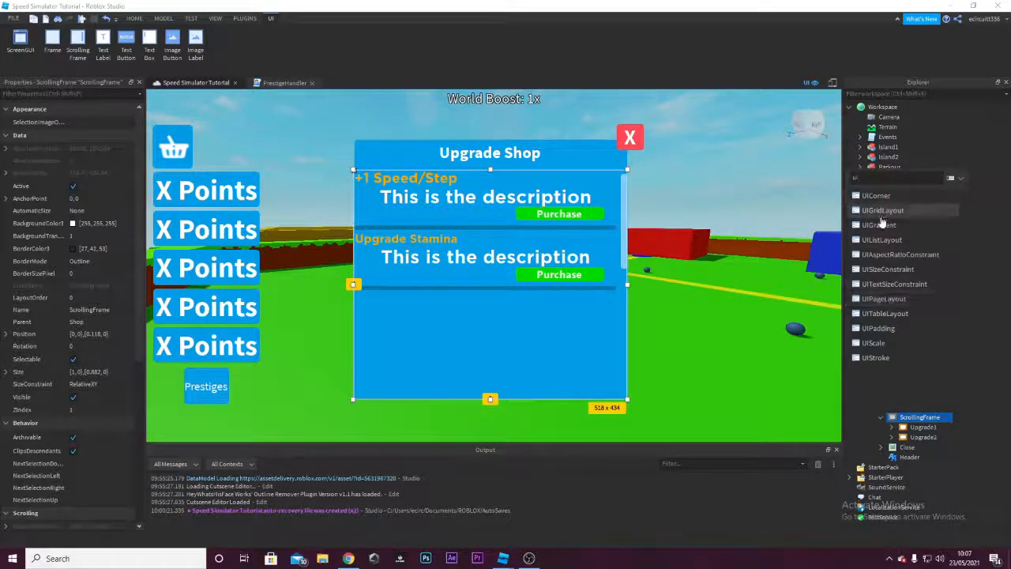
pyautogui.click(882, 239)
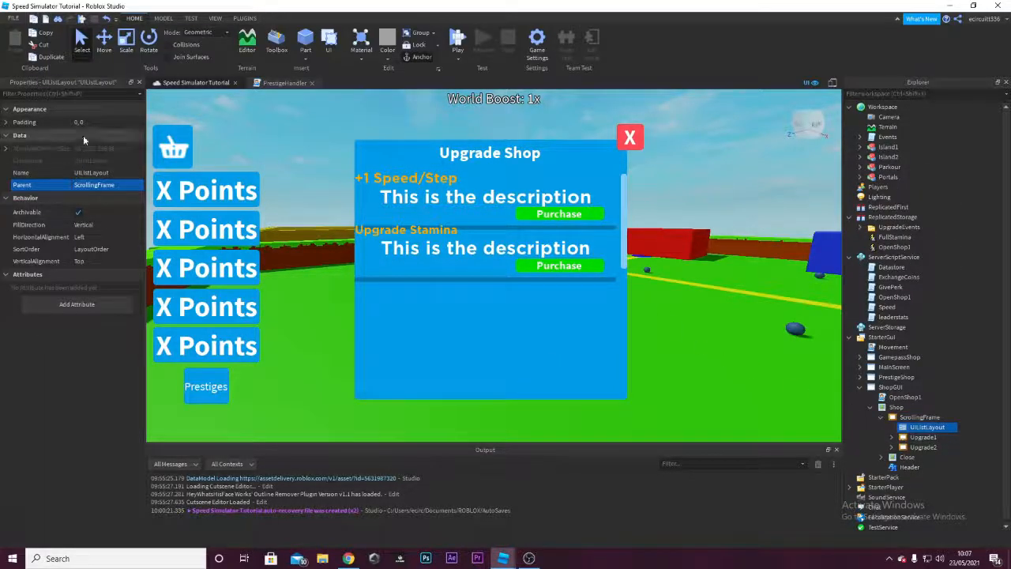
# Set the UIListLayout's padding scale to 0.025.
pyautogui.click(79, 122)
pyautogui.click(5, 121)
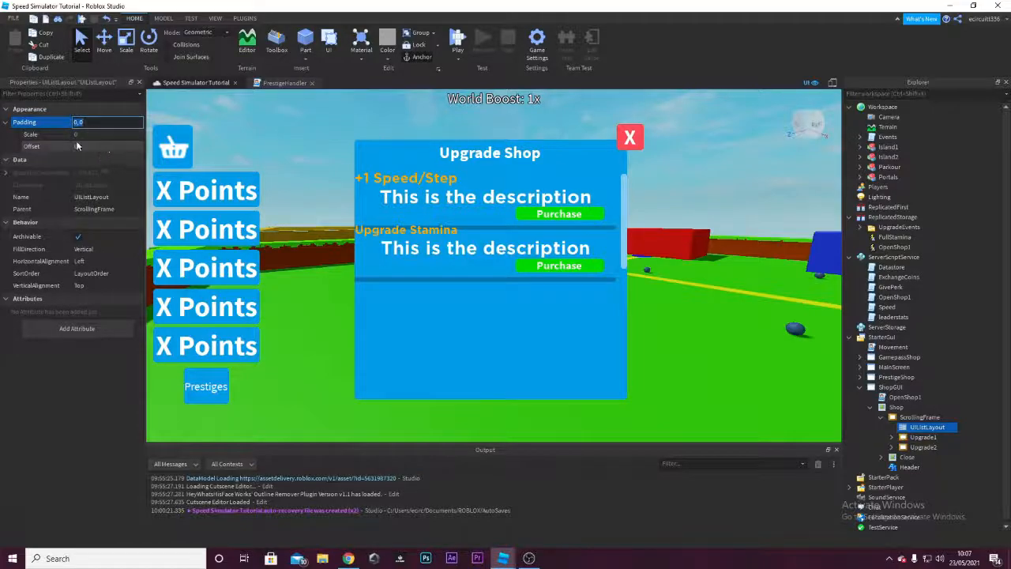
pyautogui.click(90, 135)
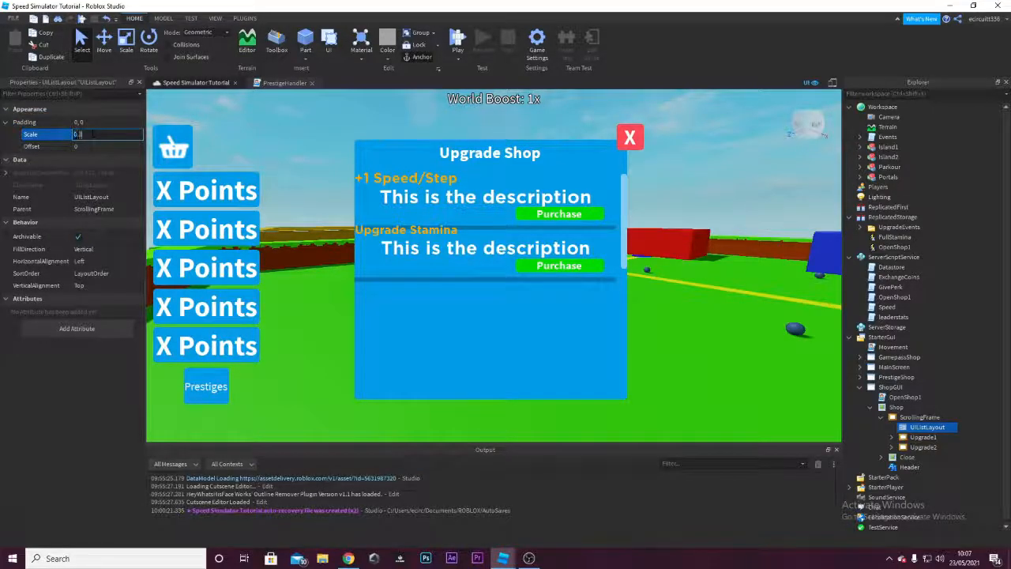
pyautogui.write('0.1')
pyautogui.press('Return')
pyautogui.click(93, 135)
pyautogui.write('0.025')
pyautogui.press('Return')
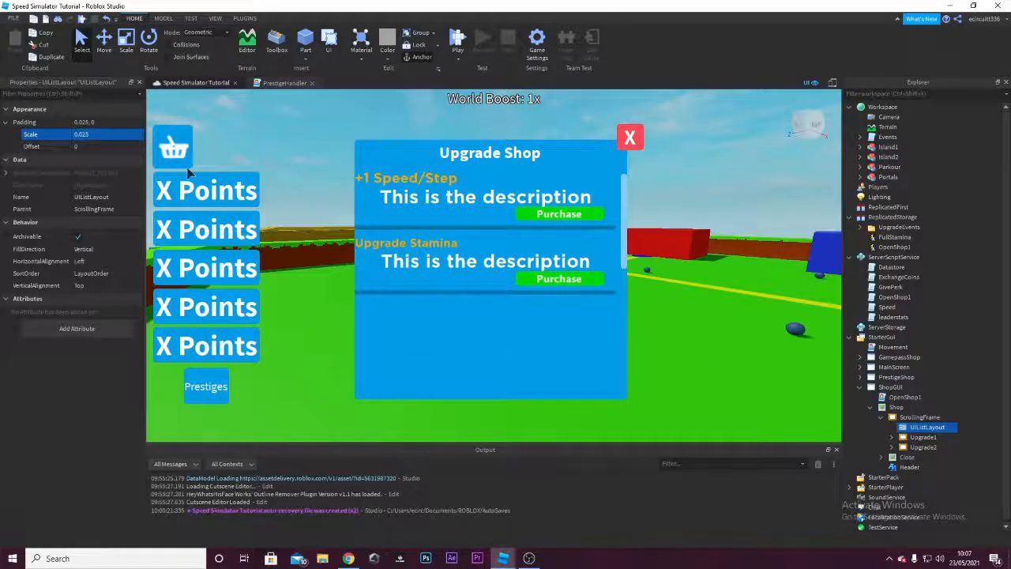
# Duplicate the Upgrade2 frame in the ScrollingFrame and rename the copy Upgrade3.
pyautogui.click(922, 448)
pyautogui.hotkey('ctrl', 'd')
pyautogui.rightClick(922, 458)
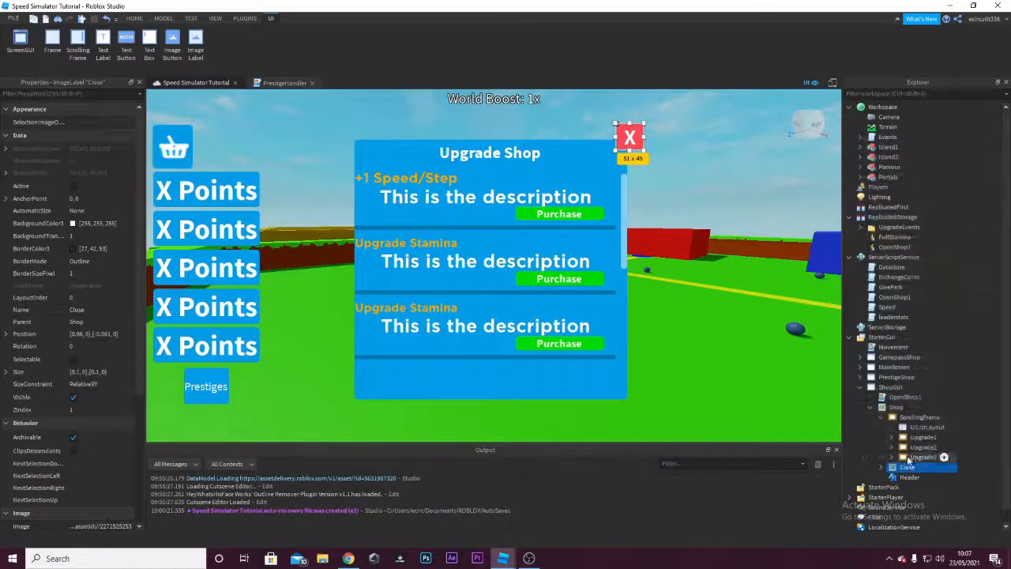
pyautogui.click(890, 189)
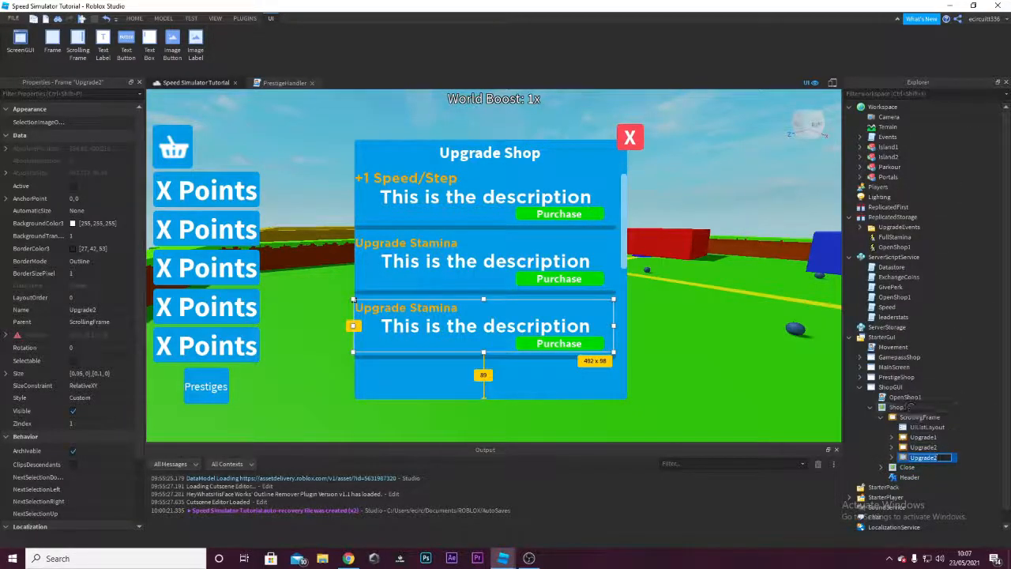
pyautogui.press('BackSpace')
pyautogui.write('3')
pyautogui.press('Return')
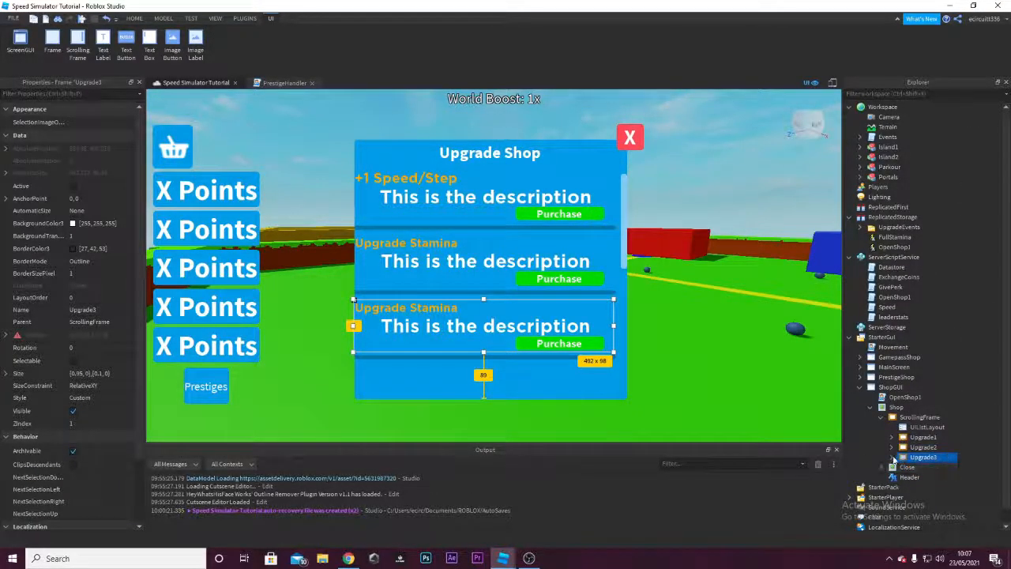
# Set the text of the Name label inside Upgrade3 to "New Rebirth Button".
pyautogui.click(892, 457)
pyautogui.scroll(-2, 909, 442)
pyautogui.click(929, 425)
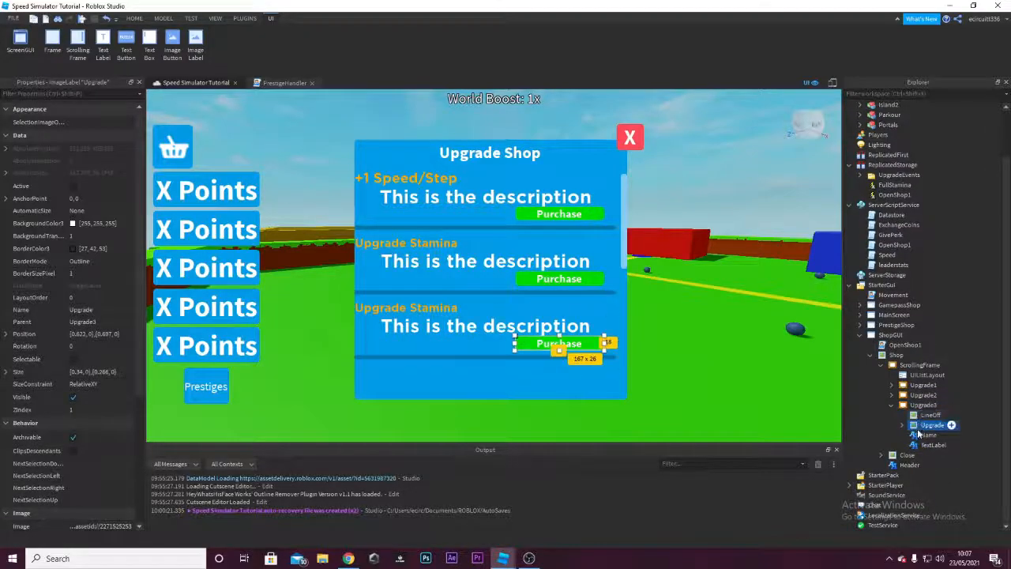
pyautogui.click(928, 434)
pyautogui.scroll(-5, 82, 322)
pyautogui.click(93, 348)
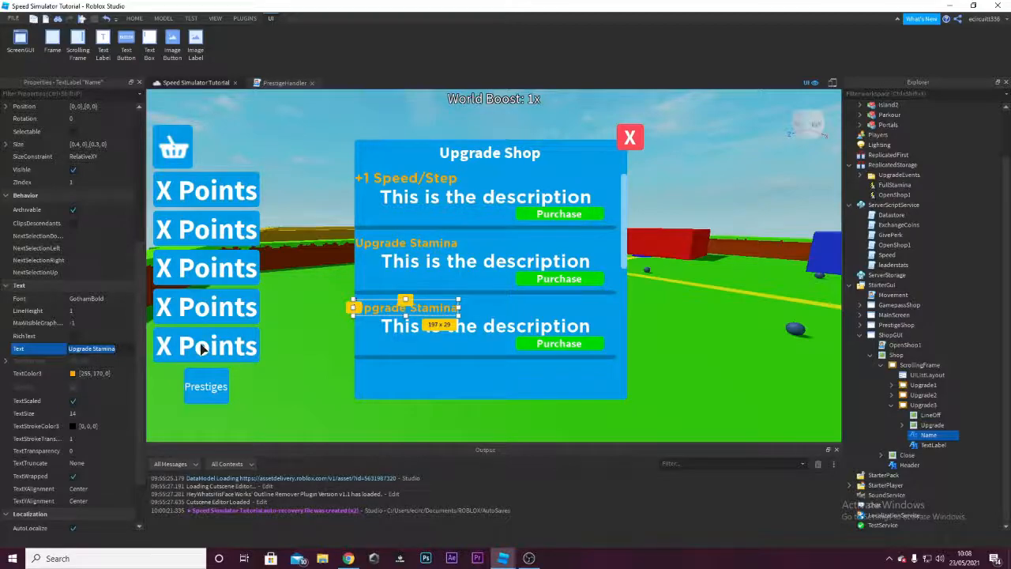
pyautogui.write('New Rebirth Button')
pyautogui.press('Return')
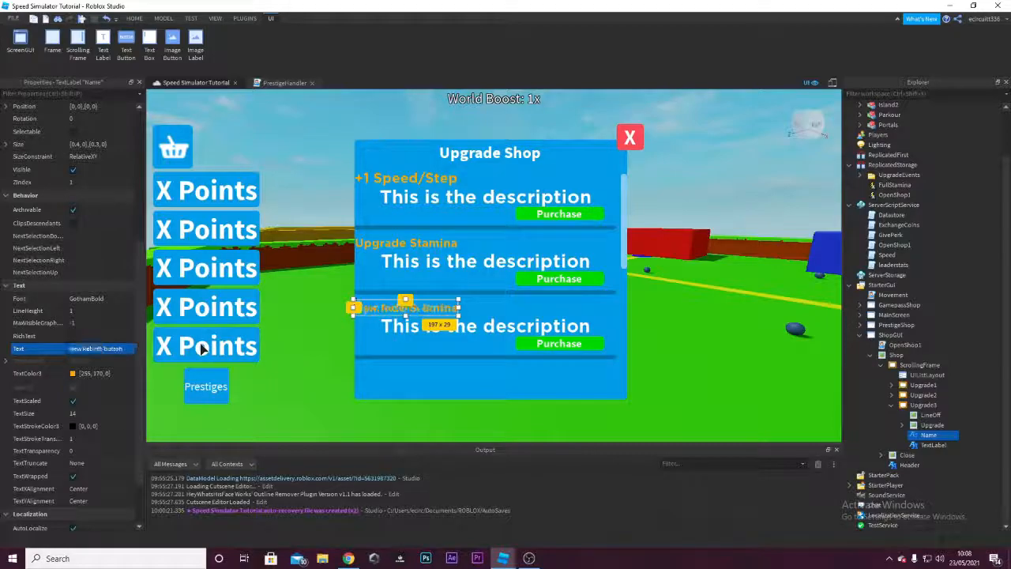
# Check the event name used in the FireEvent script under Upgrade3's purchase button and close the script.
pyautogui.click(917, 445)
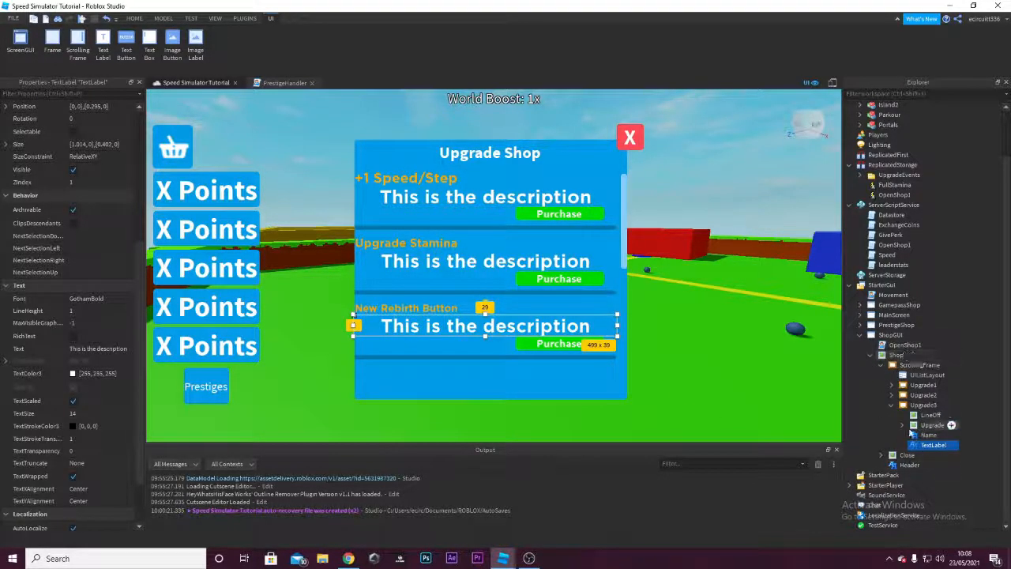
pyautogui.click(926, 425)
pyautogui.click(903, 425)
pyautogui.doubleClick(940, 445)
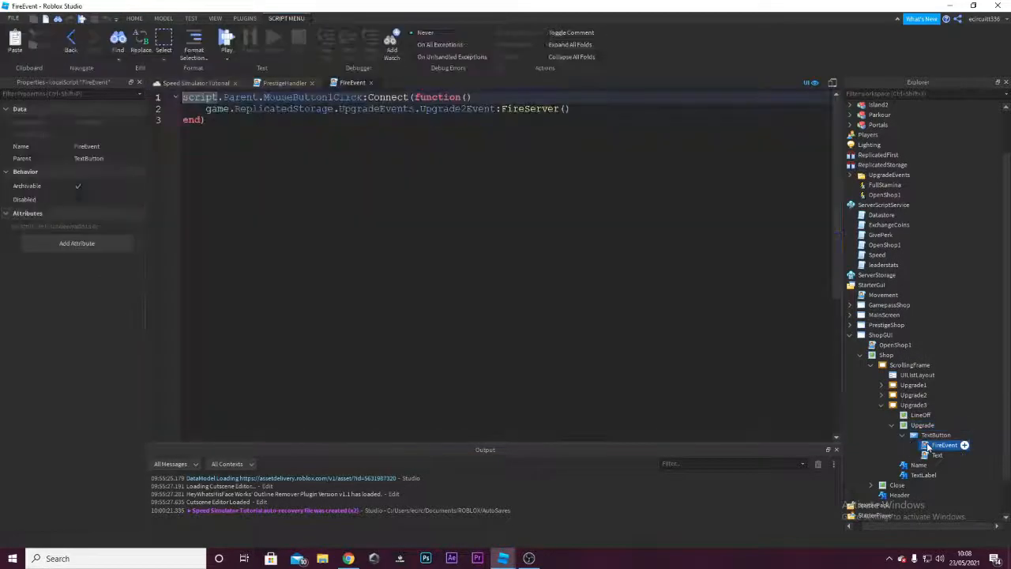
pyautogui.moveTo(421, 108); pyautogui.dragTo(462, 108)
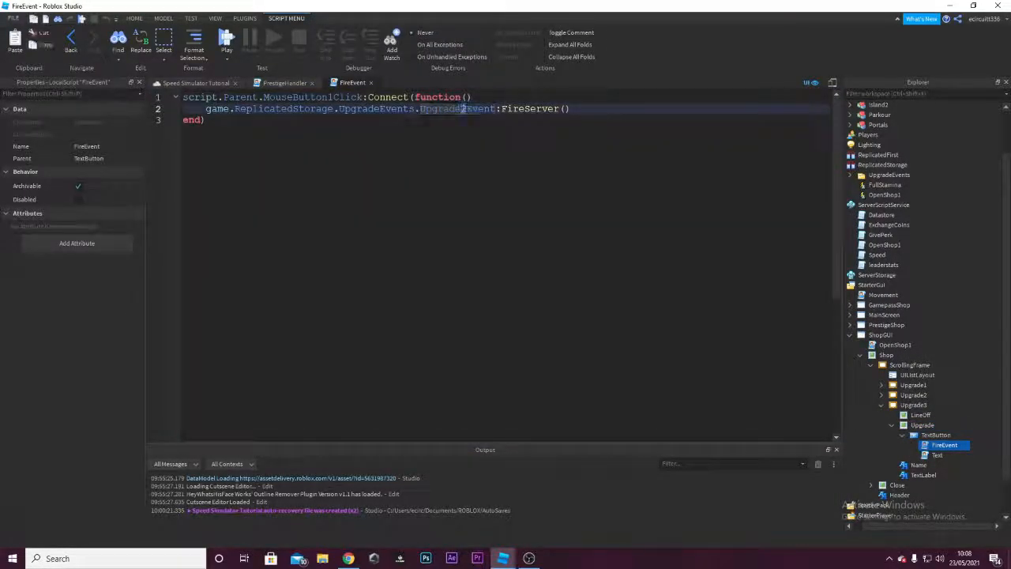
pyautogui.doubleClick(463, 108)
pyautogui.click(373, 83)
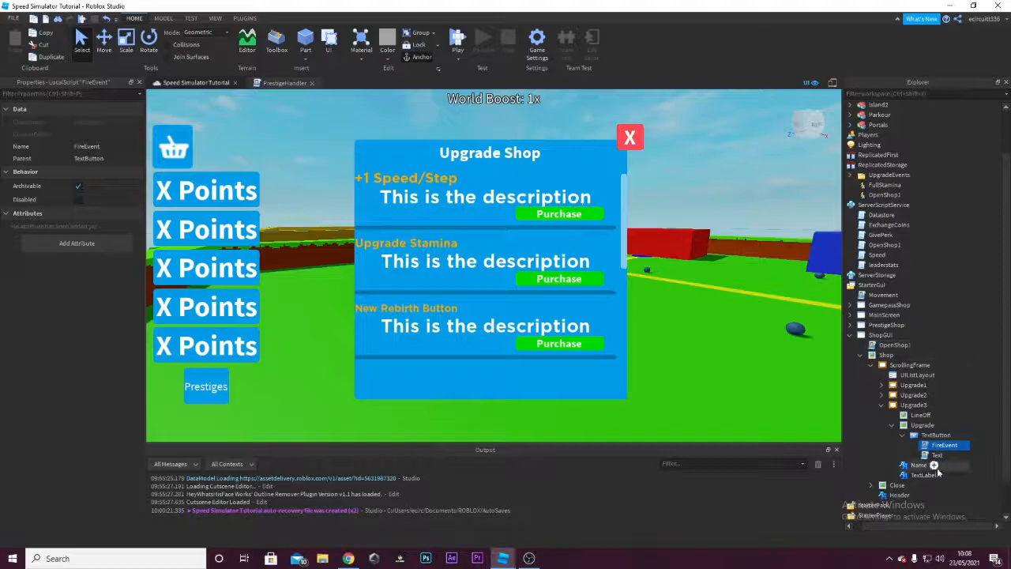
# In the Text script of Upgrade3's purchase button, change the cost reference to Upgrade3Cost and the currency word to Gems.
pyautogui.doubleClick(938, 455)
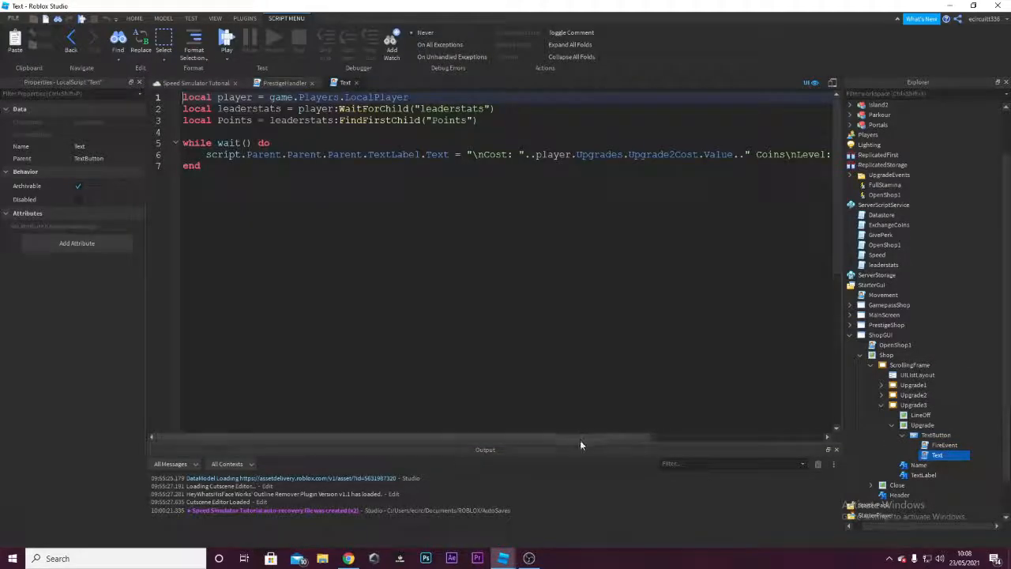
pyautogui.click(675, 155)
pyautogui.press('BackSpace')
pyautogui.write('3')
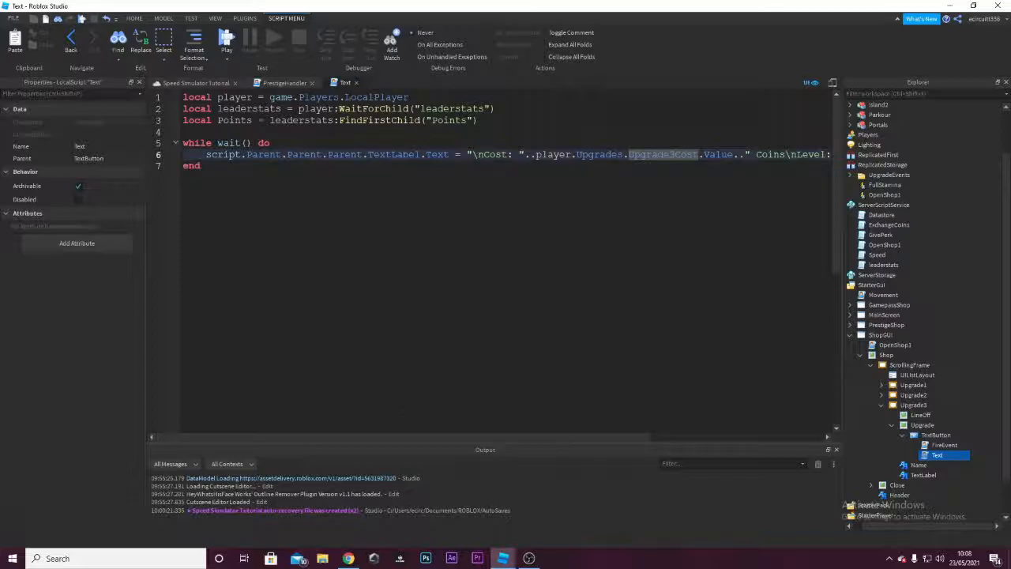
pyautogui.doubleClick(770, 155)
pyautogui.write('Gems')
# Change the level reference in the label text to Upgrade3Level.Value and append a "/" string followed by a player reference.
pyautogui.moveTo(574, 436); pyautogui.dragTo(746, 471)
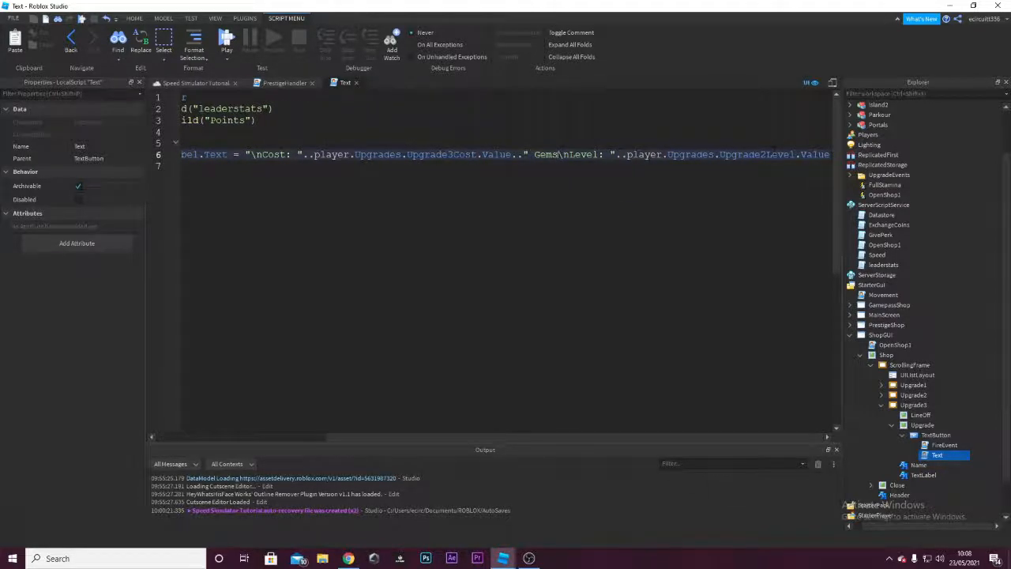
pyautogui.doubleClick(764, 155)
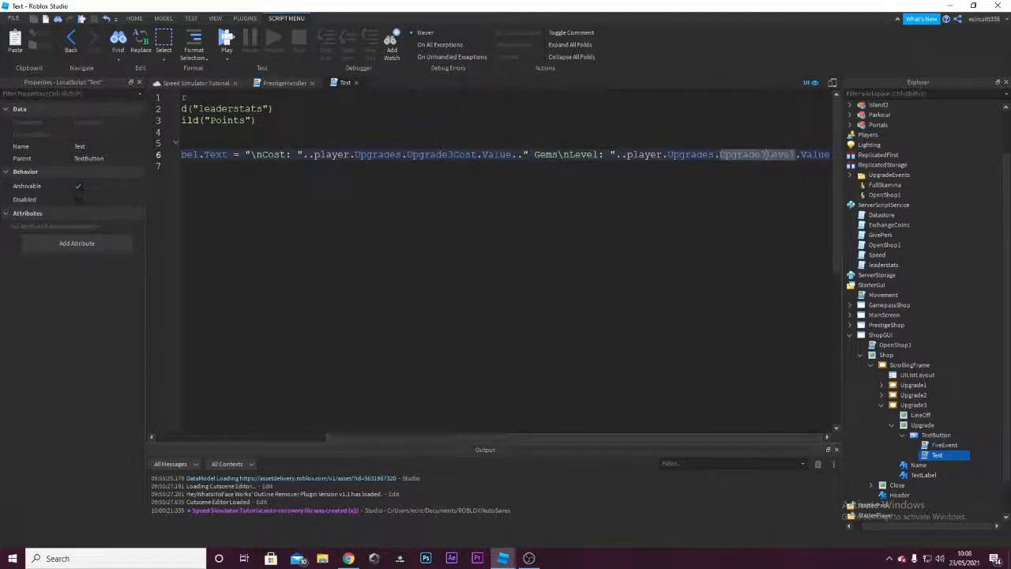
pyautogui.write('Upgrade3Level.Value.."/"..playter.')
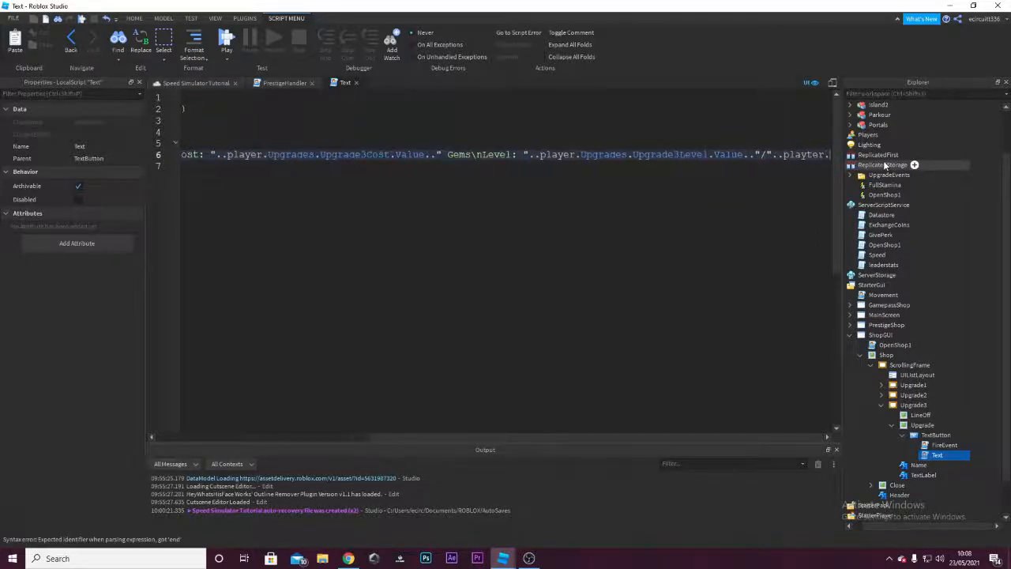
# Remove the "/" string and player reference so line 6 ends at Upgrade3Level.Value, and close the Text script.
pyautogui.press('BackSpace')
pyautogui.press('BackSpace')
pyautogui.press('BackSpace')
pyautogui.press('BackSpace')
pyautogui.write('er')
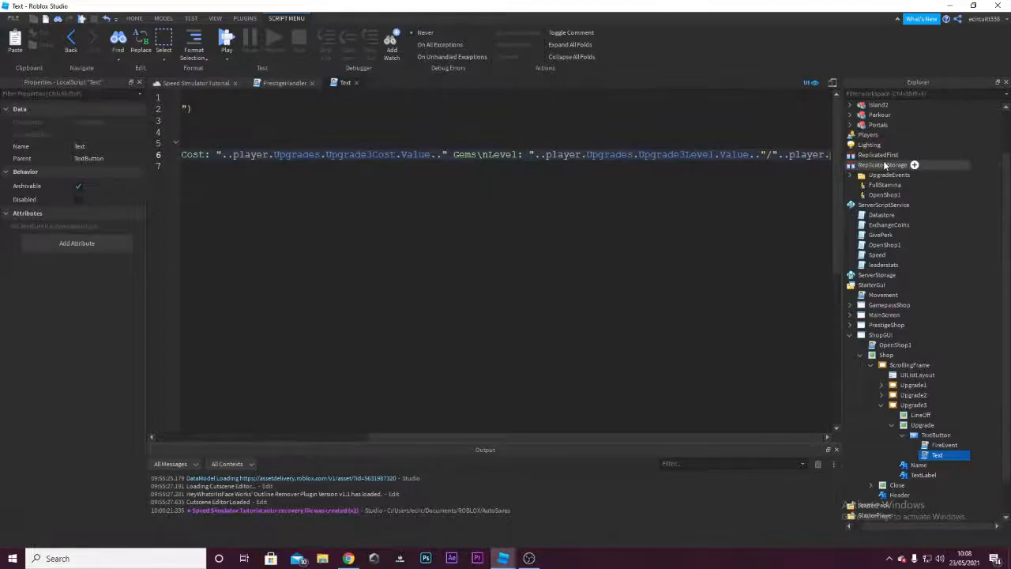
pyautogui.write('.Upgr')
pyautogui.press('BackSpace')
pyautogui.press('BackSpace')
pyautogui.press('BackSpace')
pyautogui.press('BackSpace')
pyautogui.press('BackSpace')
pyautogui.press('BackSpace')
pyautogui.press('BackSpace')
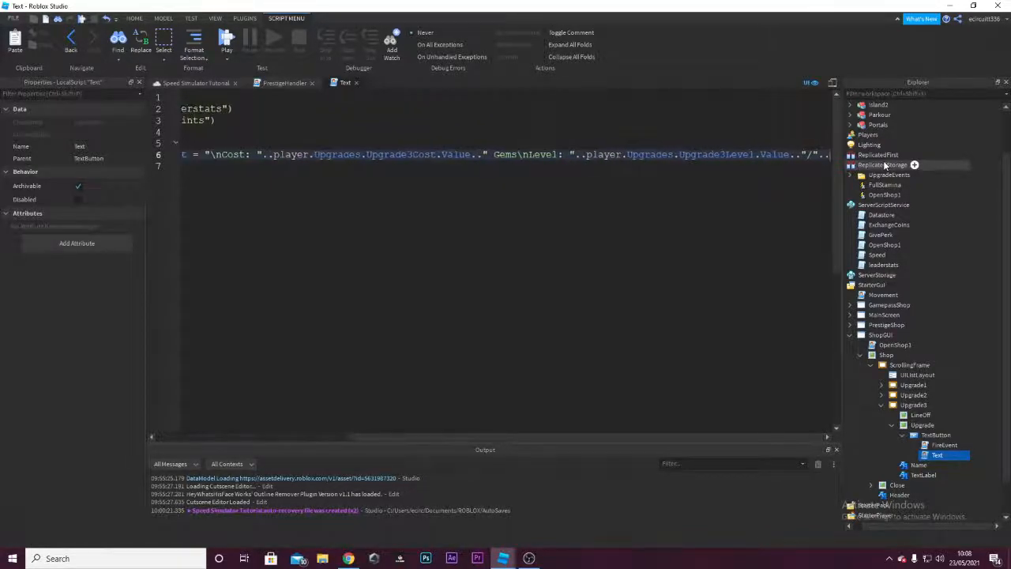
pyautogui.press('BackSpace')
pyautogui.press('BackSpace')
pyautogui.press('BackSpace')
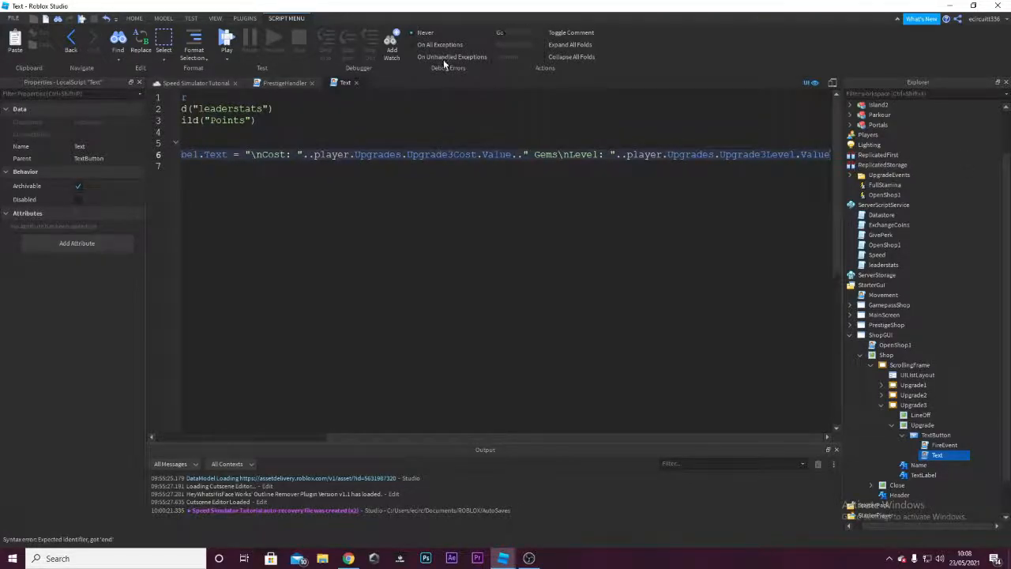
pyautogui.click(356, 82)
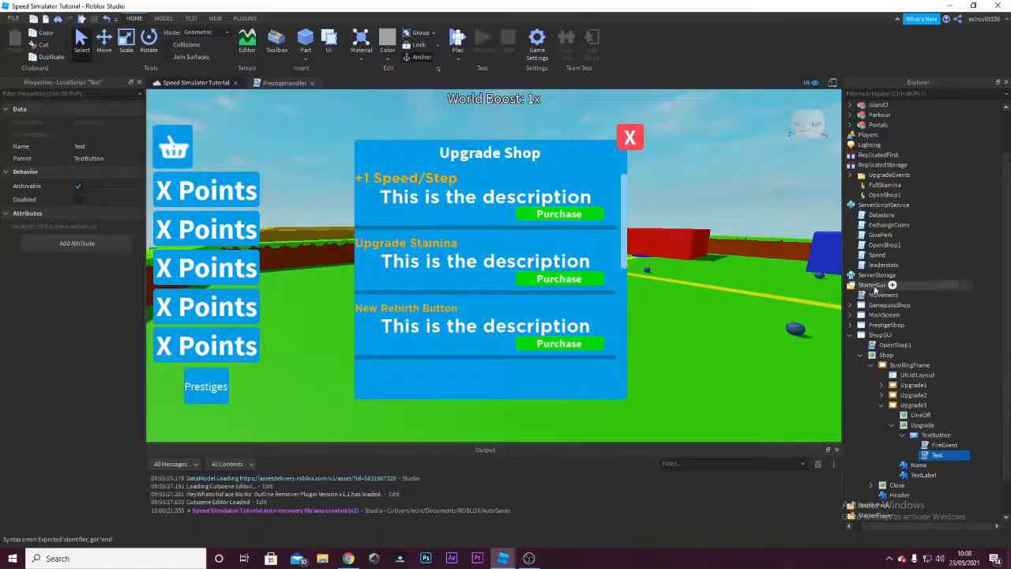
# Review the Upgrade 3 block at the end of the leaderstats script and close the script.
pyautogui.doubleClick(883, 265)
pyautogui.scroll(-20, 585, 311)
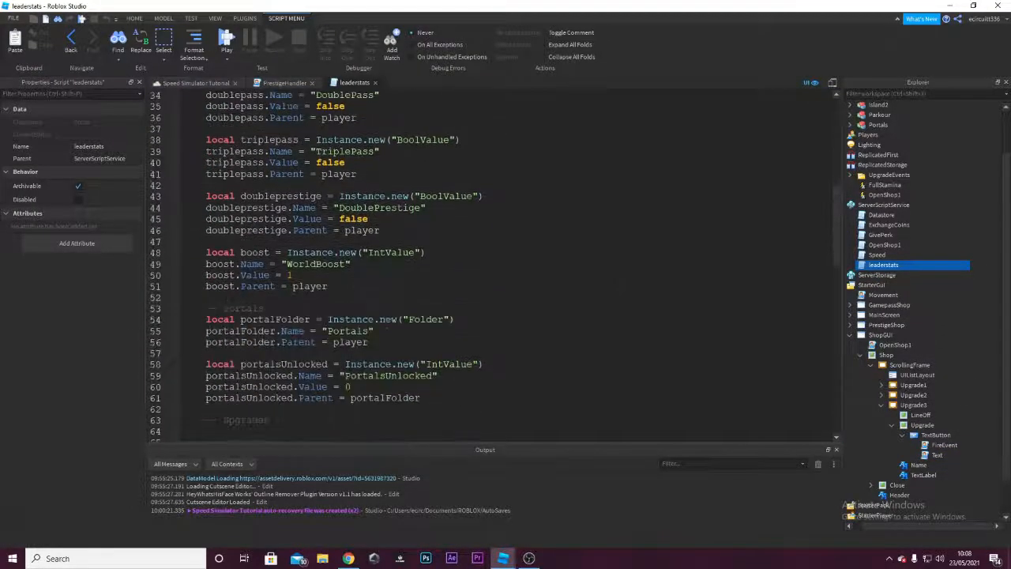
pyautogui.scroll(-2, 585, 311)
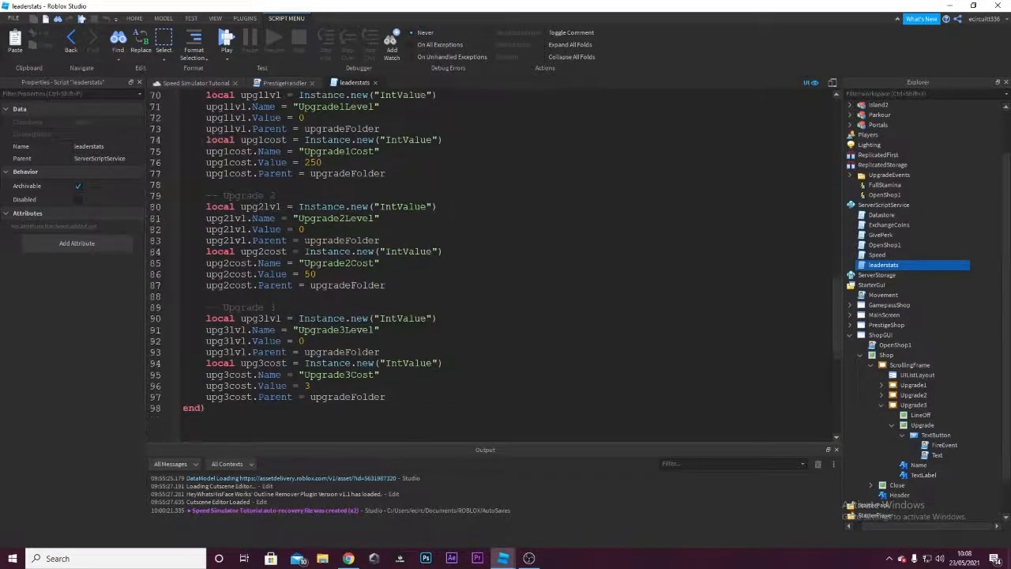
pyautogui.click(376, 82)
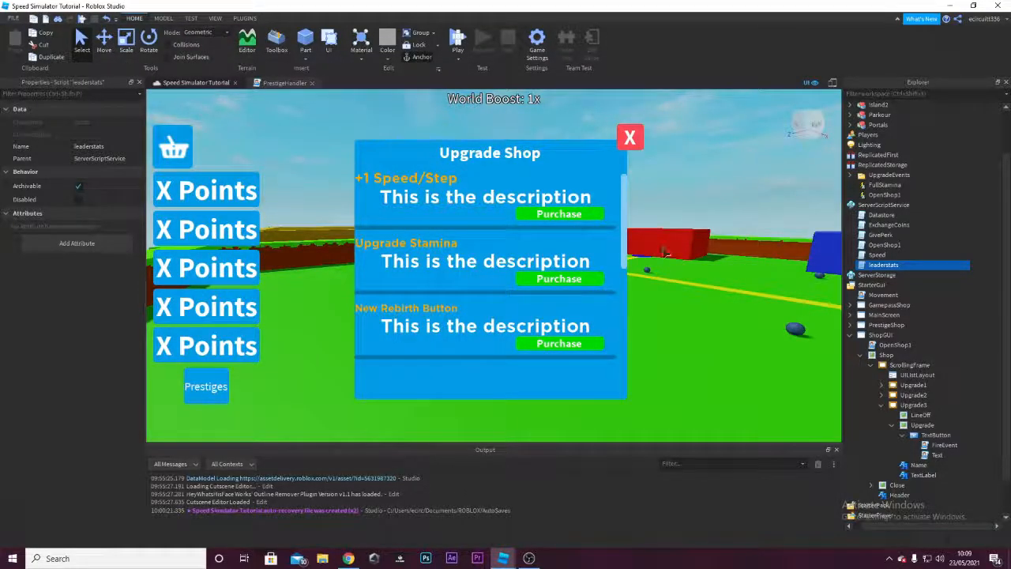
# Collapse the Upgrade3 frame in the Explorer and turn off the Visible property of the Shop image label.
pyautogui.scroll(-1, 901, 372)
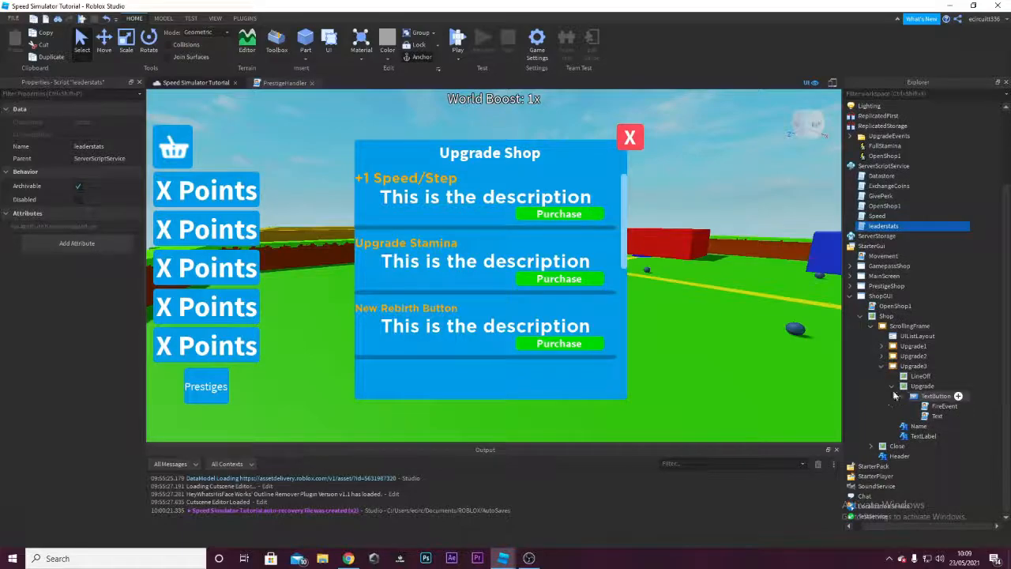
pyautogui.click(893, 386)
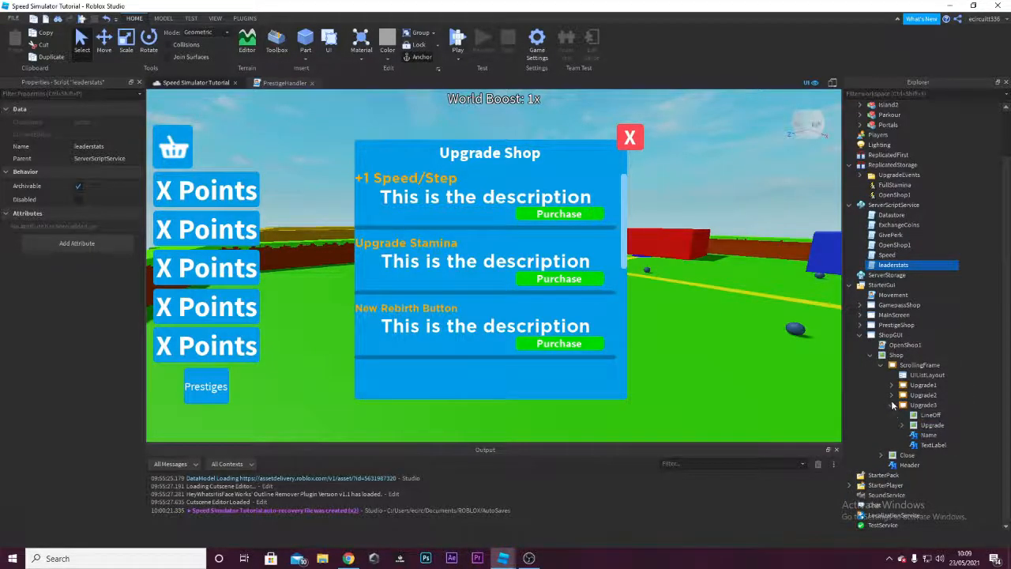
pyautogui.click(893, 404)
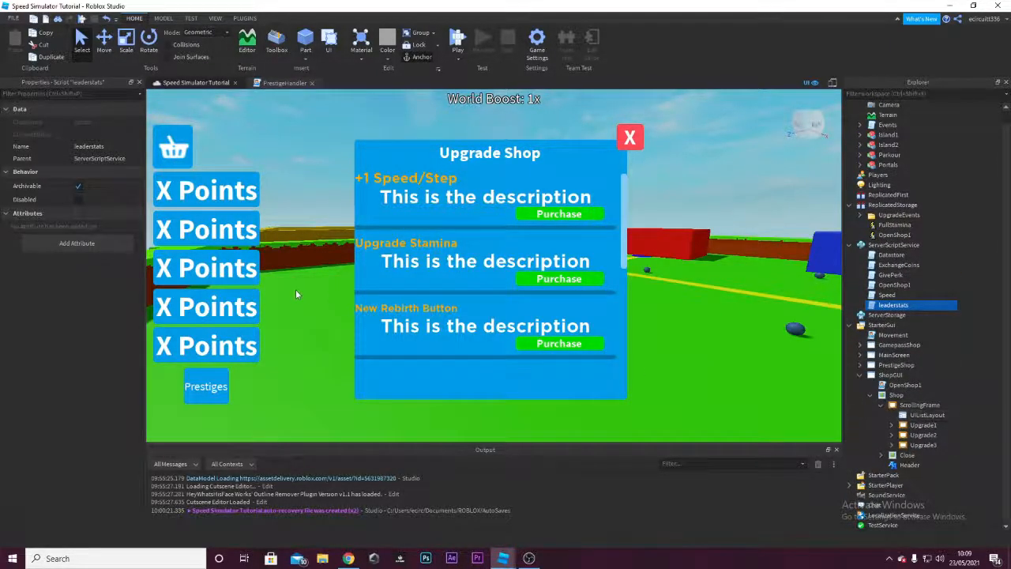
pyautogui.moveTo(458, 334); pyautogui.dragTo(426, 335, button='right')
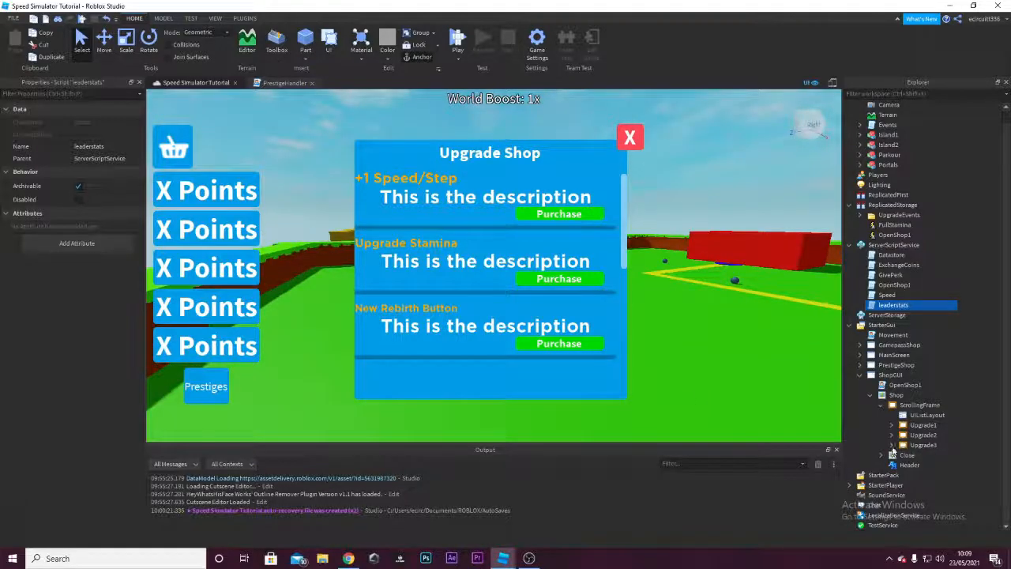
pyautogui.click(895, 395)
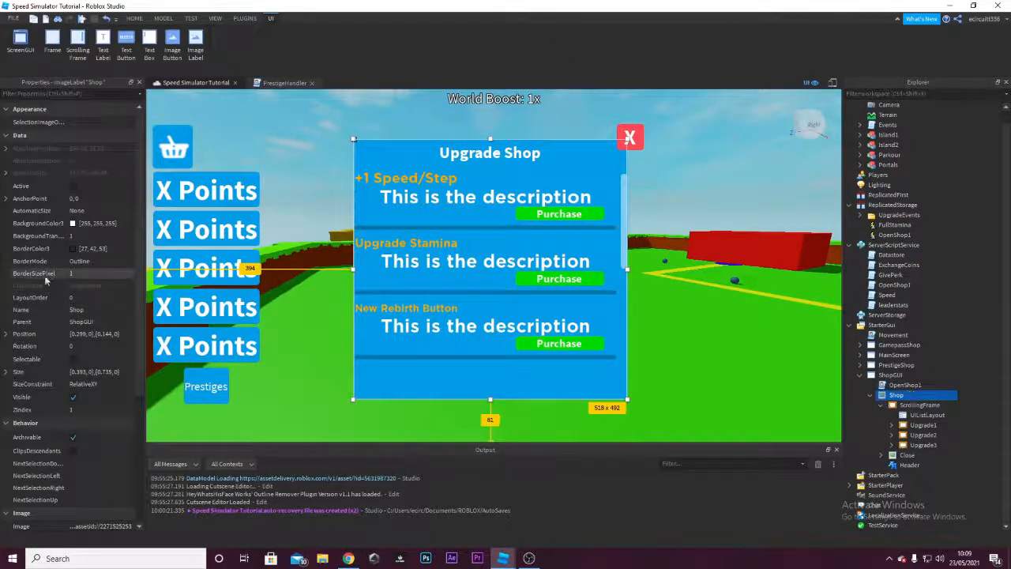
pyautogui.click(75, 398)
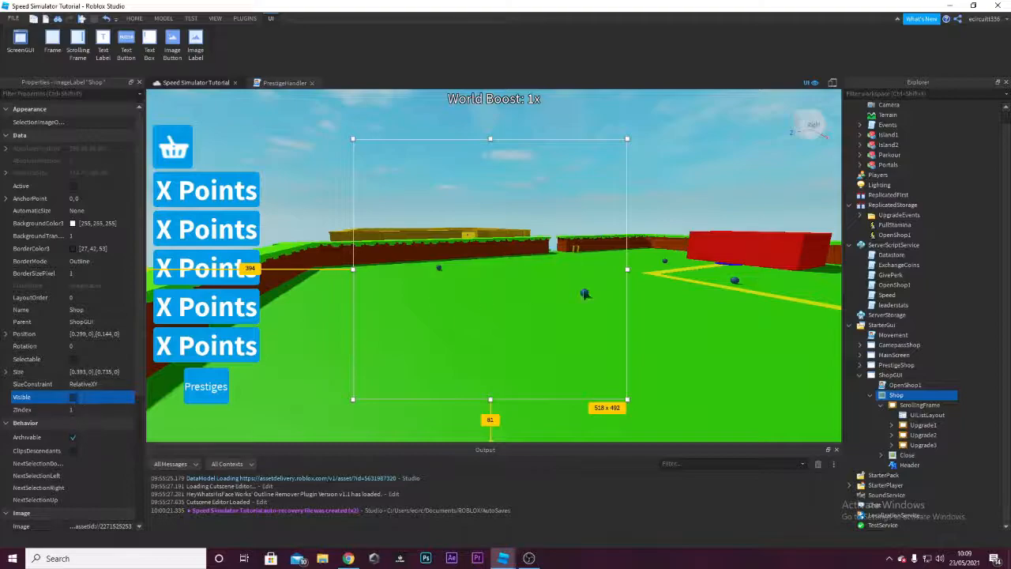
# Duplicate the Upgrade2Event remote event in ReplicatedStorage's UpgradeEvents folder and rename the copy Upgrade3Event.
pyautogui.scroll(1, 822, 251)
pyautogui.scroll(2, 918, 237)
pyautogui.click(861, 137)
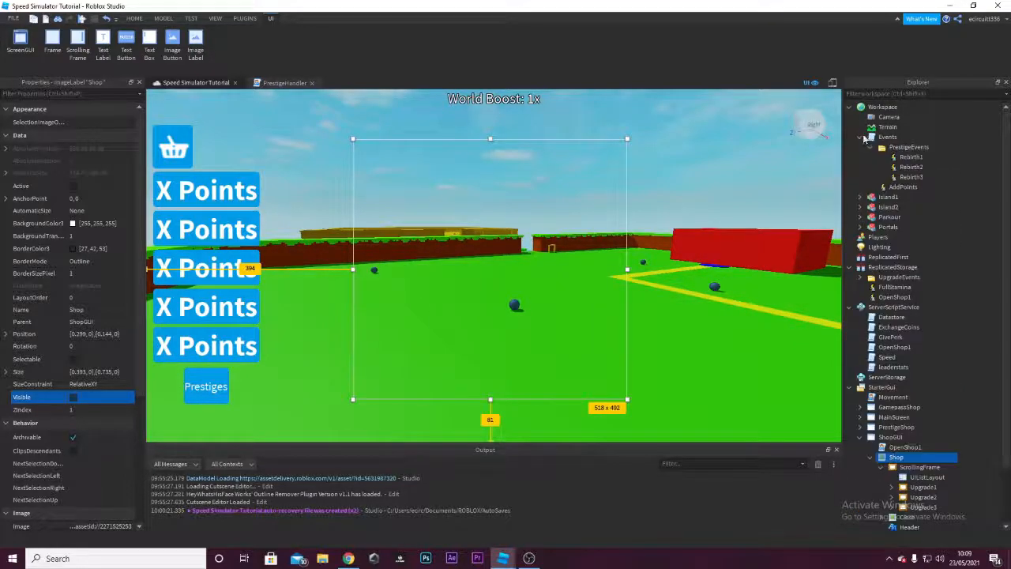
pyautogui.click(861, 136)
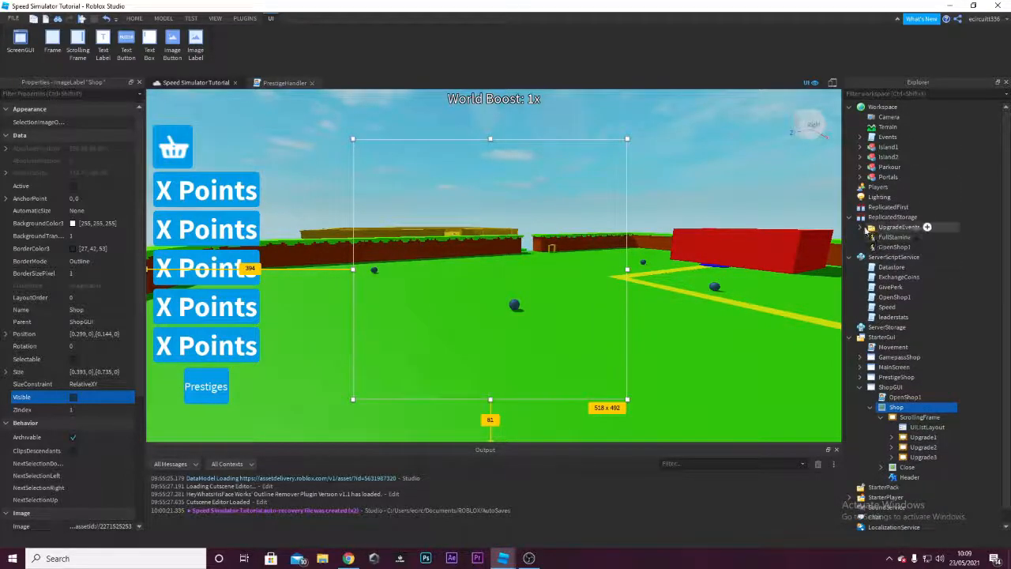
pyautogui.click(862, 227)
pyautogui.click(920, 246)
pyautogui.hotkey('ctrl', 'd')
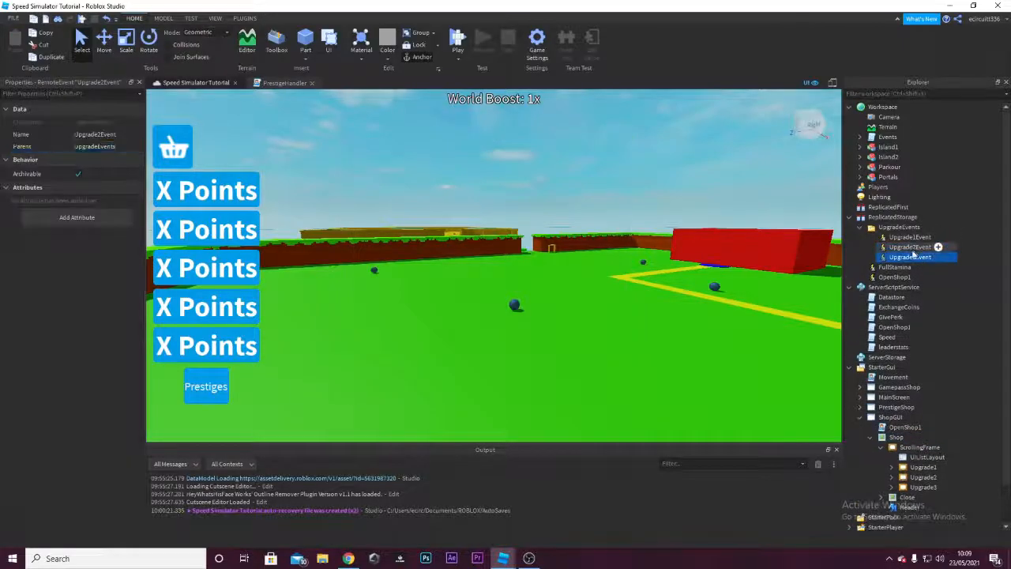
pyautogui.rightClick(914, 257)
pyautogui.click(889, 65)
pyautogui.click(914, 258)
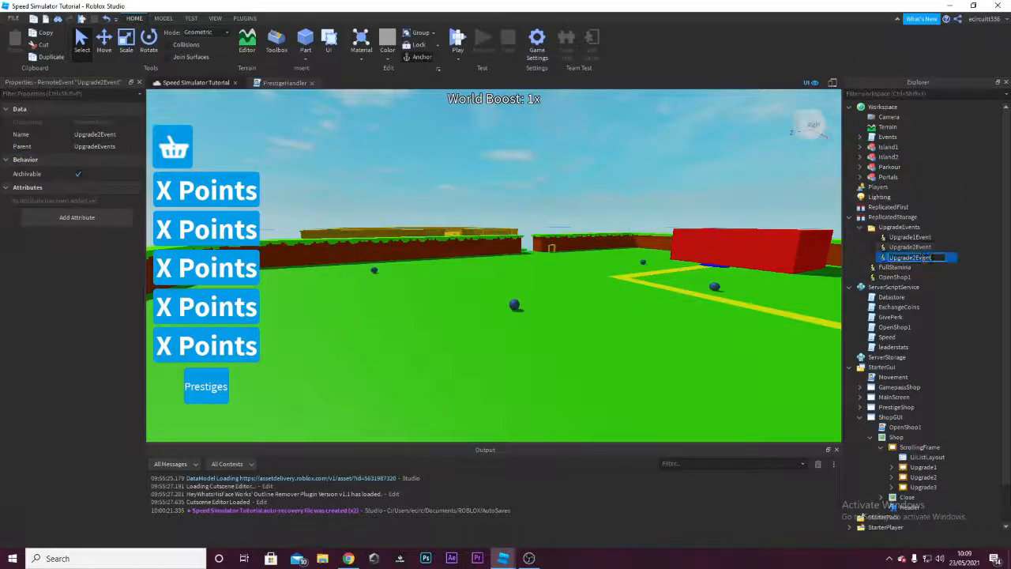
pyautogui.press('BackSpace')
pyautogui.write('3')
pyautogui.press('Return')
# Open the Events script in Workspace at its upgrade event handlers.
pyautogui.doubleClick(888, 137)
pyautogui.scroll(-5, 490, 269)
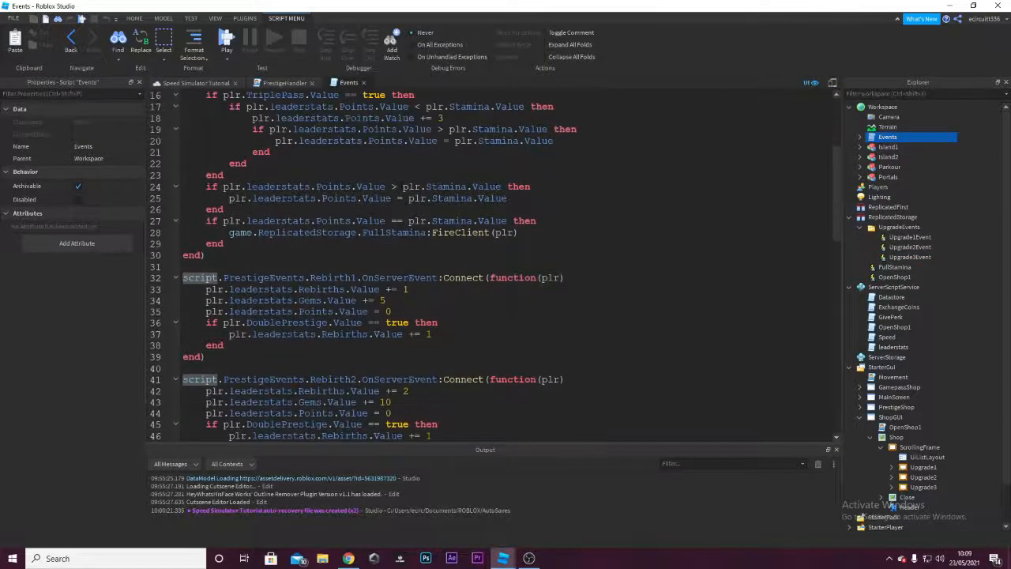
pyautogui.scroll(-13, 380, 241)
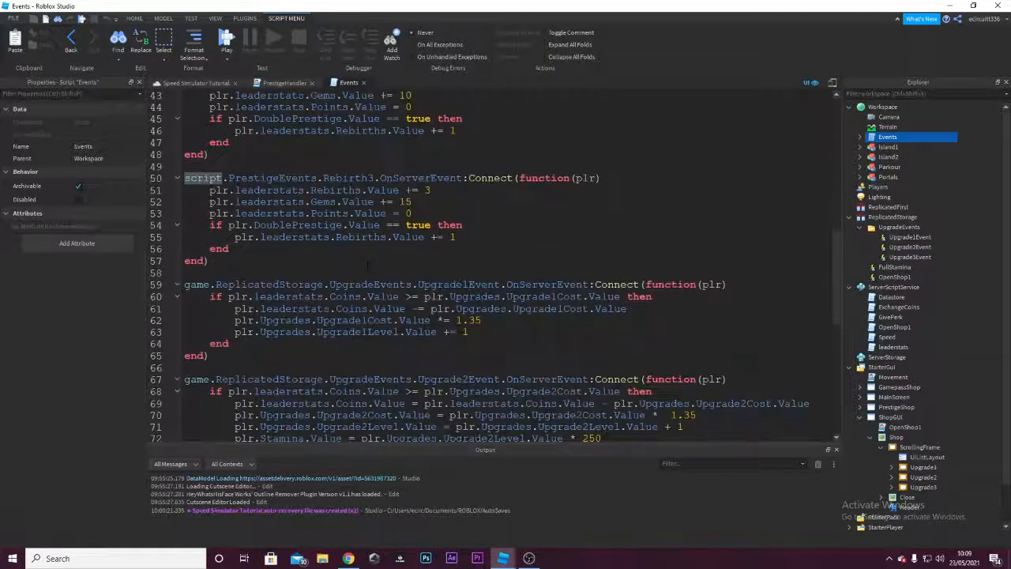
# Duplicate the Upgrade2Event handler at the end of the Events script and change the copy's event to Upgrade3Event.
pyautogui.moveTo(237, 363); pyautogui.dragTo(184, 237)
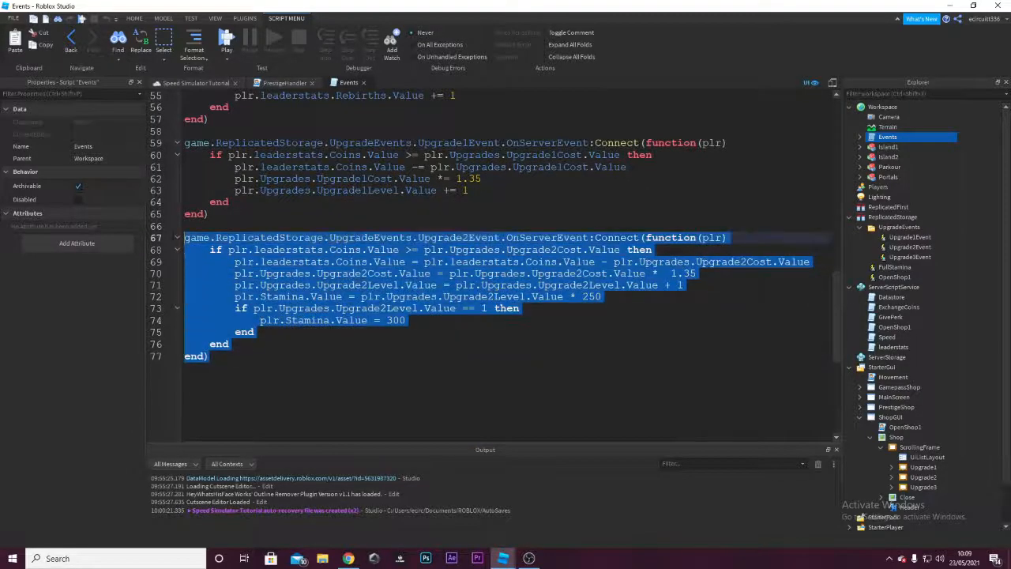
pyautogui.hotkey('ctrl', 'c')
pyautogui.click(211, 357)
pyautogui.press('Return')
pyautogui.press('Return')
pyautogui.hotkey('ctrl', 'v')
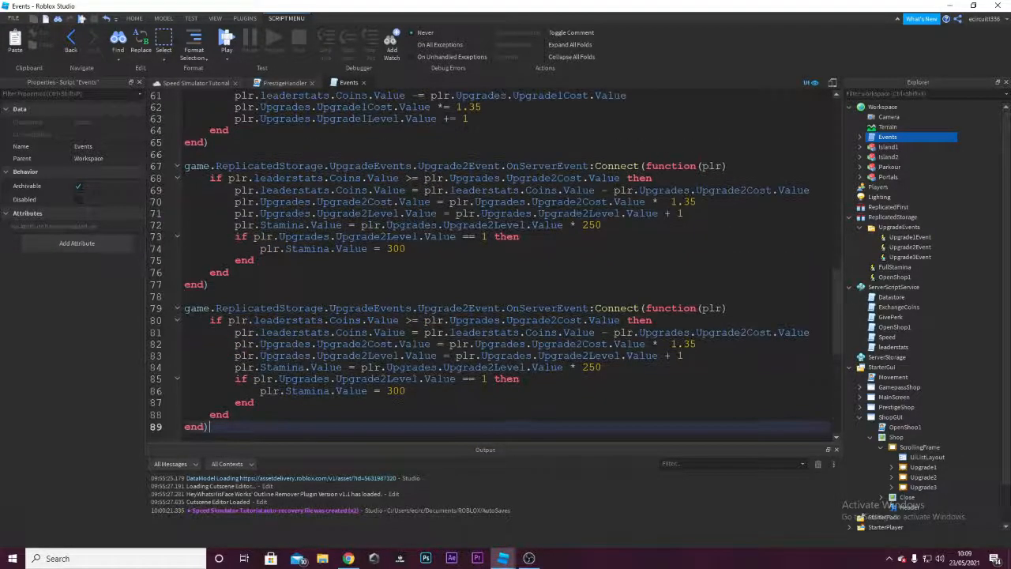
pyautogui.doubleClick(458, 308)
pyautogui.write('Upgrade3Event')
# Switch to the Useless Speed Developer place, open its Events script and select the Upgrade3Event handler for copying.
pyautogui.moveTo(504, 557)
pyautogui.click(562, 526)
pyautogui.click(298, 82)
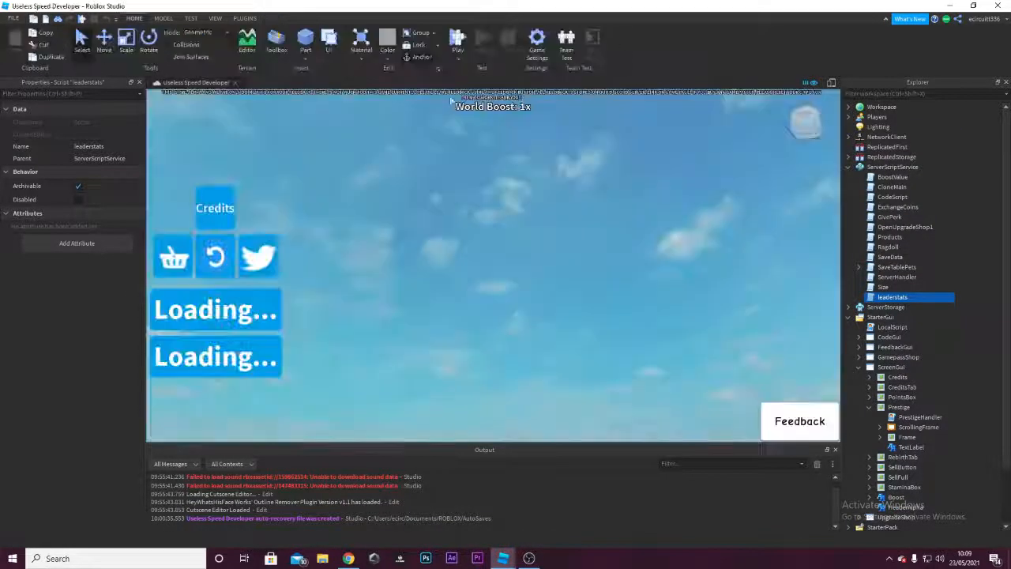
pyautogui.click(849, 107)
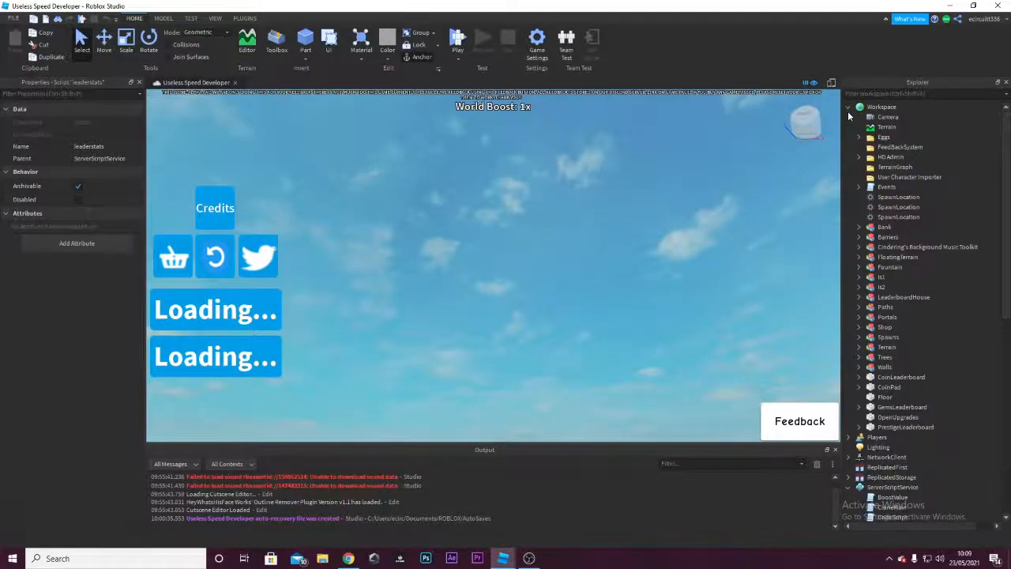
pyautogui.doubleClick(886, 187)
pyautogui.scroll(-14, 557, 158)
pyautogui.scroll(-14, 556, 158)
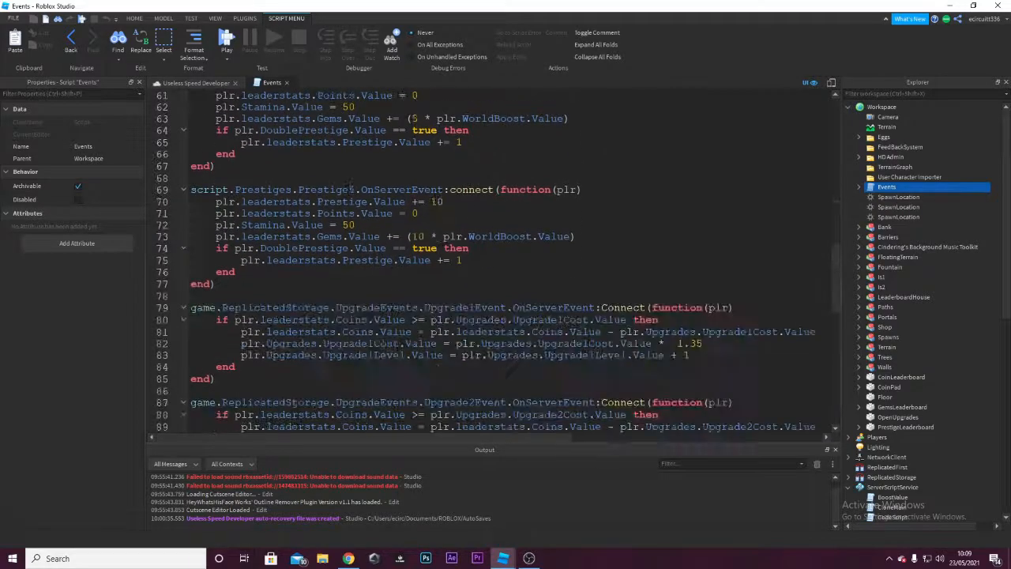
pyautogui.moveTo(214, 356); pyautogui.dragTo(190, 261)
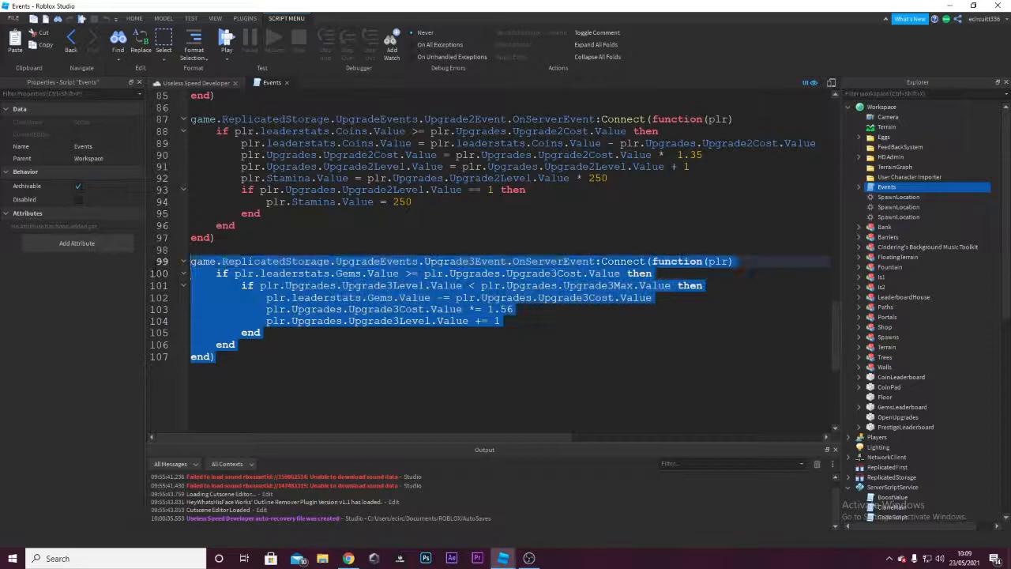
# Return to the Speed Simulator Tutorial place and replace the duplicated handler in Events with the copied Upgrade3Event handler.
pyautogui.click(504, 559)
pyautogui.click(485, 529)
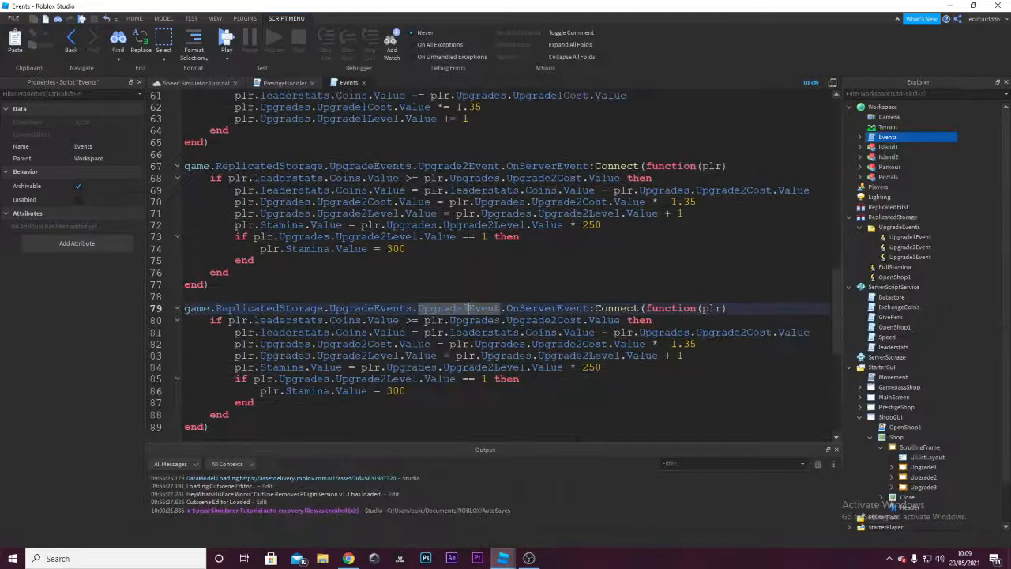
pyautogui.moveTo(211, 427); pyautogui.dragTo(181, 309)
pyautogui.hotkey('ctrl', 'v')
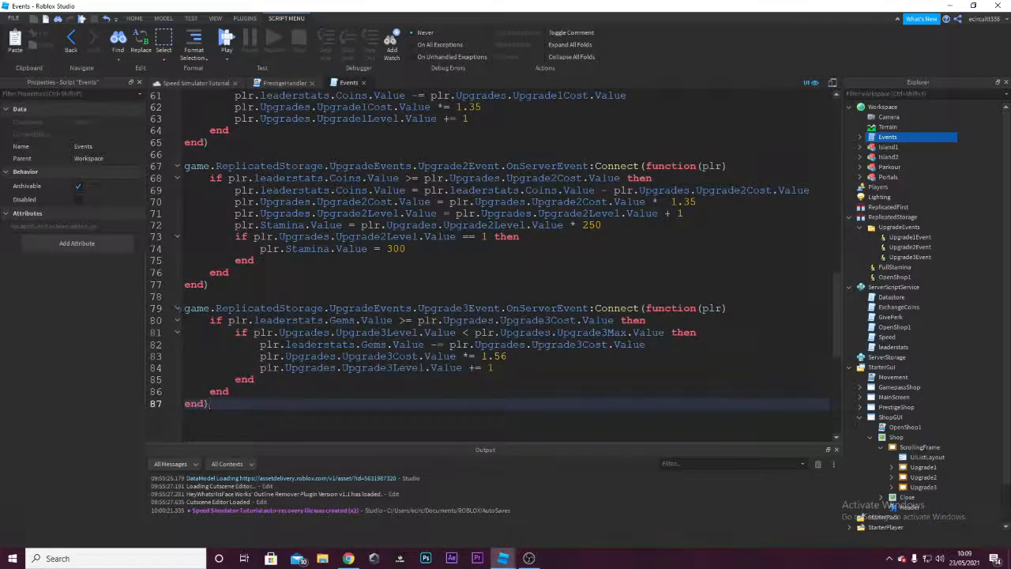
# Insert blank lines after the Upgrade2Event handler and paste a copy of the Upgrade1Event handler there.
pyautogui.scroll(2, 490, 268)
pyautogui.moveTo(208, 214); pyautogui.dragTo(158, 143)
pyautogui.scroll(-3, 159, 150)
pyautogui.click(241, 252)
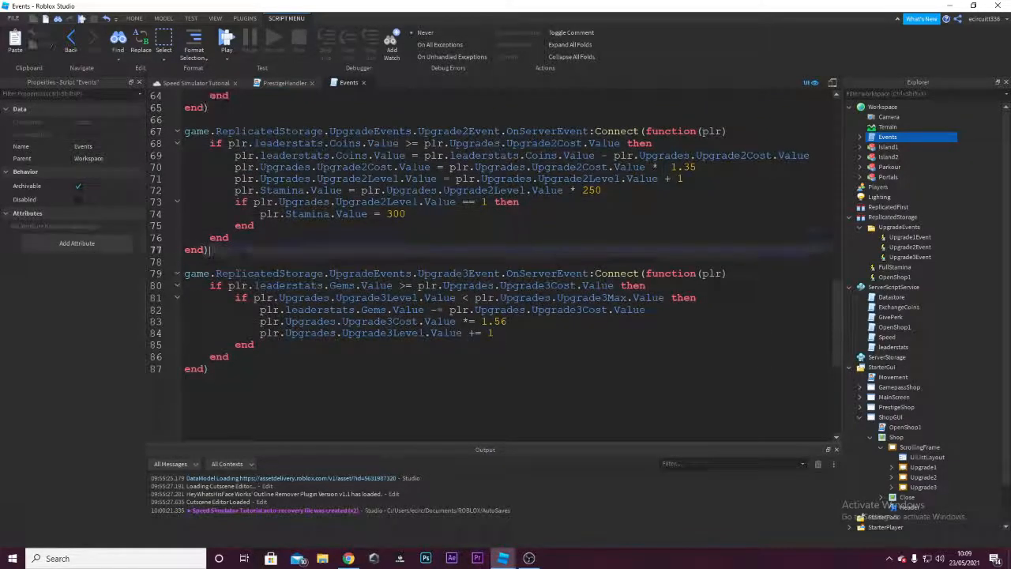
pyautogui.press('Return')
pyautogui.press('Return')
pyautogui.press('Return')
pyautogui.press('Return')
pyautogui.press('Return')
pyautogui.press('Return')
pyautogui.press('Return')
pyautogui.press('Return')
pyautogui.press('Return')
pyautogui.press('Return')
pyautogui.click(238, 274)
pyautogui.hotkey('ctrl', 'v')
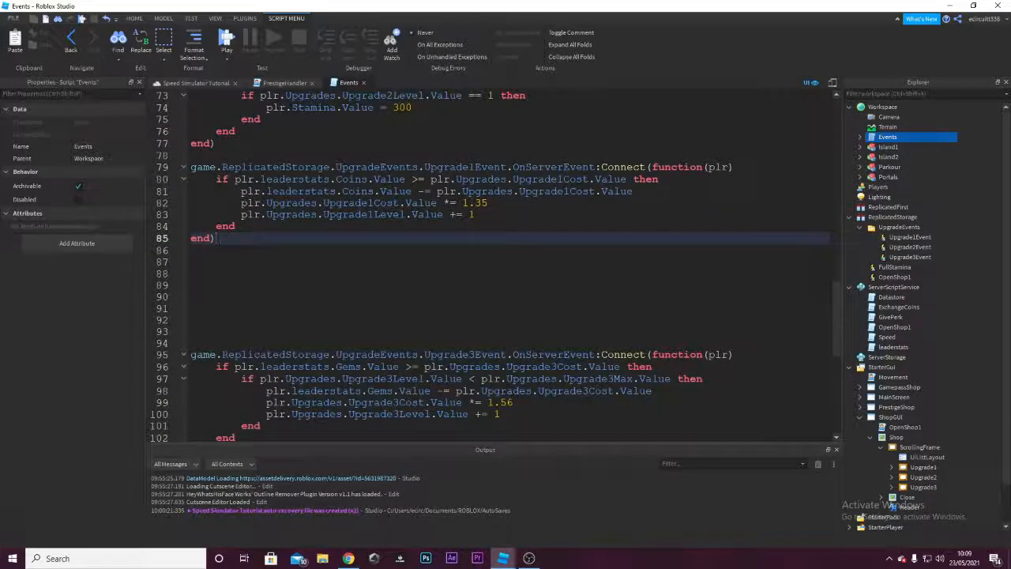
# Change the pasted handler's event to Upgrade3Event and make its condition compare Gems.Value with Upgrade3Cost.Value.
pyautogui.click(191, 154)
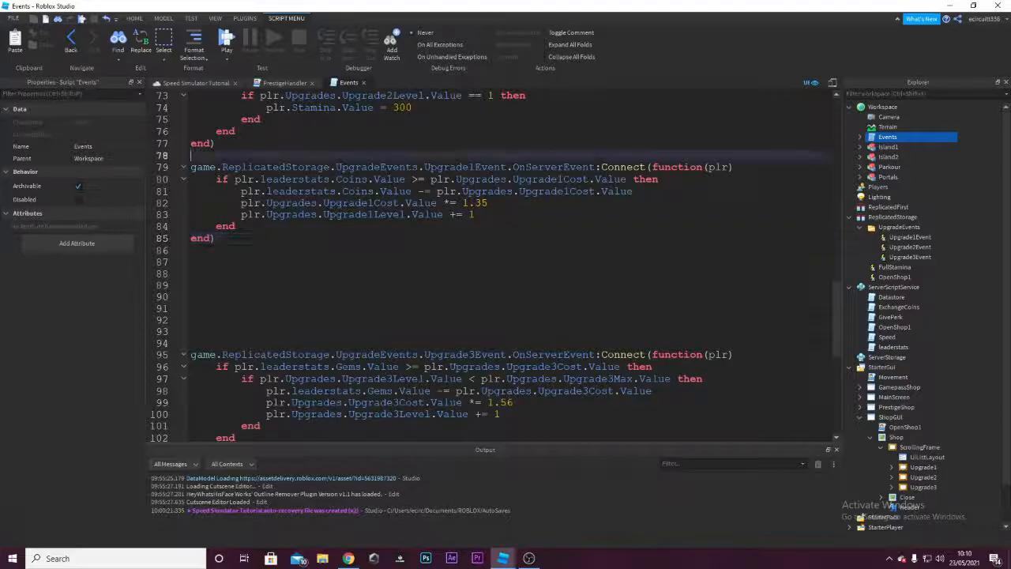
pyautogui.click(473, 166)
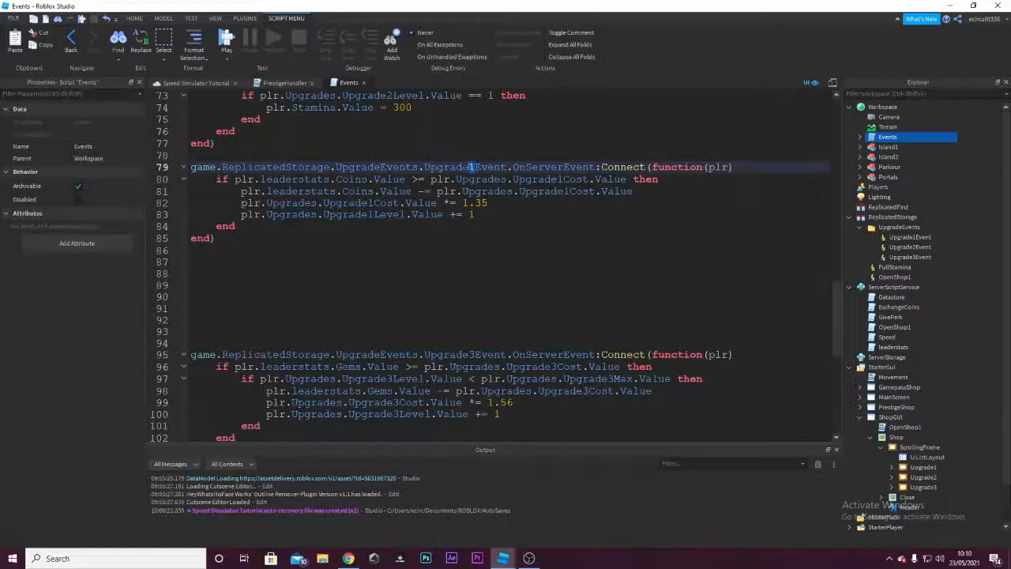
pyautogui.press('BackSpace')
pyautogui.write('3')
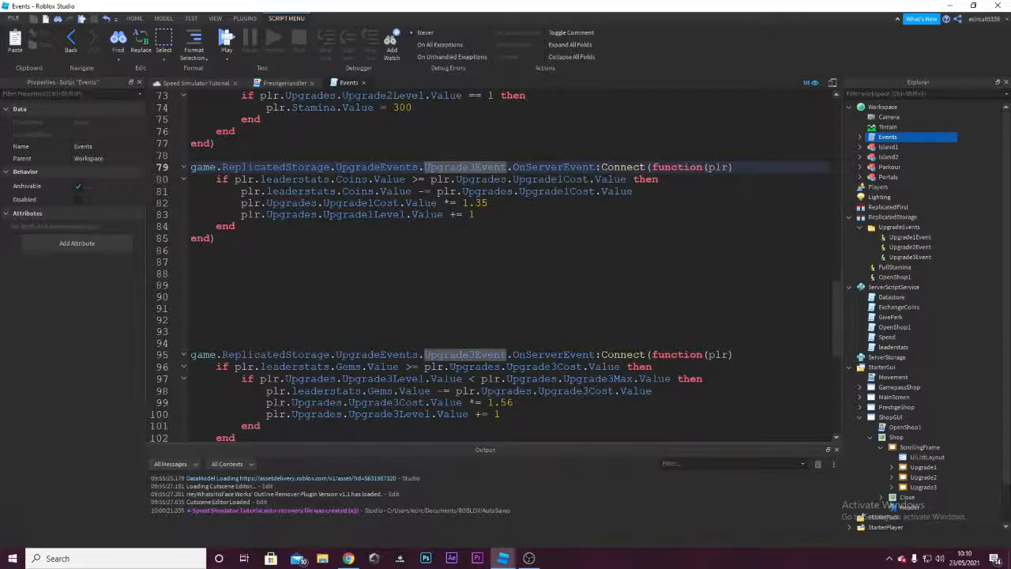
pyautogui.doubleClick(359, 179)
pyautogui.write('Gems')
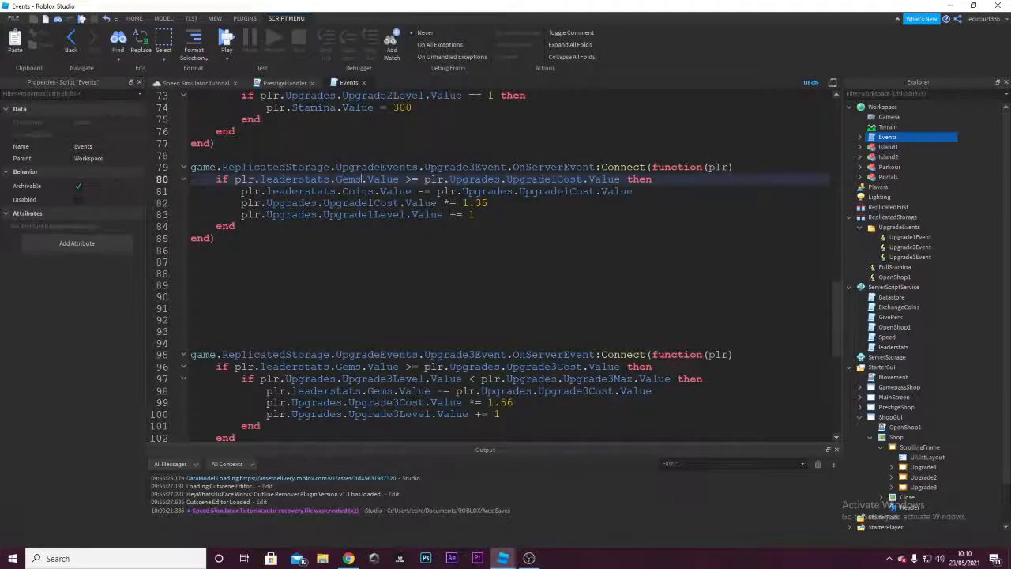
pyautogui.doubleClick(538, 179)
pyautogui.click(558, 179)
pyautogui.press('BackSpace')
pyautogui.write('3')
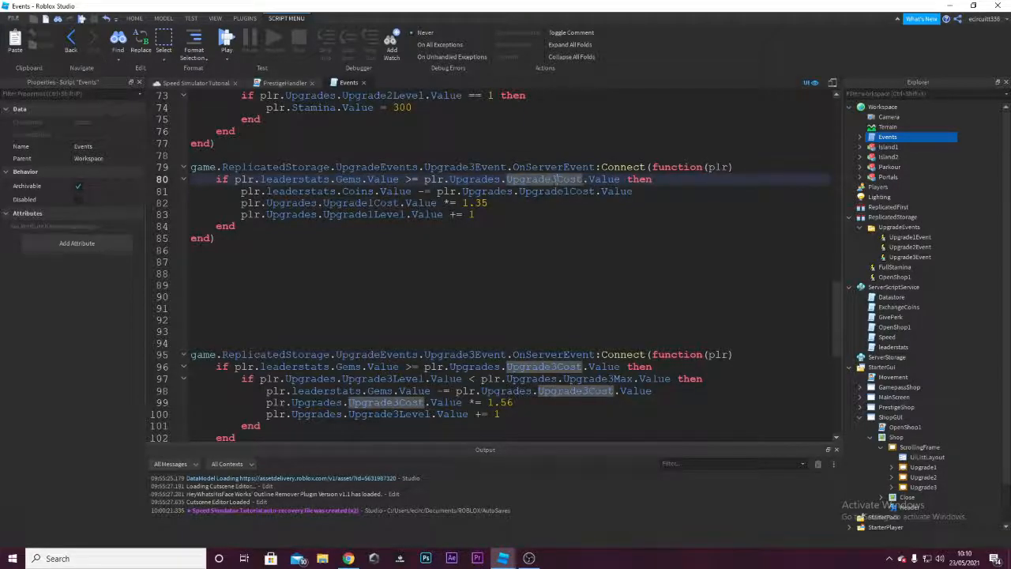
# Change the handler's deduction line to subtract Upgrade3Cost.Value from Gems.Value.
pyautogui.doubleClick(360, 191)
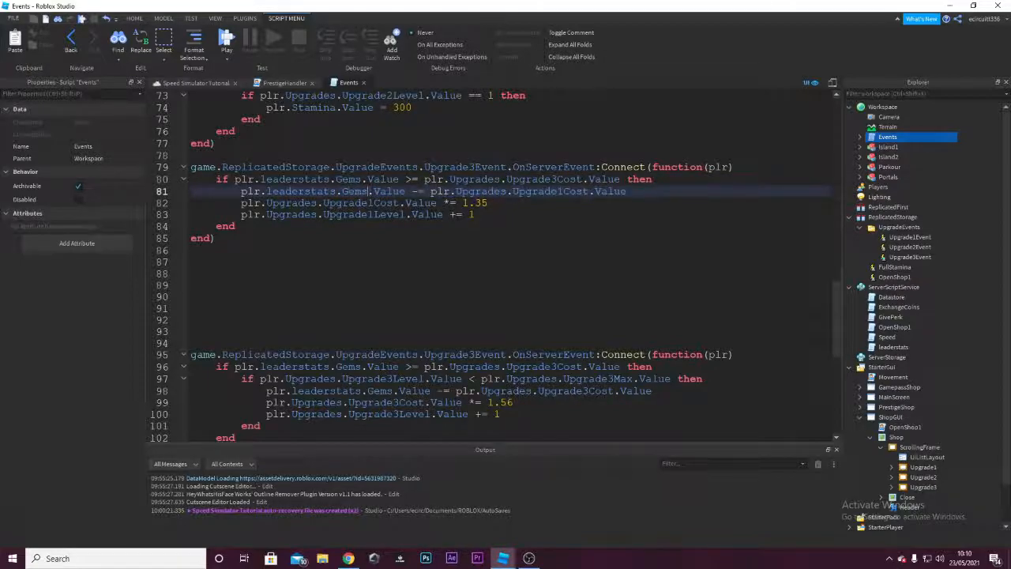
pyautogui.doubleClick(561, 191)
pyautogui.moveTo(564, 191); pyautogui.dragTo(557, 191)
pyautogui.write('3')
pyautogui.click(587, 214)
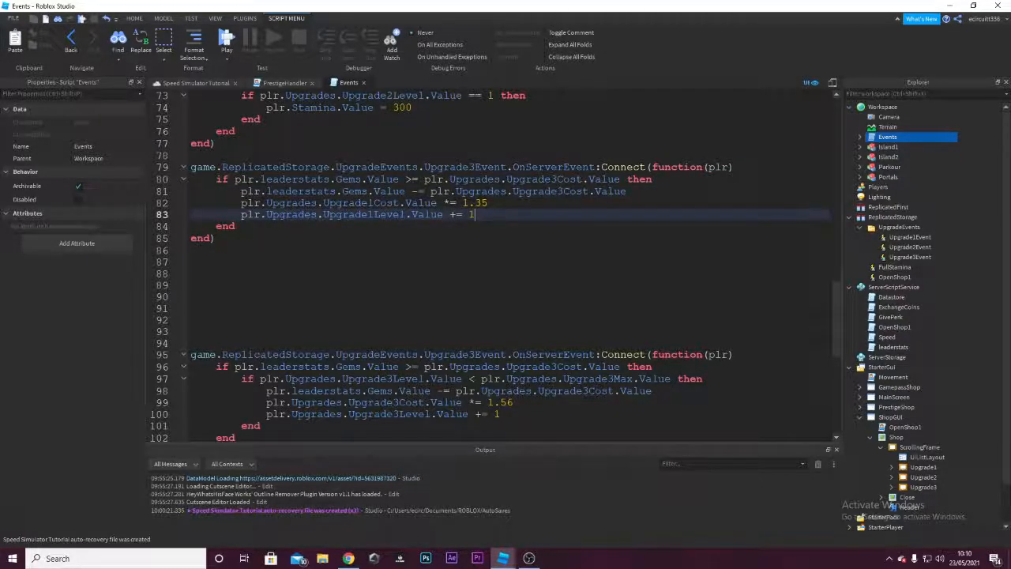
# Make the handler multiply Upgrade3Cost.Value by 1.56 and increment Upgrade3Level.Value instead of the Upgrade1 values.
pyautogui.moveTo(365, 203); pyautogui.dragTo(371, 203)
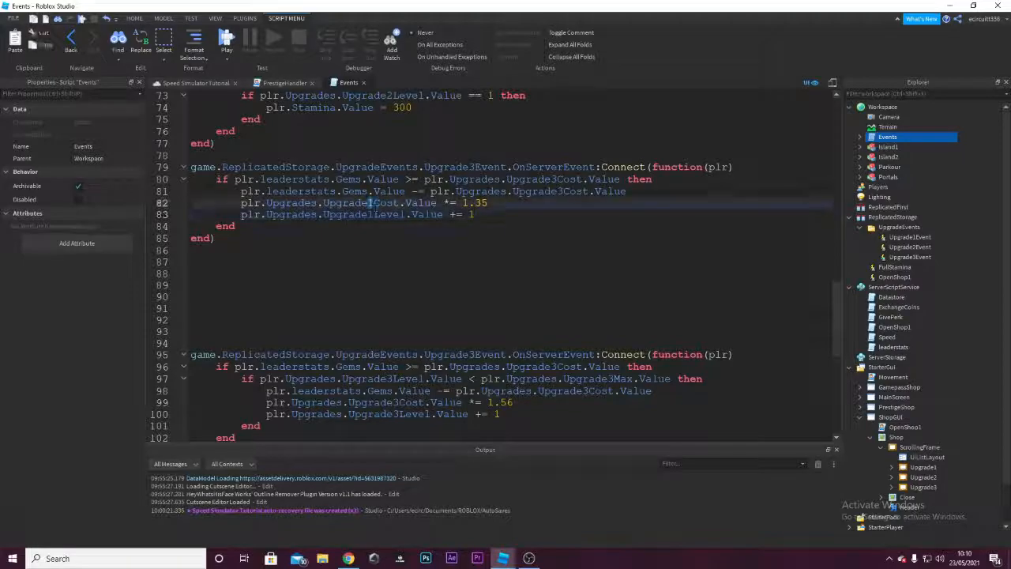
pyautogui.write('3')
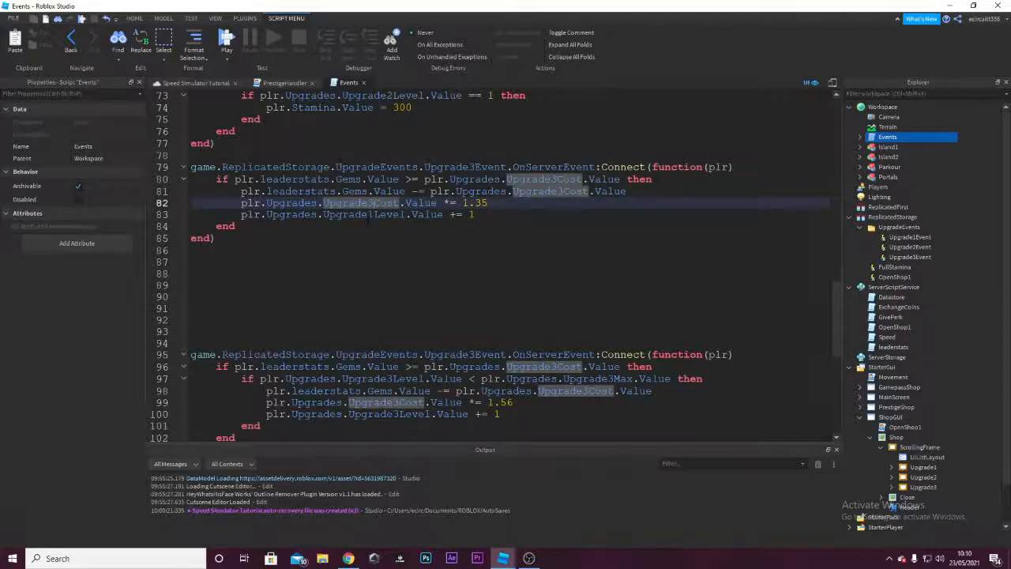
pyautogui.moveTo(489, 203); pyautogui.dragTo(475, 203)
pyautogui.write('56')
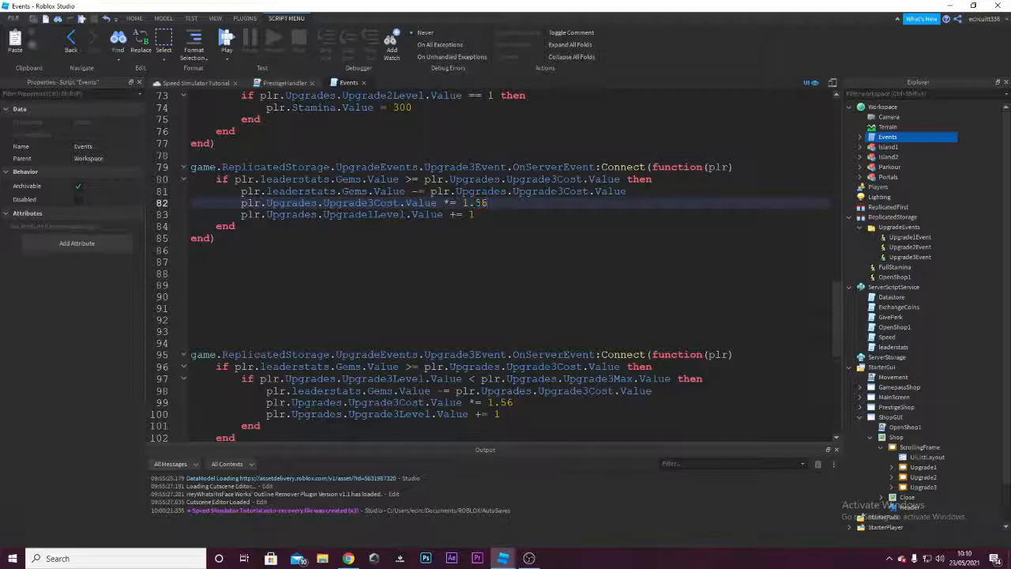
pyautogui.moveTo(375, 215); pyautogui.dragTo(369, 215)
pyautogui.write('3')
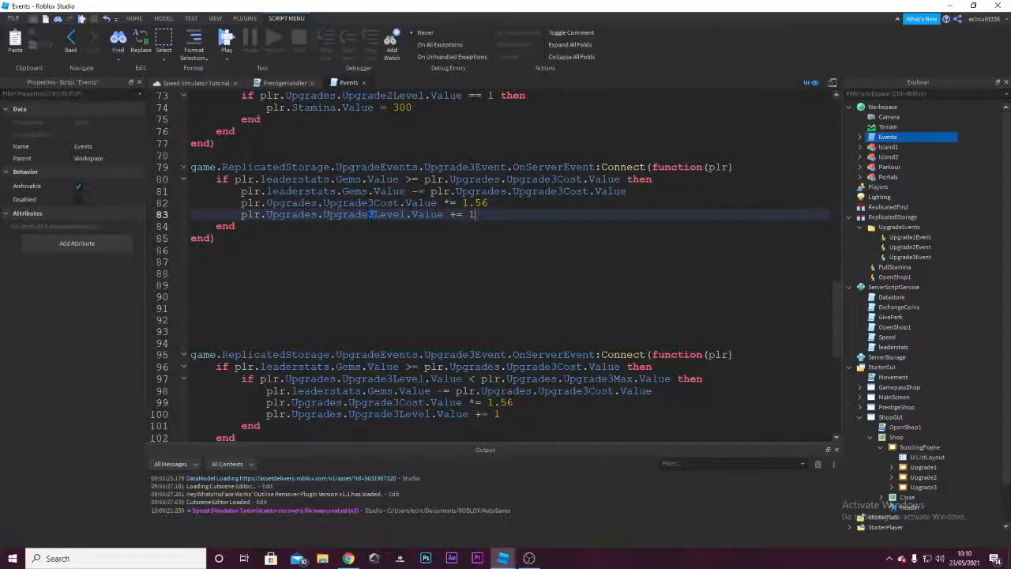
# Delete the reference Upgrade3Event handler and surplus blank lines from the end of the Events script, check the handlers and close the script.
pyautogui.scroll(-5, 226, 298)
pyautogui.moveTo(225, 299); pyautogui.dragTo(208, 226)
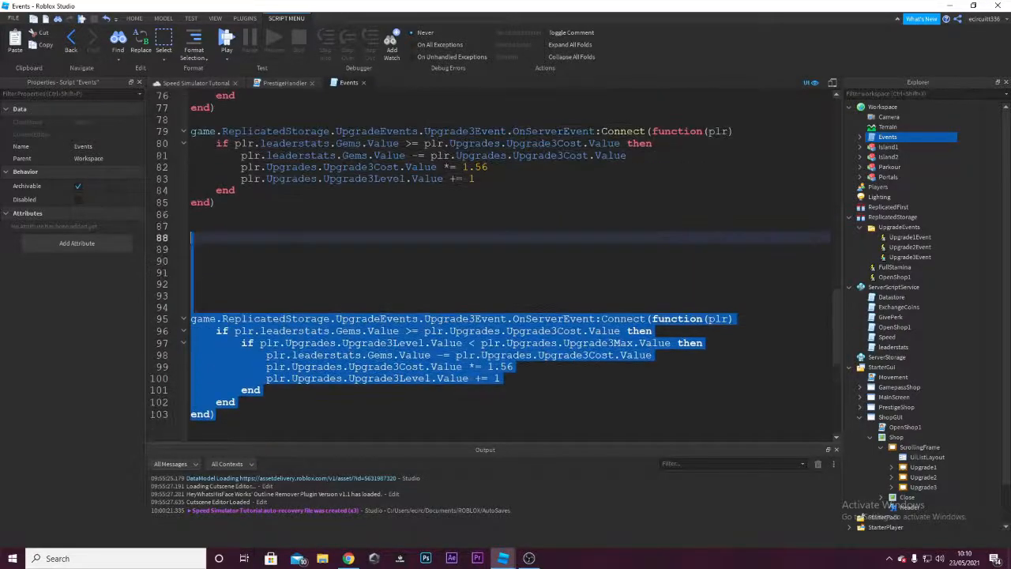
pyautogui.press('BackSpace')
pyautogui.scroll(7, 490, 269)
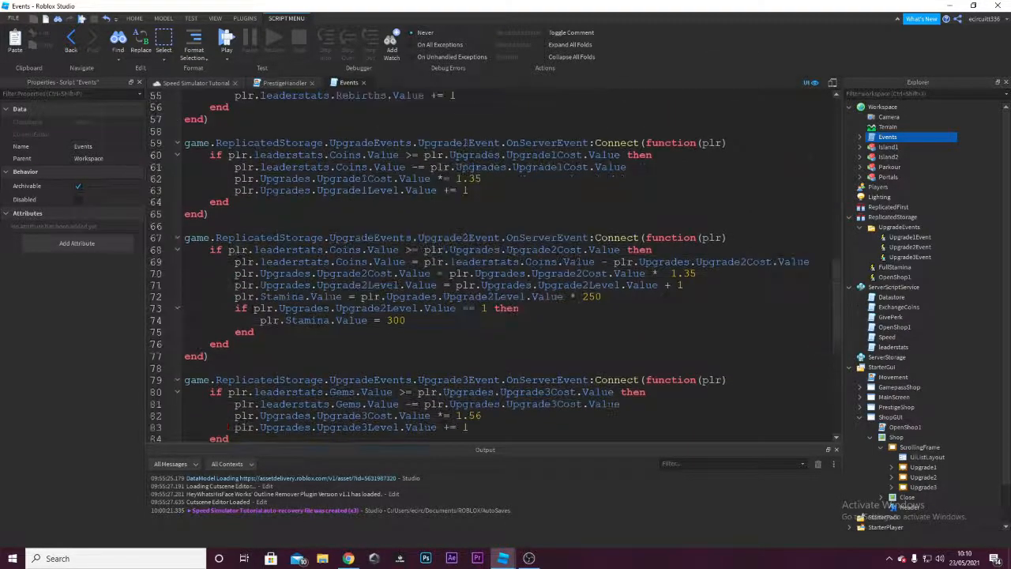
pyautogui.scroll(-12, 490, 268)
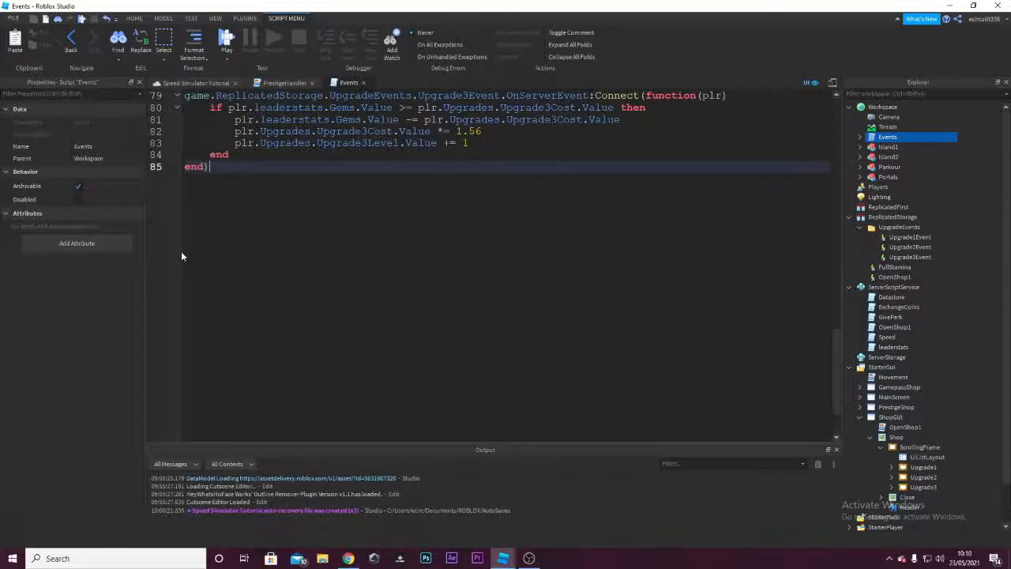
pyautogui.scroll(4, 181, 253)
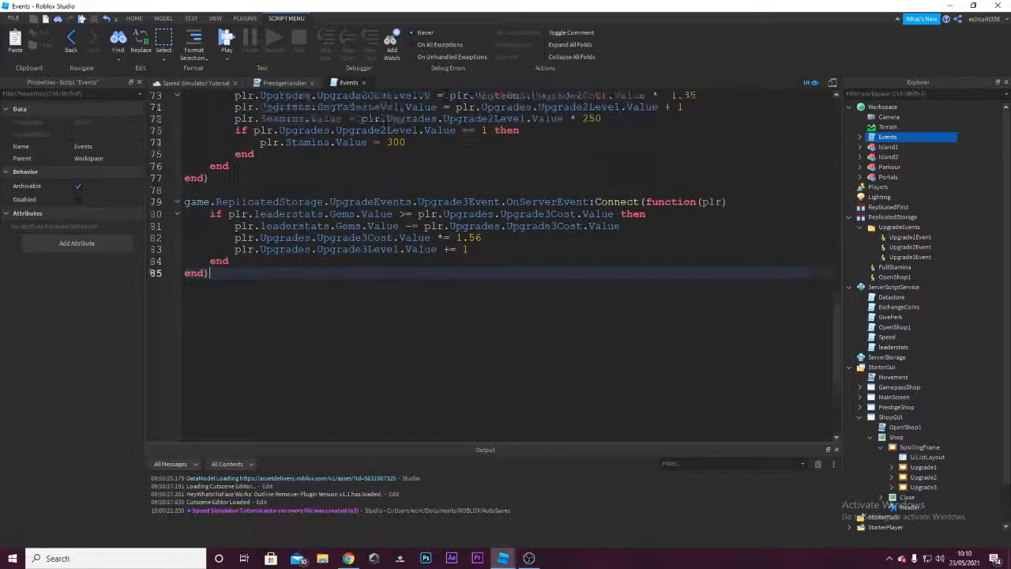
pyautogui.click(363, 83)
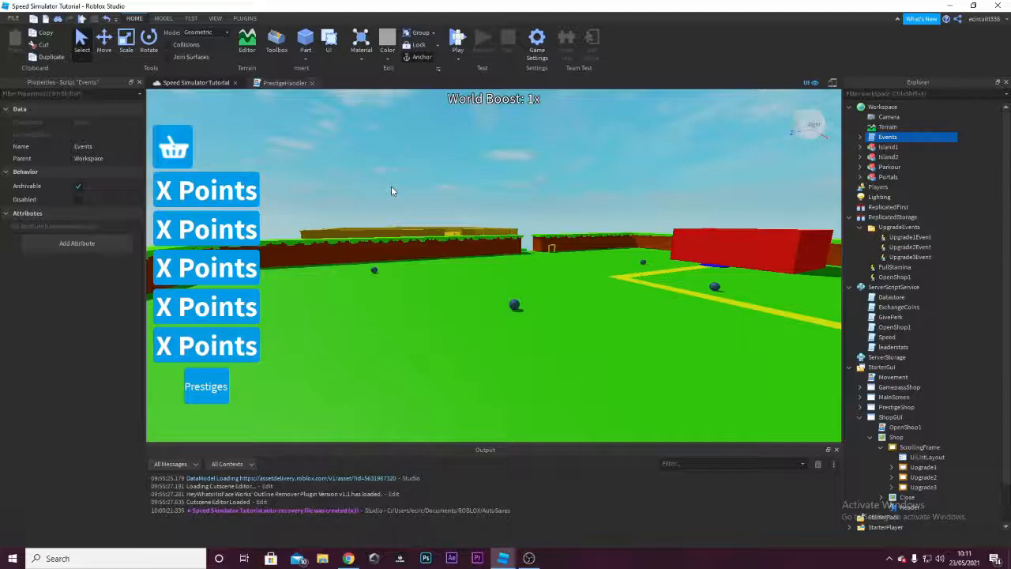
# In the PrestigeHandler script, declare local player = game.Players.LocalPlayer on line 1.
pyautogui.click(269, 82)
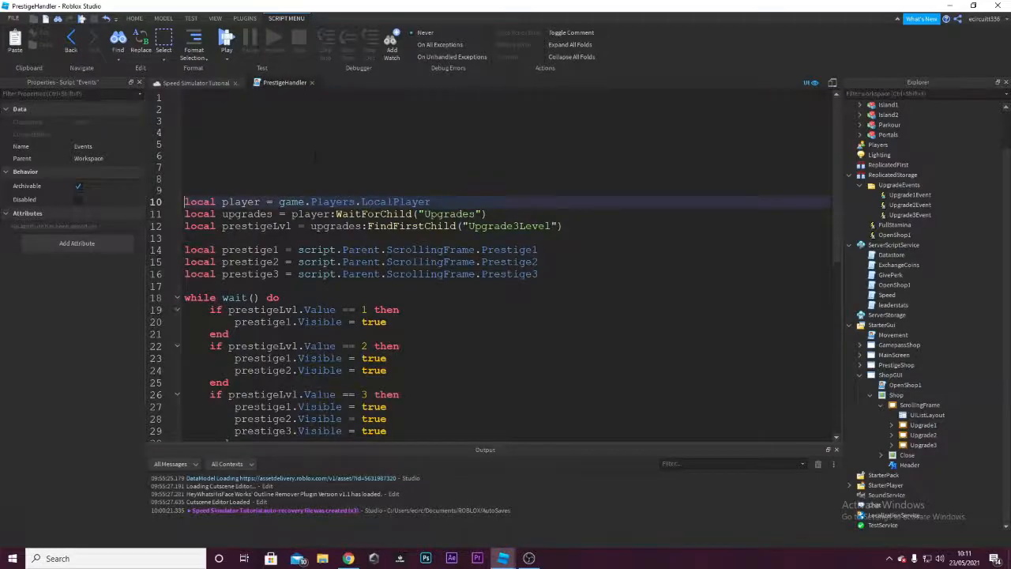
pyautogui.click(315, 98)
pyautogui.write('local pol')
pyautogui.press('BackSpace')
pyautogui.press('BackSpace')
pyautogui.write('layer = g')
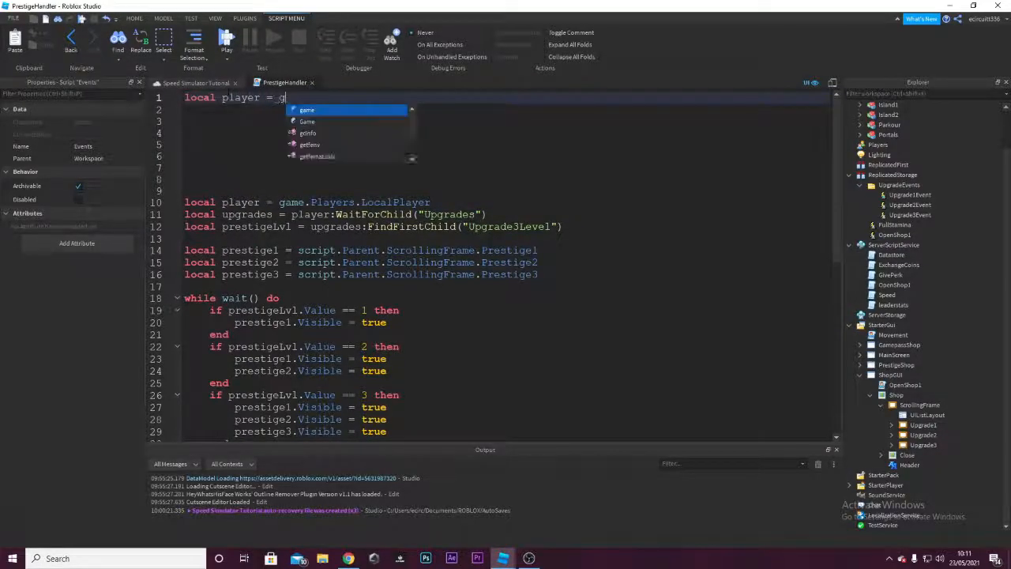
pyautogui.write('ame.Players.LocalPlayer')
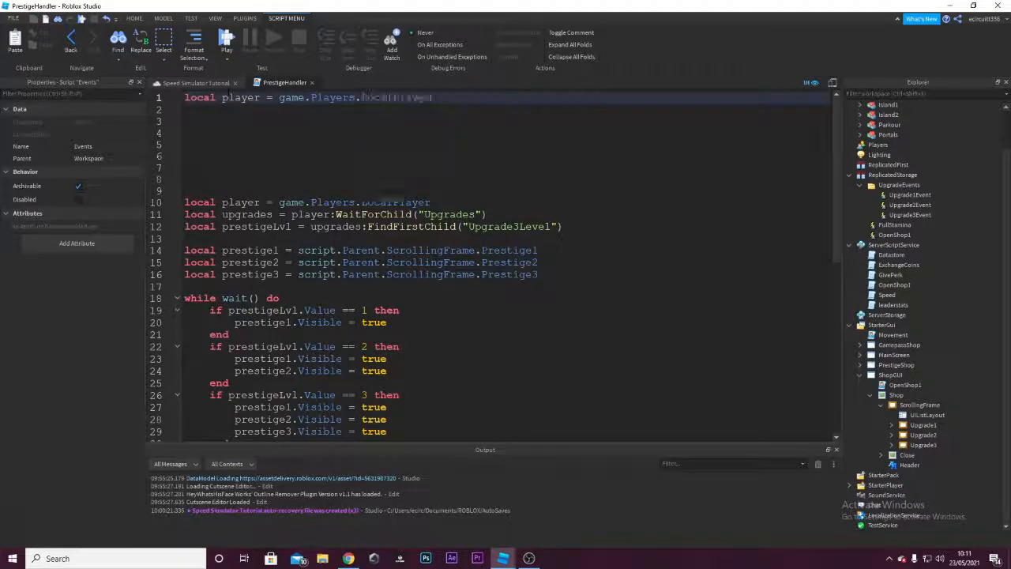
# On line 2 of the PrestigeHandler script, declare local upgrades = player:WaitForChild("Upgrades").
pyautogui.press('Return')
pyautogui.write('local upgra')
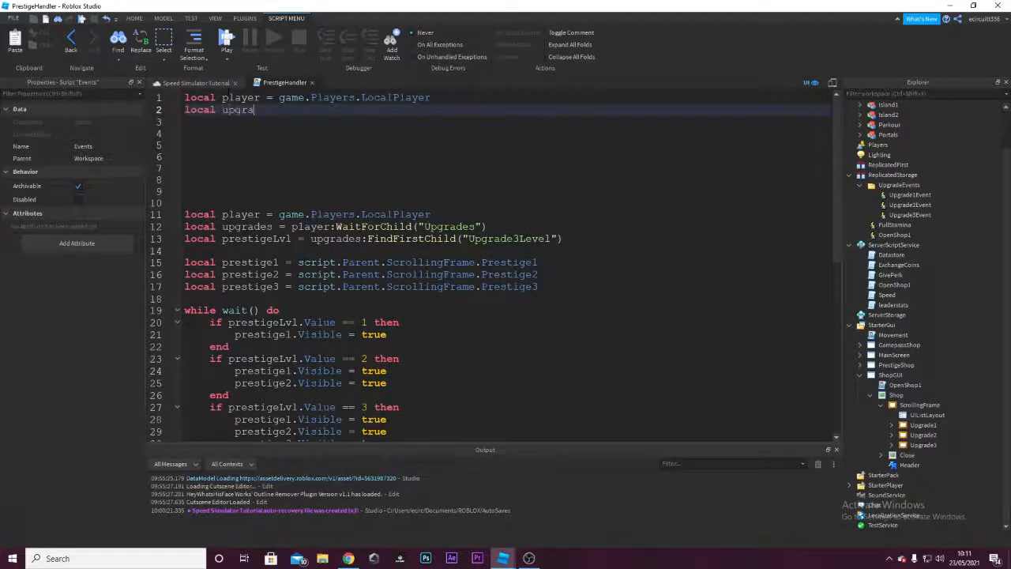
pyautogui.write('des = pl')
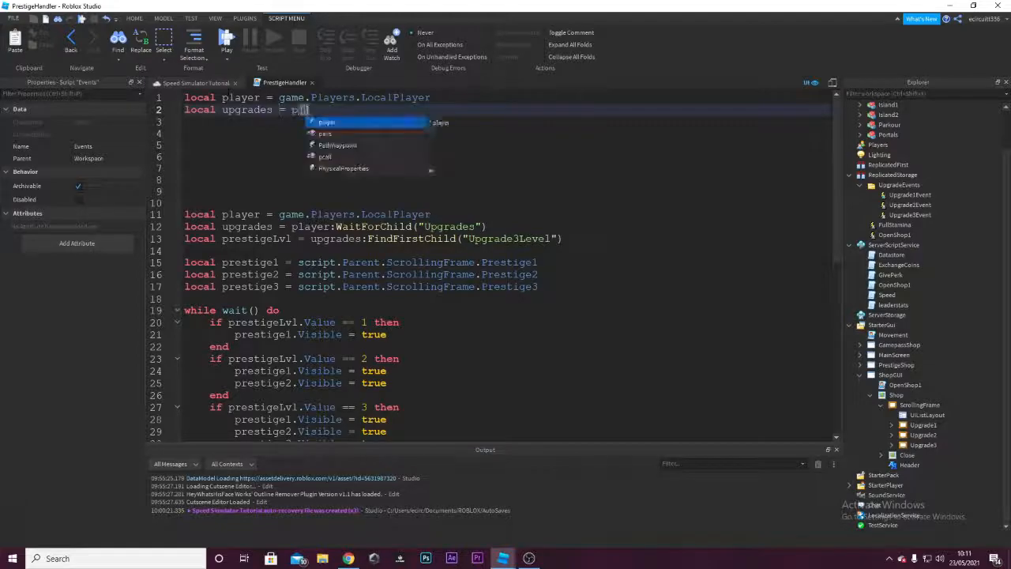
pyautogui.write('ayer;:WaitForChild("Upgrades")')
pyautogui.press('Return')
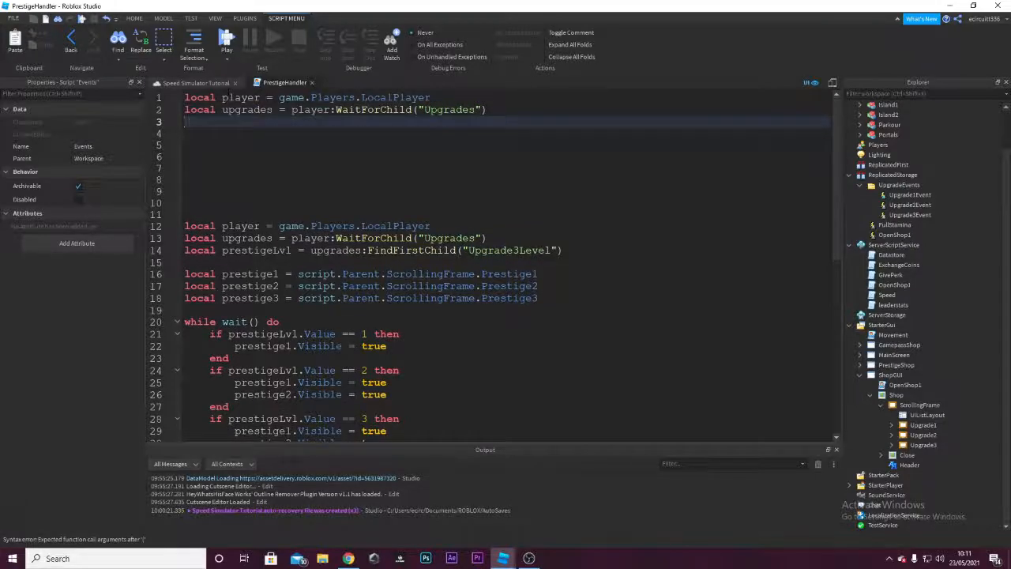
# On line 3, declare local prestigeLvl = upgrades:FindFirstChild("Upgrade3Level").
pyautogui.write('local ')
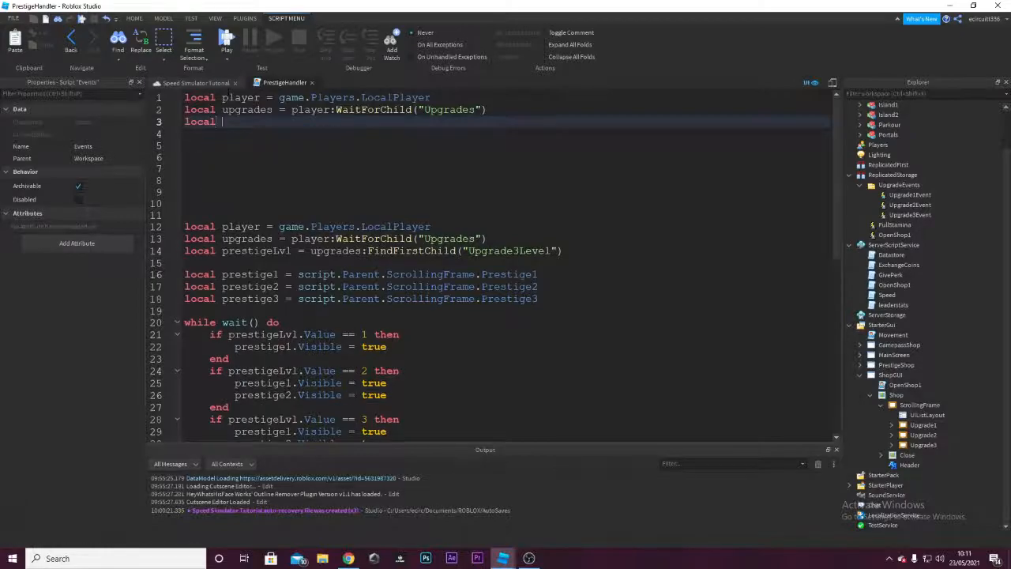
pyautogui.write('prestige')
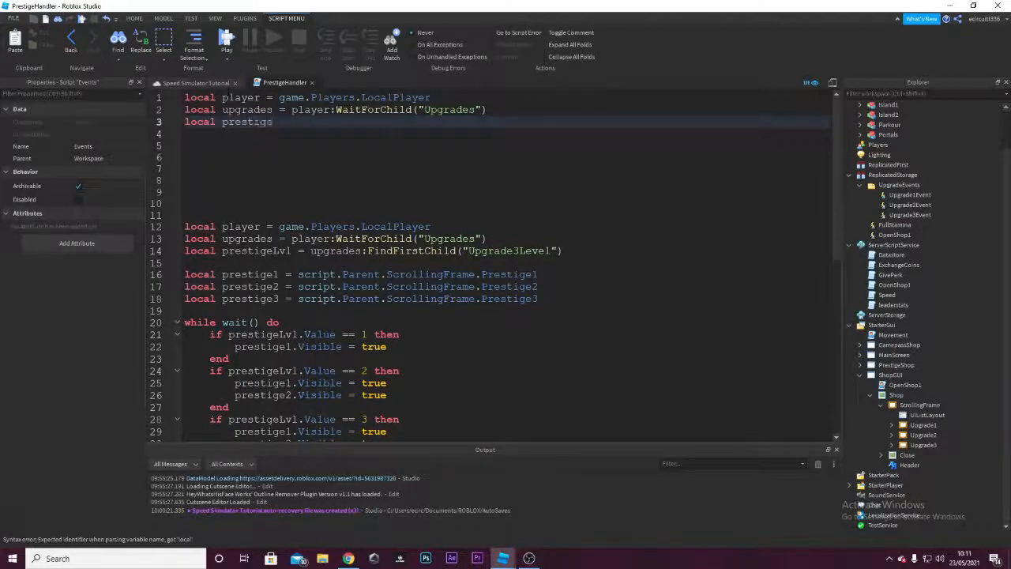
pyautogui.write('Lvl = upgradf')
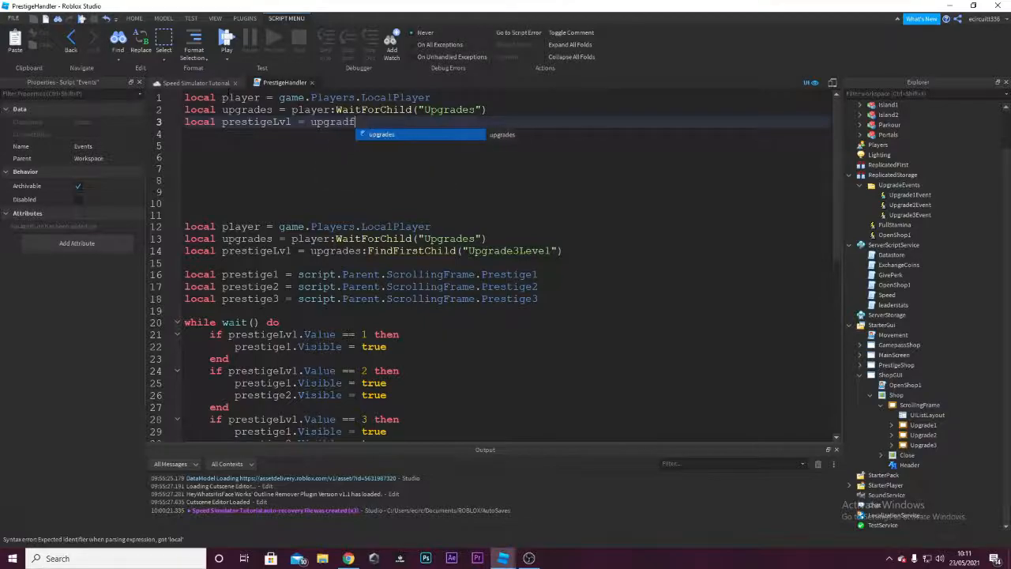
pyautogui.press('BackSpace')
pyautogui.write('es:FindFirstChild("Upgrade3Level')
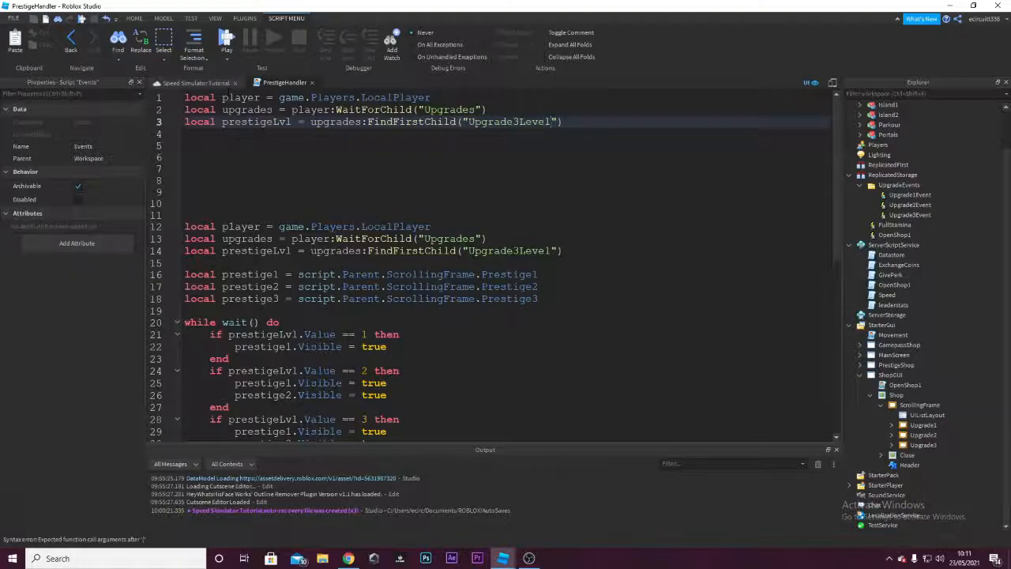
# Leave a blank line below prestigeLvl and start declaring local prestige1 as a child of script.Parent.
pyautogui.press('Return')
pyautogui.press('Return')
pyautogui.write('local ')
pyautogui.write('prestige 1 ')
pyautogui.write('= g')
pyautogui.press('BackSpace')
pyautogui.press('BackSpace')
pyautogui.press('BackSpace')
pyautogui.write('= sc')
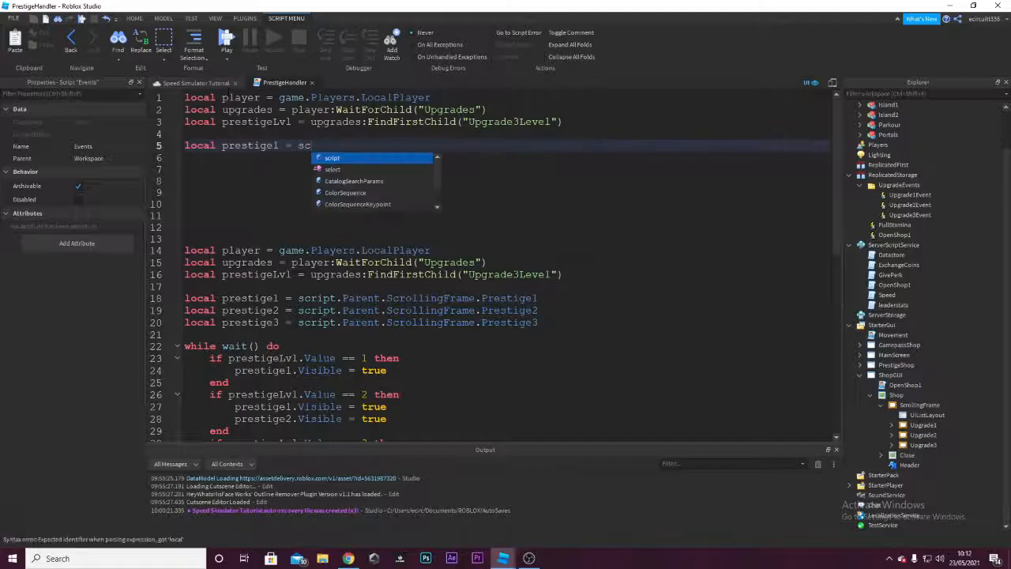
pyautogui.write('ript.Parent.DescendantAdded')
pyautogui.hotkey('ctrl', 'z')
pyautogui.write('ript.Parent.Scr')
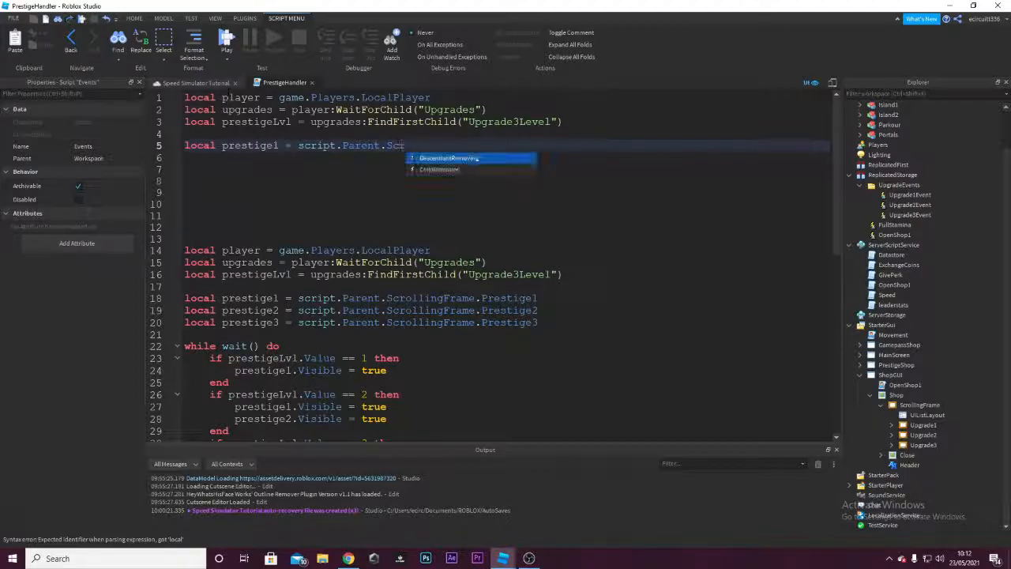
pyautogui.press('Escape')
pyautogui.press('BackSpace')
pyautogui.press('BackSpace')
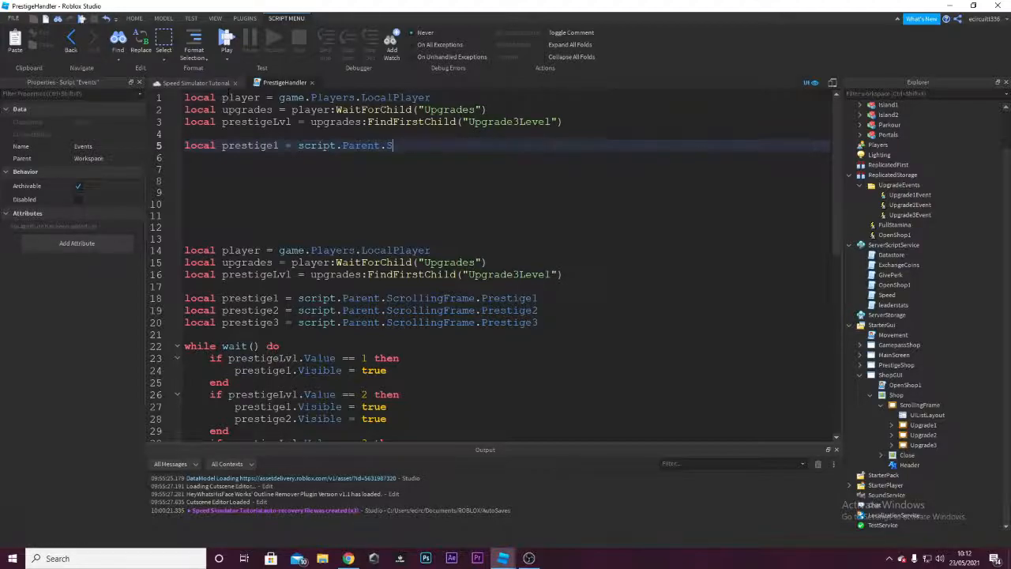
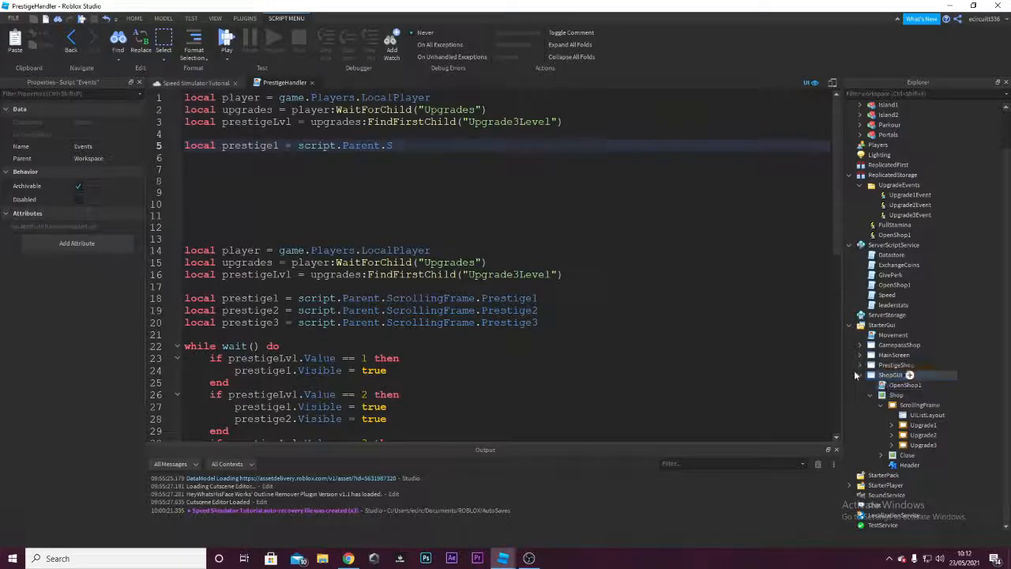
# Expand PrestigeShop in the object tree, compare it with the Prestige GUI's hierarchy in the Useless Speed Developer place, and return to PrestigeHandler.
pyautogui.click(870, 375)
pyautogui.click(861, 365)
pyautogui.click(861, 405)
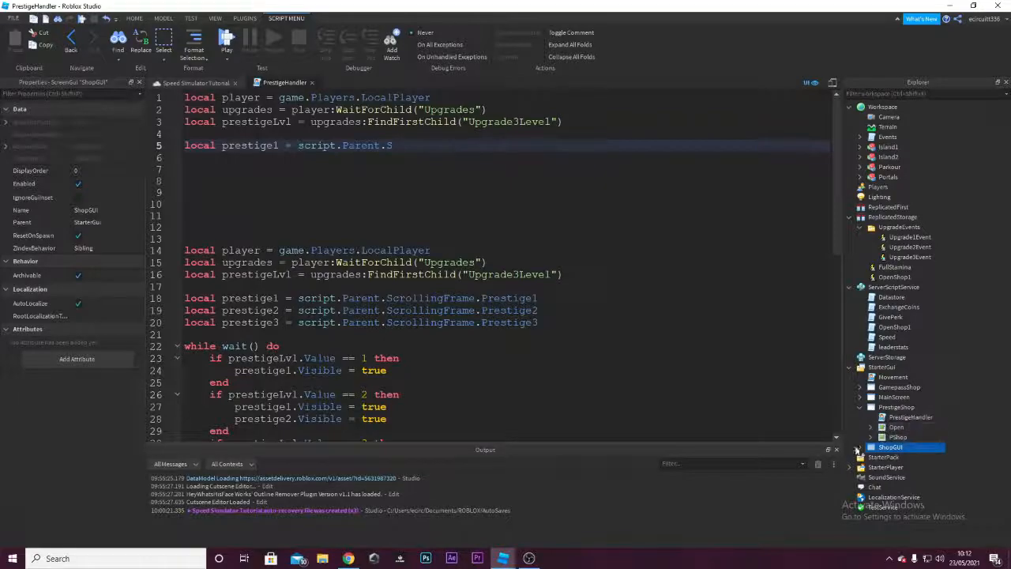
pyautogui.moveTo(503, 558)
pyautogui.click(551, 527)
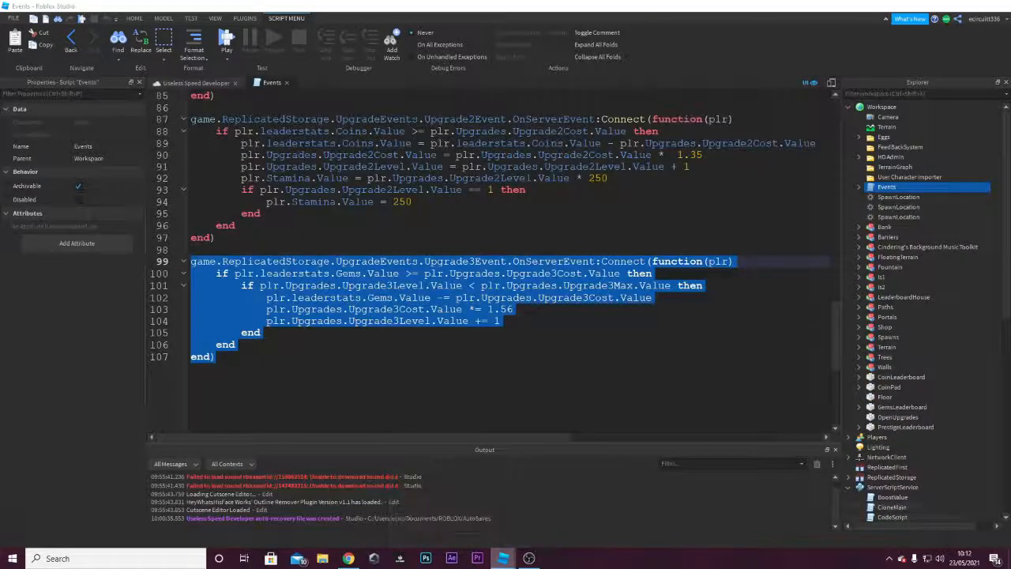
pyautogui.scroll(-5, 936, 407)
pyautogui.scroll(-2, 936, 407)
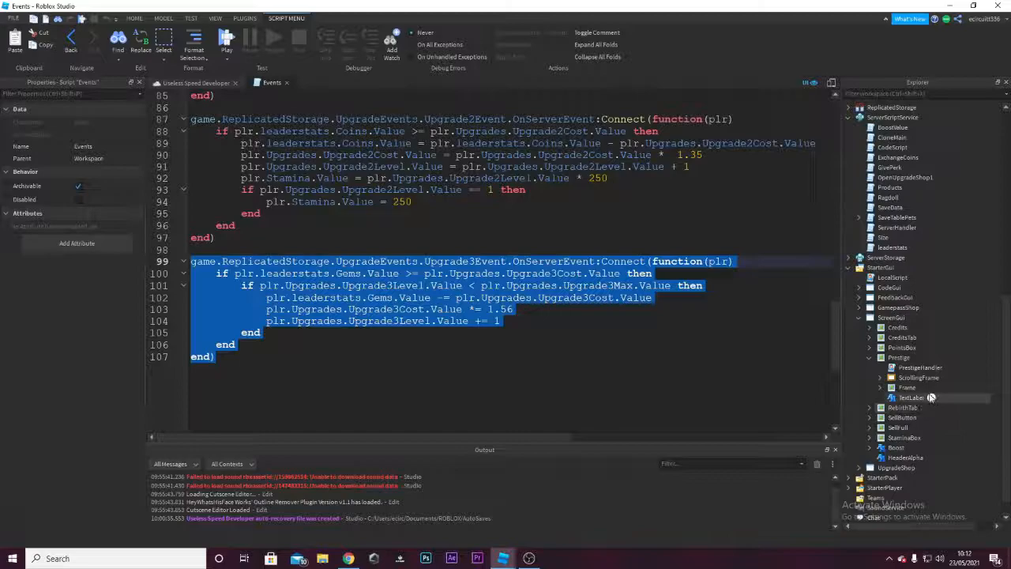
pyautogui.moveTo(503, 558)
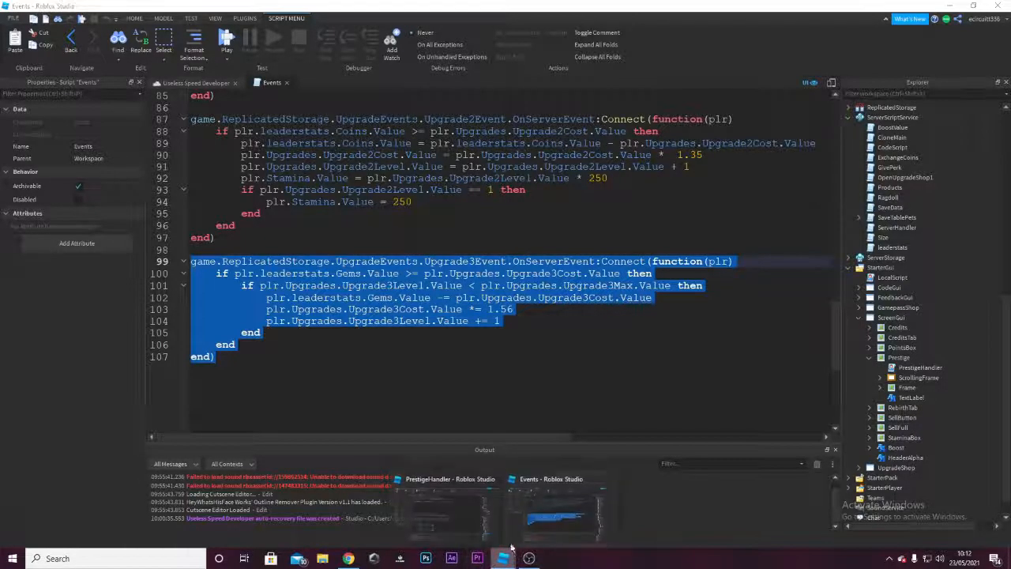
pyautogui.click(435, 510)
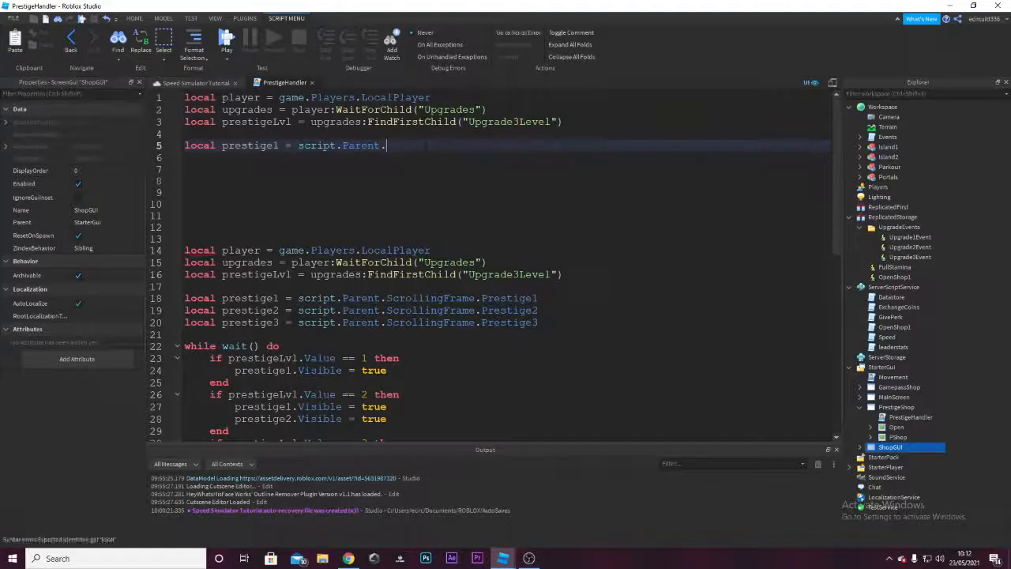
# Extend the prestige1 reference to script.Parent.PShop.
pyautogui.write('PS')
pyautogui.press('Tab')
pyautogui.write('.SizeConstraint')
pyautogui.press('BackSpace')
pyautogui.press('BackSpace')
pyautogui.press('BackSpace')
pyautogui.press('BackSpace')
pyautogui.press('BackSpace')
pyautogui.press('BackSpace')
pyautogui.press('BackSpace')
pyautogui.press('BackSpace')
pyautogui.press('BackSpace')
pyautogui.press('BackSpace')
pyautogui.press('BackSpace')
pyautogui.press('BackSpace')
pyautogui.press('BackSpace')
pyautogui.press('BackSpace')
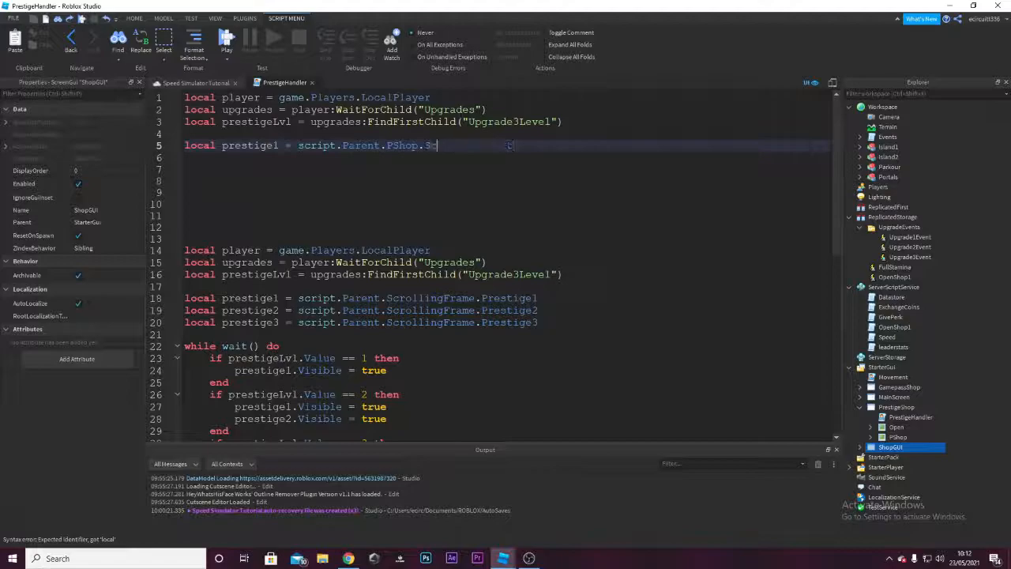
# Complete the prestige1 declaration as script.Parent.PShop.ScrollingFrame["1"].
pyautogui.write('Scri')
pyautogui.press('Tab')
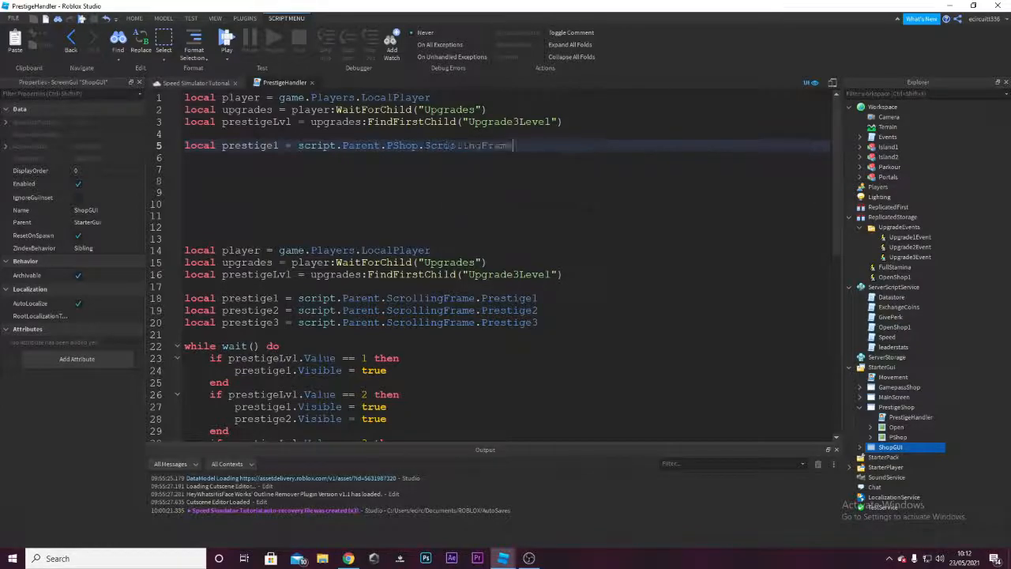
pyautogui.write('.Pre')
pyautogui.press('BackSpace')
pyautogui.press('BackSpace')
pyautogui.press('BackSpace')
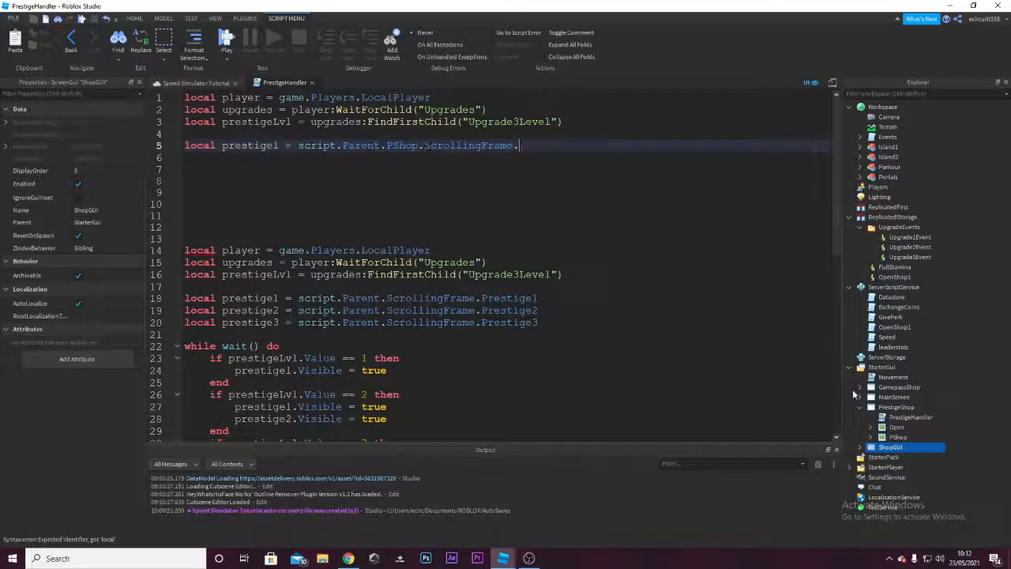
pyautogui.press('BackSpace')
pyautogui.write('["1"]')
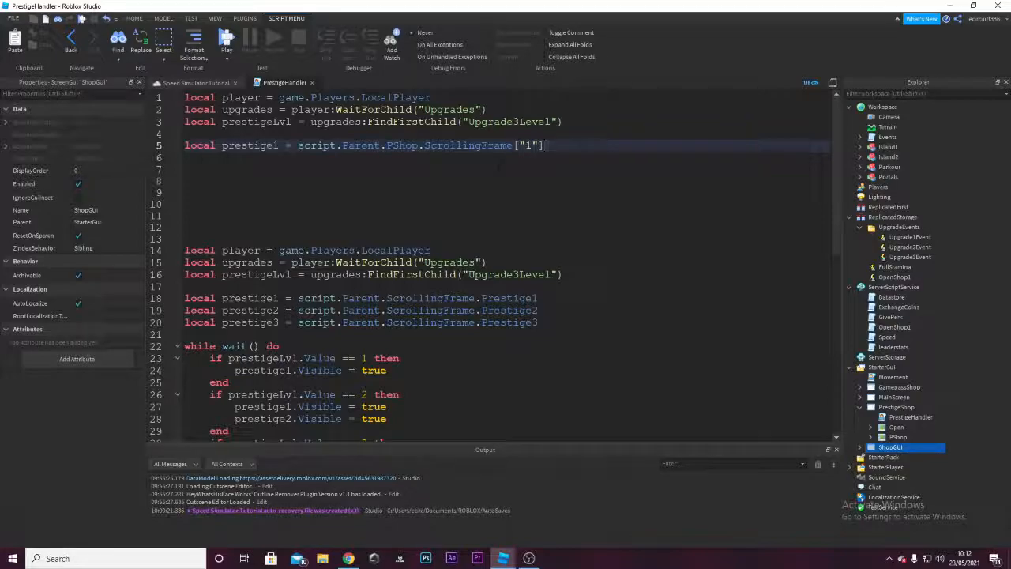
# Check the frame names inside PShop's ScrollingFrame and duplicate the prestige1 declaration onto the two lines below it.
pyautogui.moveTo(545, 146); pyautogui.dragTo(117, 154)
pyautogui.hotkey('ctrl', 'c')
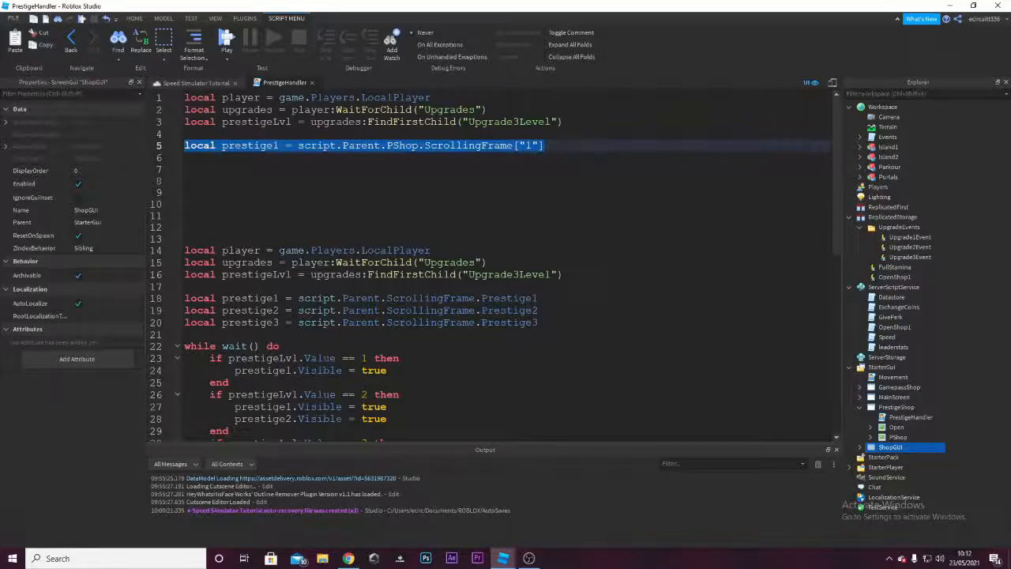
pyautogui.click(861, 448)
pyautogui.click(861, 448)
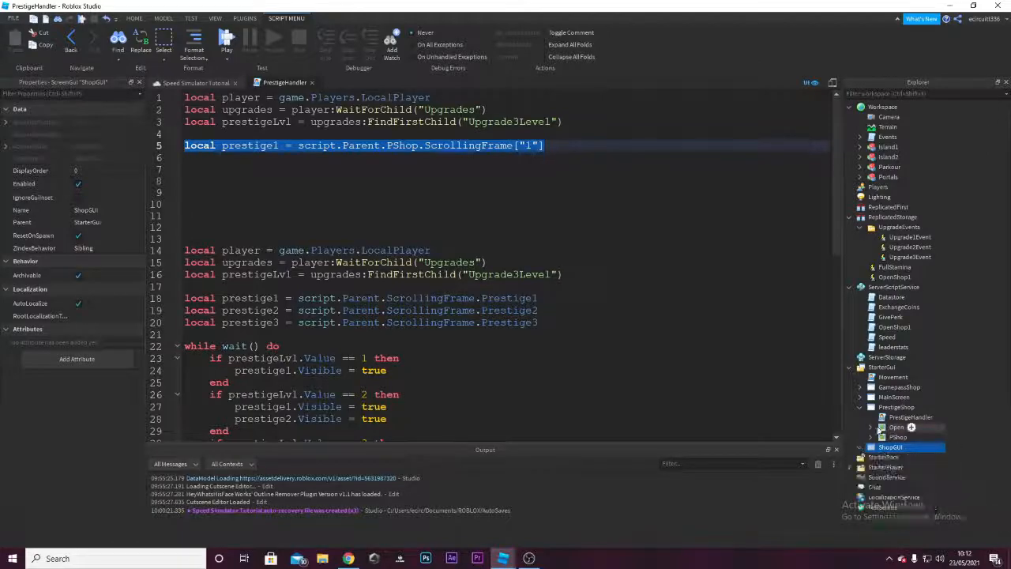
pyautogui.click(871, 437)
pyautogui.click(882, 447)
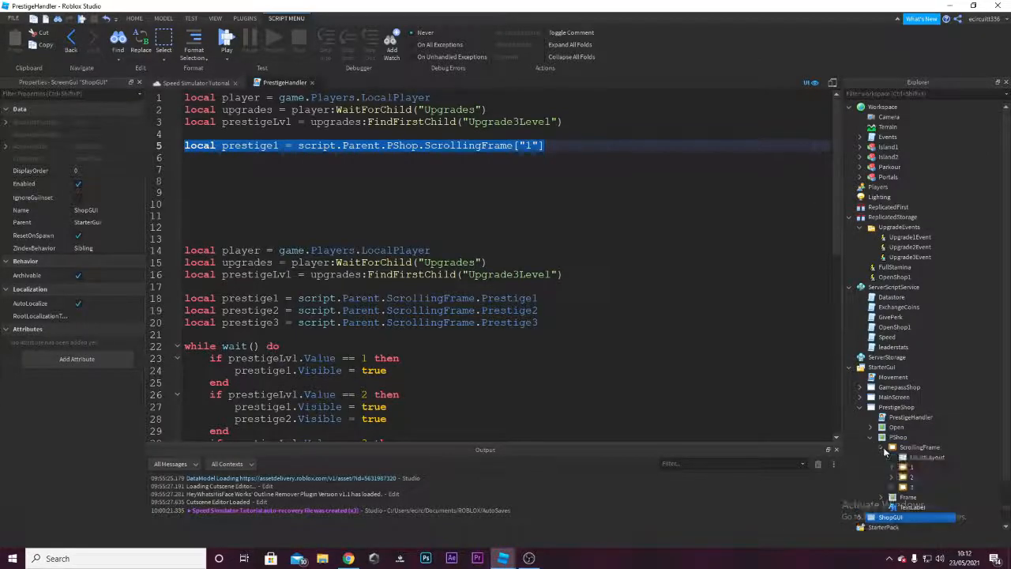
pyautogui.click(882, 447)
pyautogui.click(871, 437)
pyautogui.click(593, 147)
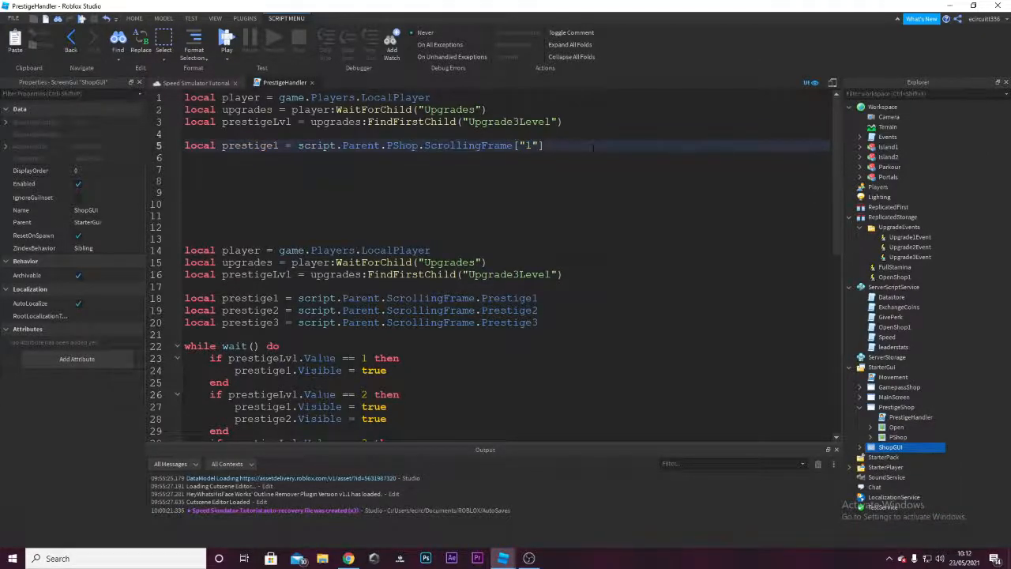
pyautogui.press('Return')
pyautogui.hotkey('ctrl', 'v')
pyautogui.press('Return')
pyautogui.hotkey('ctrl', 'v')
# Rename the variables in the two duplicated declarations to prestige2 and prestige3.
pyautogui.click(279, 158)
pyautogui.press('BackSpace')
pyautogui.write('2')
pyautogui.click(279, 169)
pyautogui.press('BackSpace')
pyautogui.write('3')
# Change the ScrollingFrame indexes of prestige2 and prestige3 to "2" and "3".
pyautogui.click(532, 157)
pyautogui.press('BackSpace')
pyautogui.write('2')
pyautogui.click(533, 169)
pyautogui.press('BackSpace')
pyautogui.write('3')
# Add blank lines below the prestige3 declaration and delete the reference code's variable declarations above its while loop.
pyautogui.scroll(-2, 532, 169)
pyautogui.scroll(2, 506, 261)
pyautogui.press('Return')
pyautogui.press('Return')
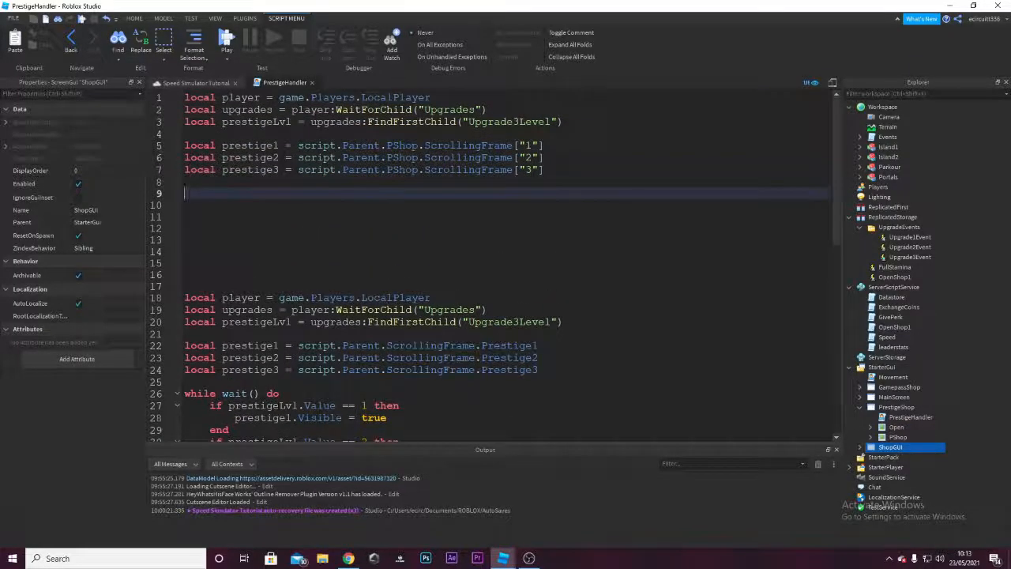
pyautogui.moveTo(184, 394); pyautogui.dragTo(184, 297)
pyautogui.press('BackSpace')
pyautogui.click(202, 195)
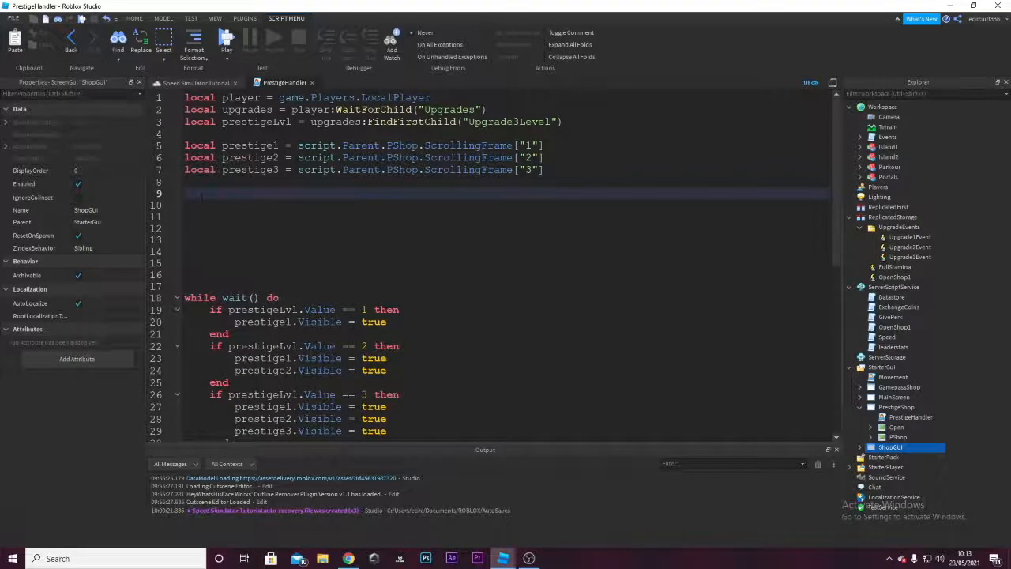
# Start a while wait() do loop on line 9, below the prestige declarations.
pyautogui.write('while wait')
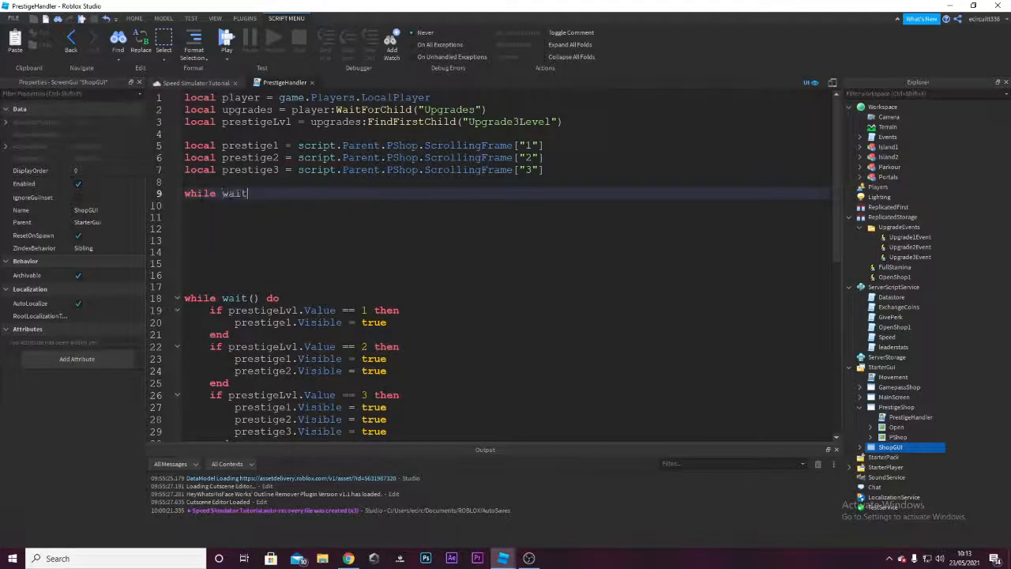
pyautogui.write('(_ do')
pyautogui.press('BackSpace')
pyautogui.press('BackSpace')
pyautogui.press('BackSpace')
pyautogui.press('BackSpace')
pyautogui.press('BackSpace')
pyautogui.write('() do')
pyautogui.press('Return')
# Inside the loop, add an if block that sets prestige1.Visible = true when prestigeLvl.Value == 1.
pyautogui.write('if prestigeLvl')
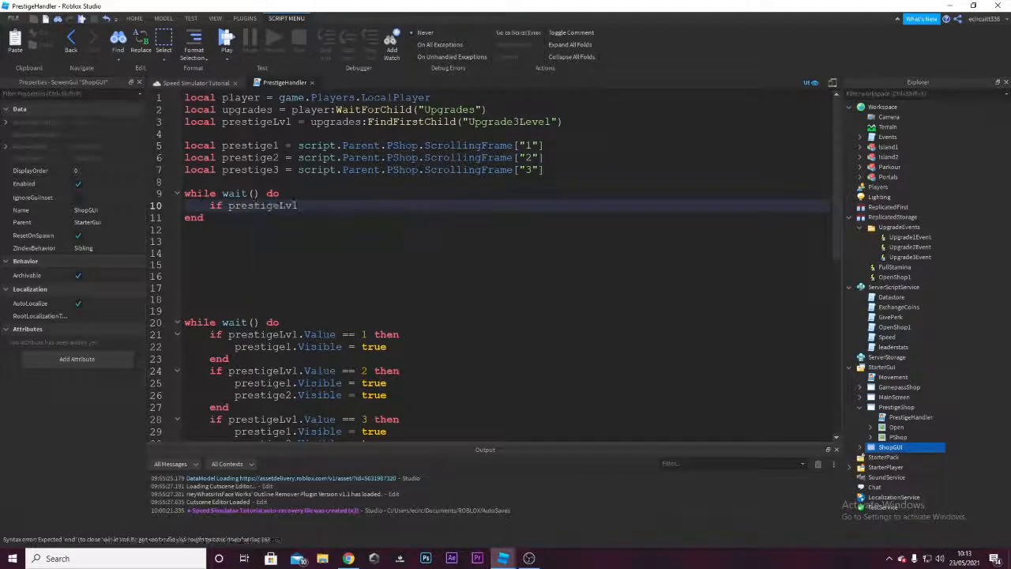
pyautogui.write(' Value == ')
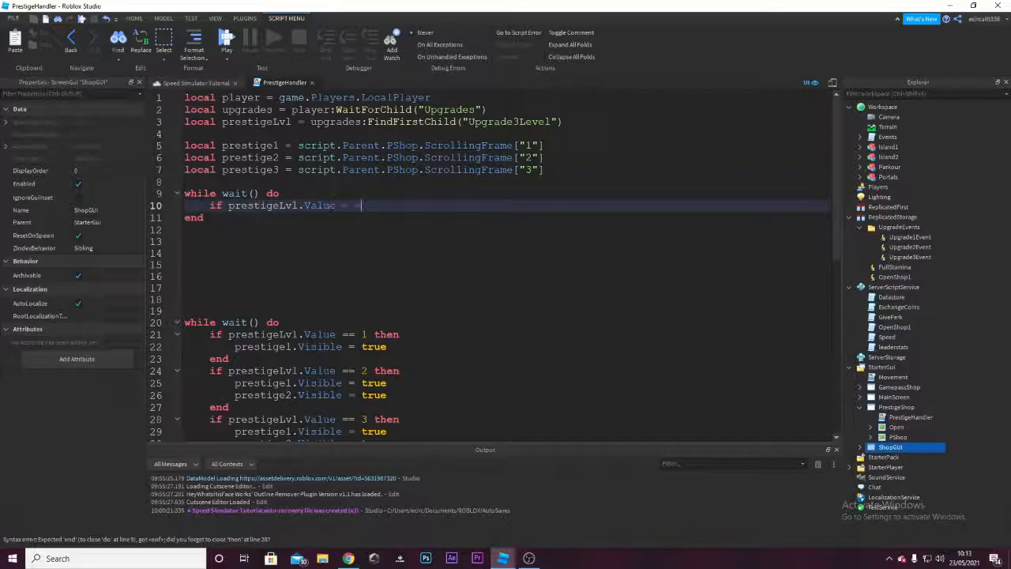
pyautogui.write('1 then')
pyautogui.press('Return')
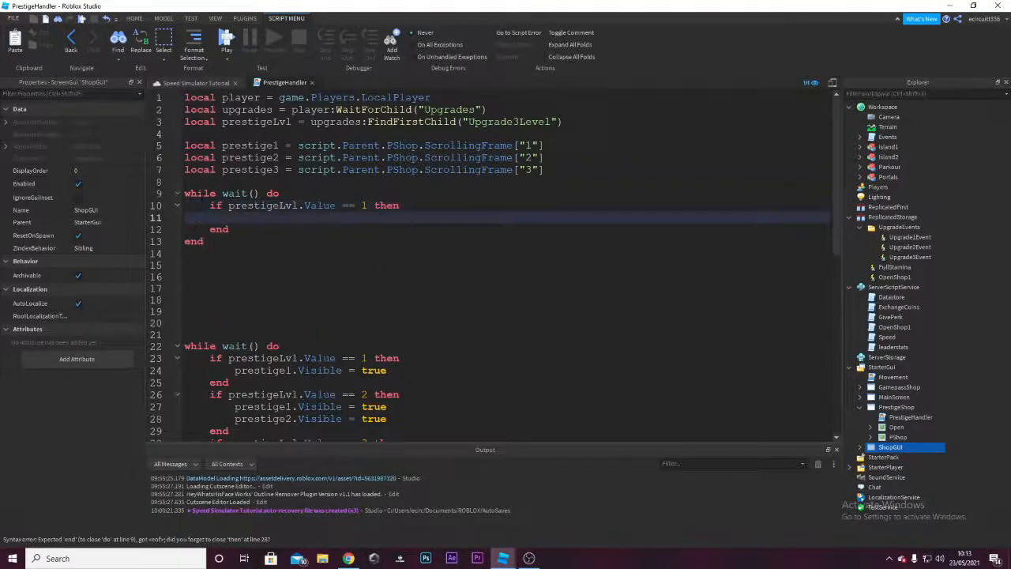
pyautogui.write('prestige1.')
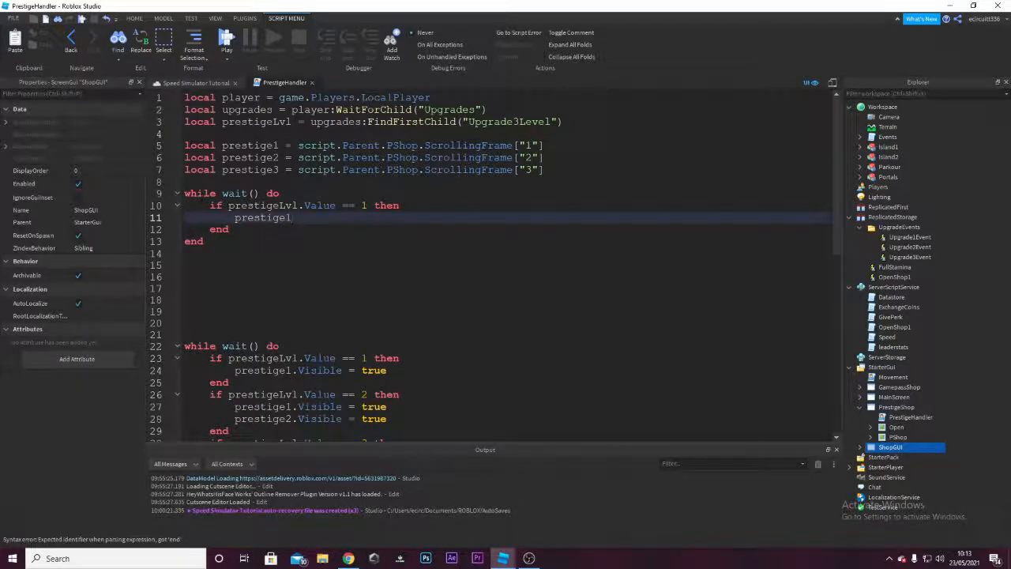
pyautogui.write('Visible')
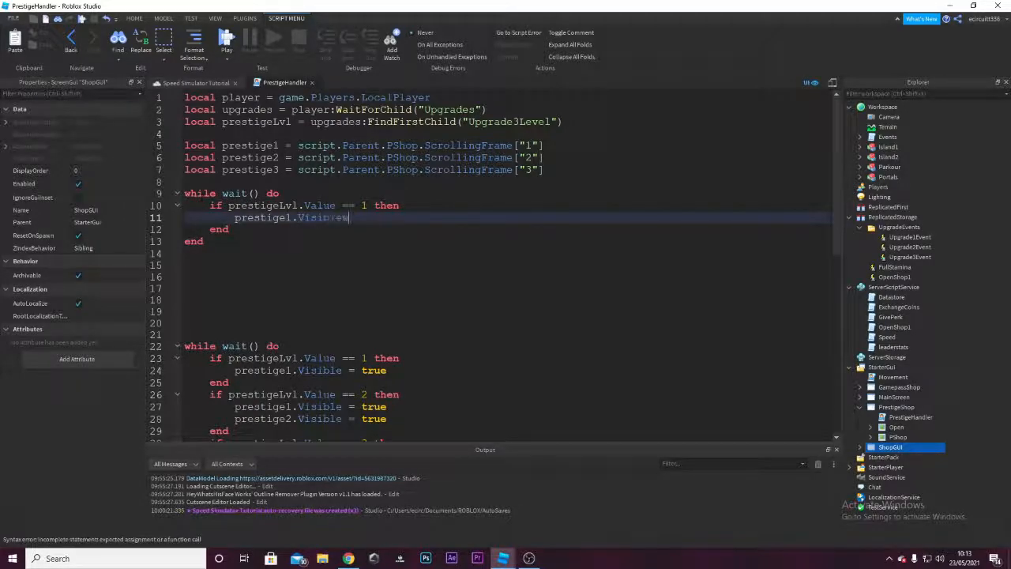
pyautogui.write(' = true')
pyautogui.press('Return')
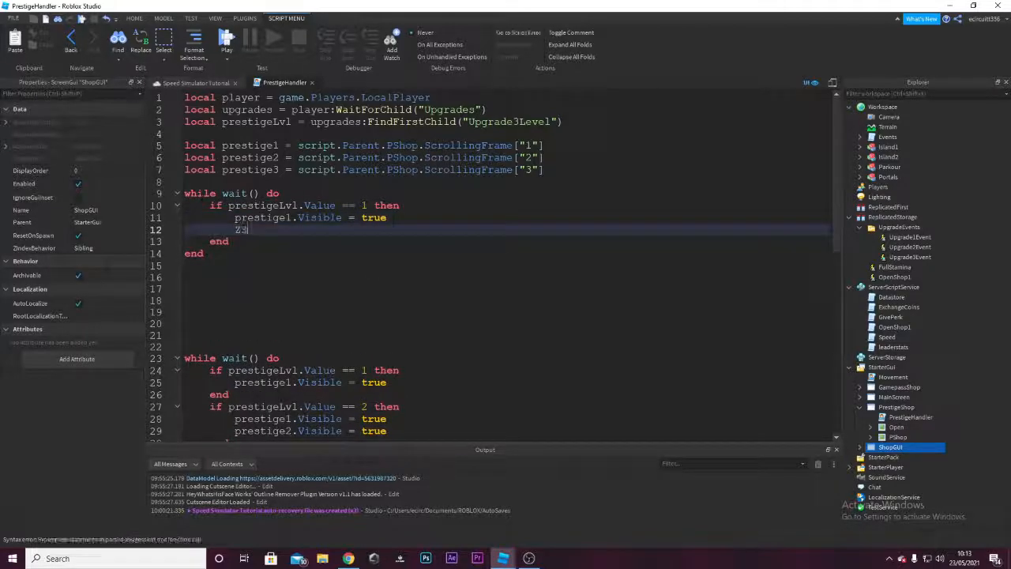
pyautogui.hotkey('ctrl', 'z')
pyautogui.hotkey('ctrl', 'y')
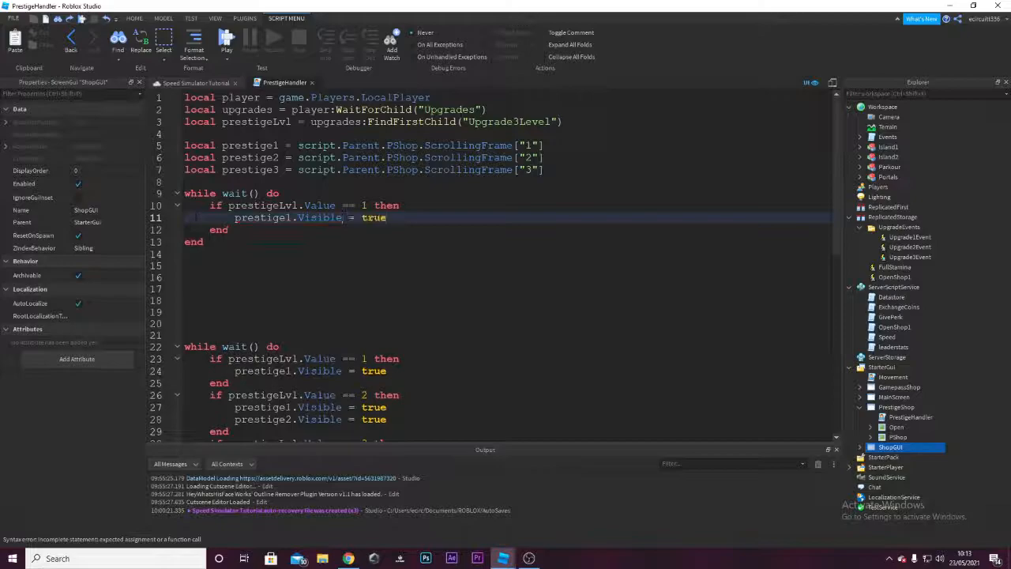
# Duplicate the prestigeLvl.Value == 1 if block twice below itself inside the while loop.
pyautogui.moveTo(185, 206); pyautogui.dragTo(229, 230)
pyautogui.hotkey('ctrl', 'c')
pyautogui.click(237, 229)
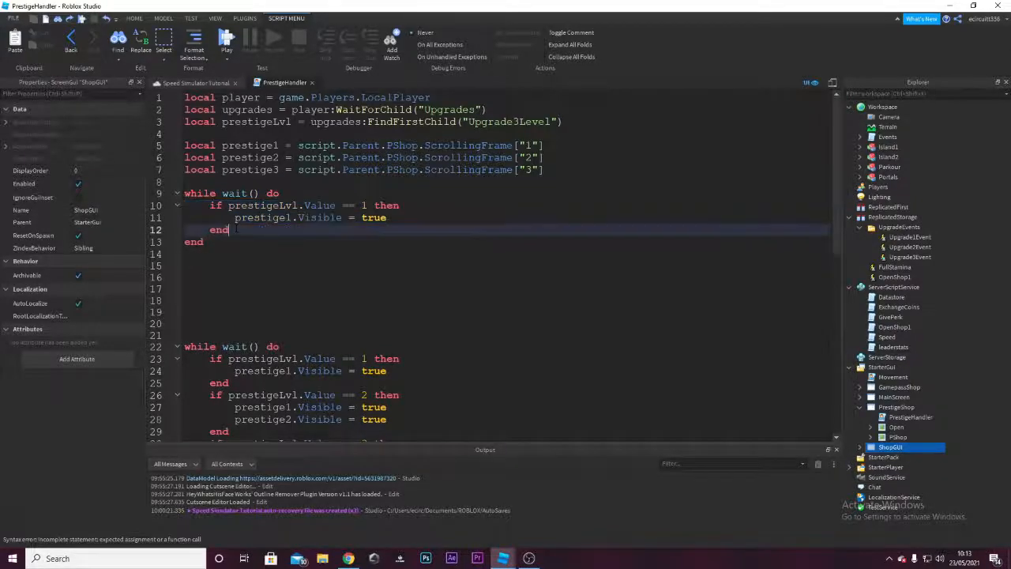
pyautogui.press('Return')
pyautogui.hotkey('ctrl', 'v')
pyautogui.press('Return')
pyautogui.hotkey('ctrl', 'v')
pyautogui.press('Return')
pyautogui.hotkey('ctrl', 'v')
pyautogui.hotkey('ctrl', 'z')
pyautogui.hotkey('ctrl', 'z')
pyautogui.hotkey('ctrl', 'z')
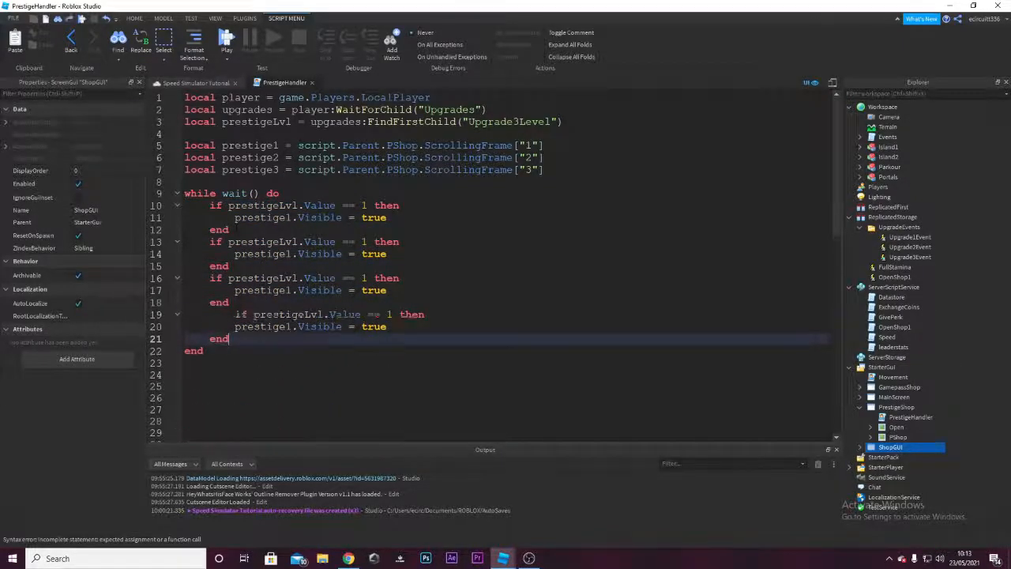
pyautogui.scroll(-1, 488, 133)
pyautogui.scroll(1, 488, 133)
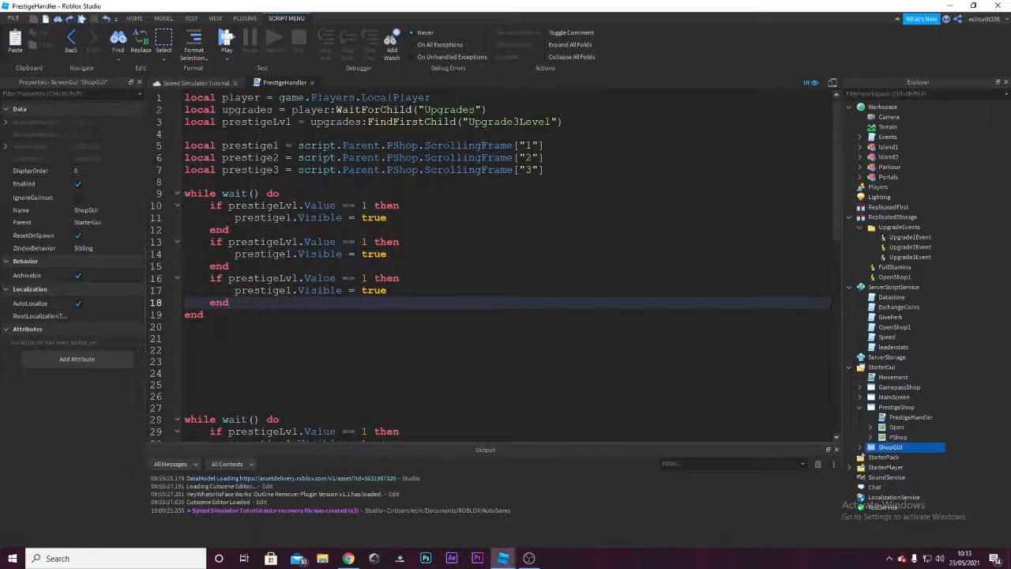
# Delete the reference while loop and the blank lines below the new loop's closing end.
pyautogui.scroll(-4, 489, 133)
pyautogui.scroll(-1, 316, 316)
pyautogui.scroll(4, 238, 232)
pyautogui.moveTo(205, 393); pyautogui.dragTo(207, 276)
pyautogui.press('BackSpace')
# Change the prestigeLvl.Value comparisons in the second and third if blocks to 2 and 3.
pyautogui.click(293, 216)
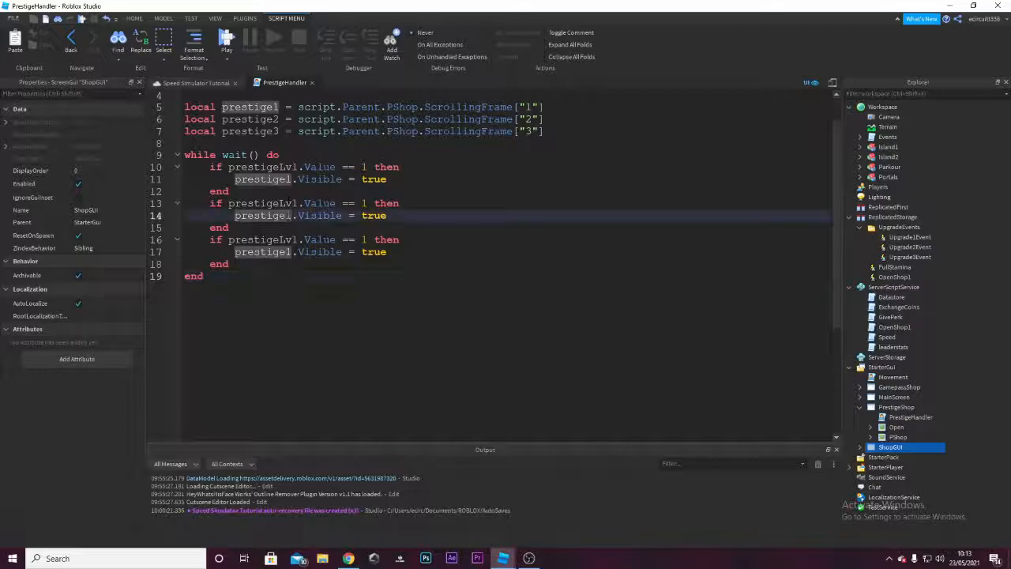
pyautogui.moveTo(292, 215); pyautogui.dragTo(286, 216)
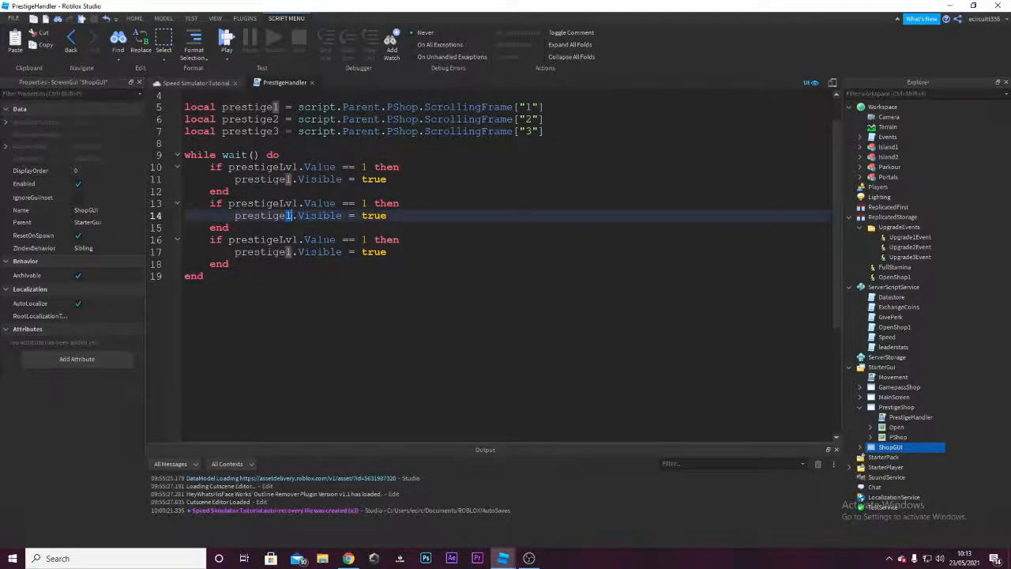
pyautogui.doubleClick(364, 203)
pyautogui.write('2')
pyautogui.doubleClick(365, 239)
pyautogui.write('3')
# Copy the prestige1.Visible = true line once more into the second if block and twice more into the third.
pyautogui.moveTo(386, 215); pyautogui.dragTo(233, 216)
pyautogui.hotkey('ctrl', 'c')
pyautogui.click(433, 215)
pyautogui.press('Return')
pyautogui.hotkey('ctrl', 'v')
pyautogui.click(414, 265)
pyautogui.press('Return')
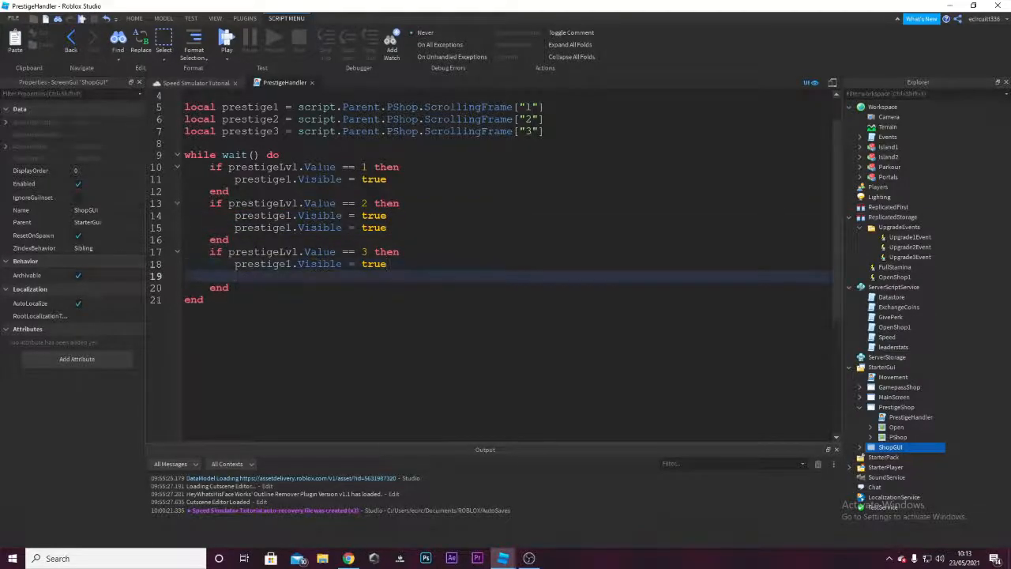
pyautogui.hotkey('ctrl', 'v')
pyautogui.press('Return')
pyautogui.hotkey('ctrl', 'v')
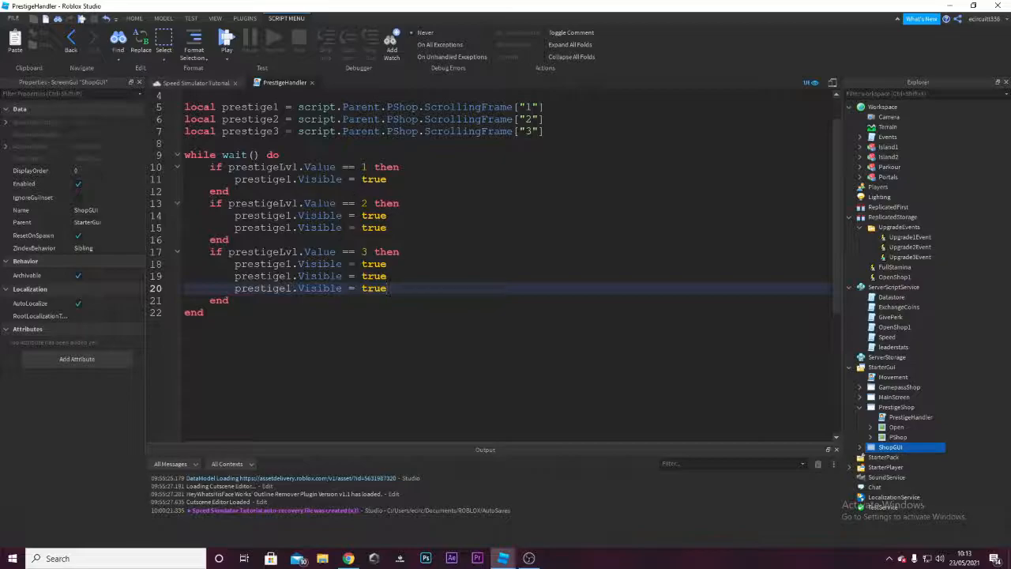
# Rename the copied lines to prestige2 in the second if block, and to prestige2 and prestige3 in the third.
pyautogui.moveTo(286, 228); pyautogui.dragTo(293, 228)
pyautogui.write('2')
pyautogui.moveTo(286, 277); pyautogui.dragTo(292, 289)
pyautogui.write('23')
pyautogui.press('End')
pyautogui.moveTo(387, 276); pyautogui.dragTo(349, 228)
pyautogui.click(400, 252)
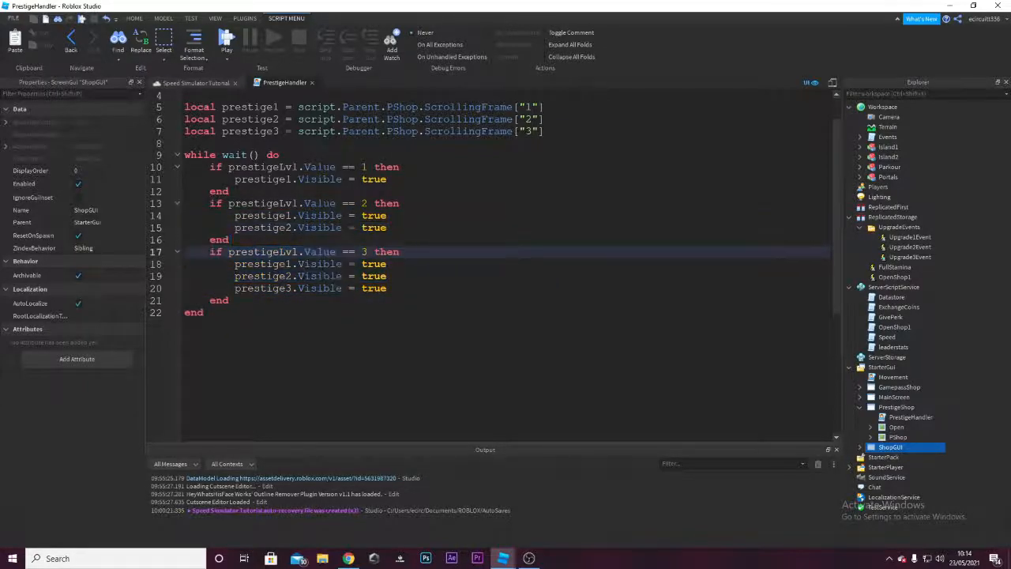
pyautogui.scroll(1, 408, 15)
pyautogui.scroll(1, 371, 131)
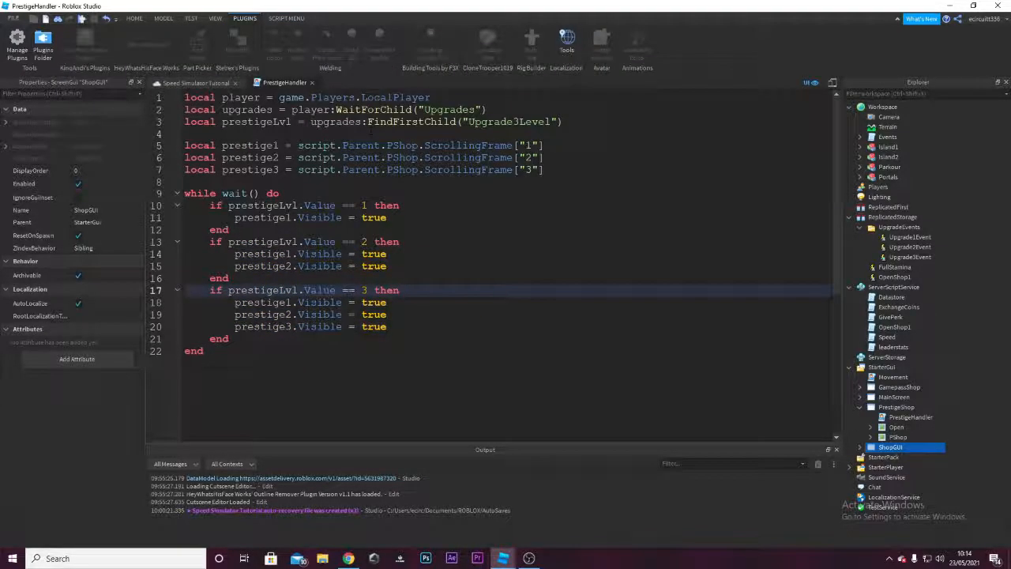
# Close the PrestigeHandler script, collapse PrestigeShop and open the Datastore script from ServerScriptService.
pyautogui.click(310, 83)
pyautogui.click(861, 408)
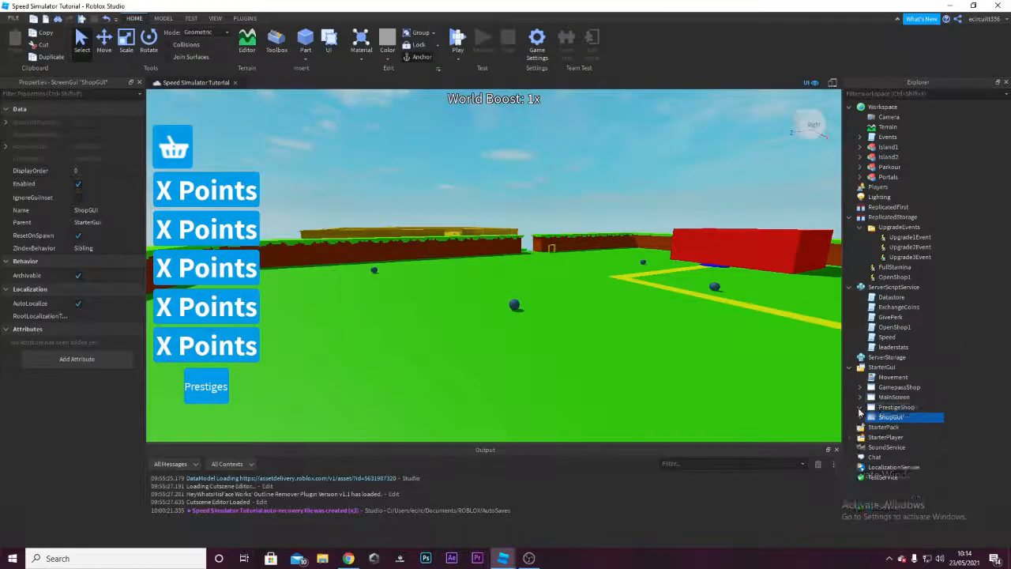
pyautogui.doubleClick(885, 300)
pyautogui.scroll(-4, 506, 260)
pyautogui.scroll(4, 505, 261)
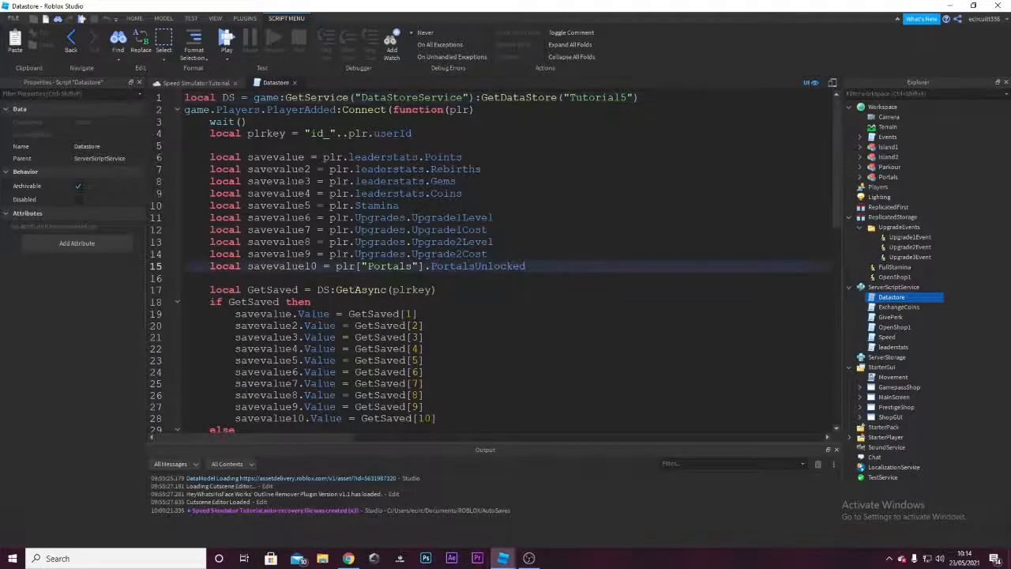
# Declare local savevalue11 = plr.Upgrades.Upgrade3Level on a new line below the savevalue10 declaration.
pyautogui.press('Return')
pyautogui.write('local savevalue11')
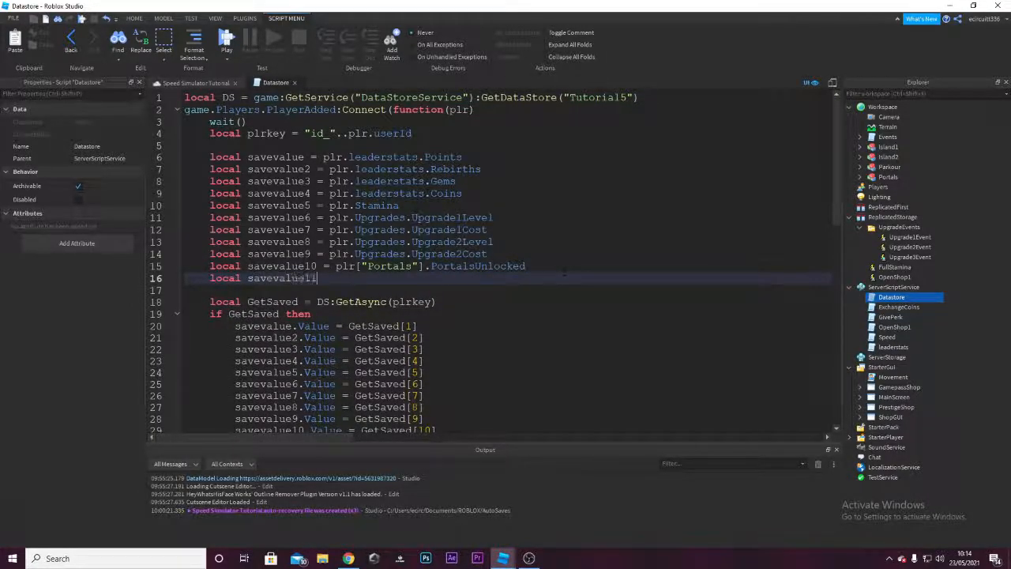
pyautogui.write(' = plr[')
pyautogui.write('3Level')
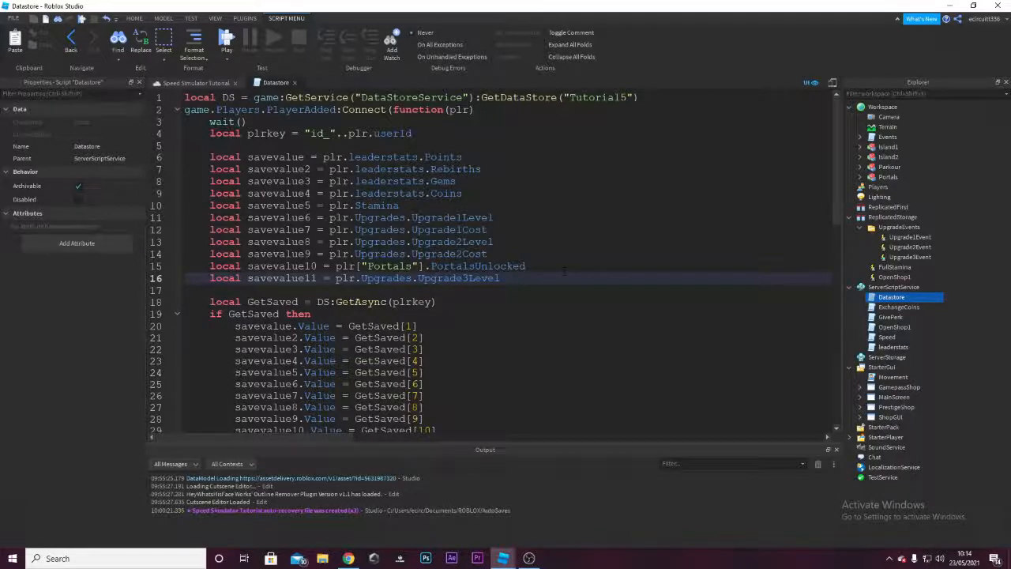
# Declare local savevalue12 = plr.Upgrades.Upgrade3Cost on the line below savevalue11.
pyautogui.press('Return')
pyautogui.write('local')
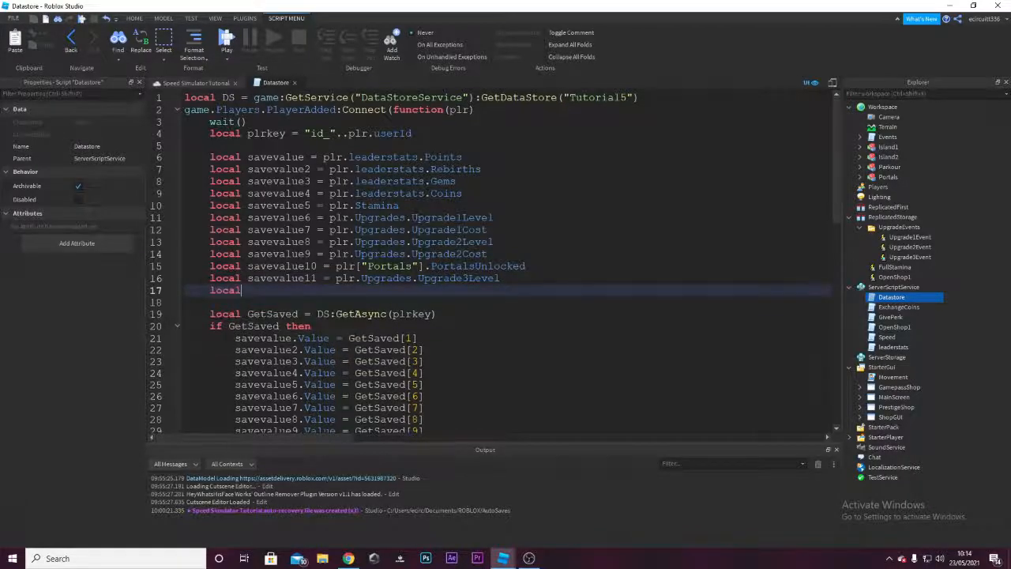
pyautogui.write(' savecalue123 = plr.Upgrades.Upgrade3Level')
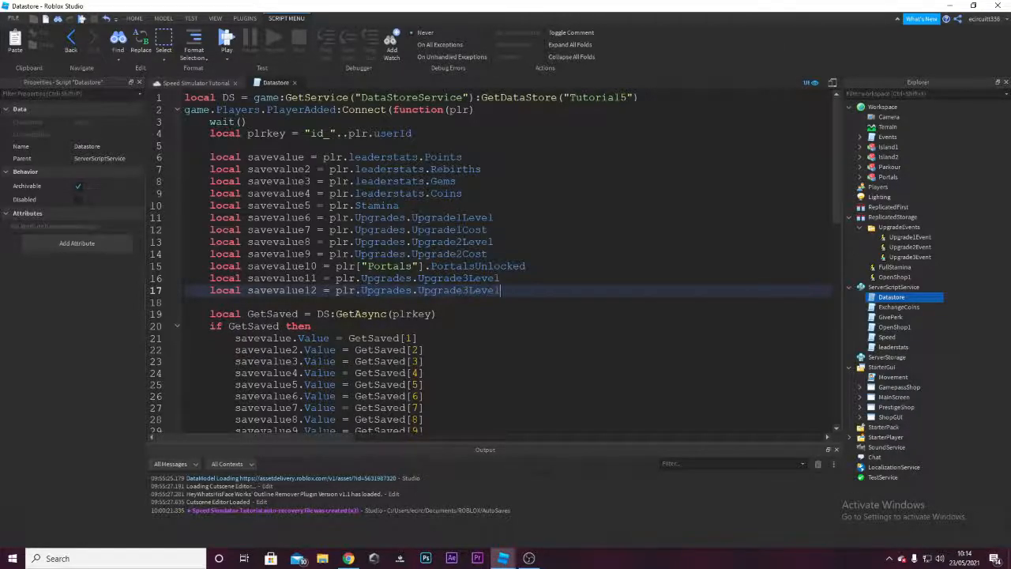
pyautogui.moveTo(511, 291); pyautogui.dragTo(470, 292)
pyautogui.write('Cost')
# Check the save value declarations in the reference project's SaveData script, and return to the Datastore script.
pyautogui.moveTo(503, 558)
pyautogui.click(560, 514)
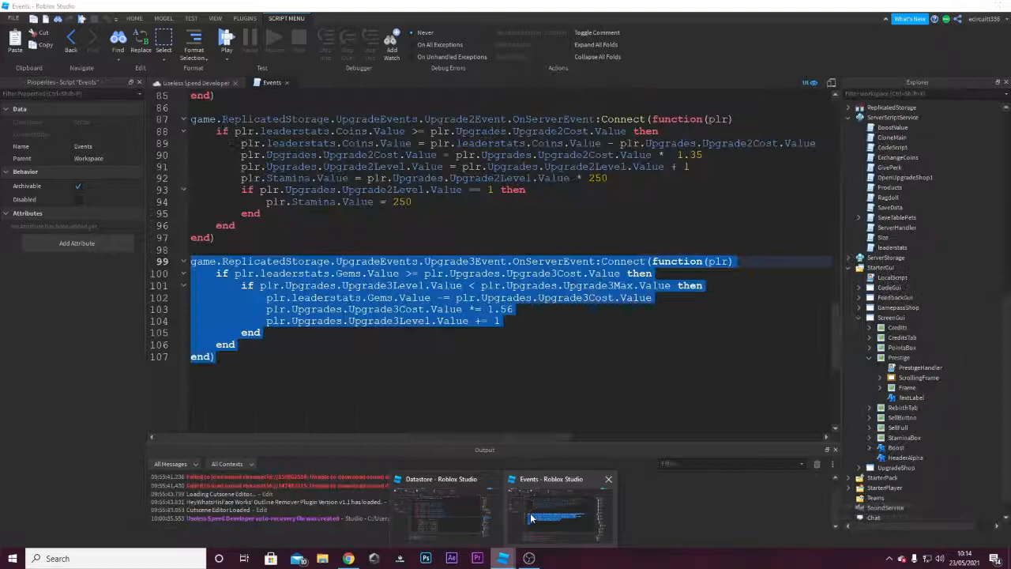
pyautogui.scroll(3, 917, 237)
pyautogui.doubleClick(893, 213)
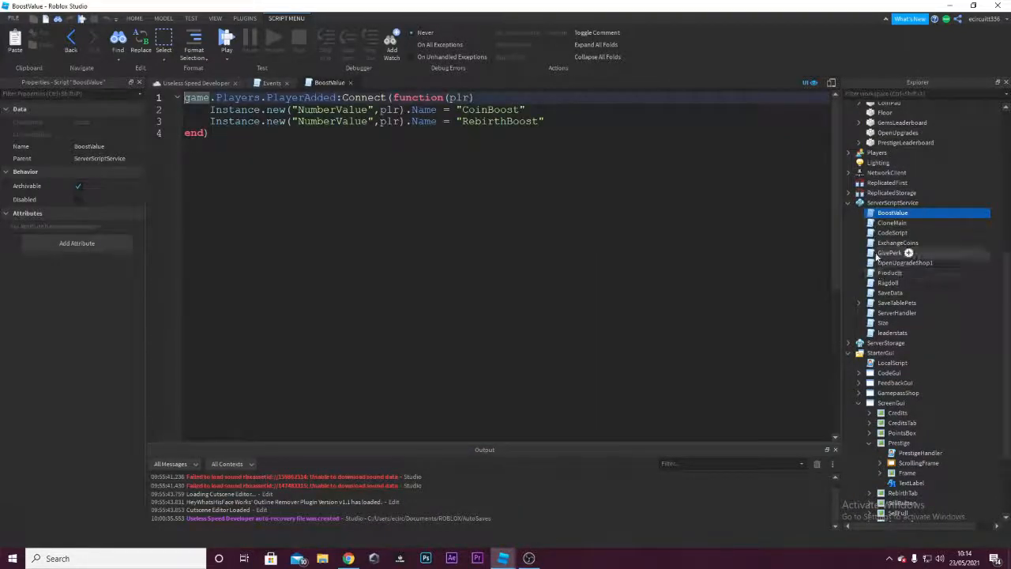
pyautogui.doubleClick(893, 293)
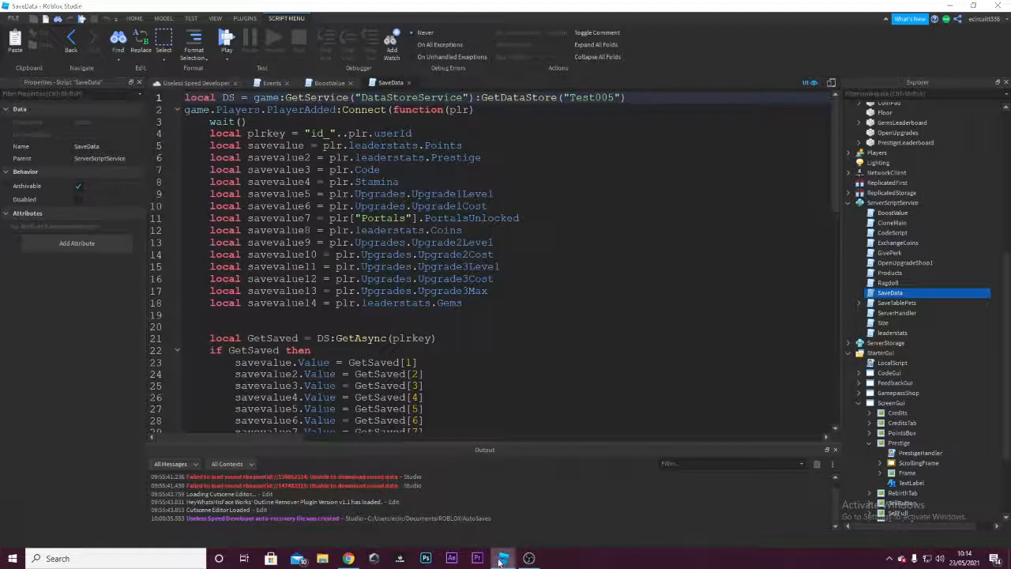
pyautogui.moveTo(503, 557)
pyautogui.click(453, 511)
# Duplicate the savevalue10.Value = GetSaved[10] line twice directly below itself.
pyautogui.scroll(-3, 489, 261)
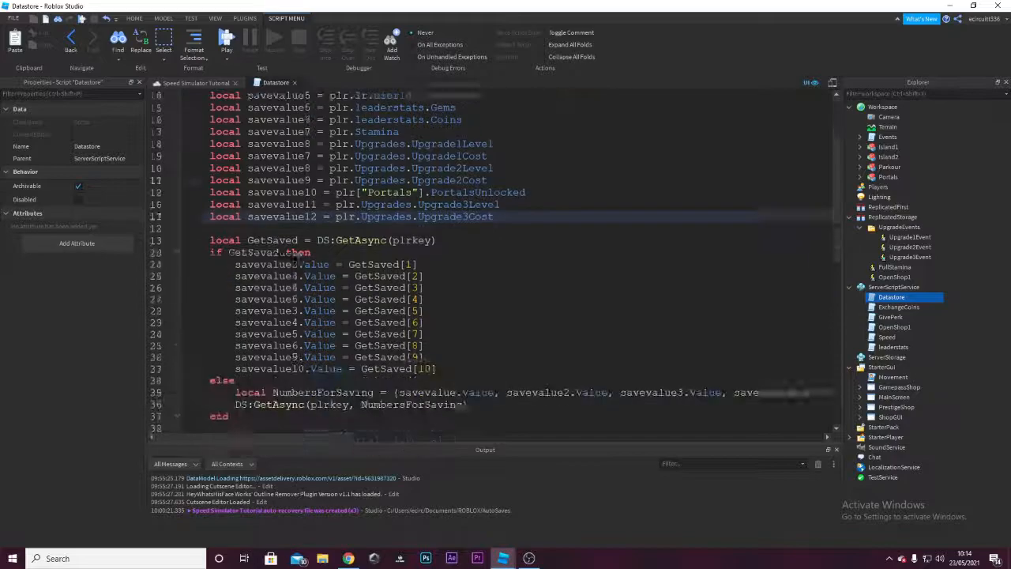
pyautogui.moveTo(185, 344); pyautogui.dragTo(237, 332)
pyautogui.hotkey('ctrl', 'c')
pyautogui.click(494, 332)
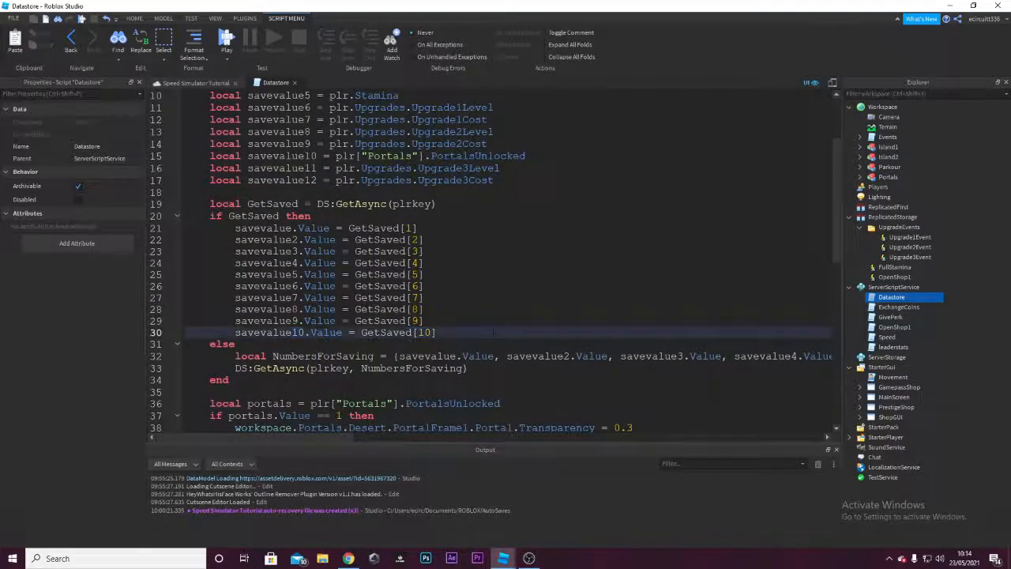
pyautogui.press('Return')
pyautogui.hotkey('ctrl', 'v')
pyautogui.press('Return')
pyautogui.hotkey('ctrl', 'v')
# Renumber the two copied lines to savevalue11.Value = GetSaved[11] and savevalue12.Value = GetSaved[112].
pyautogui.press('Up')
pyautogui.press('Left')
pyautogui.press('BackSpace')
pyautogui.write('1')
pyautogui.press('Down')
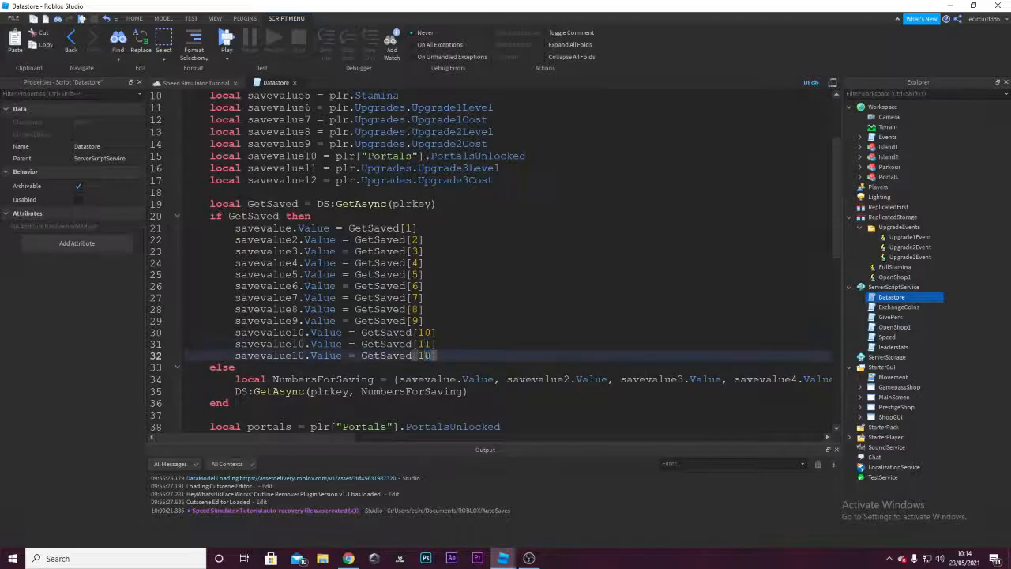
pyautogui.moveTo(537, 380); pyautogui.dragTo(170, 299)
pyautogui.click(306, 344)
pyautogui.press('BackSpace')
pyautogui.write('1')
pyautogui.press('Down')
pyautogui.press('BackSpace')
pyautogui.write('2')
# Examine the full list of entries in the long NumbersForSaving table line.
pyautogui.doubleClick(592, 380)
pyautogui.moveTo(593, 381); pyautogui.dragTo(836, 381)
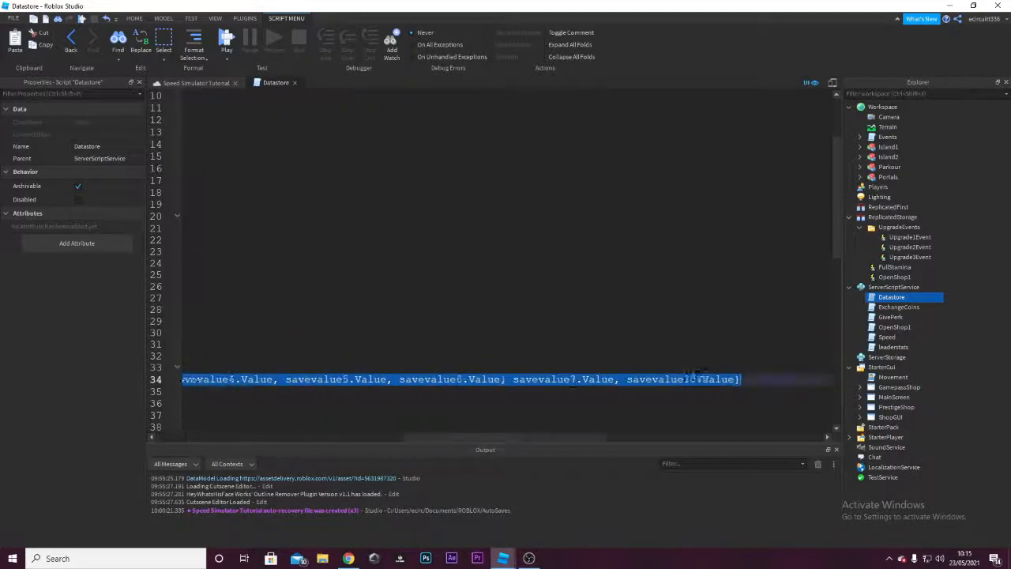
pyautogui.click(758, 368)
pyautogui.moveTo(378, 442); pyautogui.dragTo(384, 434)
pyautogui.moveTo(566, 454); pyautogui.dragTo(456, 515)
pyautogui.moveTo(330, 438); pyautogui.dragTo(335, 441)
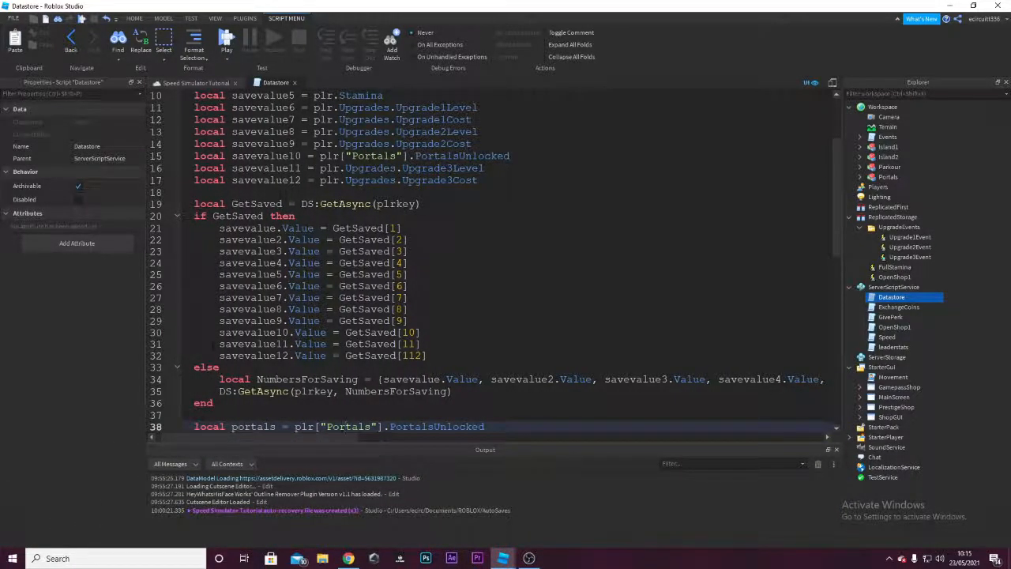
pyautogui.moveTo(190, 379); pyautogui.dragTo(368, 391)
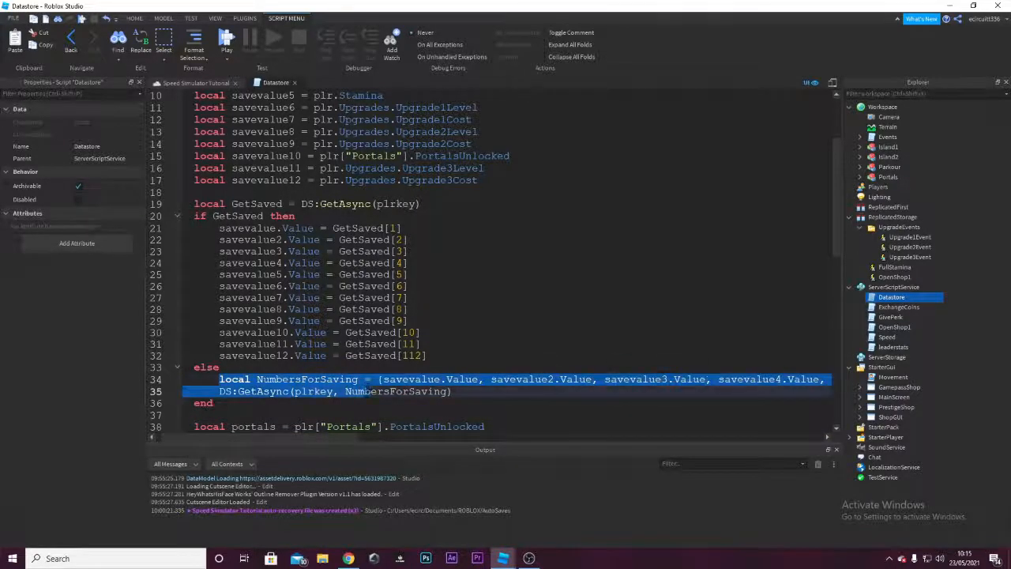
pyautogui.click(368, 392)
pyautogui.hotkey('ctrl', 'Right')
pyautogui.hotkey('ctrl', 'Right')
pyautogui.hotkey('ctrl', 'Right')
pyautogui.hotkey('ctrl', 'Right')
pyautogui.hotkey('ctrl', 'Right')
pyautogui.hotkey('ctrl', 'Right')
pyautogui.hotkey('ctrl', 'Right')
pyautogui.hotkey('ctrl', 'Right')
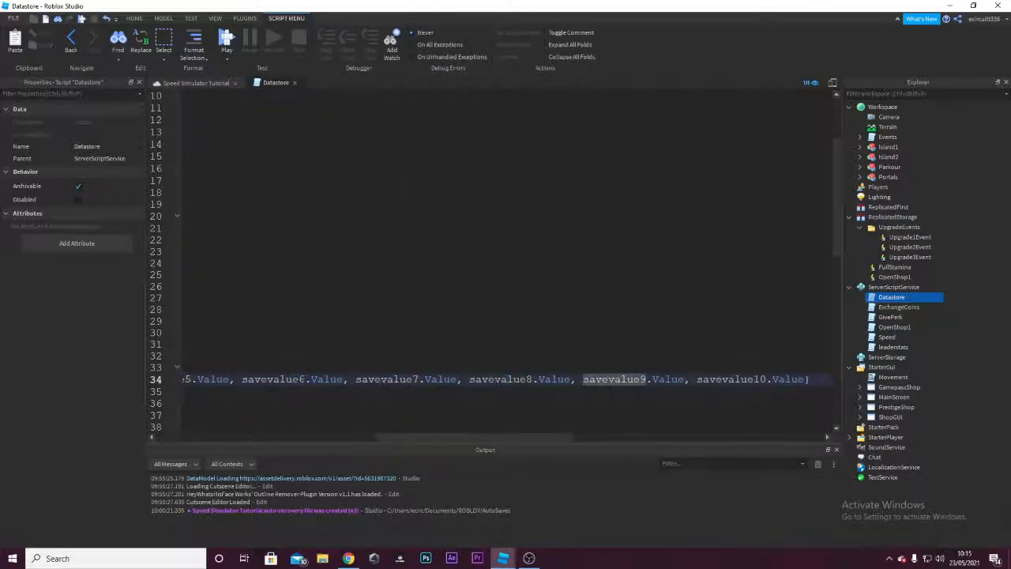
pyautogui.hotkey('shift', 'Home')
# Break the NumbersForSaving table onto new lines before savevalue4.Value and before savevalue8.Value.
pyautogui.click(724, 379)
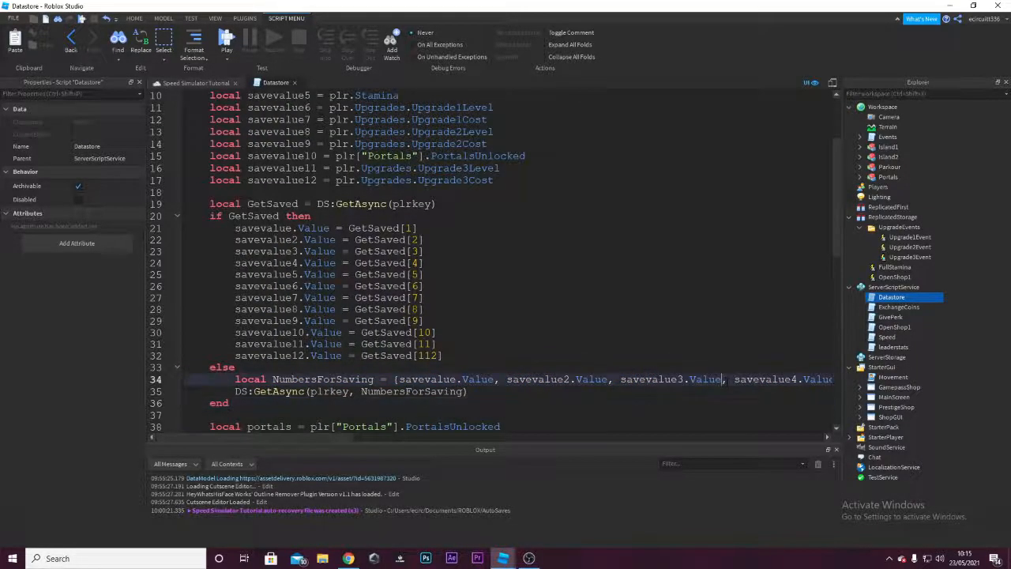
pyautogui.press('Right')
pyautogui.press('Right')
pyautogui.press('Return')
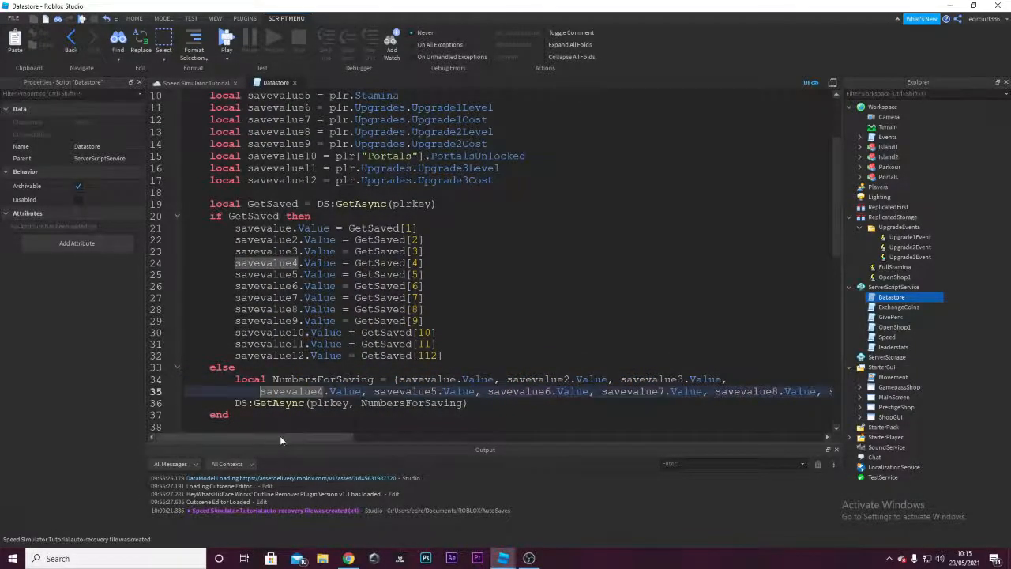
pyautogui.click(710, 393)
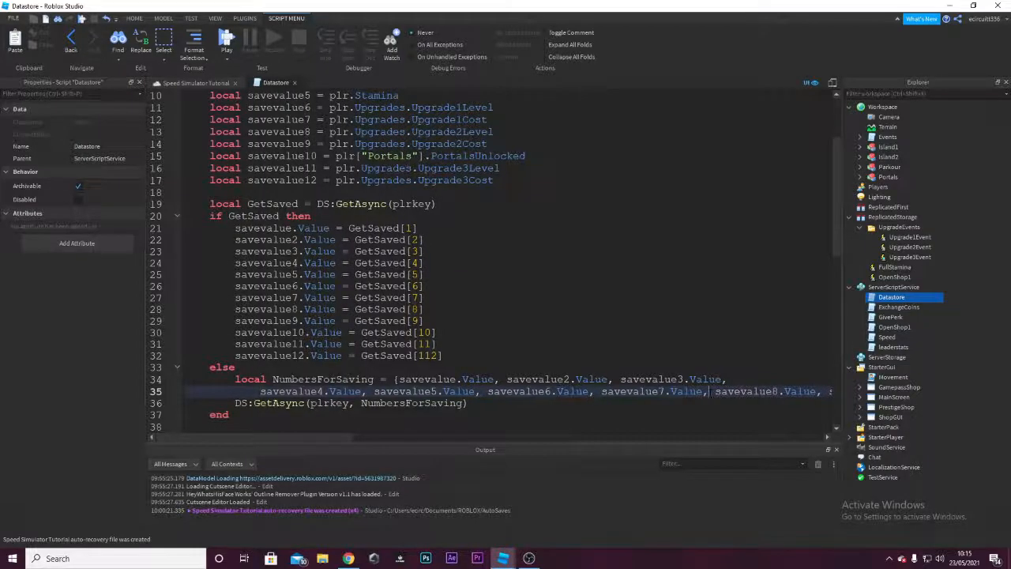
pyautogui.press('Return')
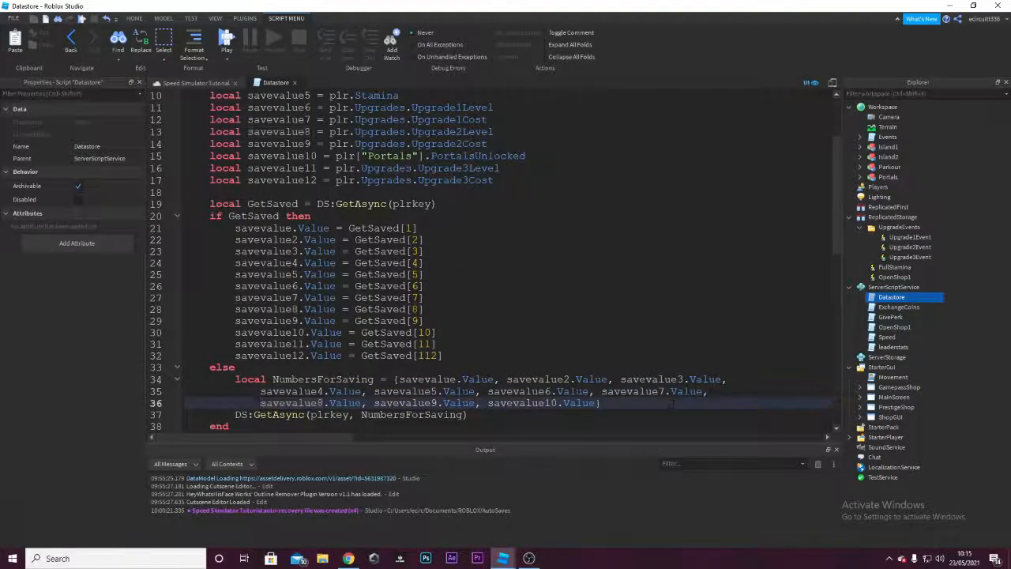
# Duplicate the savevalue10.Value entry at the end of the NumbersForSaving table and renumber the copy to savevalue11.Value.
pyautogui.click(598, 412)
pyautogui.click(601, 403)
pyautogui.moveTo(601, 403); pyautogui.dragTo(473, 403)
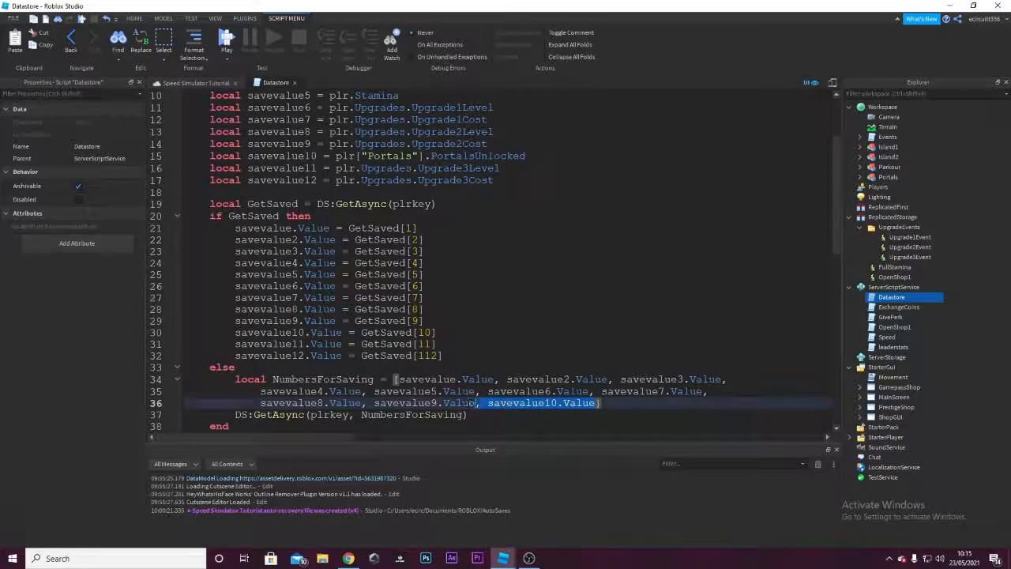
pyautogui.hotkey('ctrl', 'c')
pyautogui.press('Right')
pyautogui.hotkey('ctrl', 'v')
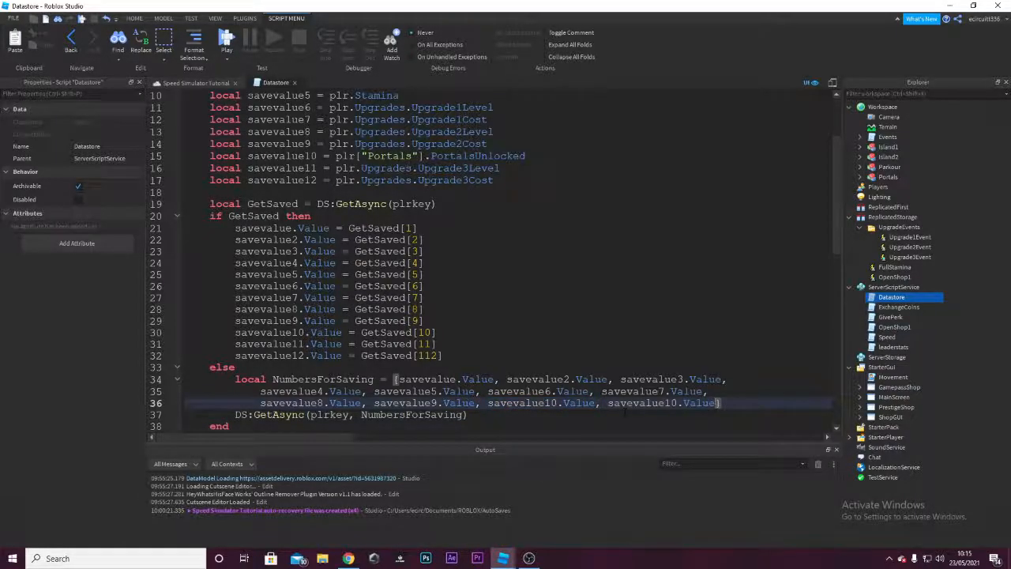
pyautogui.press('Left')
pyautogui.press('Left')
pyautogui.press('Left')
pyautogui.press('Left')
pyautogui.press('Left')
pyautogui.press('Left')
pyautogui.press('BackSpace')
pyautogui.write('1')
# Add savevalue12.Value on a new last line of the NumbersForSaving table, followed by a blank line above DS:GetAsync.
pyautogui.press('Return')
pyautogui.hotkey('ctrl', 'v')
pyautogui.moveTo(260, 415); pyautogui.dragTo(273, 415)
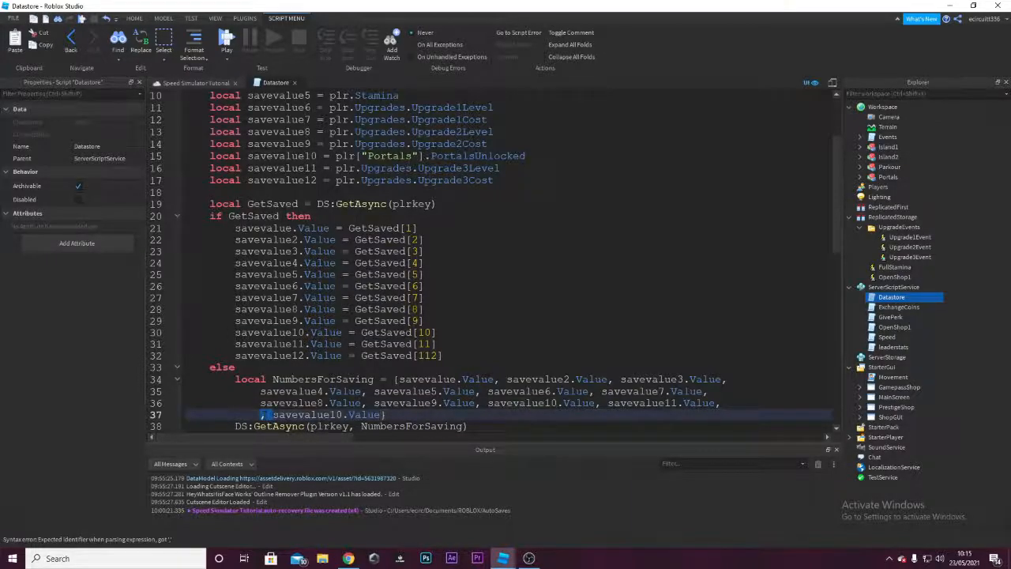
pyautogui.press('BackSpace')
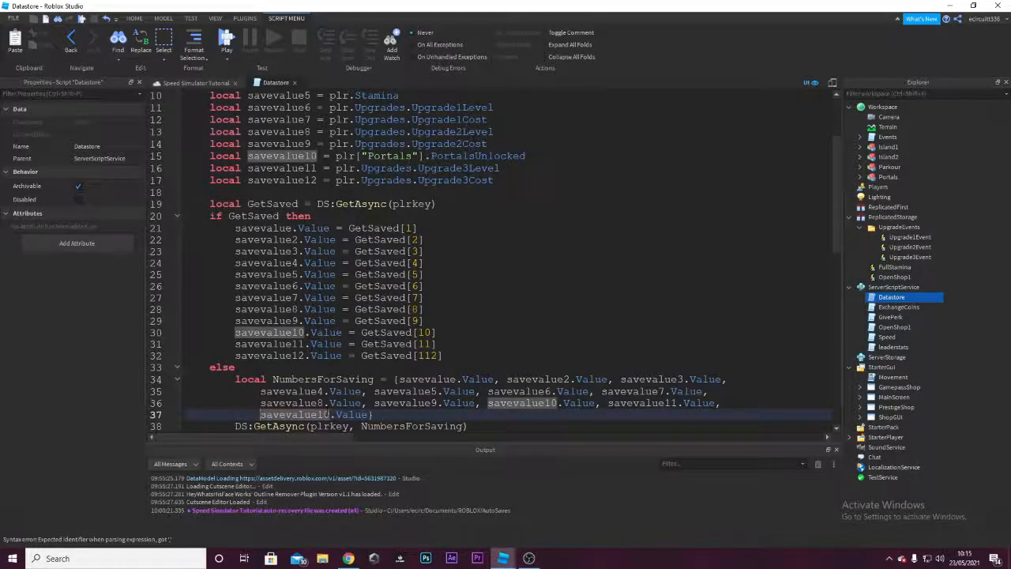
pyautogui.write('2')
pyautogui.press('Return')
pyautogui.scroll(-3, 490, 261)
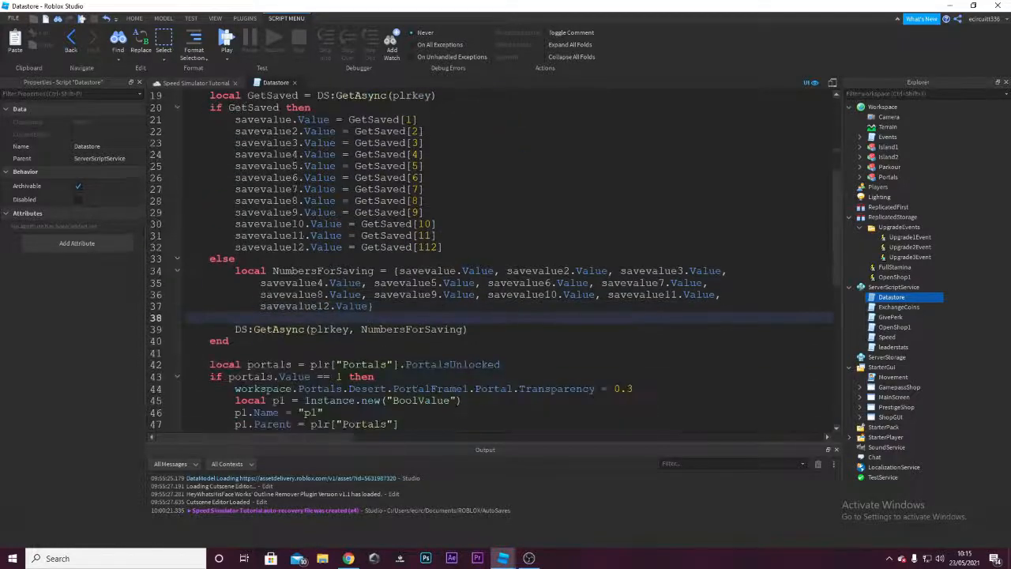
pyautogui.click(415, 329)
pyautogui.press('Down')
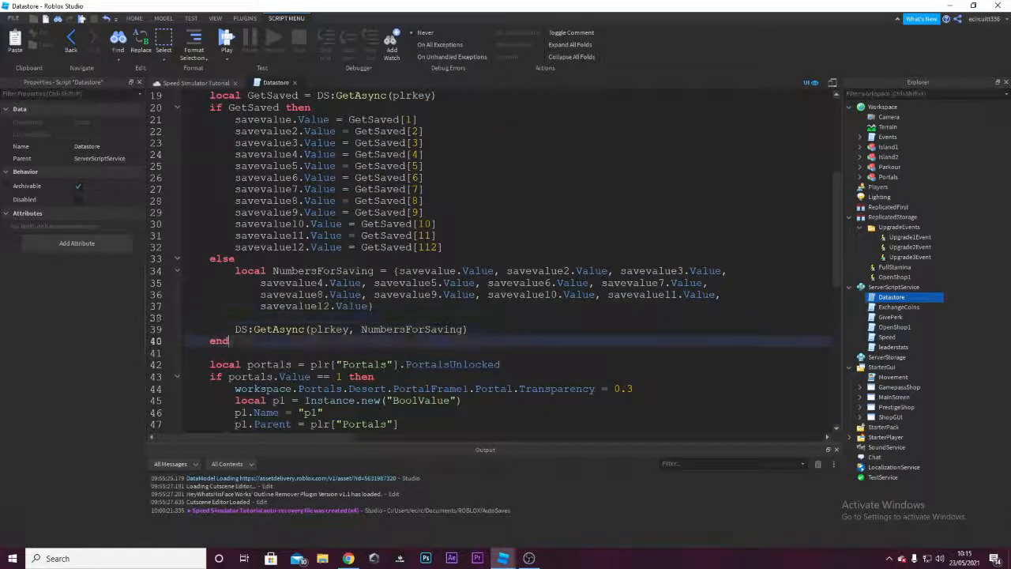
# Break the DS:SetAsync table in the PlayerRemoving function onto new lines before the Gems, Upgrade1Level, Upgrade2Level and PortalsUnlocked entries.
pyautogui.scroll(-1, 410, 343)
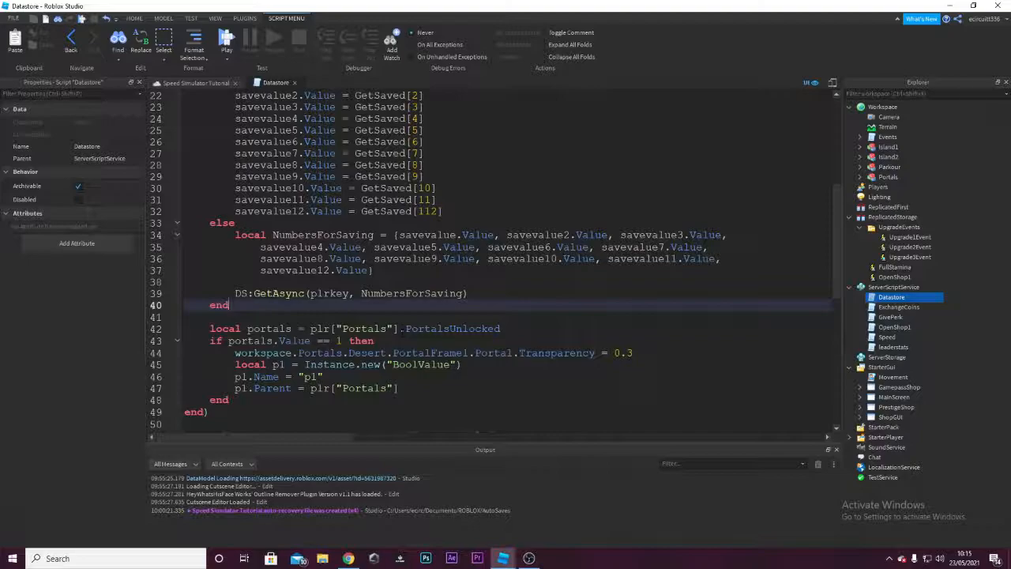
pyautogui.scroll(-2, 490, 261)
pyautogui.scroll(-2, 490, 261)
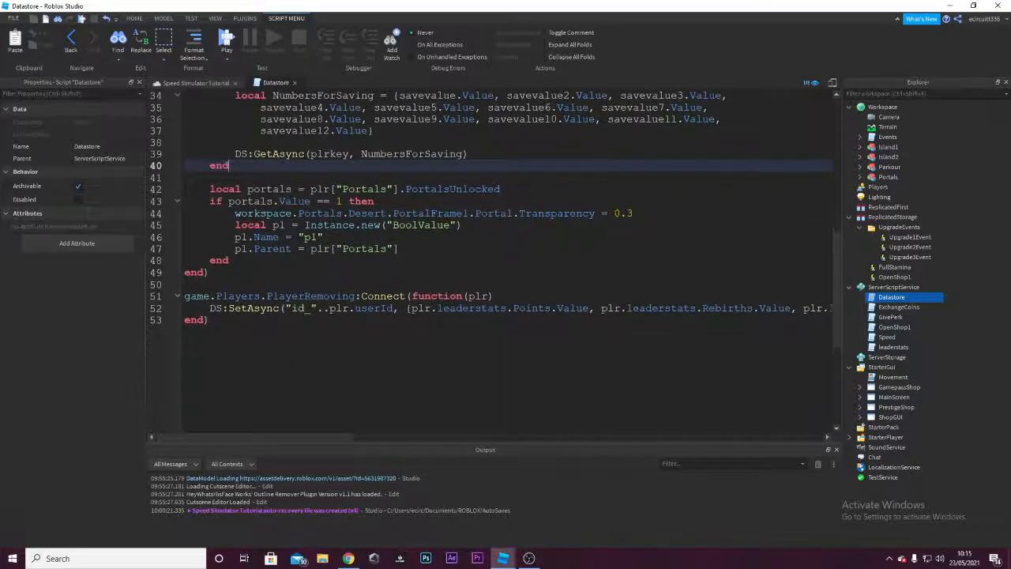
pyautogui.moveTo(344, 437); pyautogui.dragTo(195, 408)
pyautogui.click(539, 309)
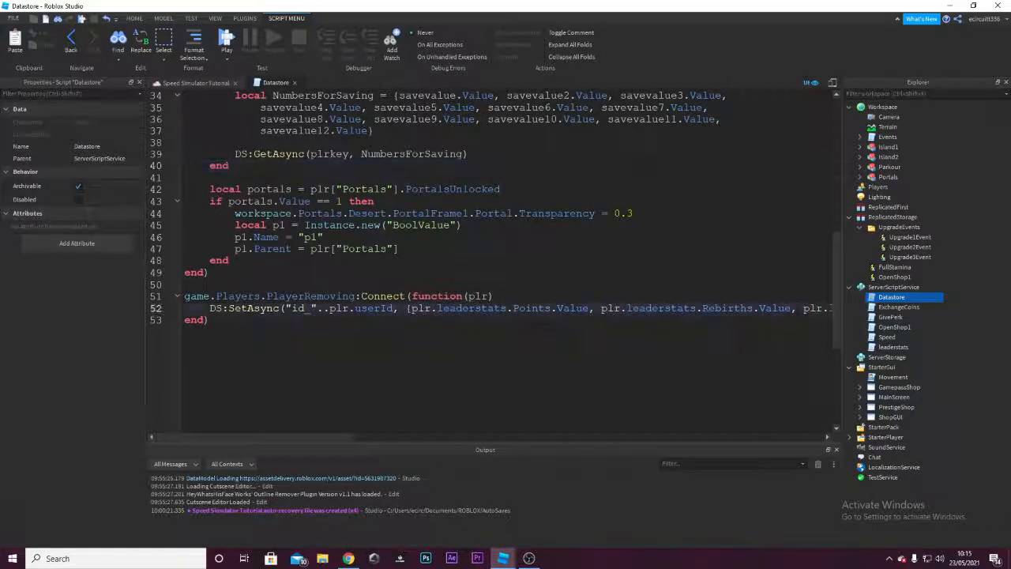
pyautogui.press('Return')
pyautogui.click(711, 320)
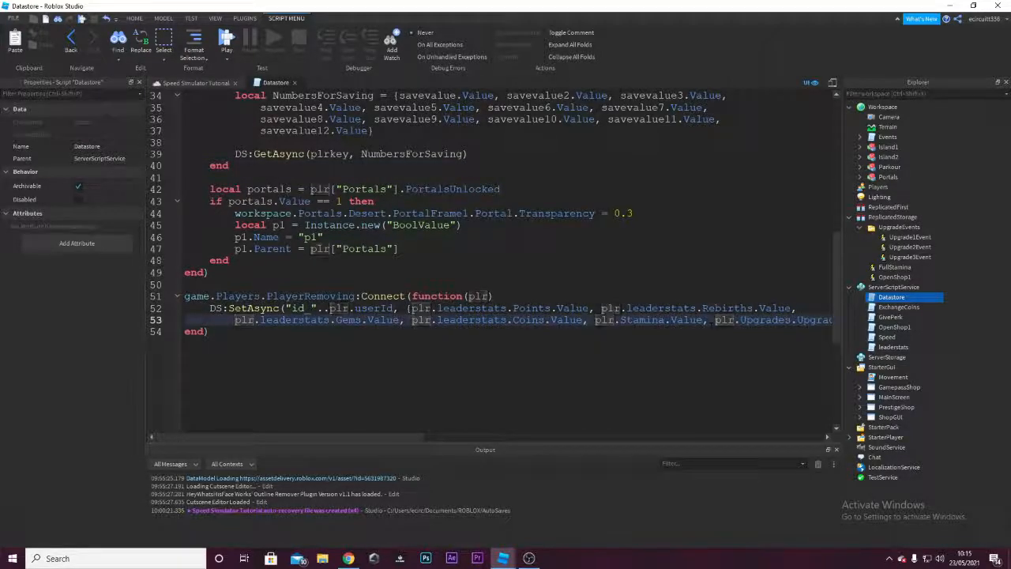
pyautogui.press('Return')
pyautogui.click(657, 332)
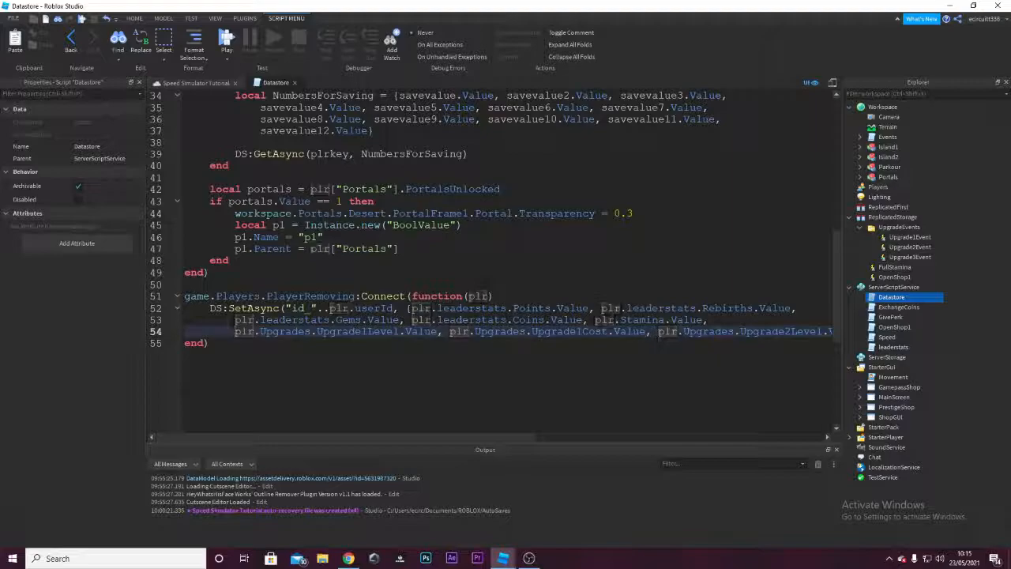
pyautogui.press('Return')
pyautogui.click(653, 343)
pyautogui.press('Return')
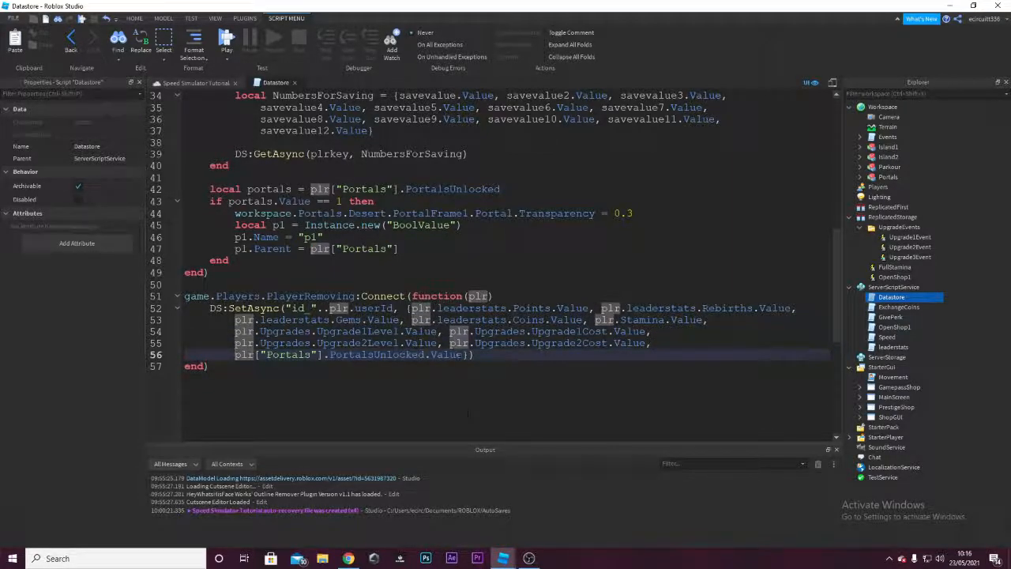
# Append plr.Upgrades.Upgrade3Level.Value after the PortalsUnlocked entry in the DS:SetAsync table.
pyautogui.click(464, 355)
pyautogui.write(', plr')
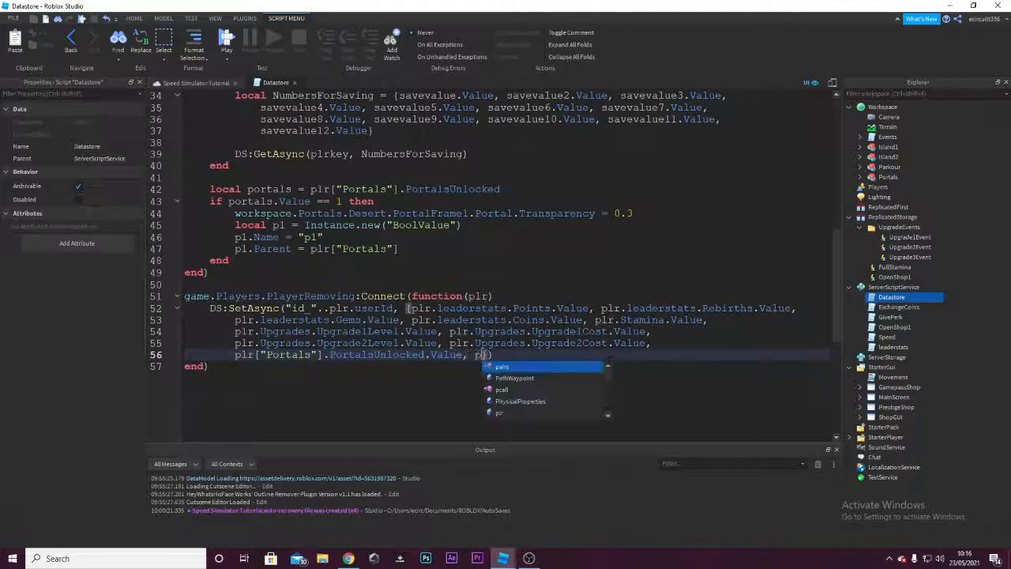
pyautogui.write('.UP')
pyautogui.press('BackSpace')
pyautogui.press('BackSpace')
pyautogui.write('Upgrades.Upg')
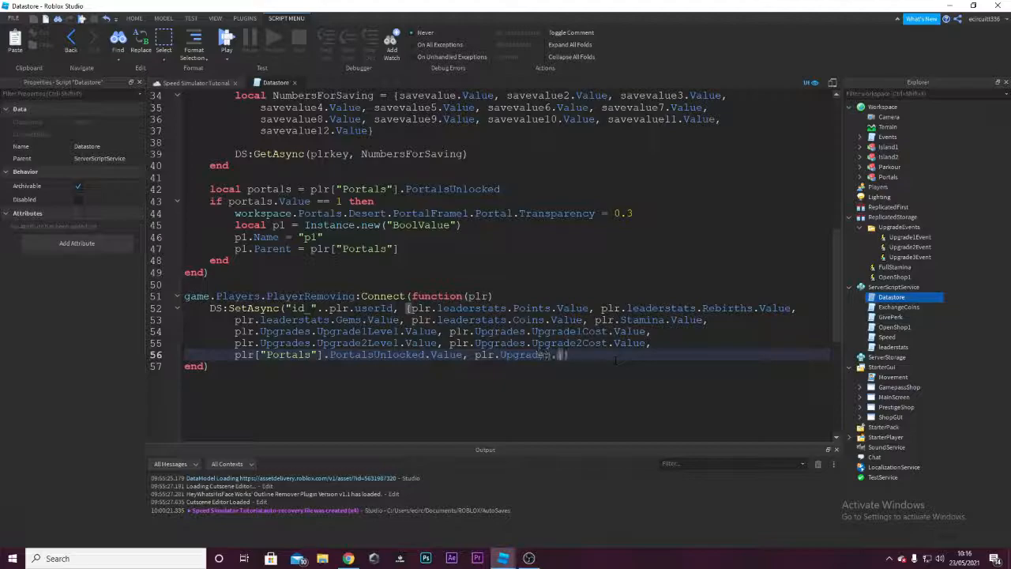
pyautogui.write('rade1')
pyautogui.press('BackSpace')
pyautogui.write('3Level')
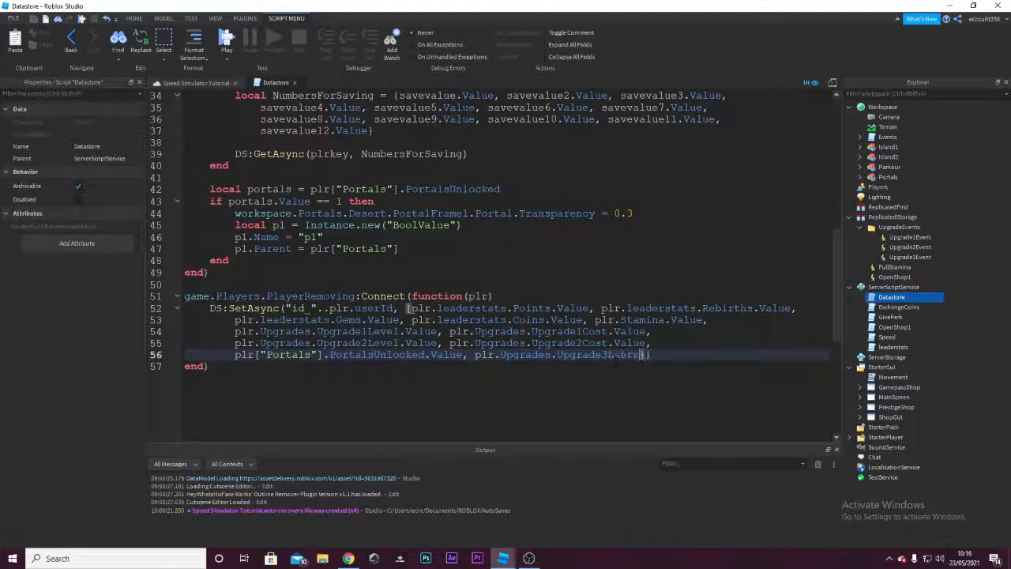
pyautogui.write('.Value')
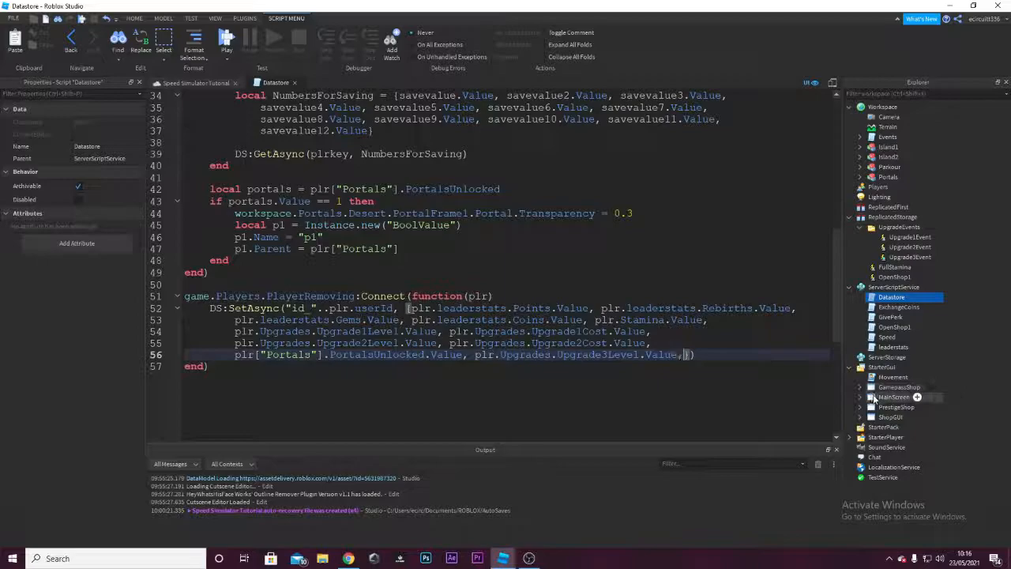
# Add plr.Upgrades.Upgrade3Cost.Value on a new last line of the DS:SetAsync table and close the Datastore script.
pyautogui.write(',')
pyautogui.press('Return')
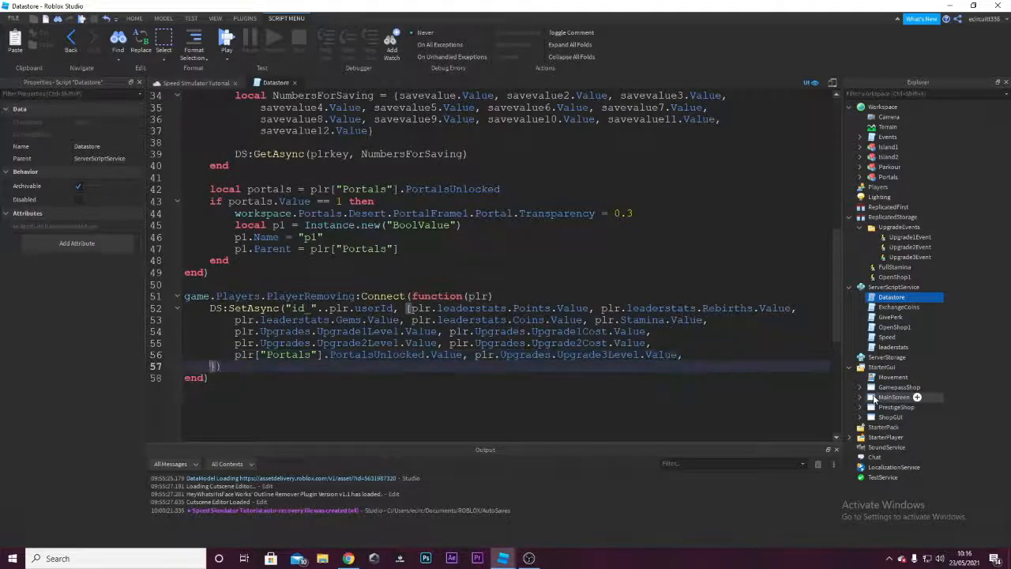
pyautogui.press('BackSpace')
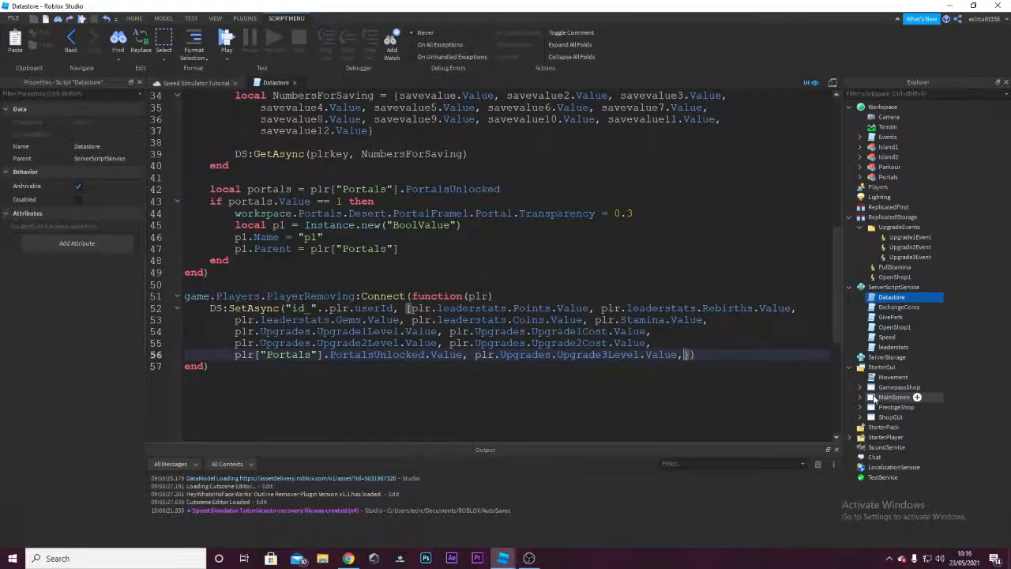
pyautogui.press('Return')
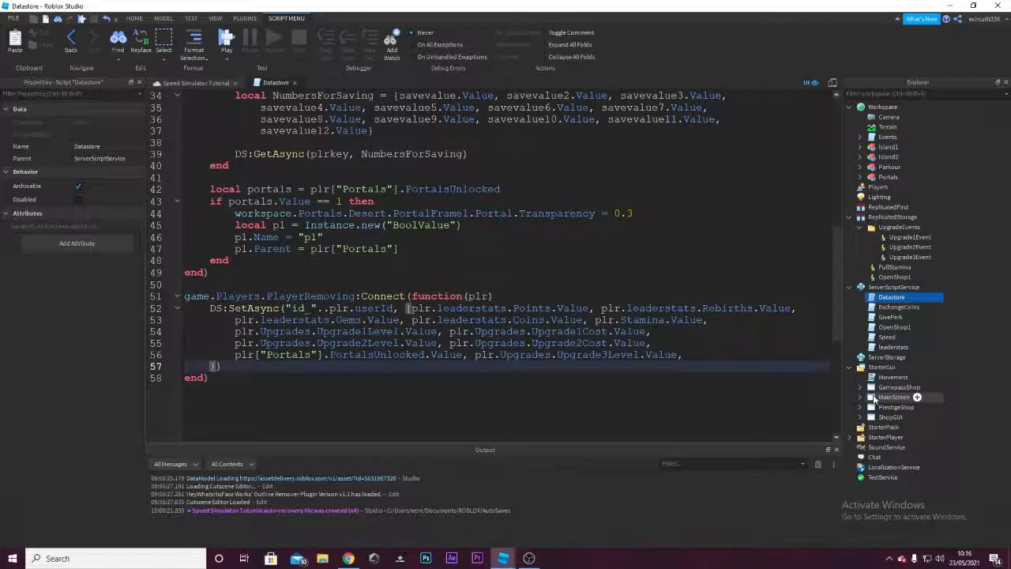
pyautogui.write('plr')
pyautogui.press('BackSpace')
pyautogui.press('BackSpace')
pyautogui.press('BackSpace')
pyautogui.press('Tab')
pyautogui.write('plr./')
pyautogui.press('BackSpace')
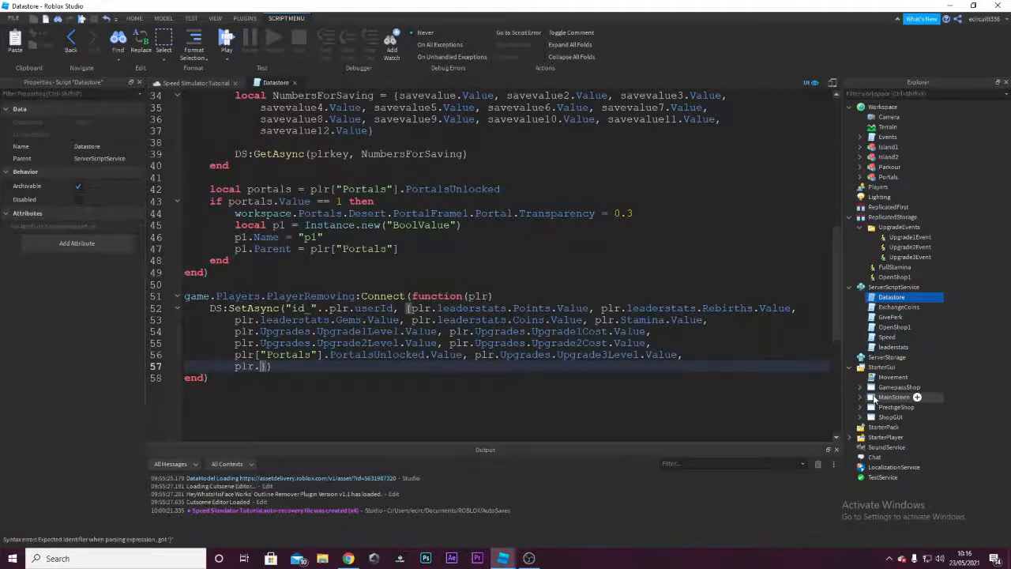
pyautogui.write('Upgrades.U')
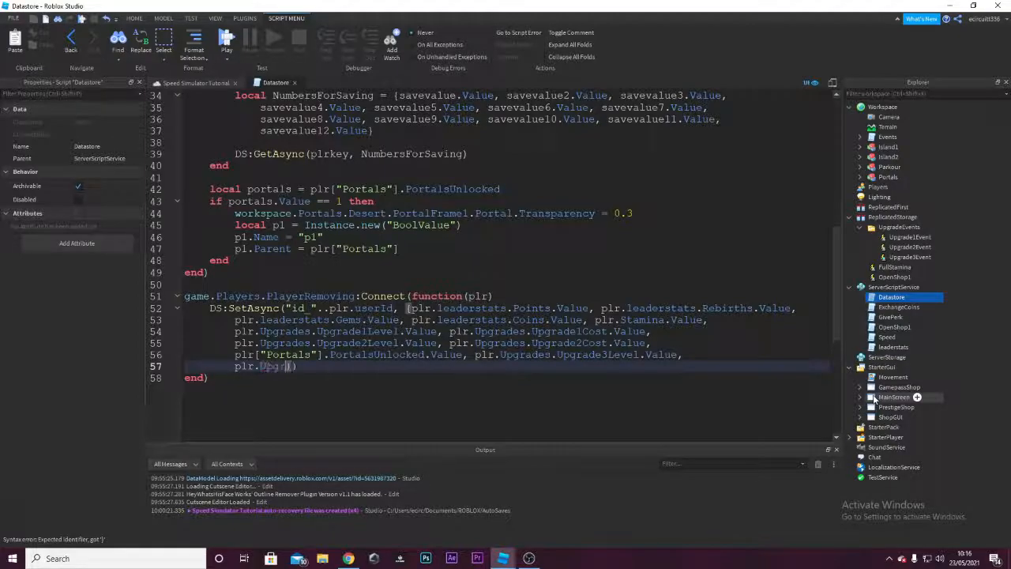
pyautogui.write('pgrade')
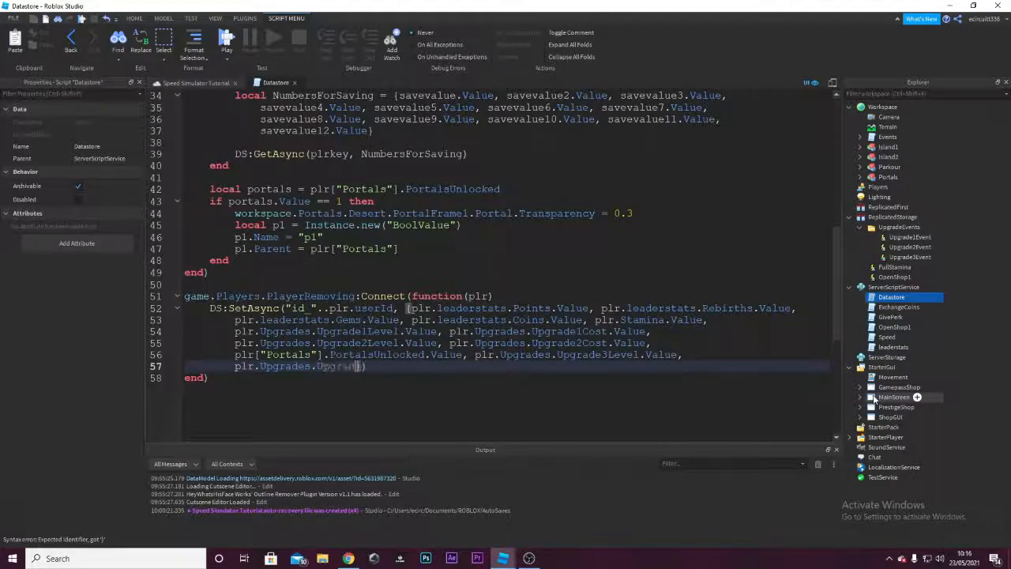
pyautogui.write('3Cost.V')
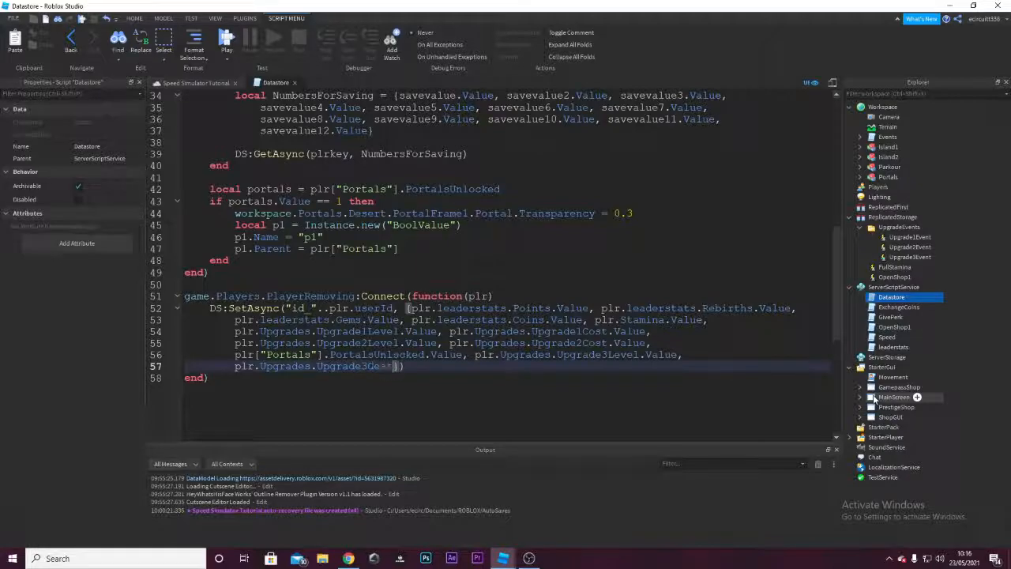
pyautogui.write('alue')
pyautogui.click(294, 82)
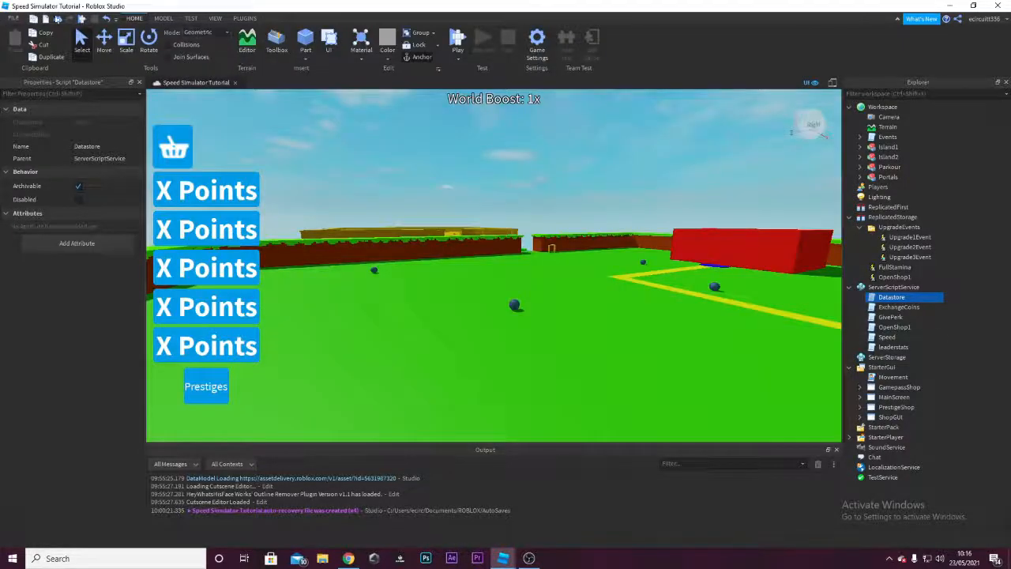
# Playtest the game by running the character past the red and blue blocks, check the output for errors, and stop the test.
pyautogui.click(191, 18)
pyautogui.click(11, 39)
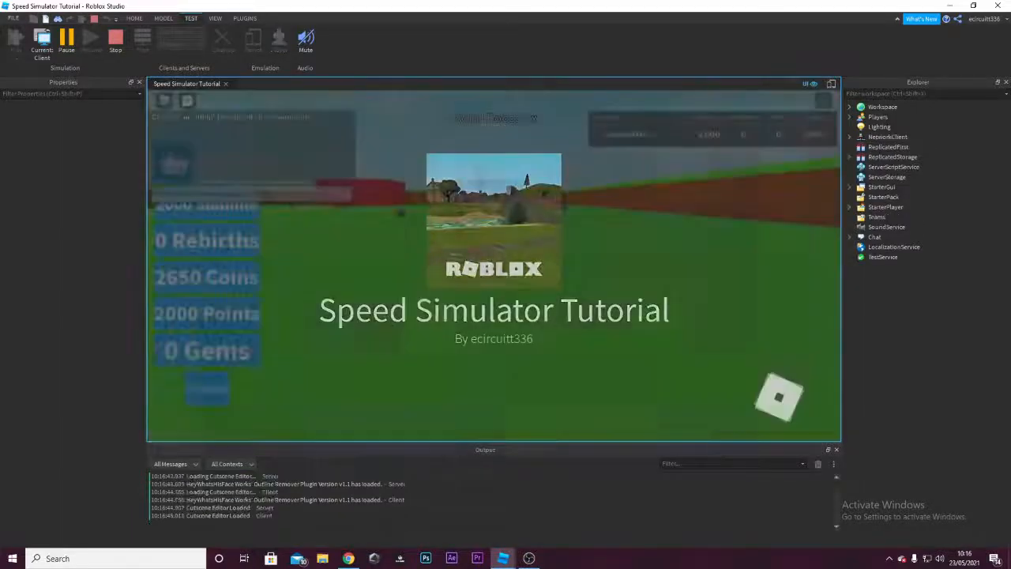
pyautogui.press('w')
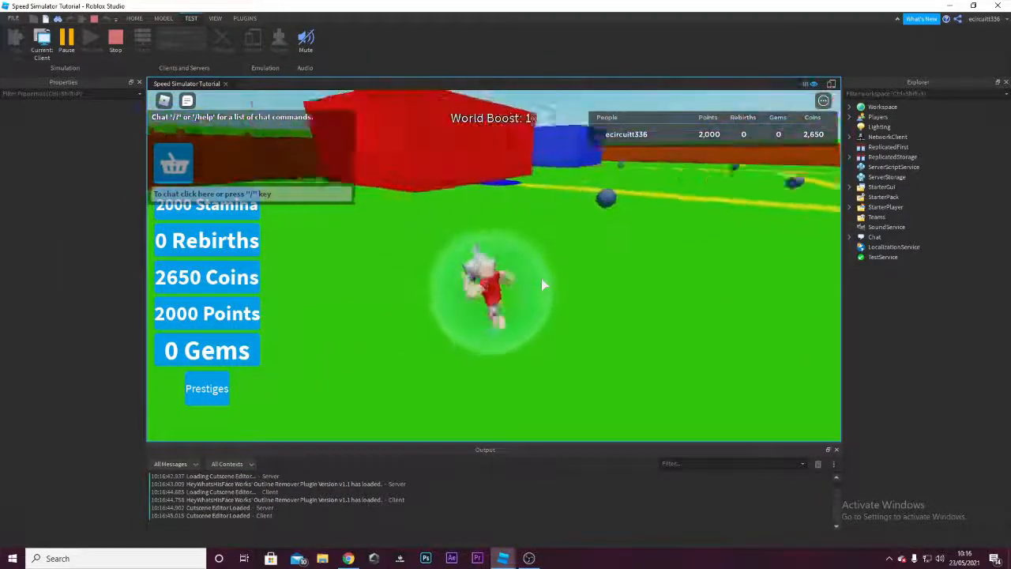
pyautogui.click(512, 345)
pyautogui.press('w')
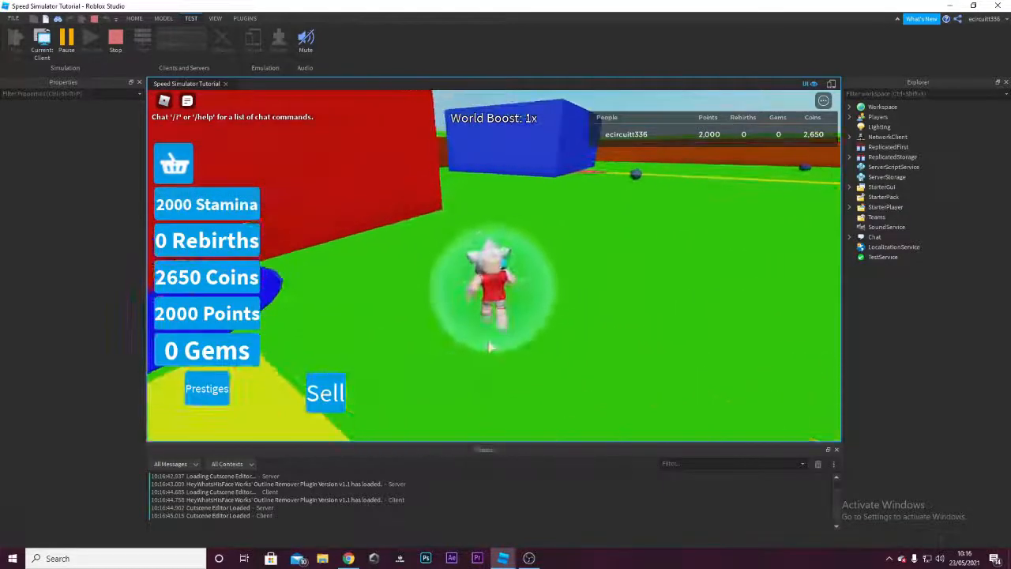
pyautogui.press('d')
pyautogui.press('w')
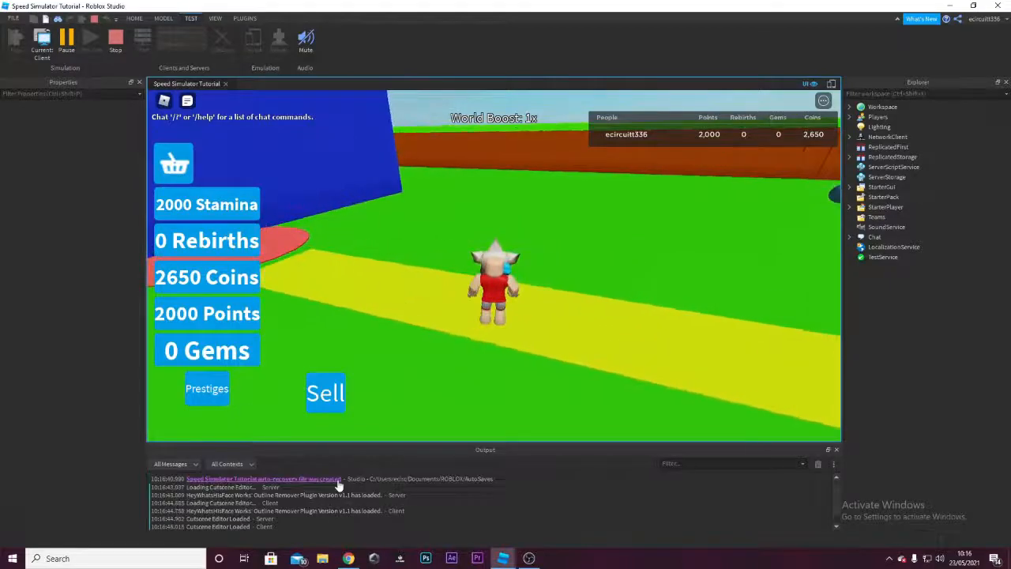
pyautogui.press('s')
pyautogui.click(115, 41)
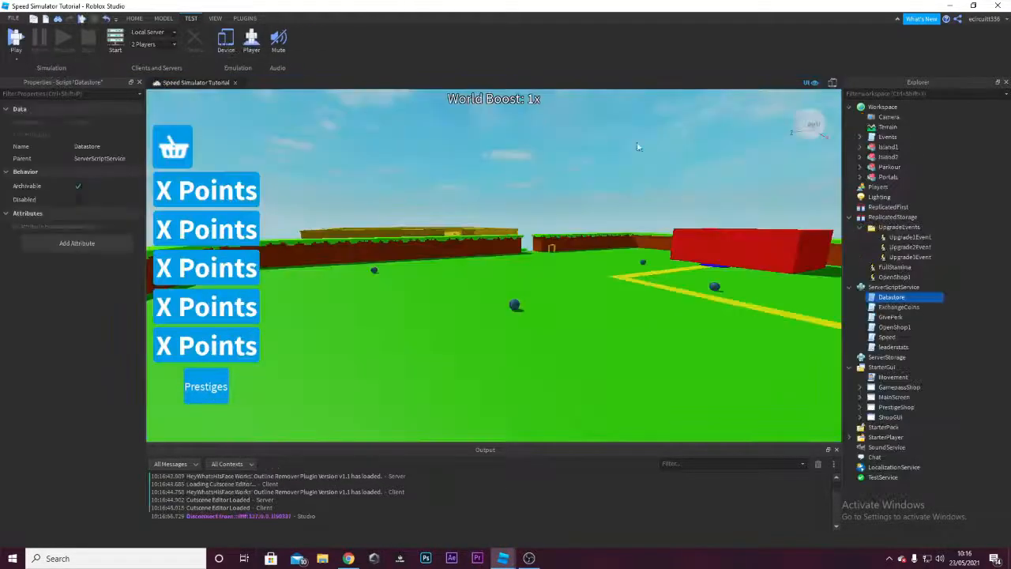
# Check the PrestigeHandler script and the contents of the Open frame inside PrestigeShop.
pyautogui.click(861, 407)
pyautogui.doubleClick(909, 417)
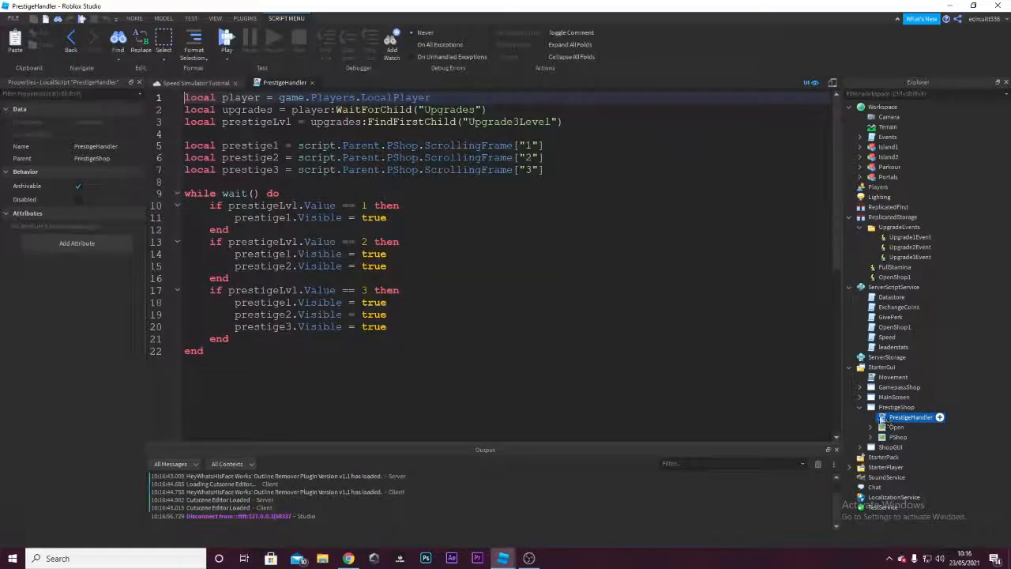
pyautogui.click(313, 82)
pyautogui.click(895, 427)
pyautogui.click(871, 428)
pyautogui.click(872, 429)
pyautogui.click(895, 417)
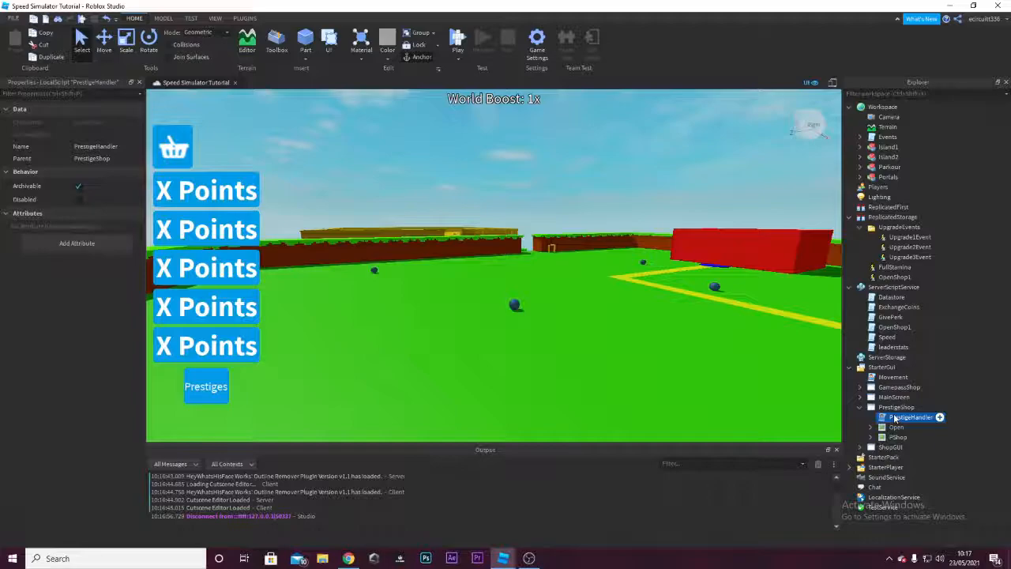
# At the end of the PrestigeHandler script, connect a new function to script.Parent.Open.TextButton.MouseButton1Click.
pyautogui.doubleClick(909, 417)
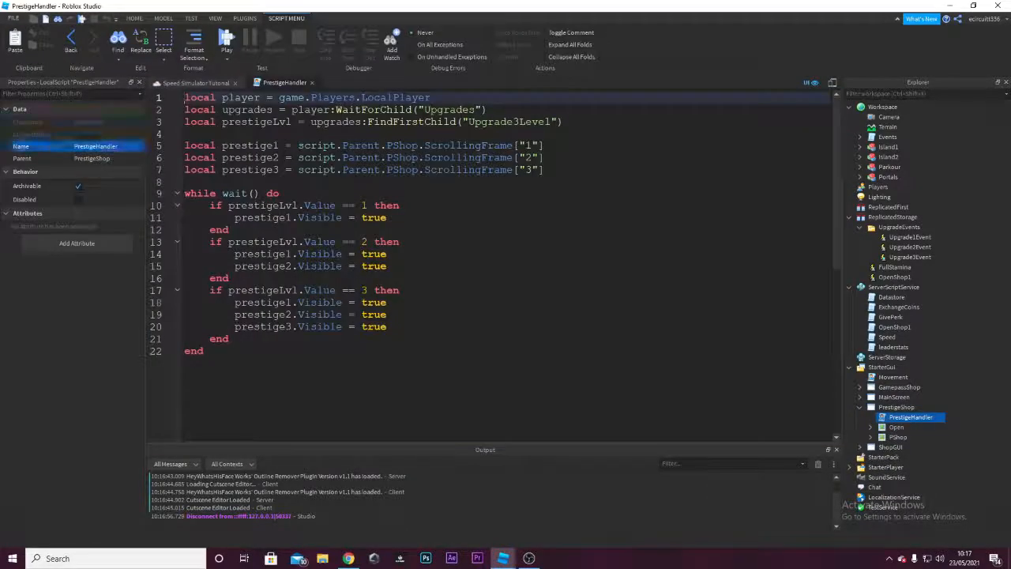
pyautogui.click(186, 182)
pyautogui.hotkey('ctrl', 'End')
pyautogui.press('Return')
pyautogui.press('Return')
pyautogui.write('script.p')
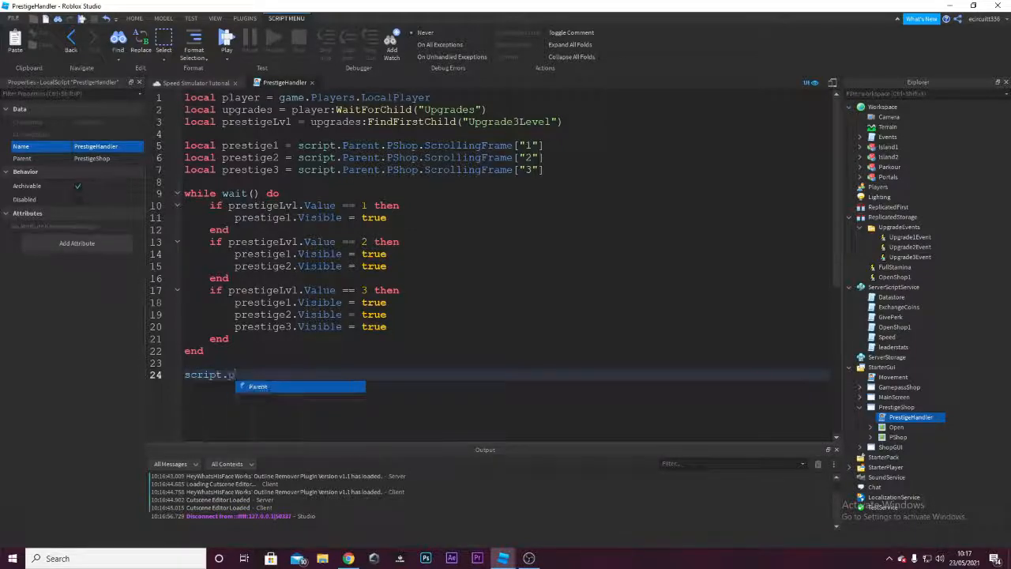
pyautogui.press('Tab')
pyautogui.write('.')
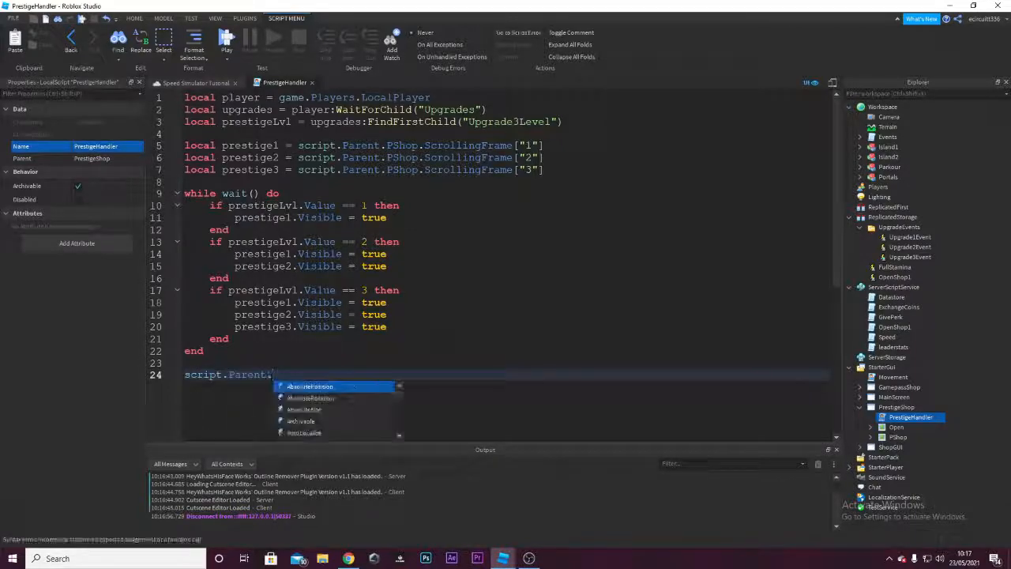
pyautogui.write('Open.But')
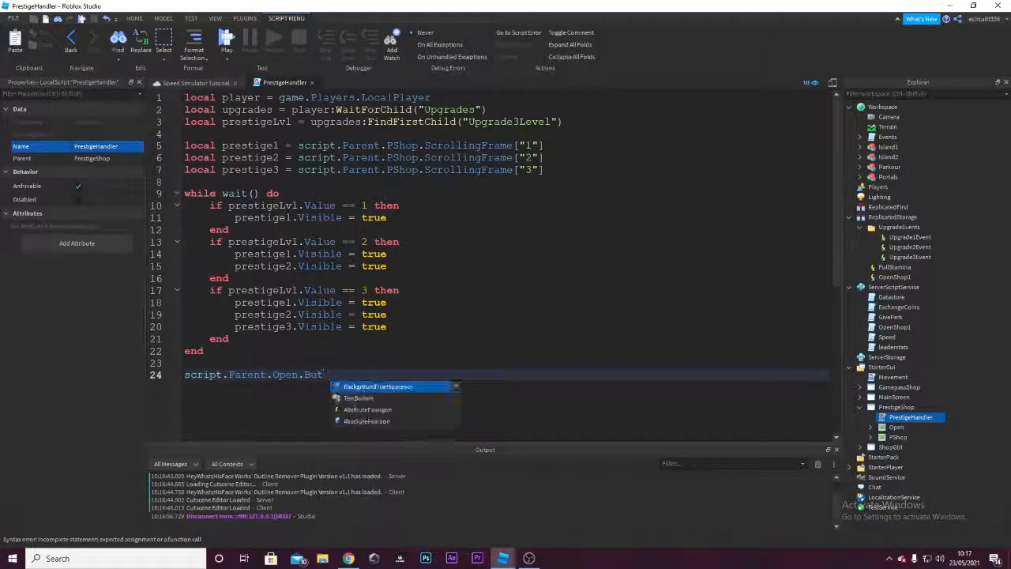
pyautogui.press('Tab')
pyautogui.write('.C')
pyautogui.press('BackSpace')
pyautogui.write('Mo')
pyautogui.press('Tab')
pyautogui.write(':Connect(function()')
pyautogui.press('Return')
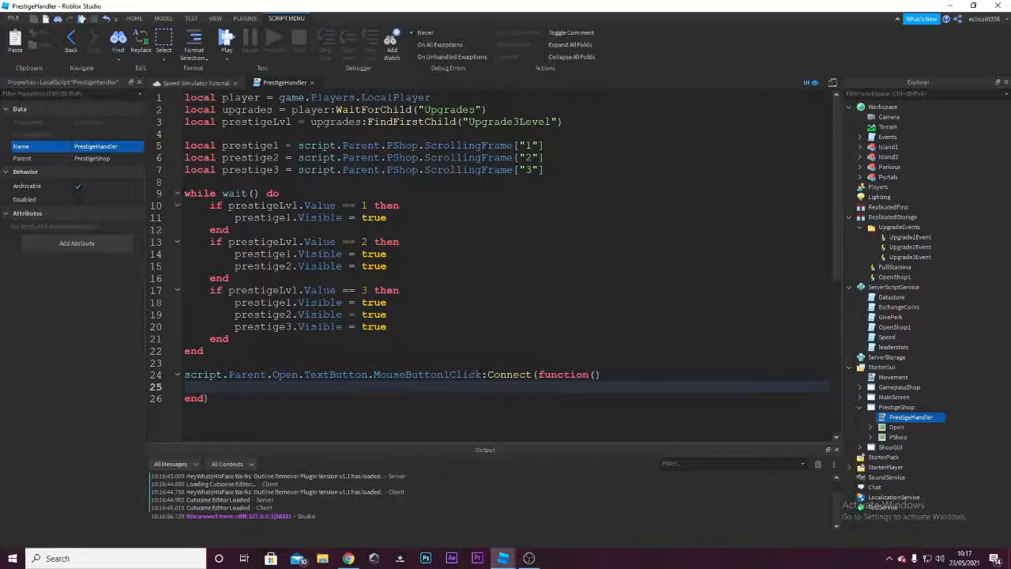
# Make the click function set script.Parent.PShop.Visible = true and close the PrestigeHandler script.
pyautogui.write('if')
pyautogui.press('BackSpace')
pyautogui.press('BackSpace')
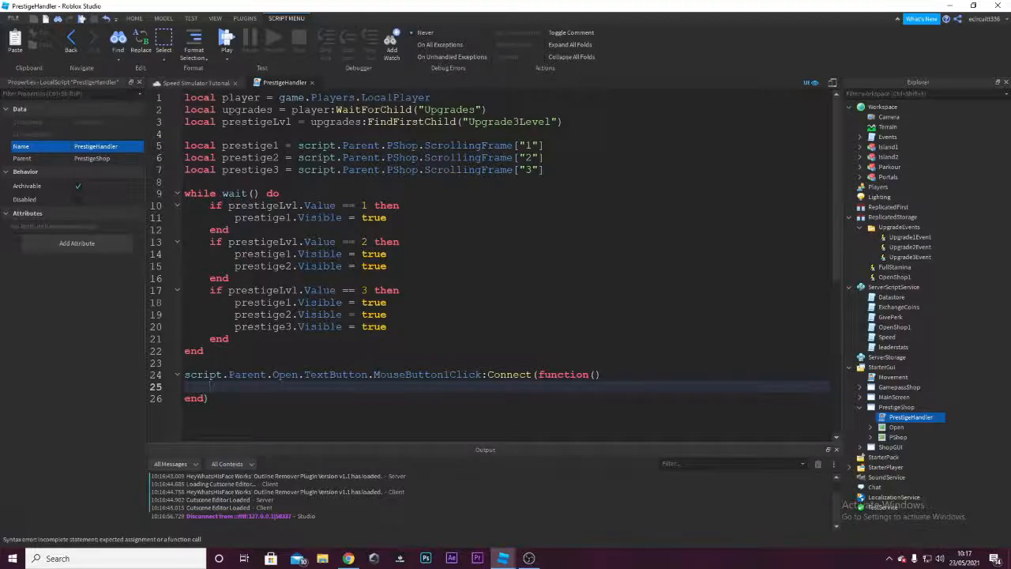
pyautogui.write('script.Parent.PShop.Visible = true')
pyautogui.press('BackSpace')
pyautogui.press('BackSpace')
pyautogui.press('BackSpace')
pyautogui.press('BackSpace')
pyautogui.write('not')
pyautogui.press('BackSpace')
pyautogui.press('BackSpace')
pyautogui.press('BackSpace')
pyautogui.write('true')
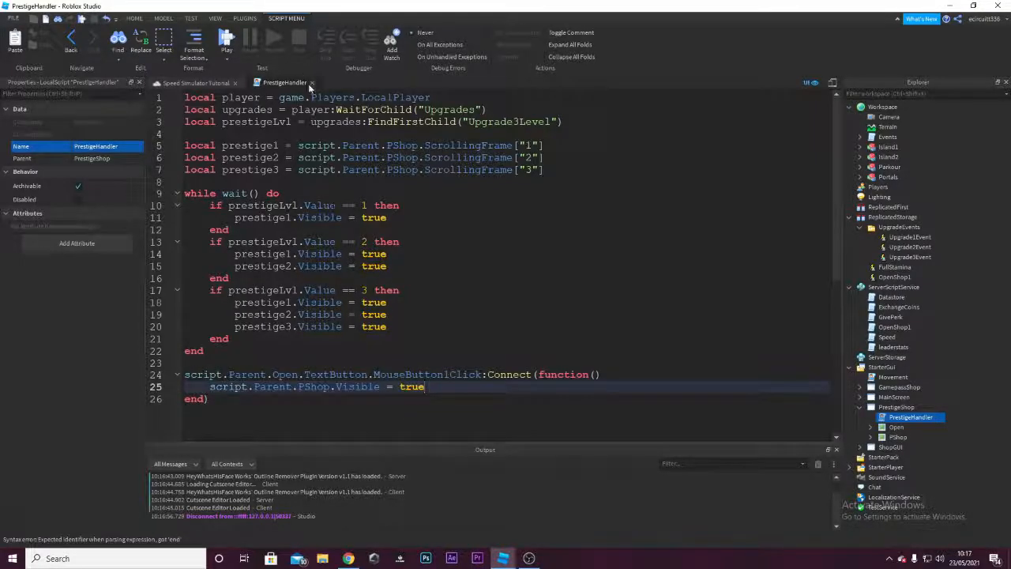
pyautogui.click(311, 83)
# Playtest the game by running the character forward and stop the test.
pyautogui.click(190, 18)
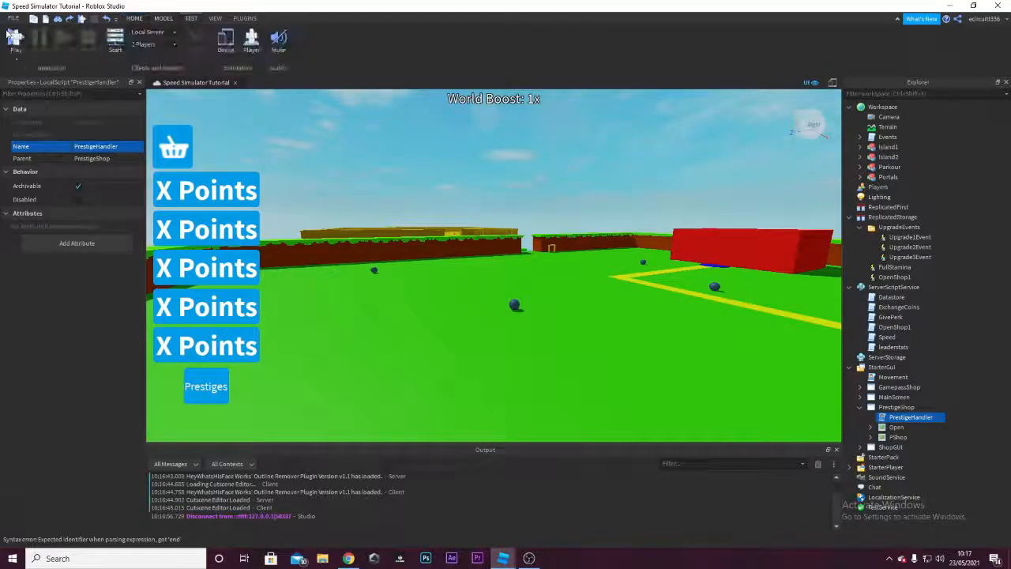
pyautogui.click(16, 38)
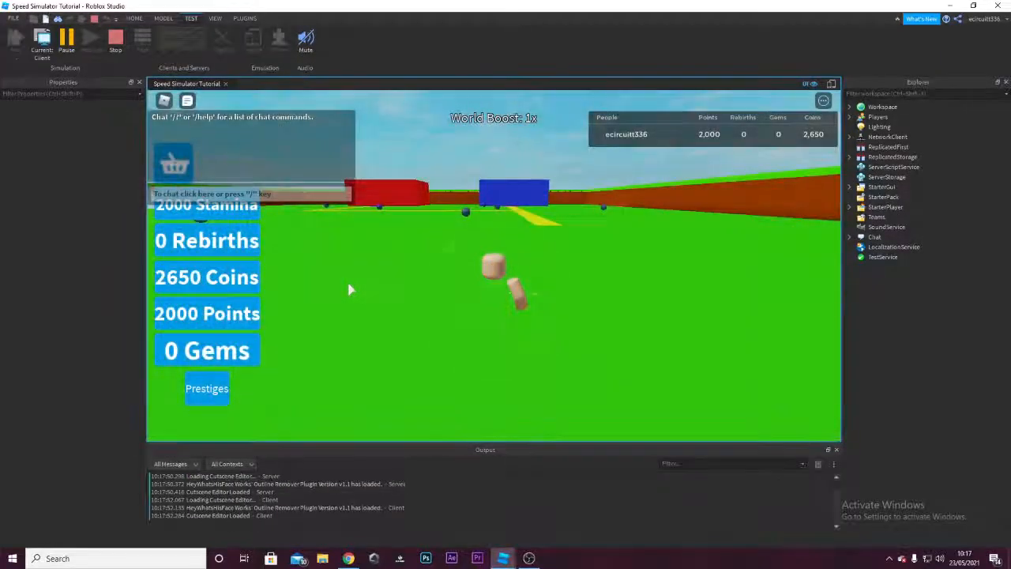
pyautogui.moveTo(350, 289); pyautogui.dragTo(371, 316, button='right')
pyautogui.press('w')
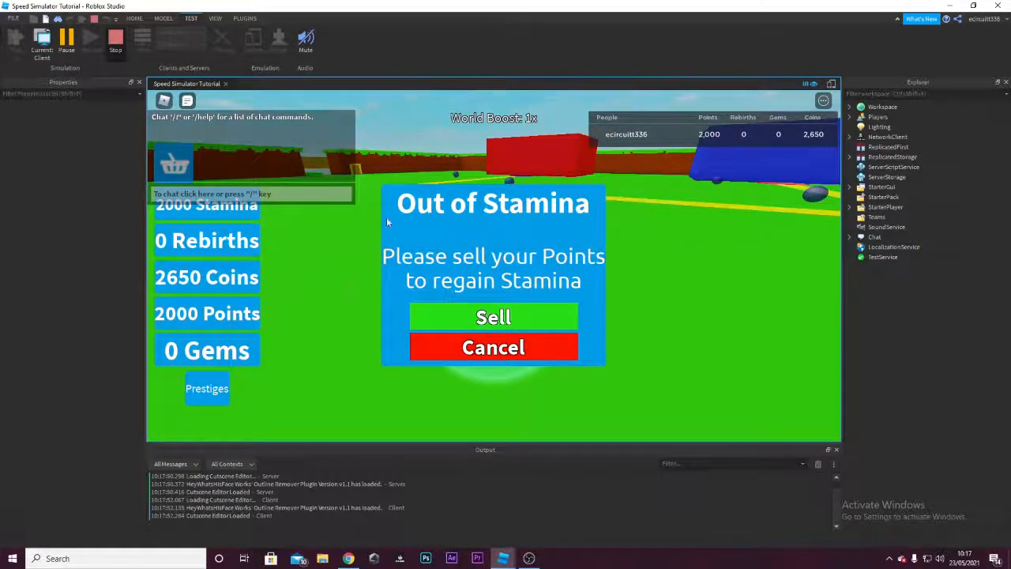
pyautogui.hotkey('shift', 'F5')
# Reopen the PrestigeHandler script and check its object paths against the contents of the Open and PShop frames.
pyautogui.doubleClick(909, 417)
pyautogui.click(699, 340)
pyautogui.click(710, 407)
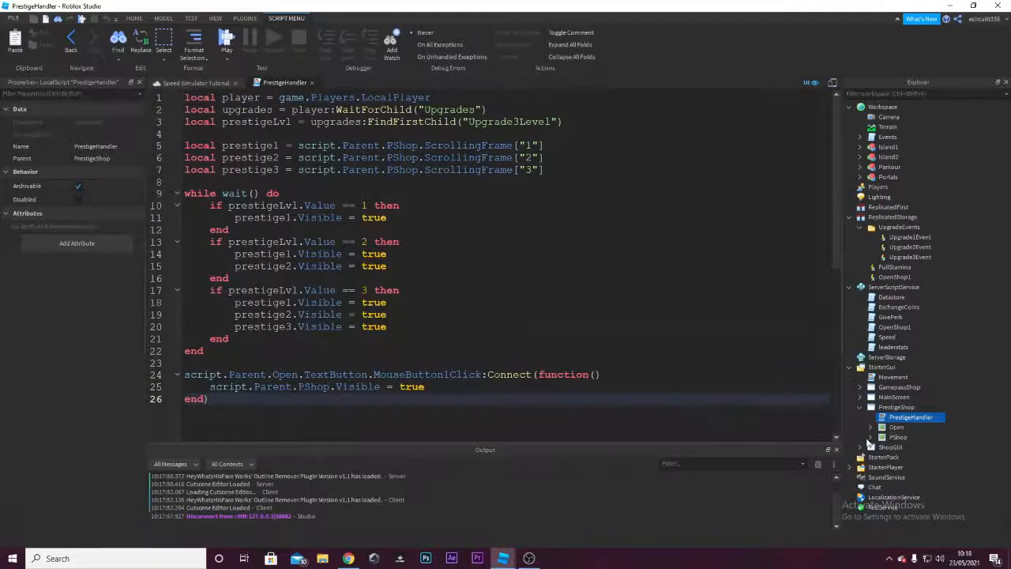
pyautogui.click(871, 427)
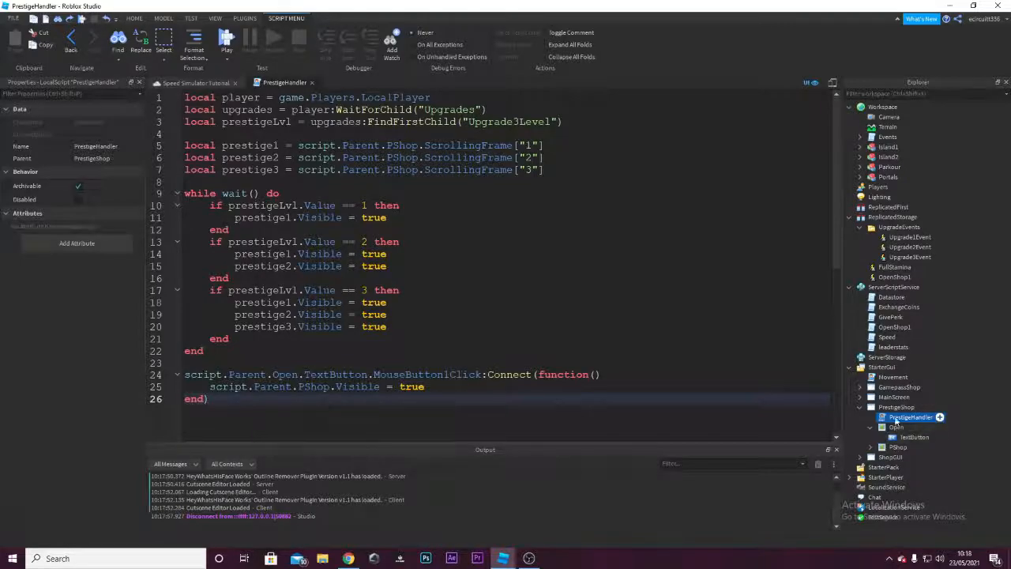
pyautogui.click(871, 428)
pyautogui.click(870, 438)
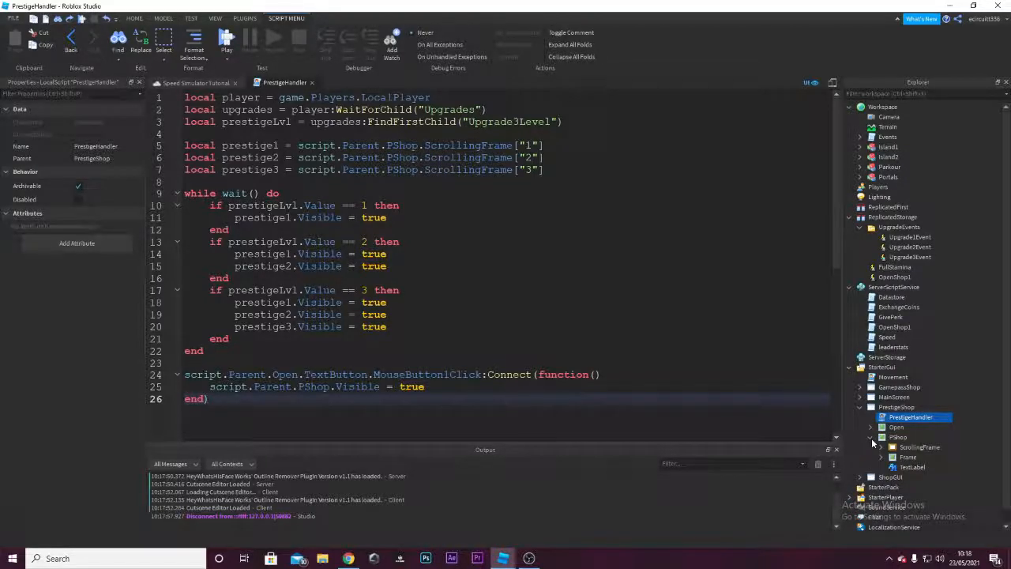
pyautogui.click(872, 438)
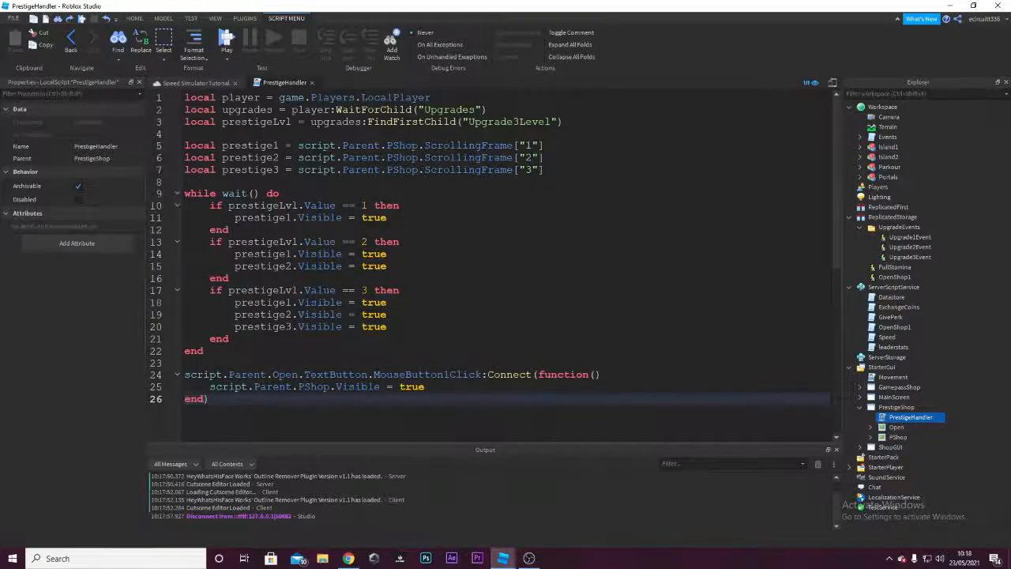
pyautogui.click(459, 413)
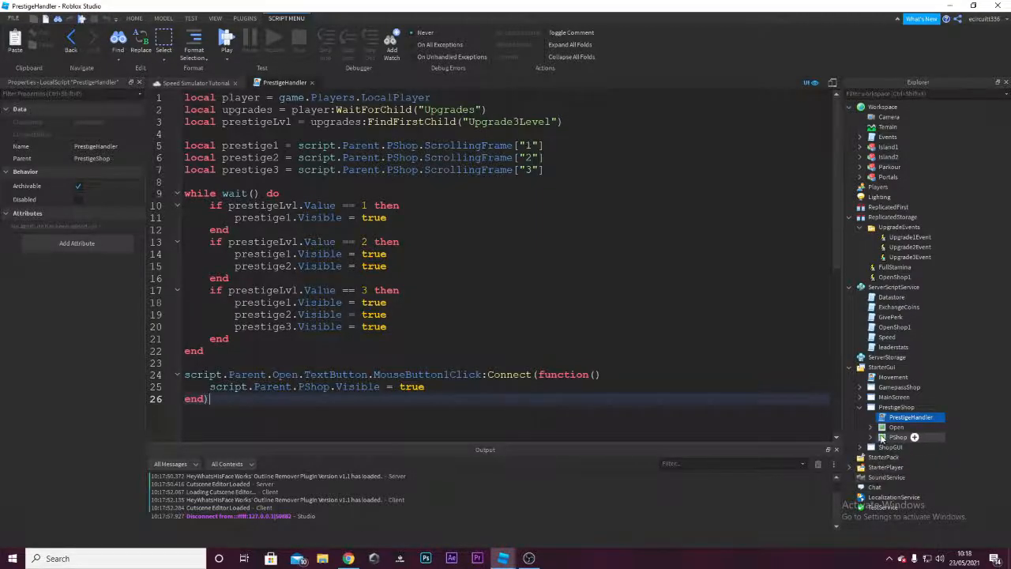
# Switch PShop's Visible property on and back off while checking it in the game view, and return to the PrestigeHandler script.
pyautogui.click(881, 437)
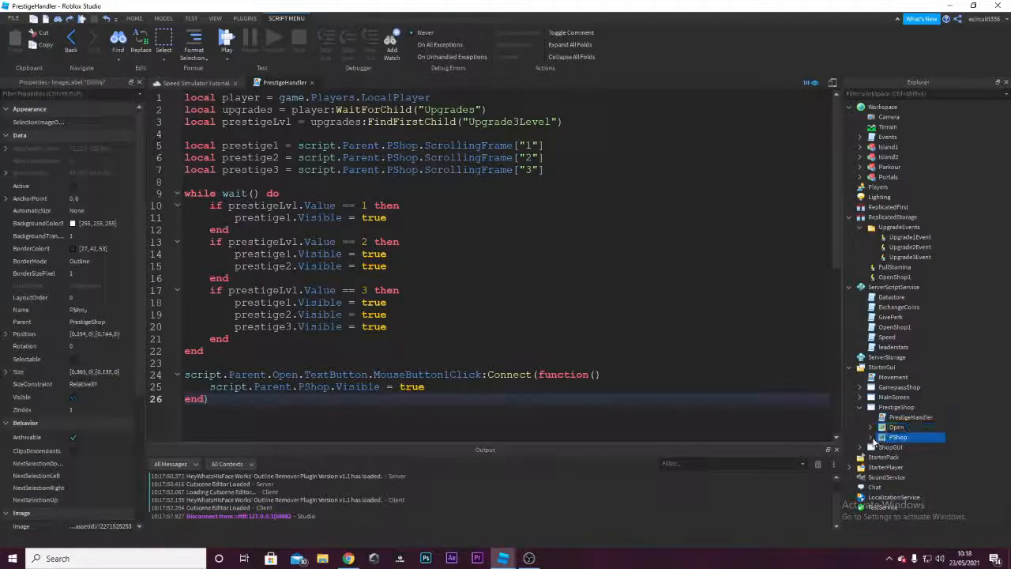
pyautogui.click(72, 398)
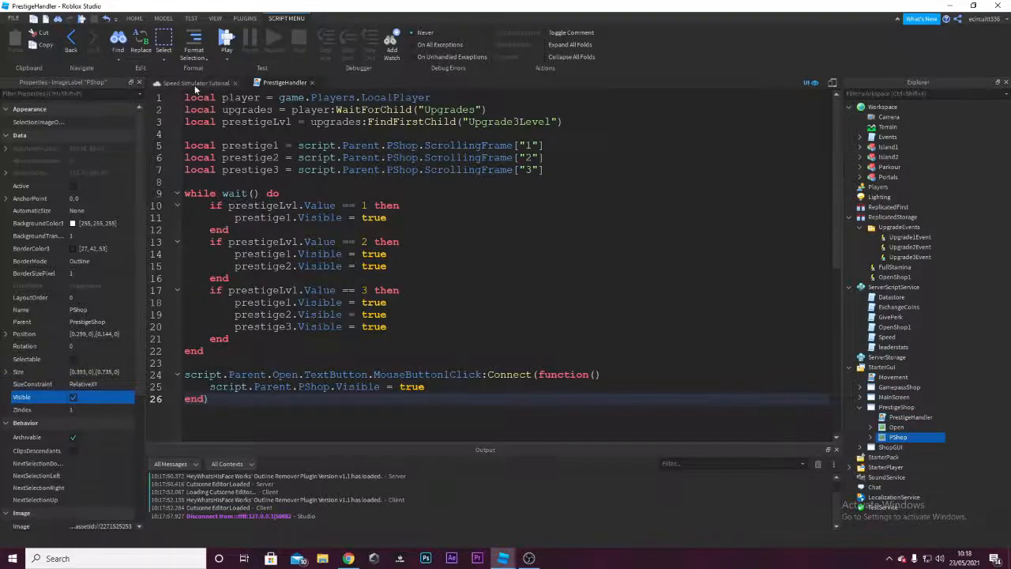
pyautogui.click(196, 82)
pyautogui.click(73, 398)
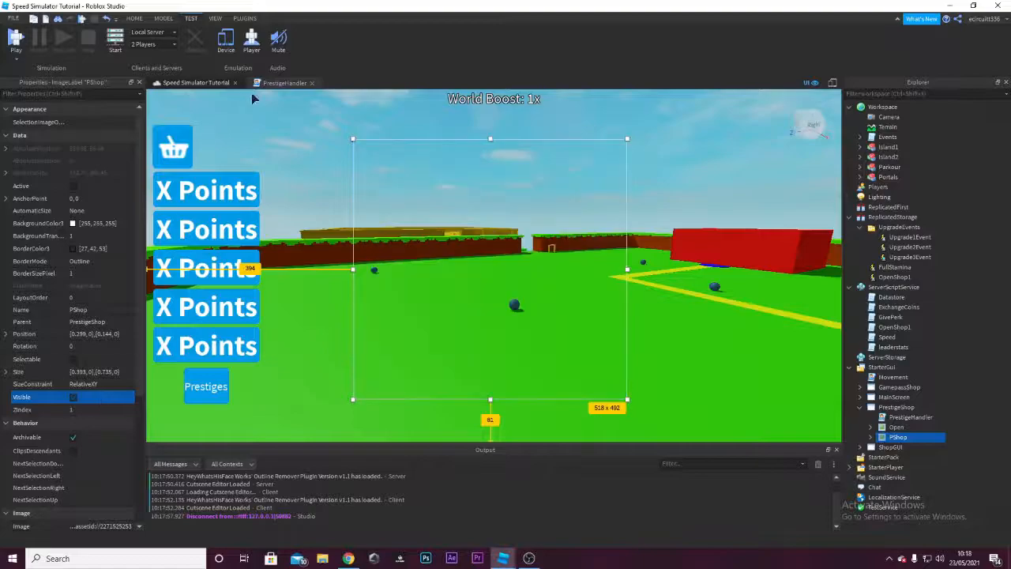
pyautogui.click(280, 82)
# Move the MouseButton1Click function from the end of PrestigeHandler to above the while wait() loop and close the script.
pyautogui.click(911, 418)
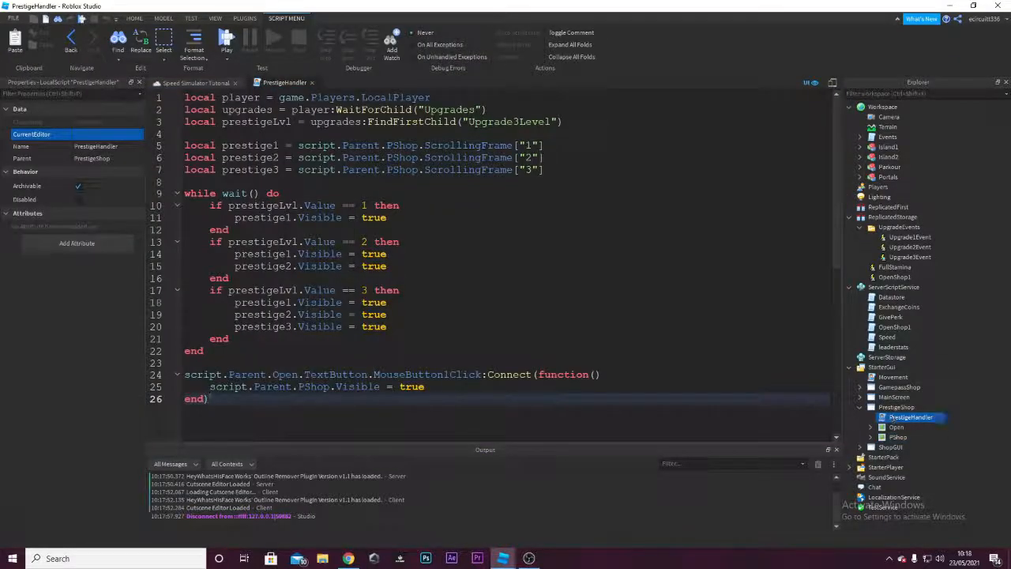
pyautogui.moveTo(255, 397); pyautogui.dragTo(162, 375)
pyautogui.hotkey('ctrl', 'c')
pyautogui.press('BackSpace')
pyautogui.press('BackSpace')
pyautogui.press('BackSpace')
pyautogui.click(585, 170)
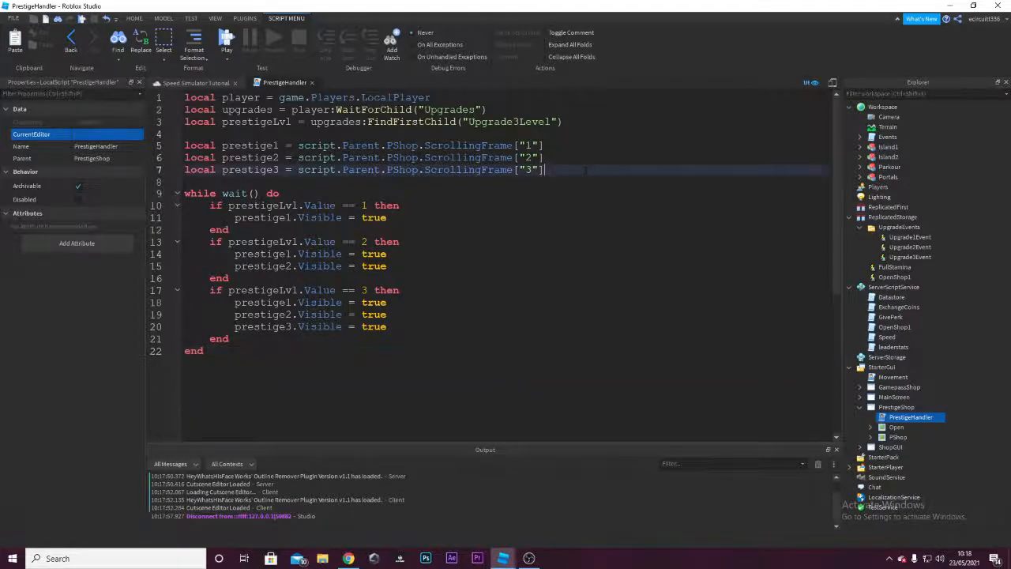
pyautogui.press('Return')
pyautogui.press('Return')
pyautogui.hotkey('ctrl', 'v')
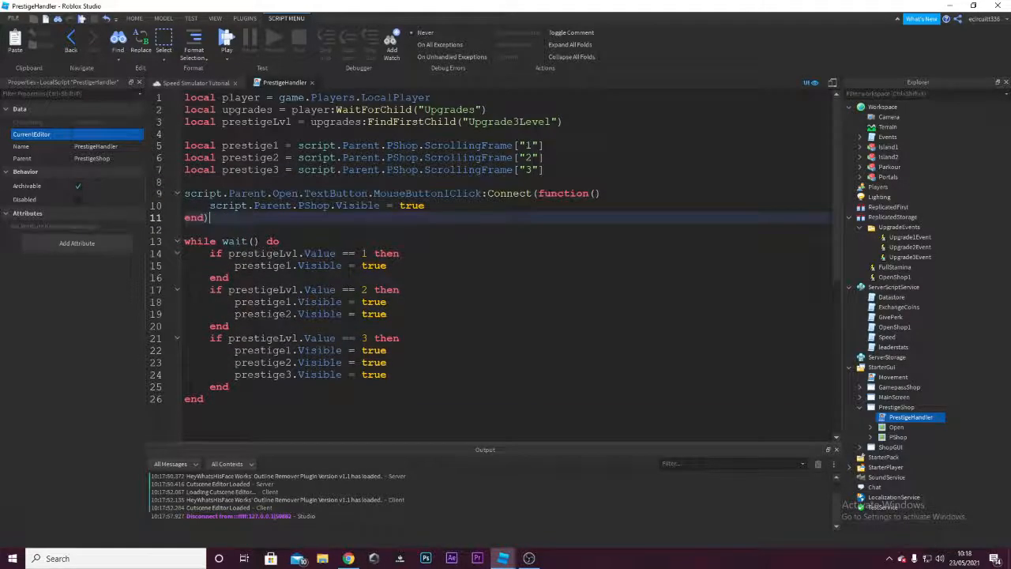
pyautogui.click(313, 83)
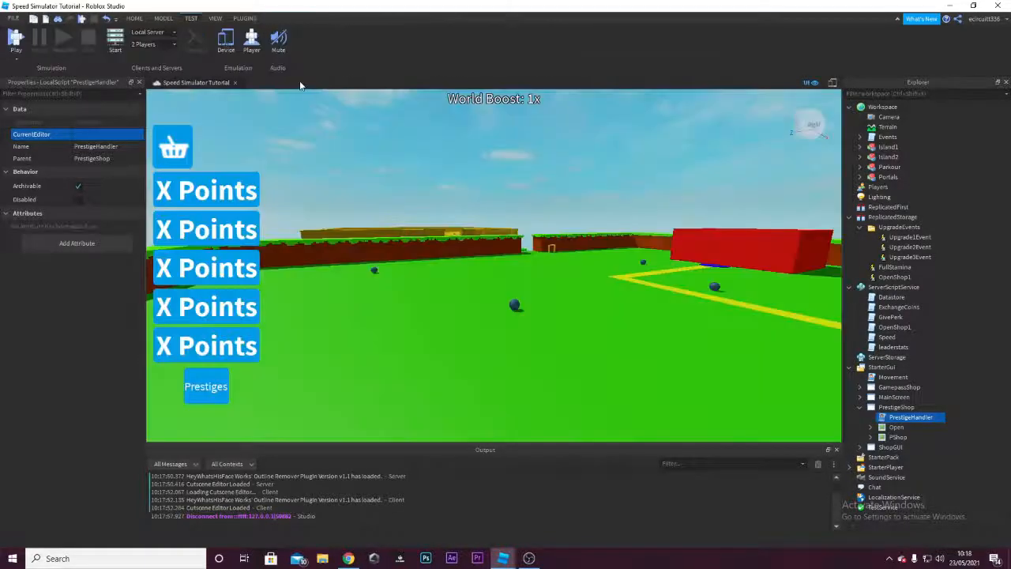
# Start a playtest, open and close the Prestiges shop twice, and cancel the Out of Stamina prompt.
pyautogui.click(16, 40)
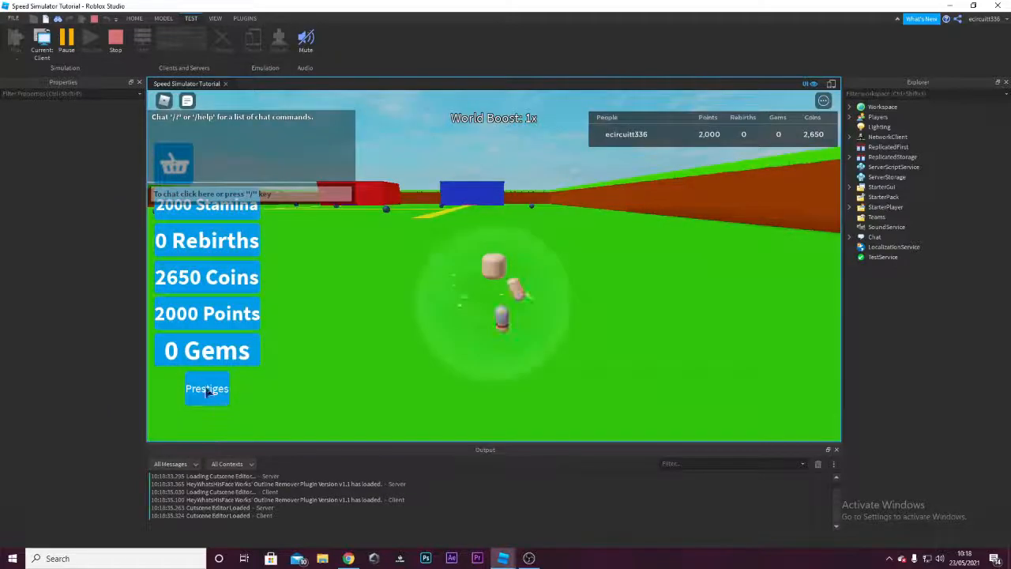
pyautogui.click(207, 388)
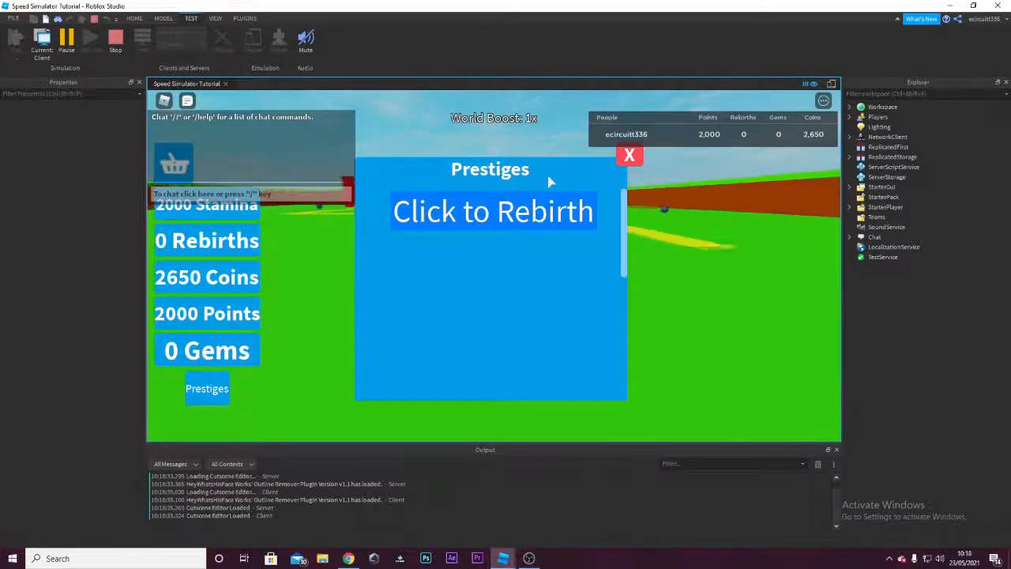
pyautogui.click(630, 155)
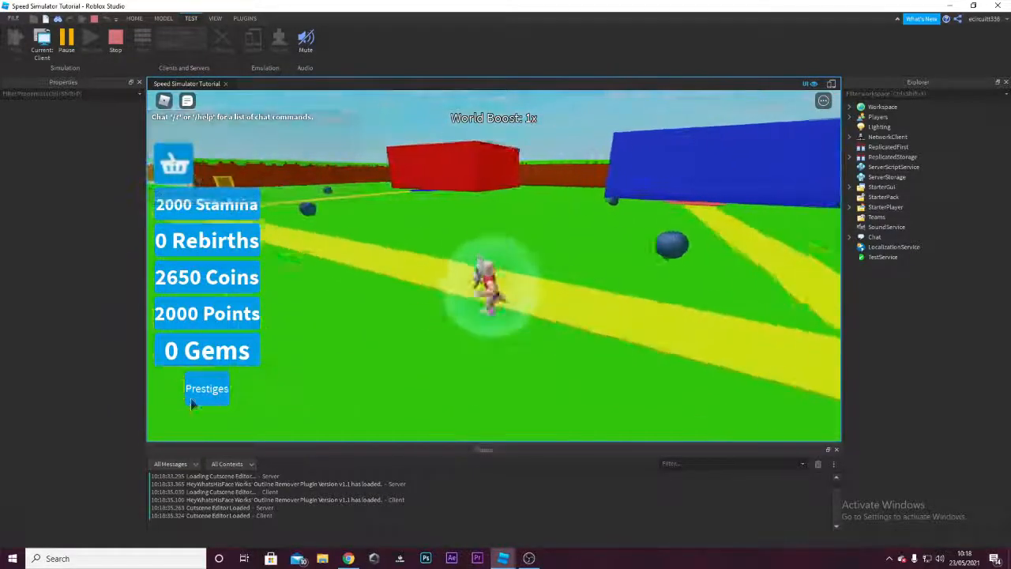
pyautogui.click(207, 388)
pyautogui.click(630, 153)
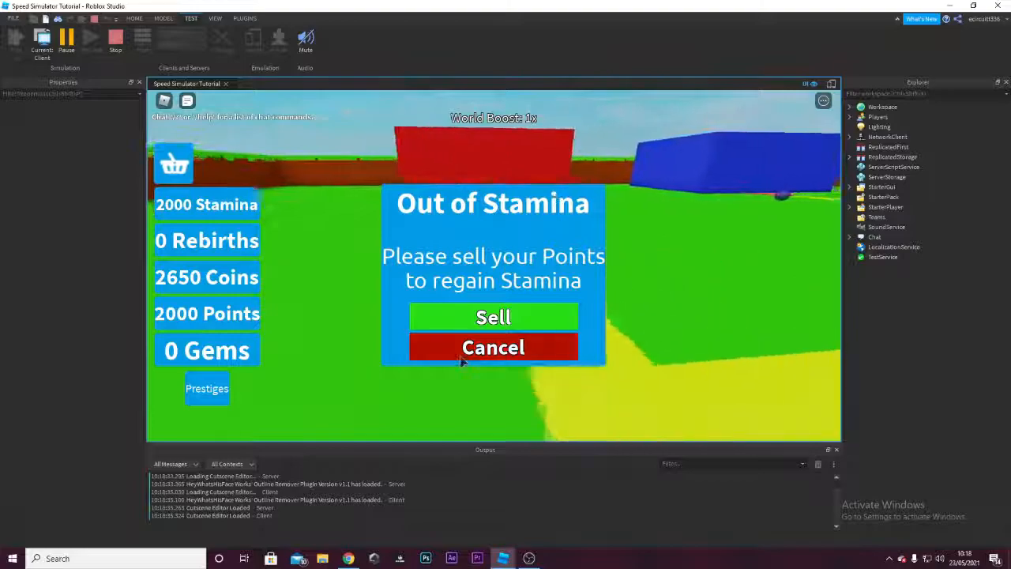
pyautogui.click(461, 350)
# Rebirth from the Prestiges shop, close and reopen it to check the rebirth button's text, and close it again.
pyautogui.click(207, 388)
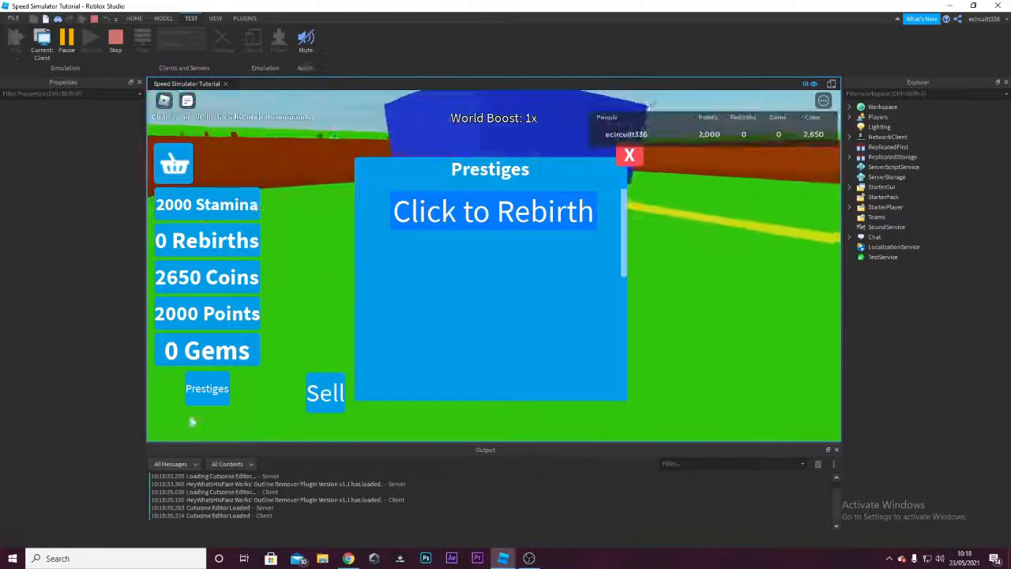
pyautogui.click(485, 212)
pyautogui.click(630, 155)
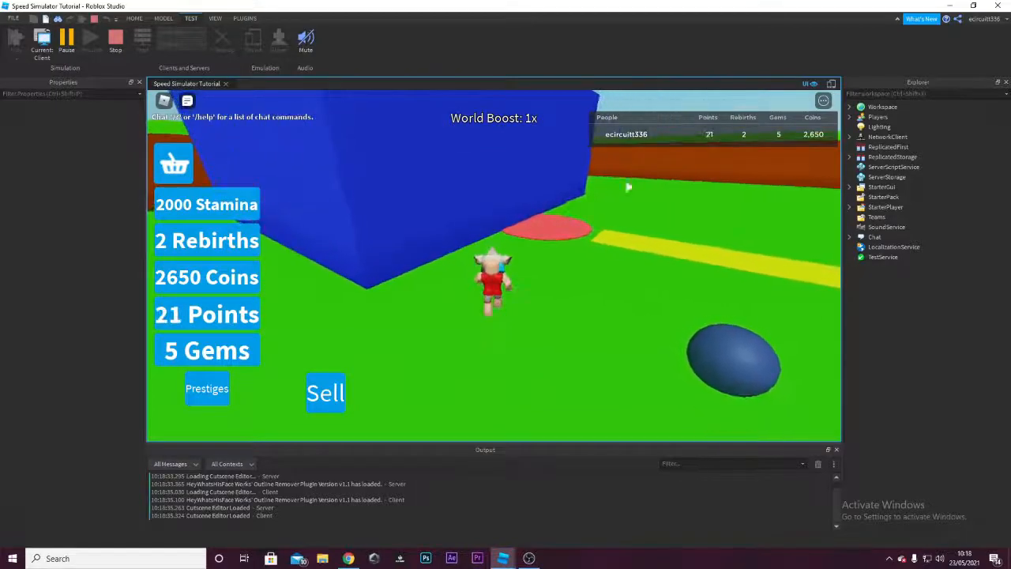
pyautogui.click(207, 388)
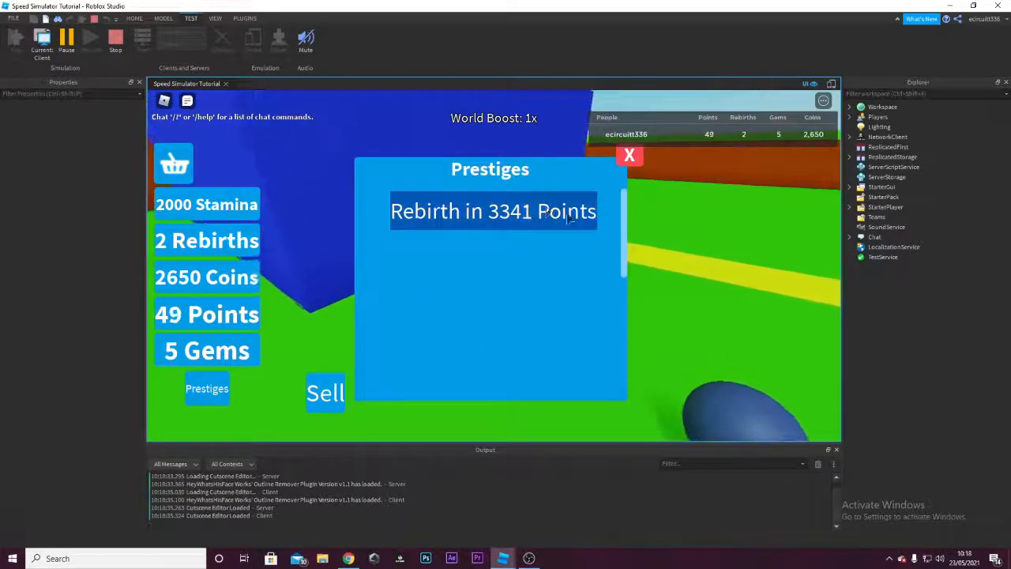
pyautogui.moveTo(708, 215); pyautogui.dragTo(704, 215, button='right')
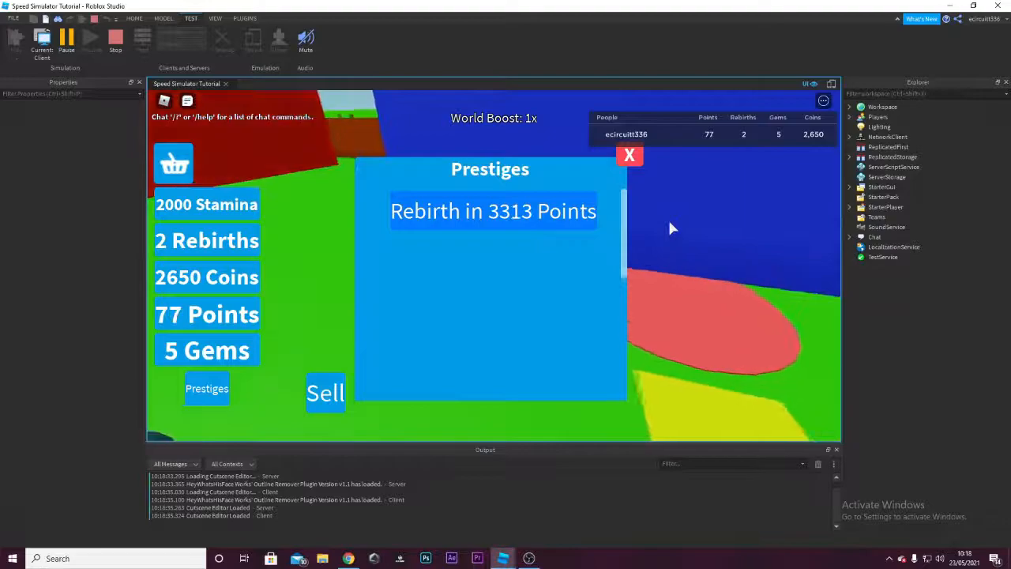
pyautogui.click(630, 154)
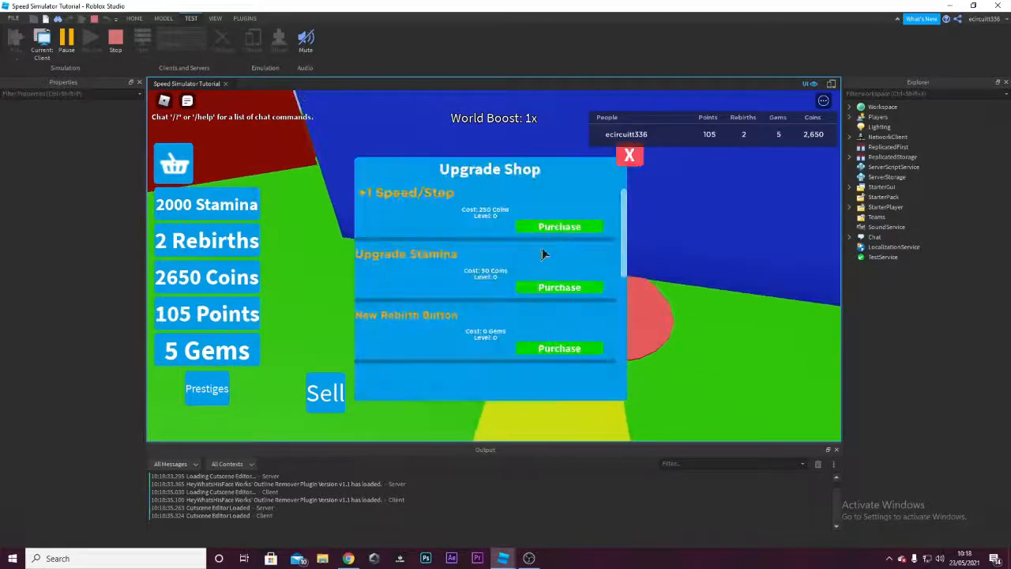
# Purchase the New Rebirth Button upgrade in the Upgrade Shop, walking the character back onto the shop pad to reopen it.
pyautogui.click(550, 350)
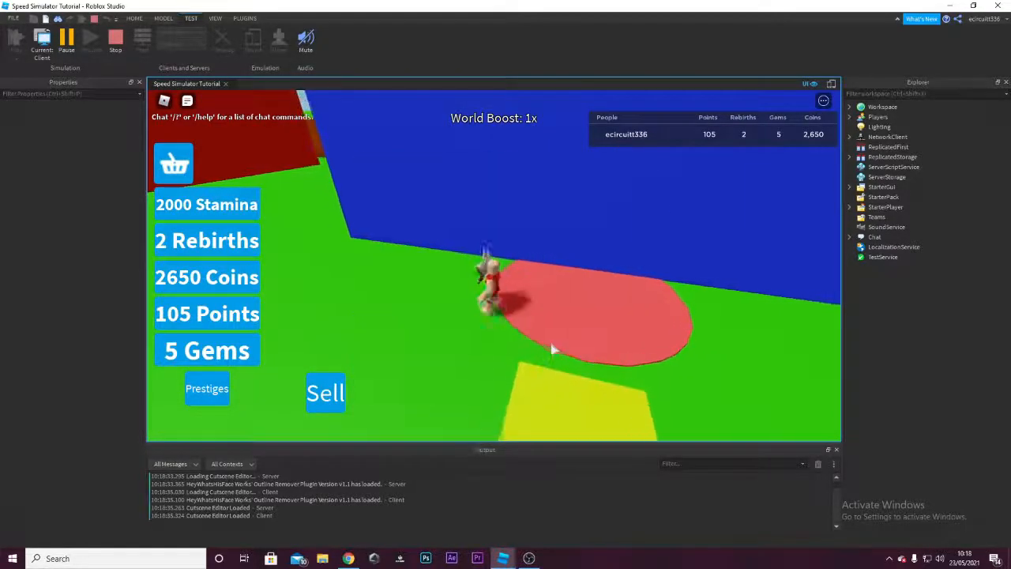
pyautogui.press('w')
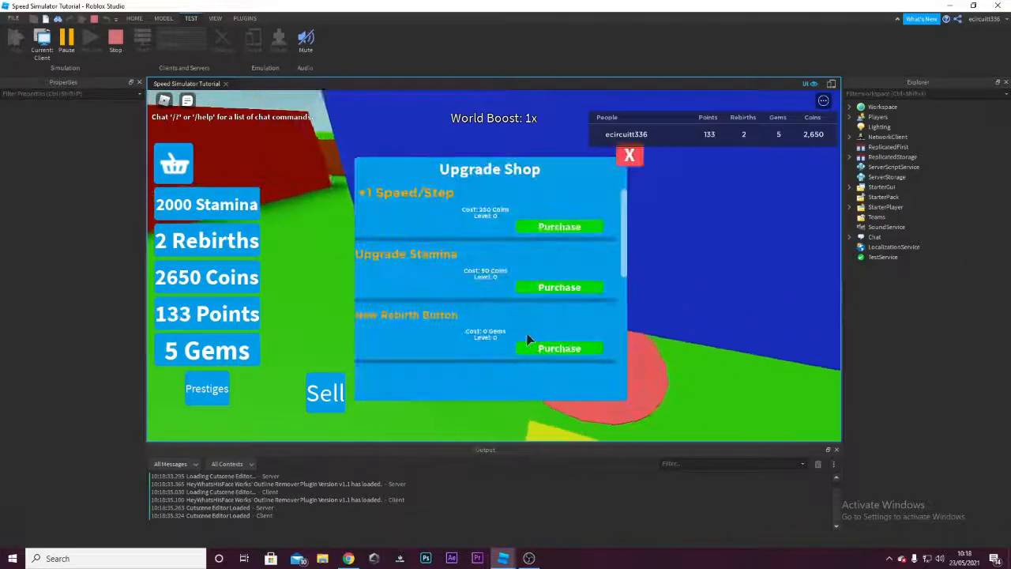
pyautogui.press('s')
pyautogui.press('a')
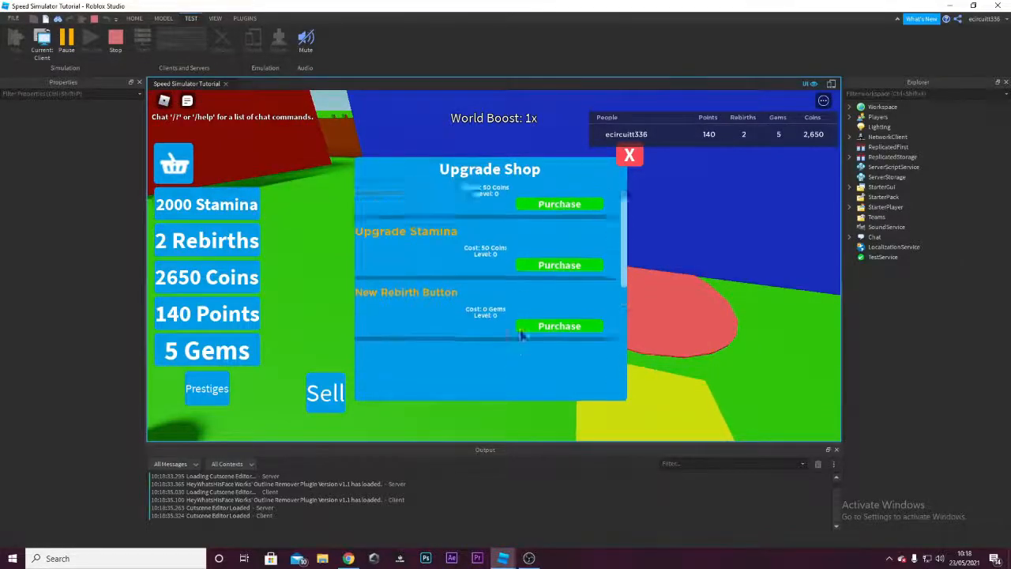
pyautogui.click(541, 351)
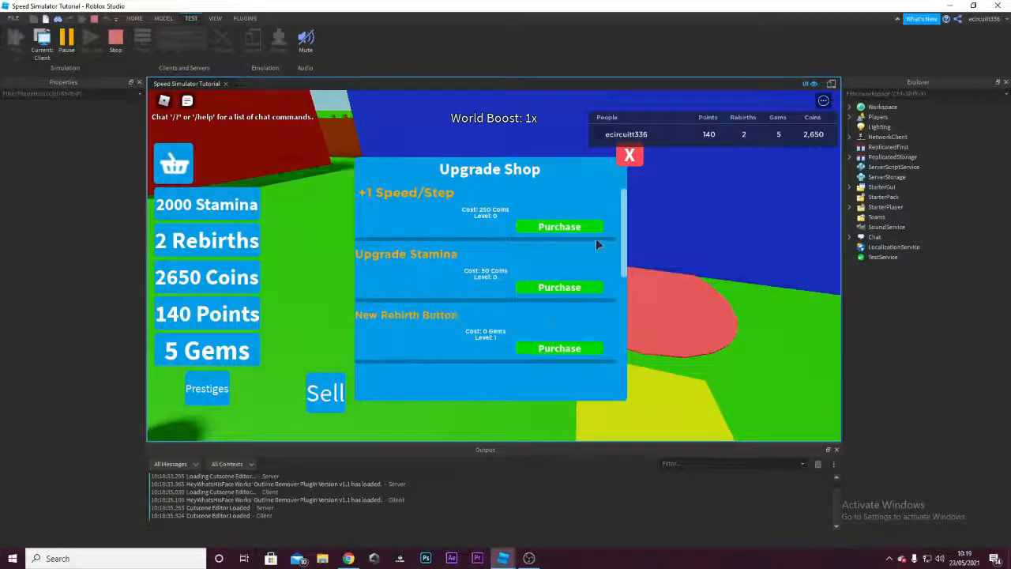
# Leave the Upgrade Shop, check the Prestiges shop for an additional rebirth button, and end the playtest.
pyautogui.click(630, 154)
pyautogui.click(212, 390)
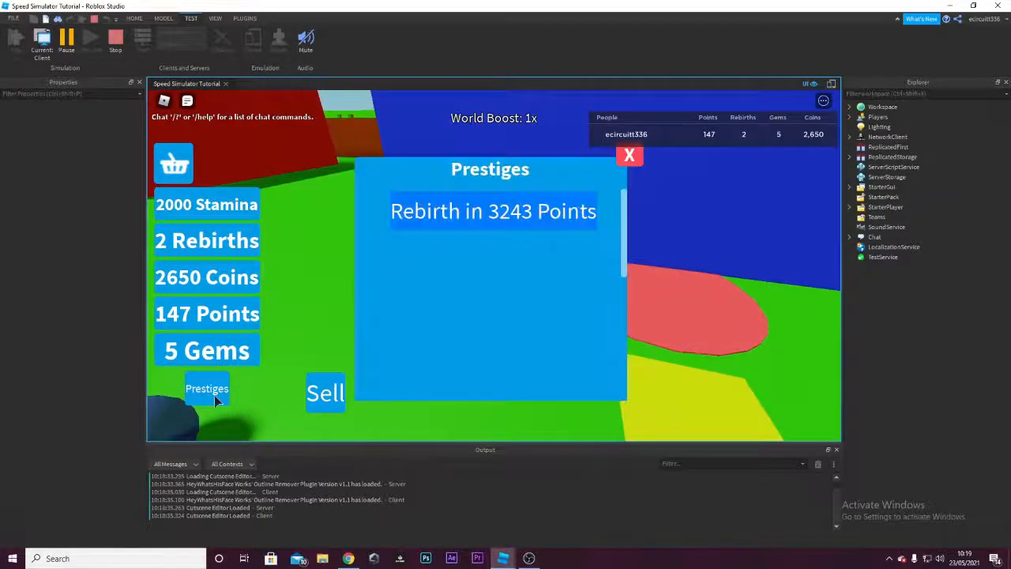
pyautogui.click(630, 156)
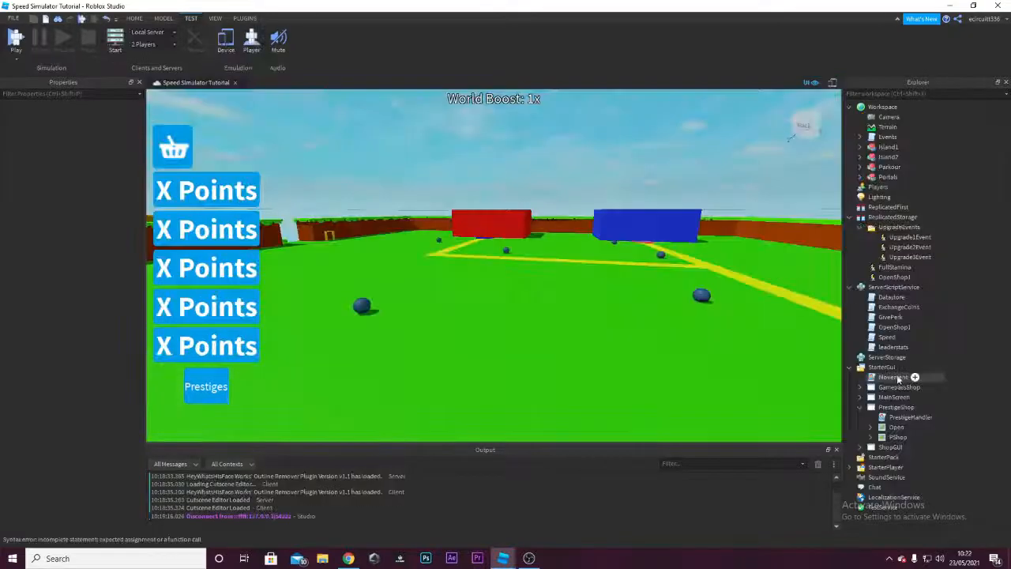
# Add a LocalScript to StarterGui and name it ValueFixer.
pyautogui.click(903, 367)
pyautogui.press('Return')
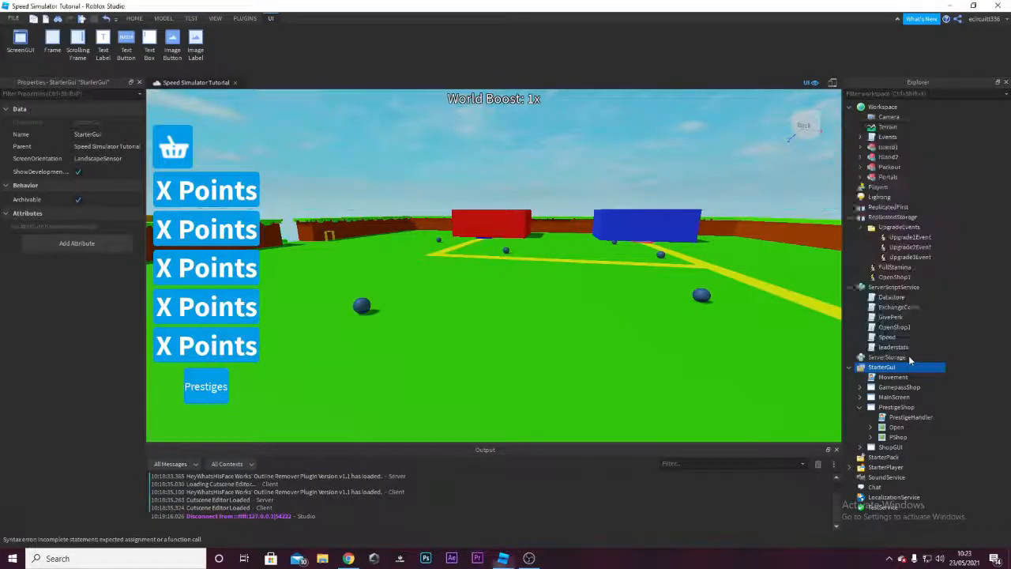
pyautogui.rightClick(911, 379)
pyautogui.click(873, 115)
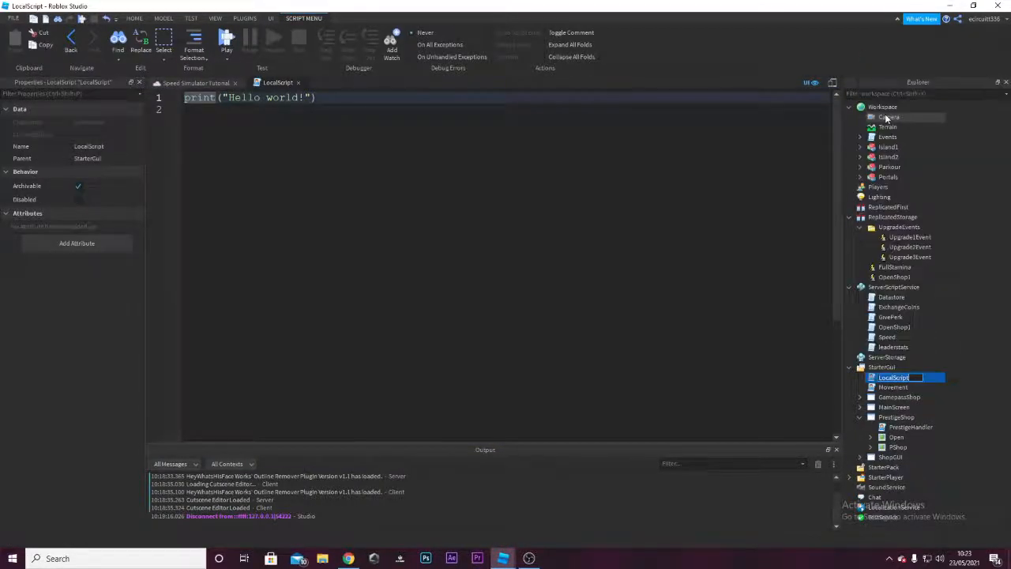
pyautogui.write('ValueFixer')
pyautogui.press('Return')
# Replace the default code in ValueFixer with local player = game.Players.LocalPlayer.
pyautogui.click(324, 259)
pyautogui.hotkey('ctrl', 'a')
pyautogui.write('l')
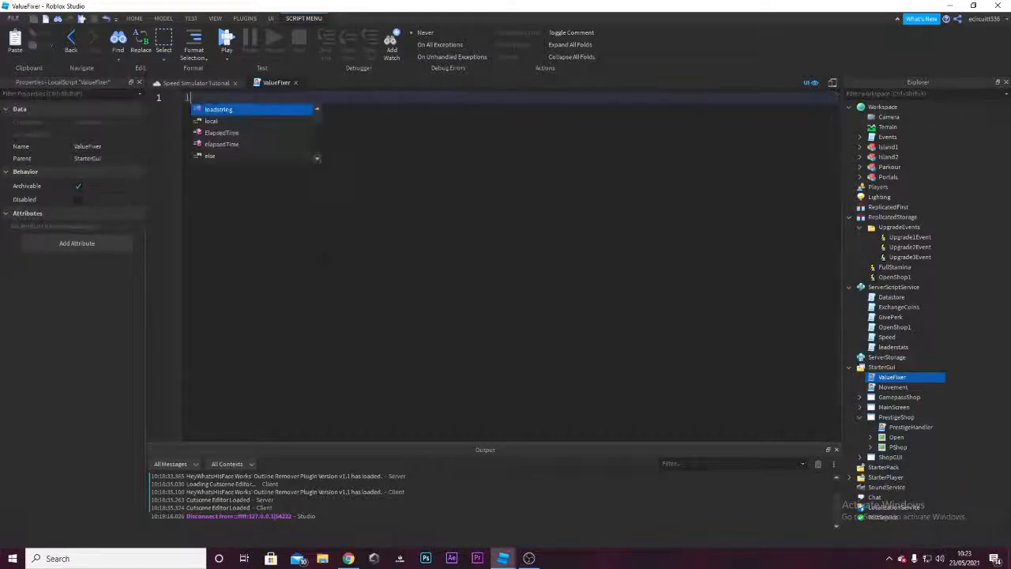
pyautogui.write('ocal player = gam')
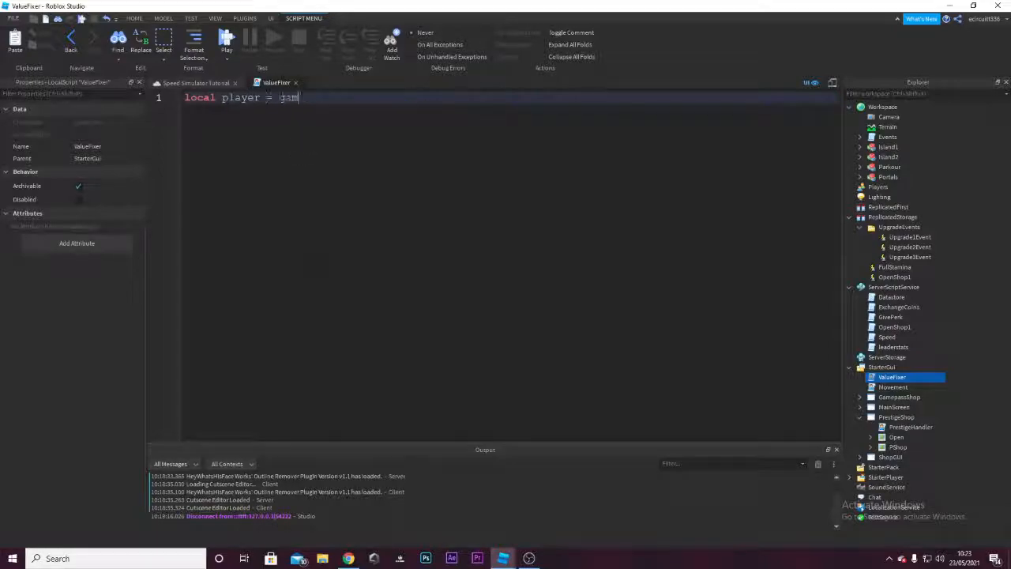
pyautogui.write('e.Players.LocalPlayer')
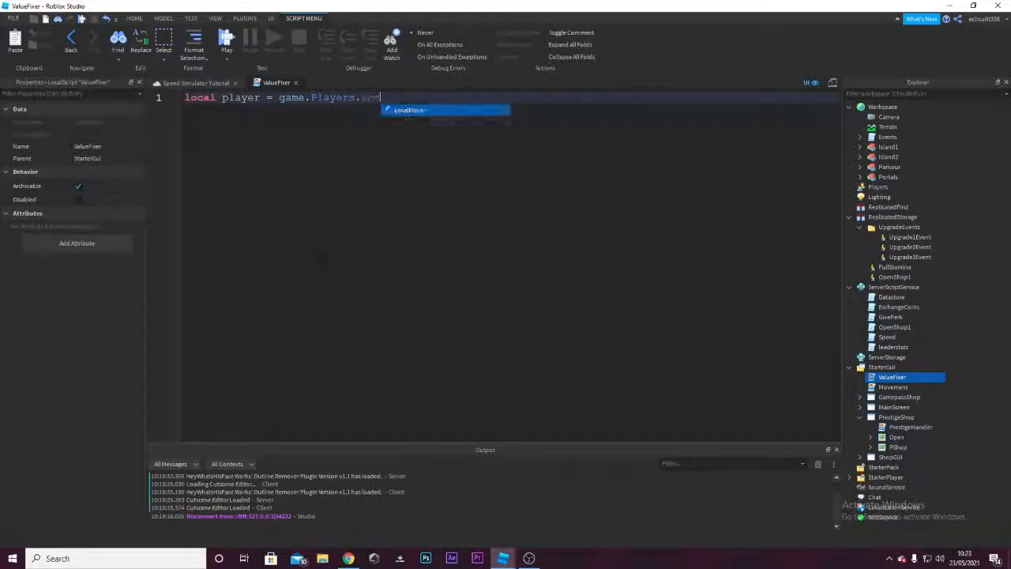
# Start a new code line below the player variable in ValueFixer, leaving one blank line between them.
pyautogui.press('Return')
pyautogui.press('Return')
pyautogui.write('if player.,')
pyautogui.press('BackSpace')
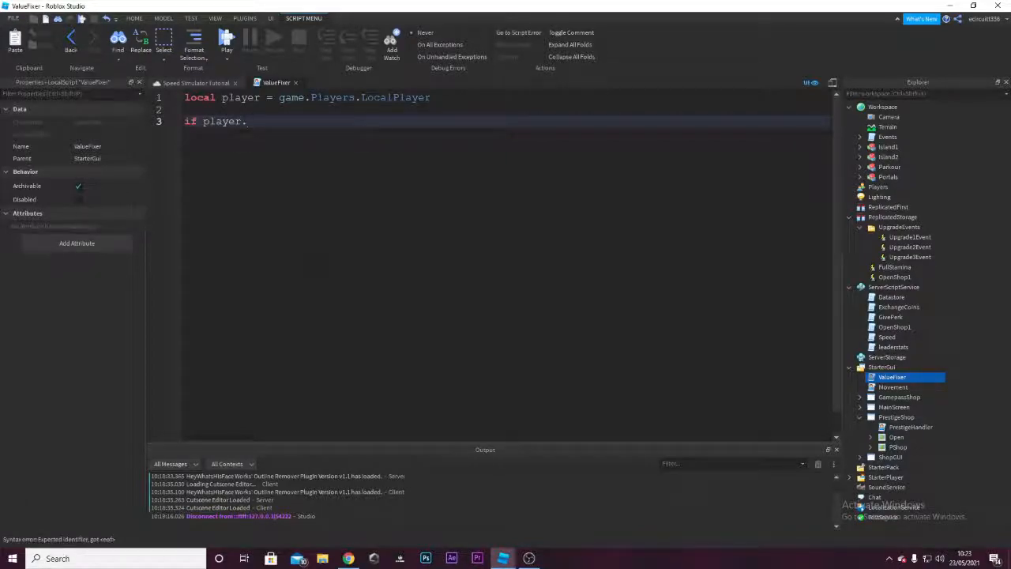
pyautogui.press('BackSpace')
pyautogui.press('BackSpace')
pyautogui.press('BackSpace')
pyautogui.press('BackSpace')
pyautogui.press('BackSpace')
pyautogui.press('BackSpace')
pyautogui.press('BackSpace')
pyautogui.press('BackSpace')
pyautogui.press('BackSpace')
pyautogui.write('w')
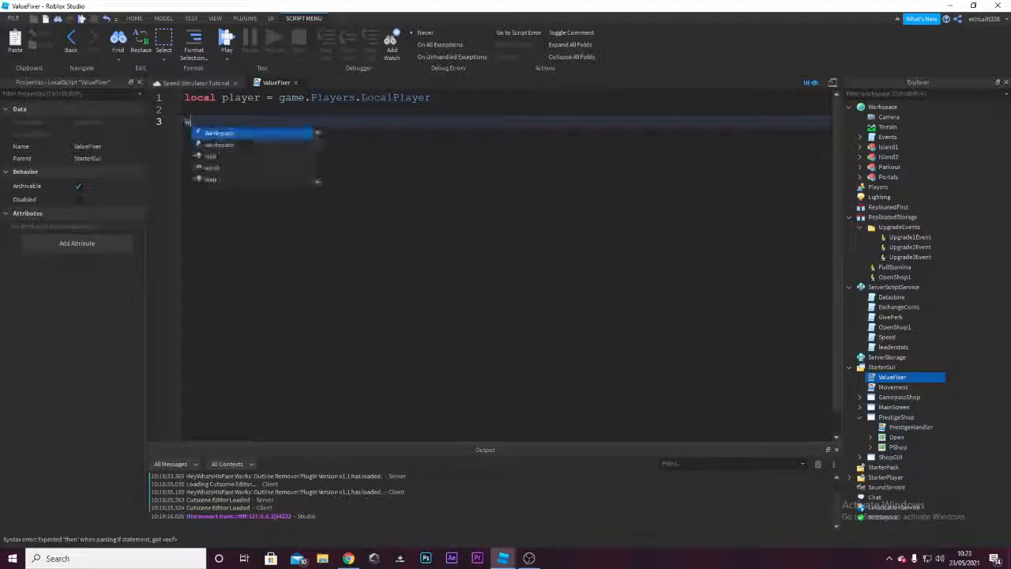
pyautogui.write('hile wait()')
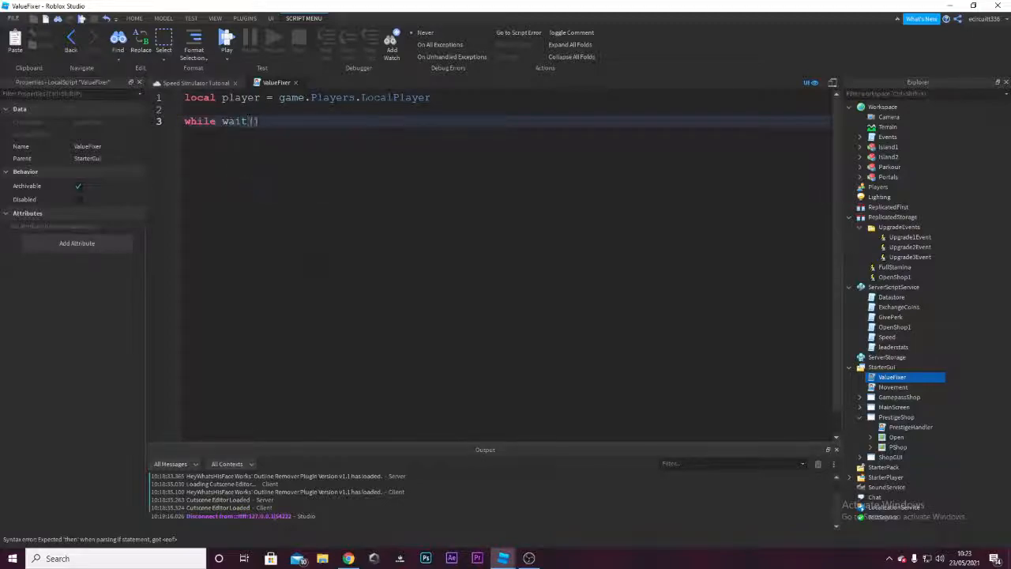
pyautogui.write(' do')
pyautogui.press('BackSpace')
pyautogui.press('BackSpace')
pyautogui.press('BackSpace')
pyautogui.press('BackSpace')
pyautogui.press('BackSpace')
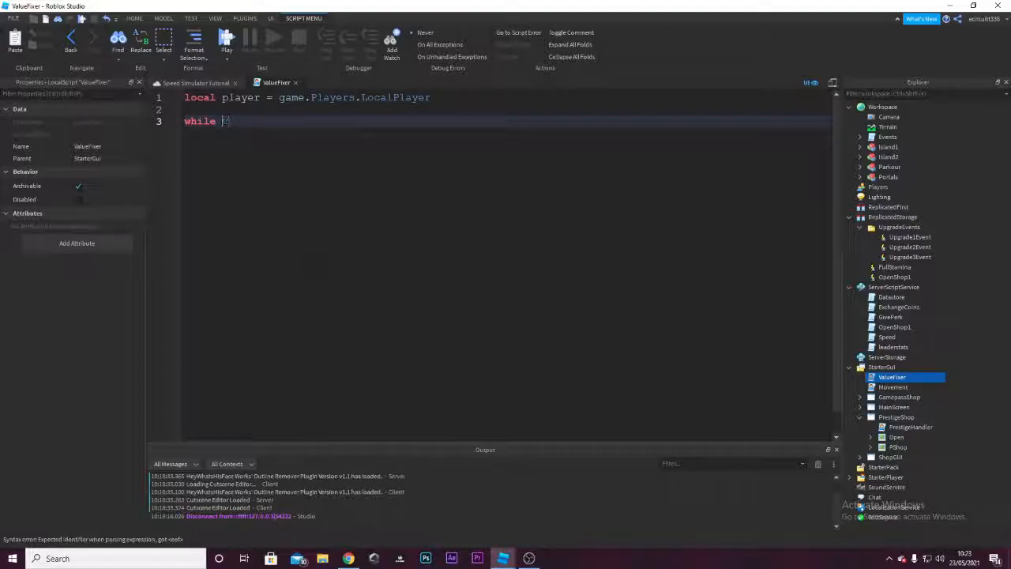
pyautogui.write('le')
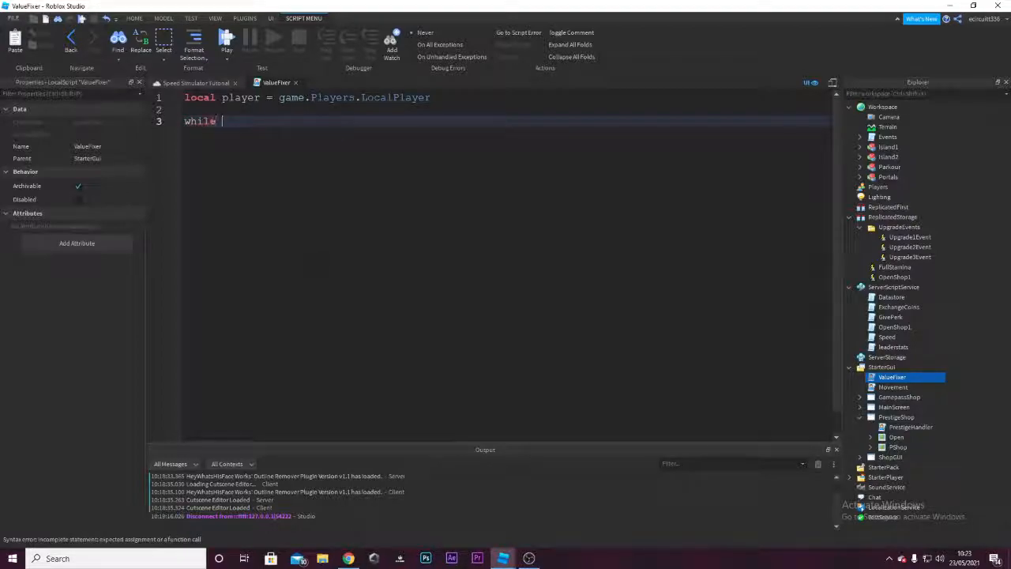
pyautogui.press('BackSpace')
pyautogui.press('BackSpace')
# Begin an if condition in ValueFixer with player:WaitForChild("Upgrades").
pyautogui.write('if player ')
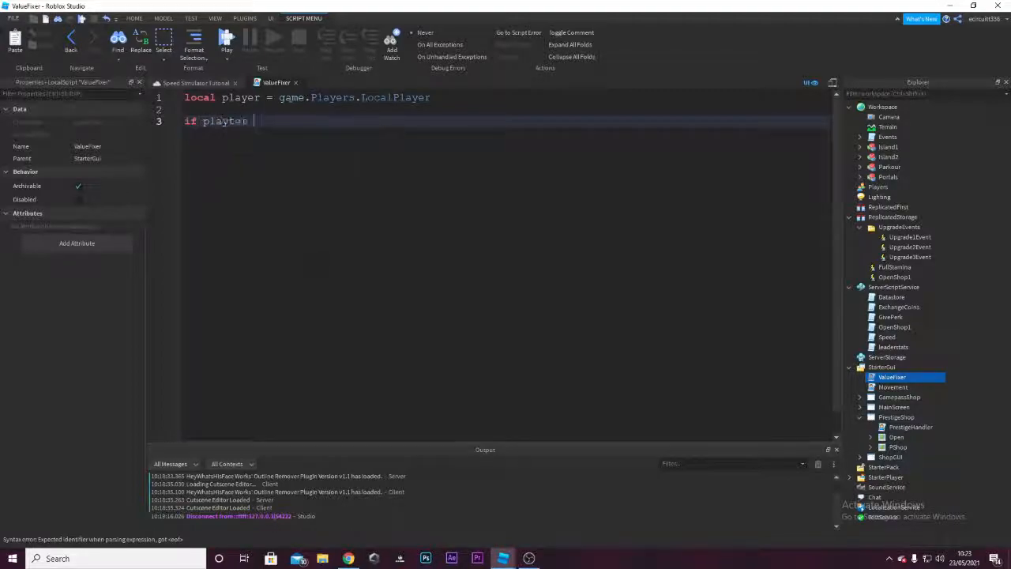
pyautogui.write('r ')
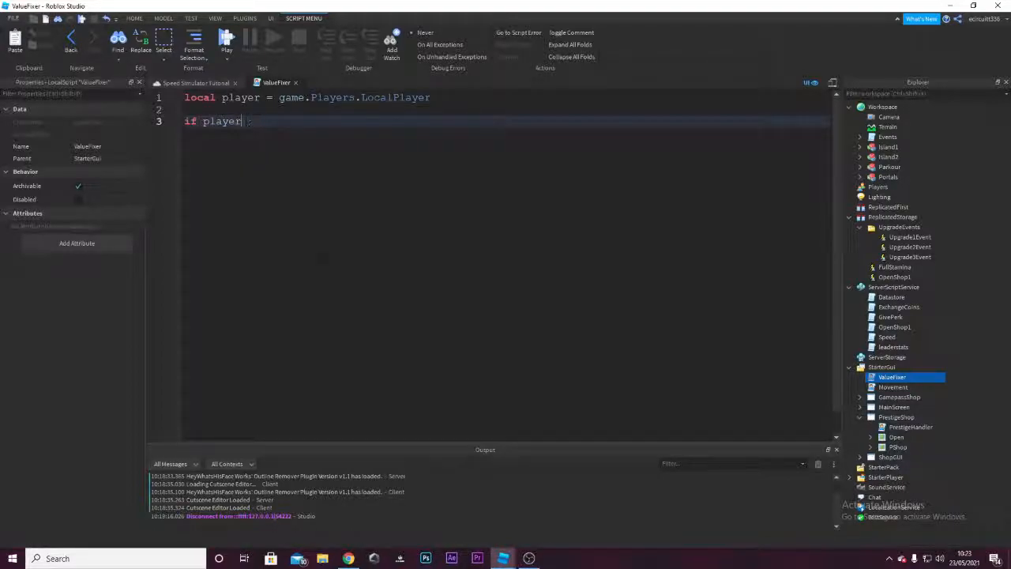
pyautogui.write('WaitForChild("T')
pyautogui.write('pgradee')
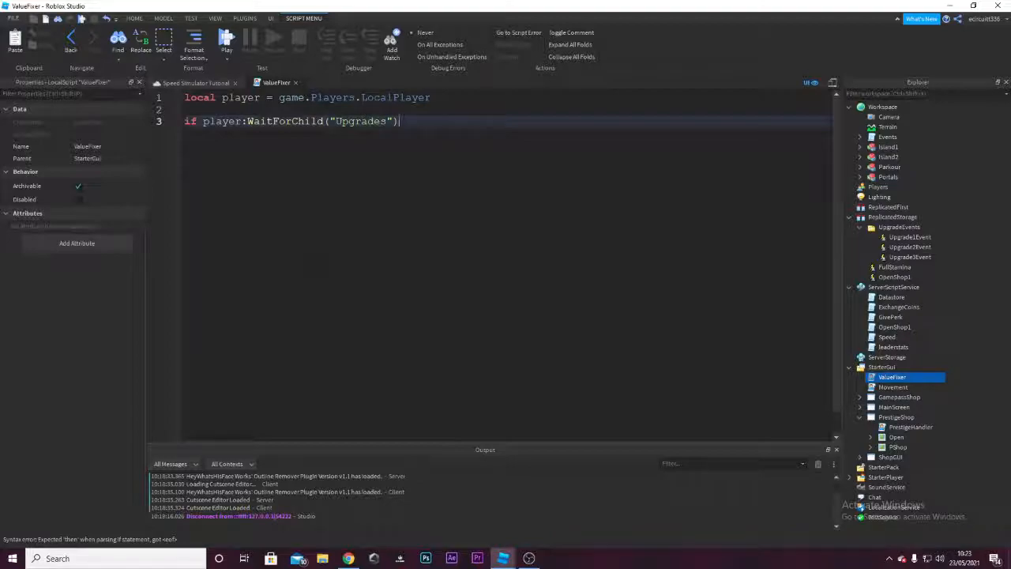
# Complete the condition with :FindFirstChild("Upgrade3Cost").Value == 0 then, and open the body of the if block.
pyautogui.write(':I')
pyautogui.write('indFirst')
pyautogui.write('Child("')
pyautogui.write('Upgrade')
pyautogui.write('3Level")')
pyautogui.write('.Value')
pyautogui.press('BackSpace')
pyautogui.press('BackSpace')
pyautogui.press('BackSpace')
pyautogui.press('BackSpace')
pyautogui.press('BackSpace')
pyautogui.press('BackSpace')
pyautogui.press('BackSpace')
pyautogui.press('BackSpace')
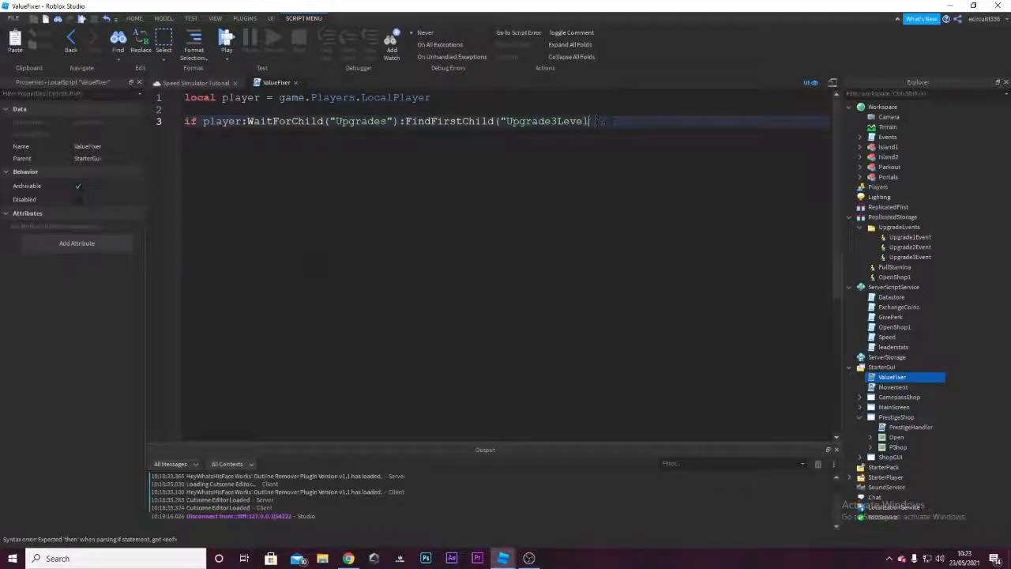
pyautogui.press('BackSpace')
pyautogui.write(').Valu')
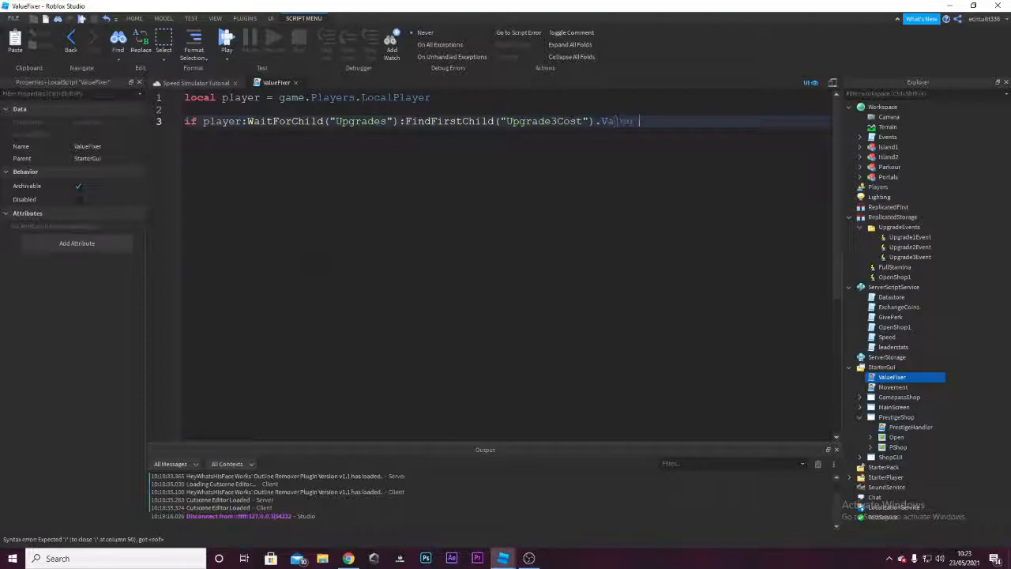
pyautogui.write(': then')
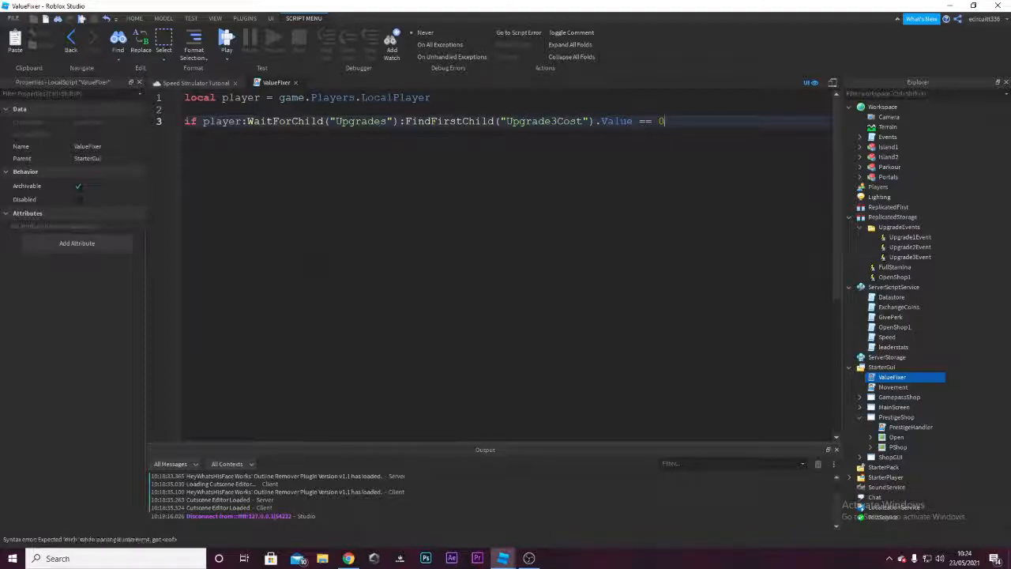
pyautogui.press('Return')
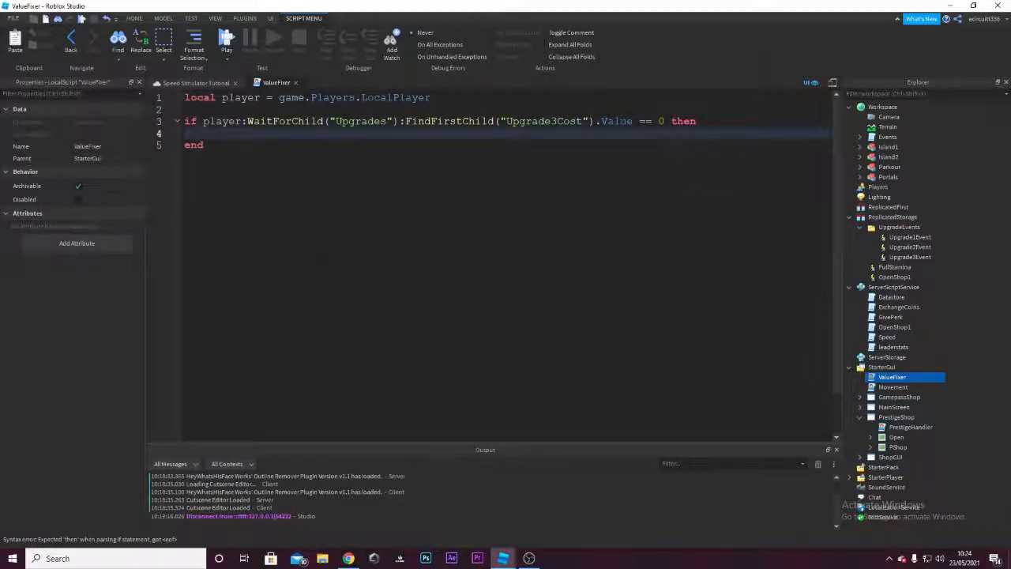
# Copy the Upgrade3Cost value expression from the condition into the if body and begin an assignment to it.
pyautogui.moveTo(634, 121); pyautogui.dragTo(202, 120)
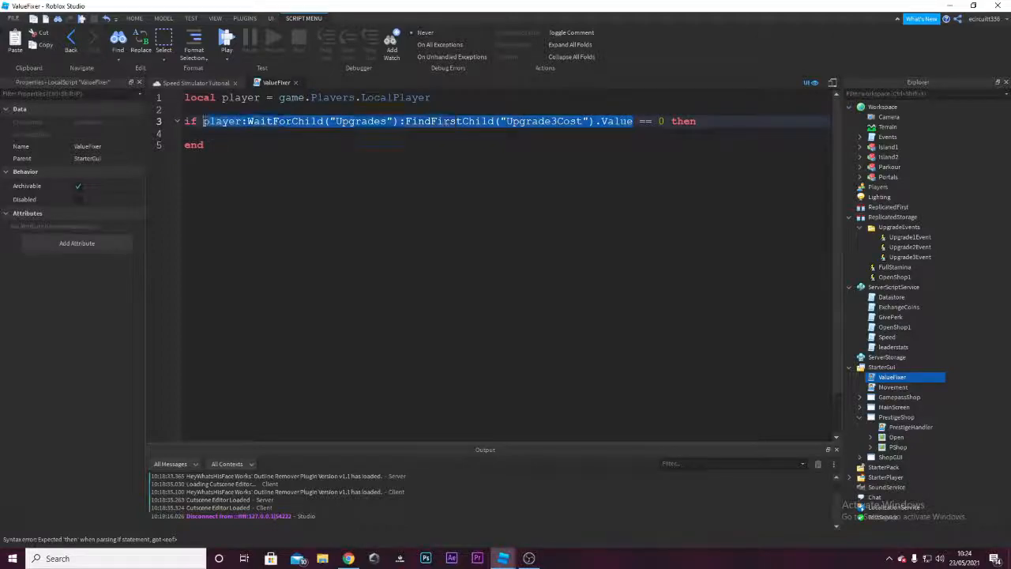
pyautogui.hotkey('ctrl', 'c')
pyautogui.click(209, 133)
pyautogui.hotkey('ctrl', 'v')
pyautogui.write('=')
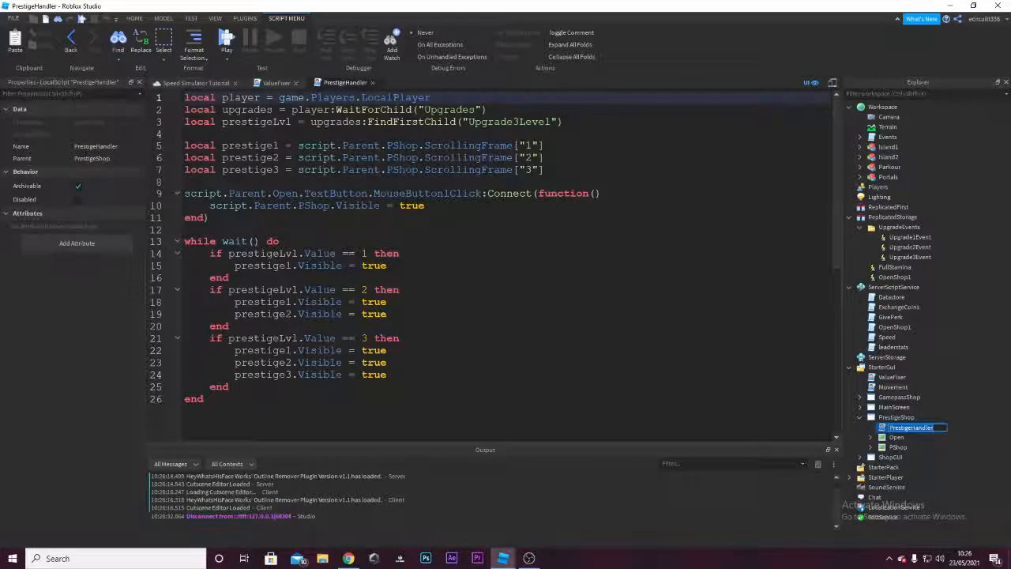
# Change the three prestigeLvl.Value checks in PrestigeHandler to 0, 1 and 2.
pyautogui.click(364, 253)
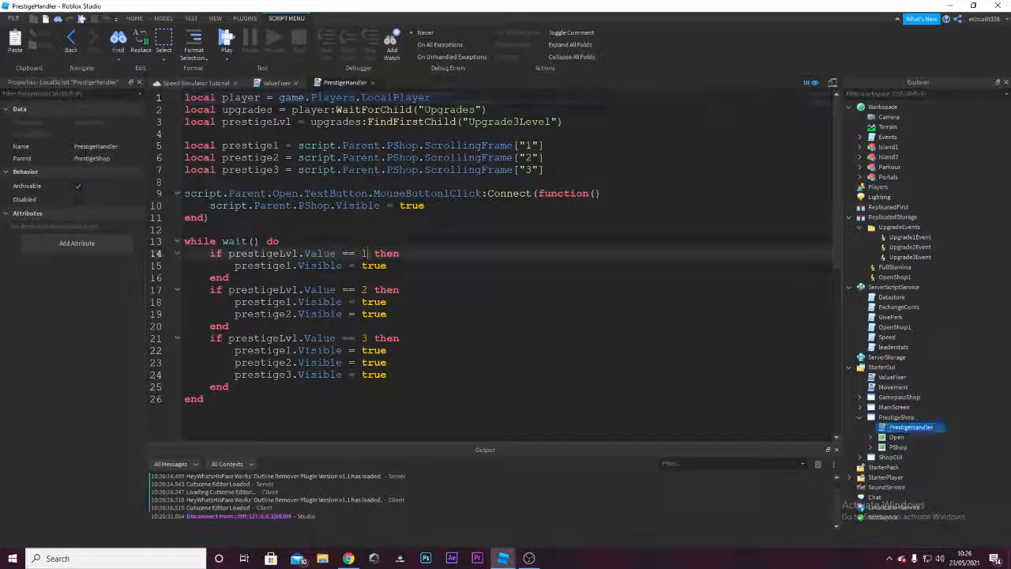
pyautogui.click(365, 289)
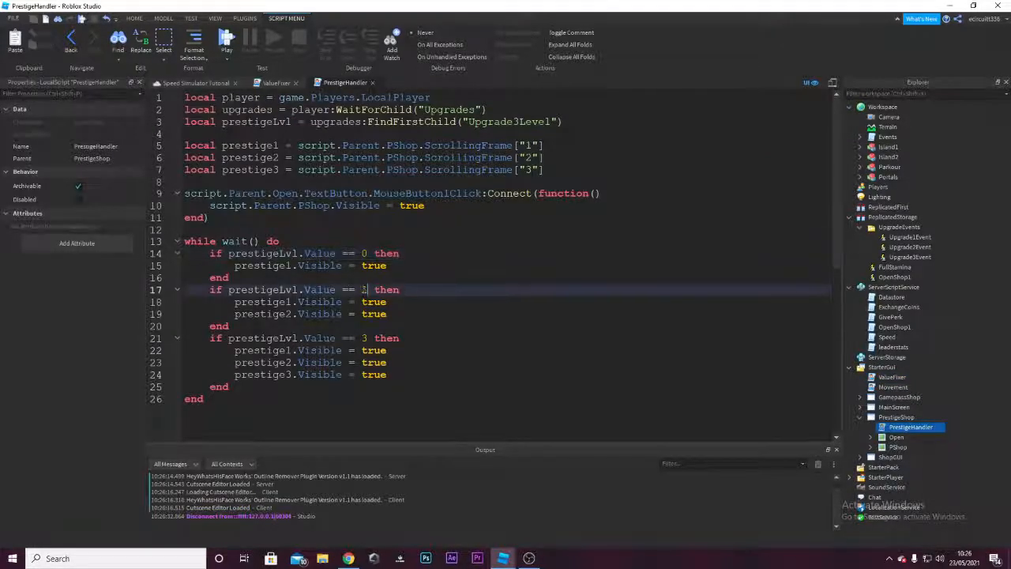
pyautogui.click(362, 338)
pyautogui.write('2')
pyautogui.press('Delete')
# Switch to the Useless Speed Developer project and open the PrestigeHandler script under ScreenGui's Prestige frame.
pyautogui.moveTo(504, 558)
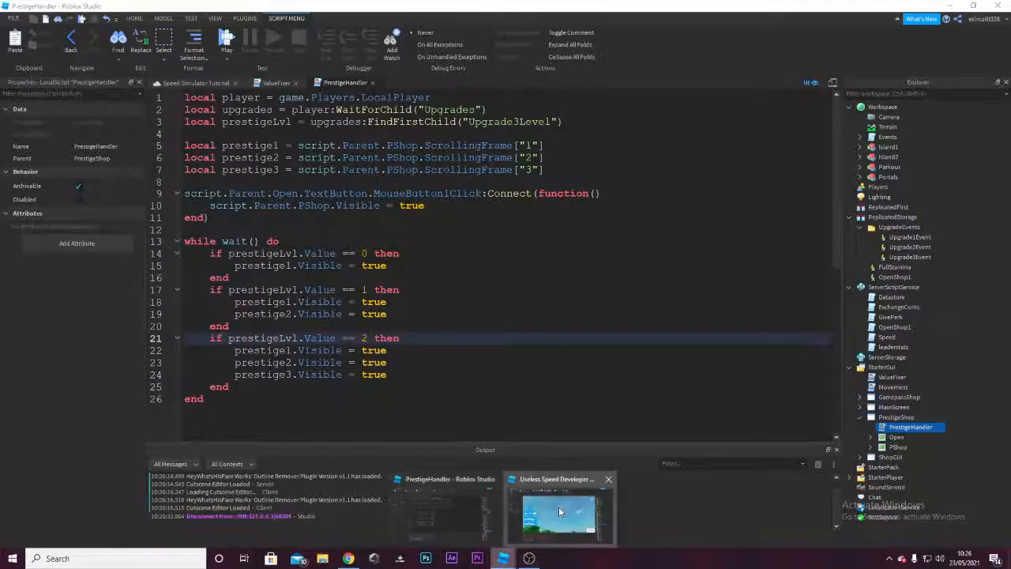
pyautogui.click(559, 512)
pyautogui.scroll(-5, 909, 355)
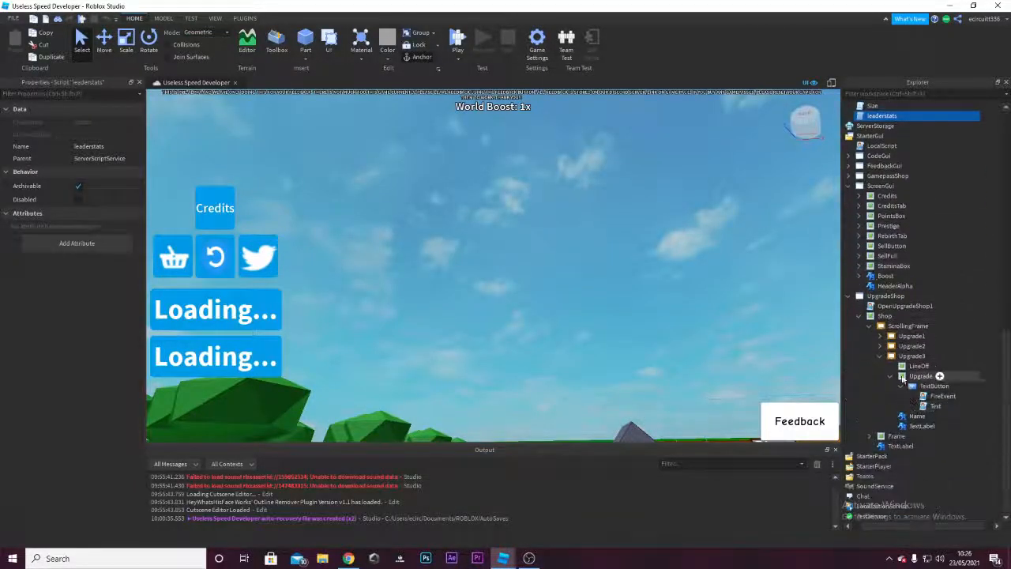
pyautogui.click(881, 306)
pyautogui.scroll(1, 880, 304)
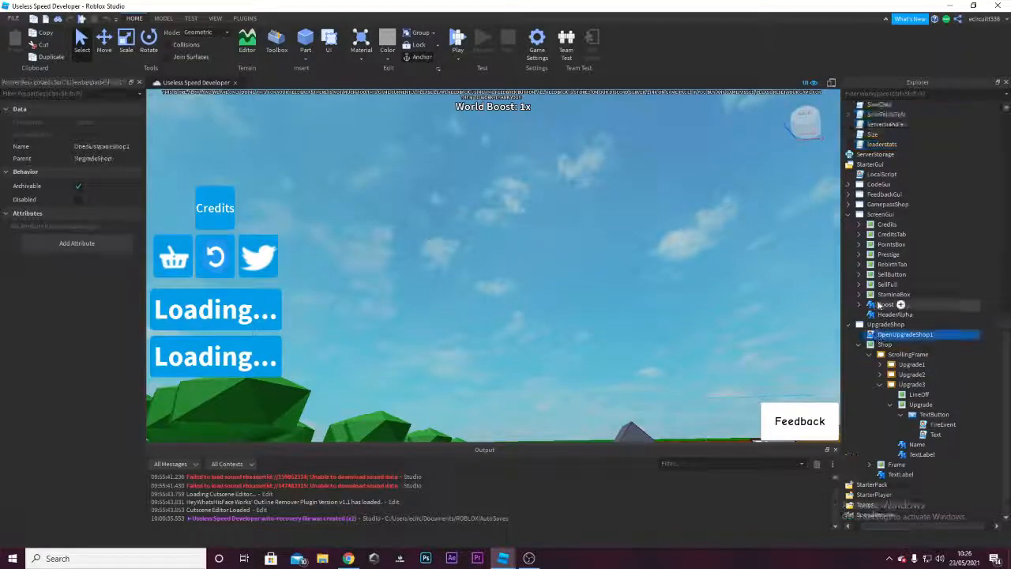
pyautogui.click(860, 254)
pyautogui.click(887, 264)
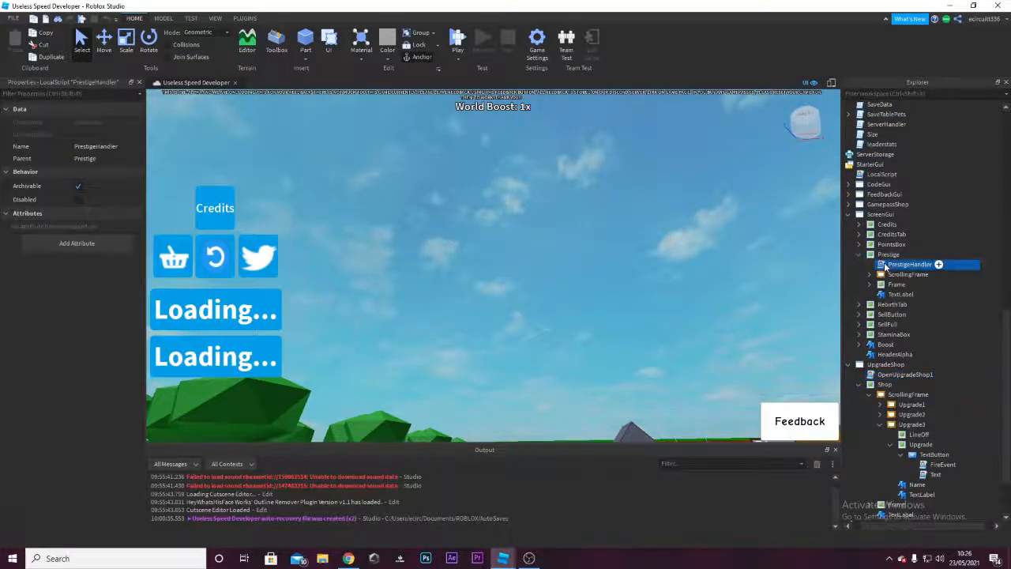
pyautogui.doubleClick(886, 265)
# Lower each prestigeLvl.Value check in this PrestigeHandler by one so they start at 0, and close the script.
pyautogui.click(365, 229)
pyautogui.doubleClick(365, 230)
pyautogui.write('0')
pyautogui.scroll(-5, 364, 229)
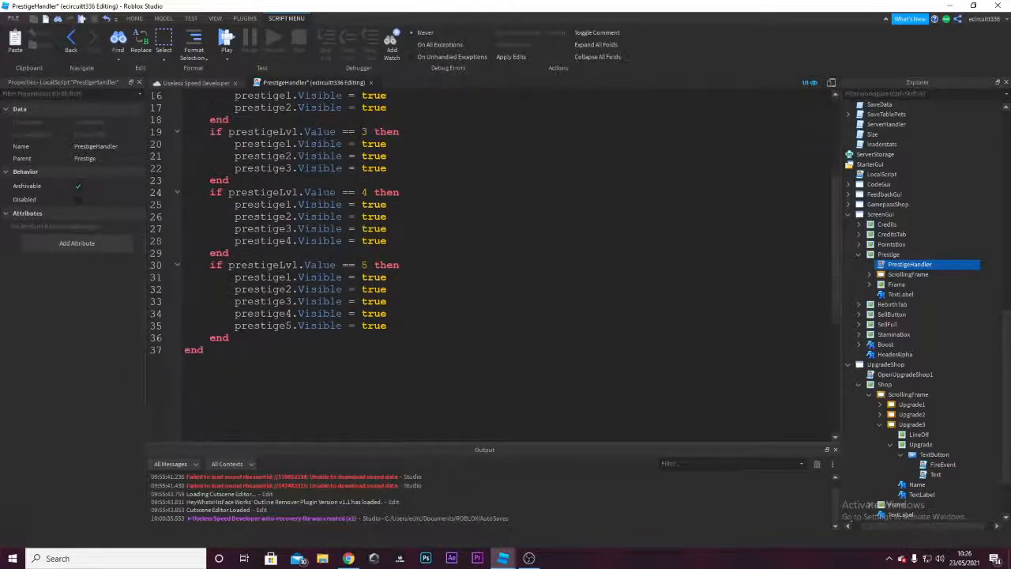
pyautogui.scroll(2, 363, 265)
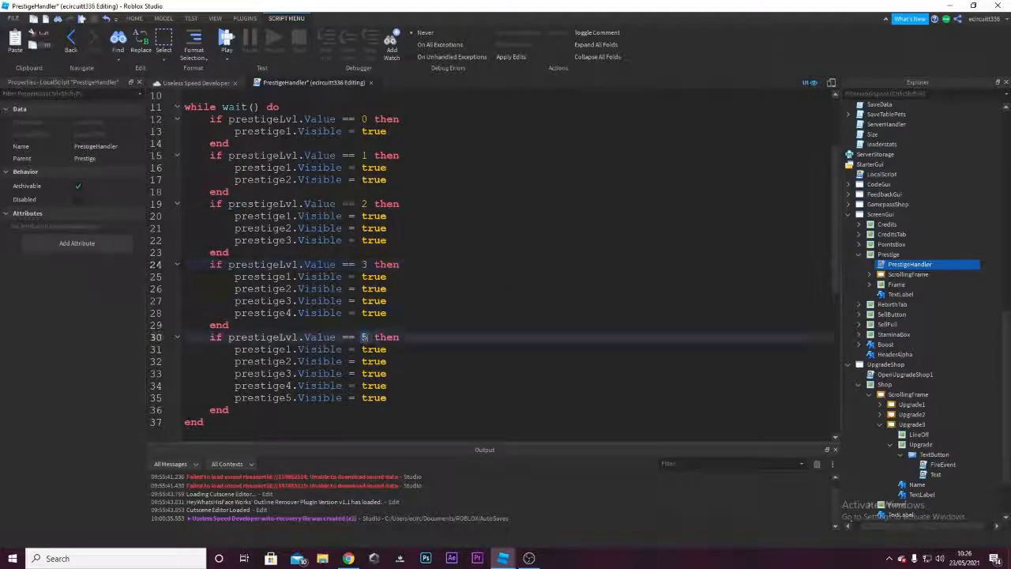
pyautogui.scroll(1, 376, 110)
pyautogui.click(370, 82)
# Save Useless Speed Developer to Roblox and close it, returning to the Speed Simulator Tutorial project.
pyautogui.moveTo(566, 199); pyautogui.dragTo(616, 198, button='right')
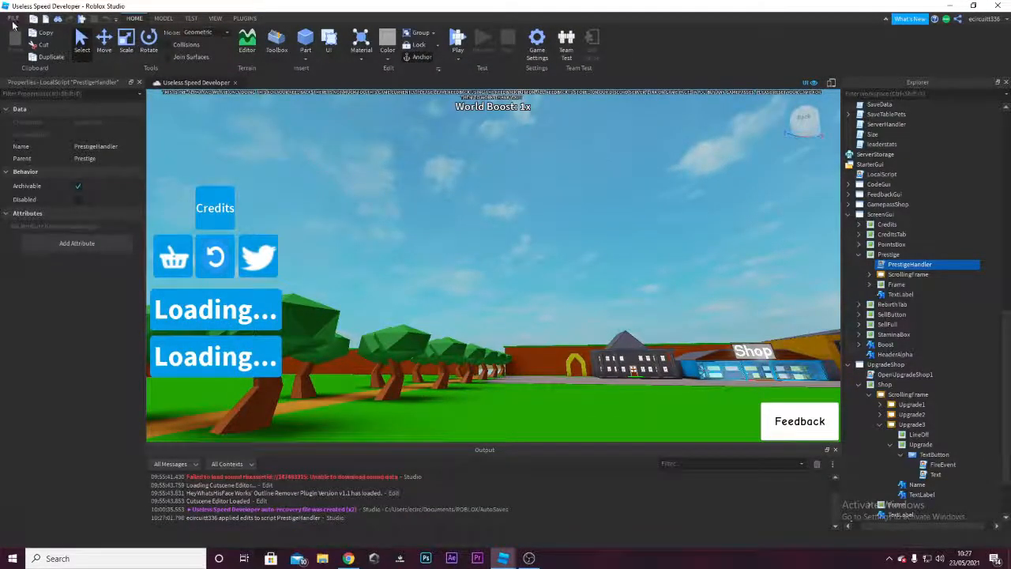
pyautogui.click(13, 18)
pyautogui.click(49, 93)
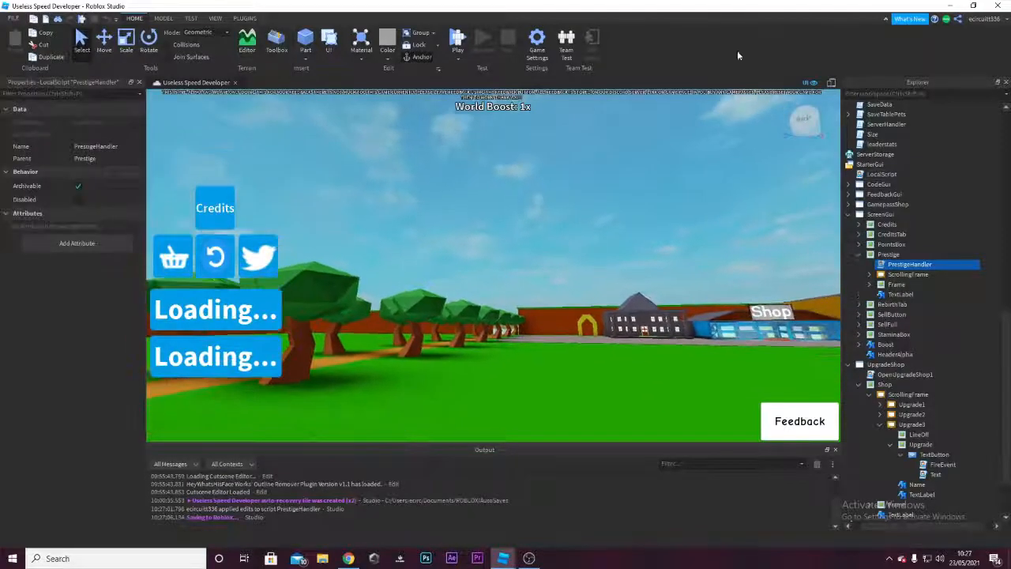
pyautogui.click(1000, 5)
pyautogui.click(586, 292)
pyautogui.click(461, 513)
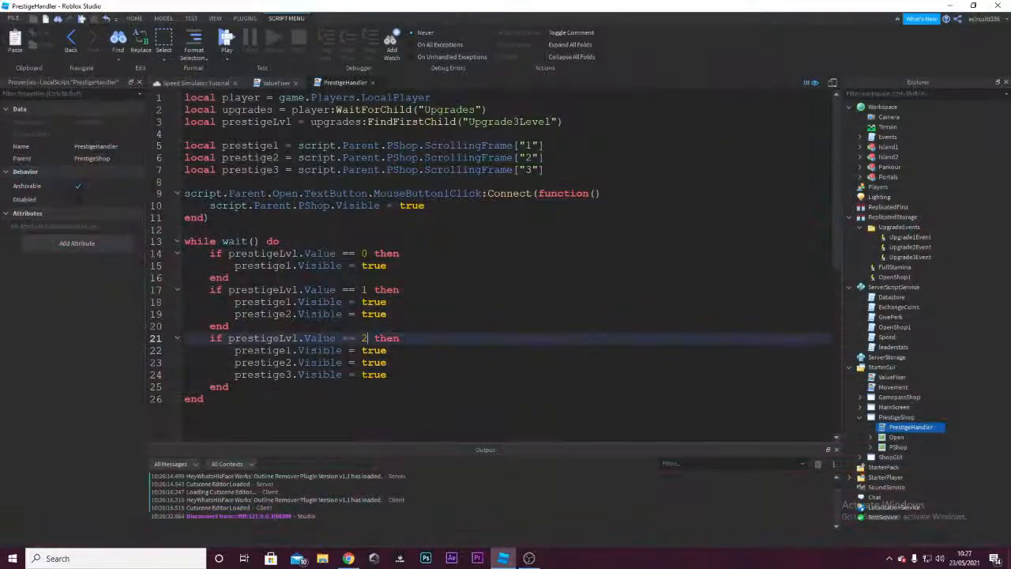
# Close PrestigeHandler, start a playtest and inspect the rebirth buttons listed in the Prestiges shop.
pyautogui.click(373, 82)
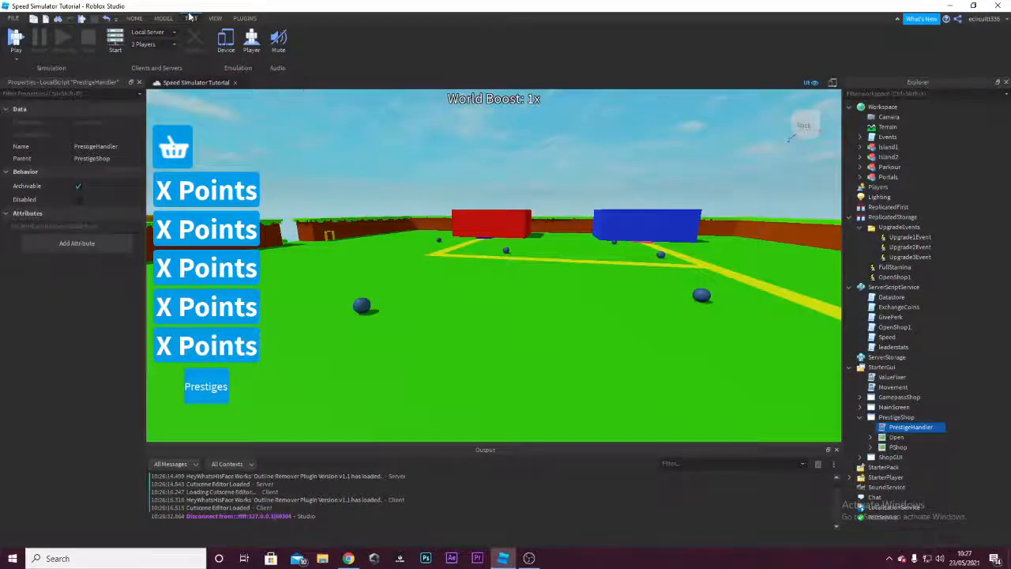
pyautogui.click(15, 40)
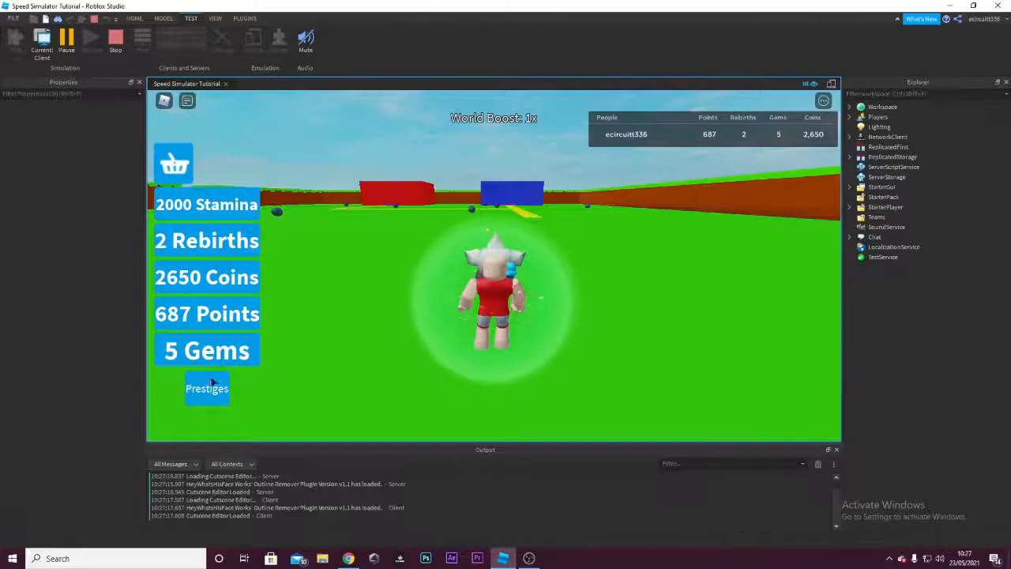
pyautogui.click(210, 385)
pyautogui.scroll(-2, 542, 273)
pyautogui.scroll(3, 573, 283)
pyautogui.scroll(-5, 616, 283)
pyautogui.scroll(5, 623, 292)
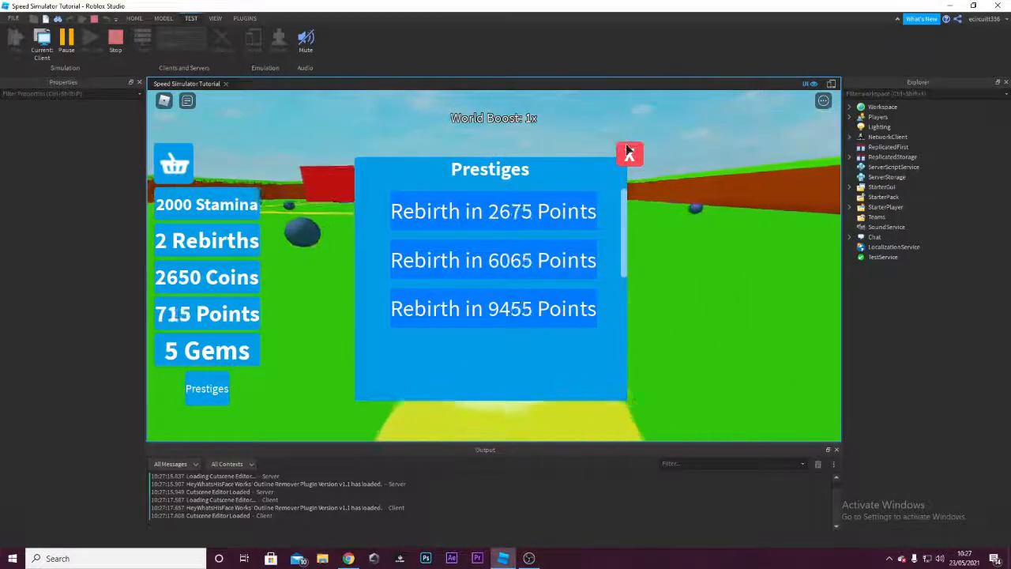
pyautogui.click(630, 155)
# Run the character across the field and recheck the points required by the rebirth buttons in the Prestiges shop.
pyautogui.press('w')
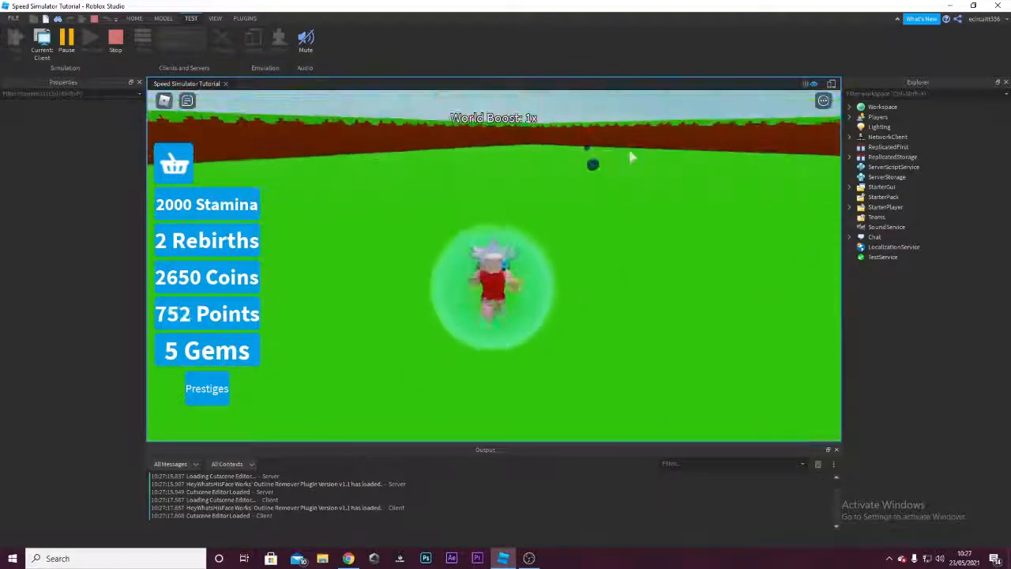
pyautogui.click(220, 395)
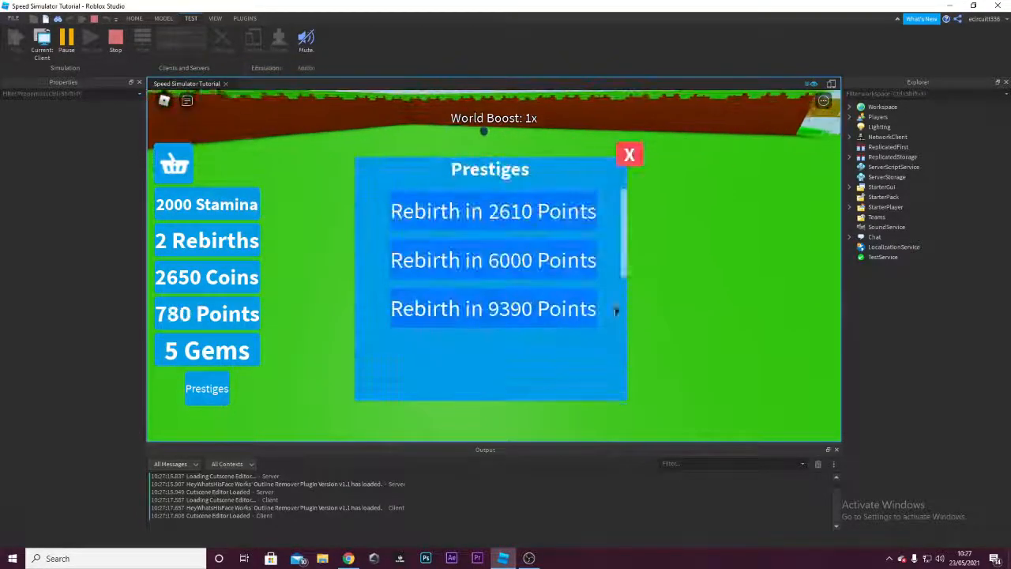
pyautogui.click(630, 155)
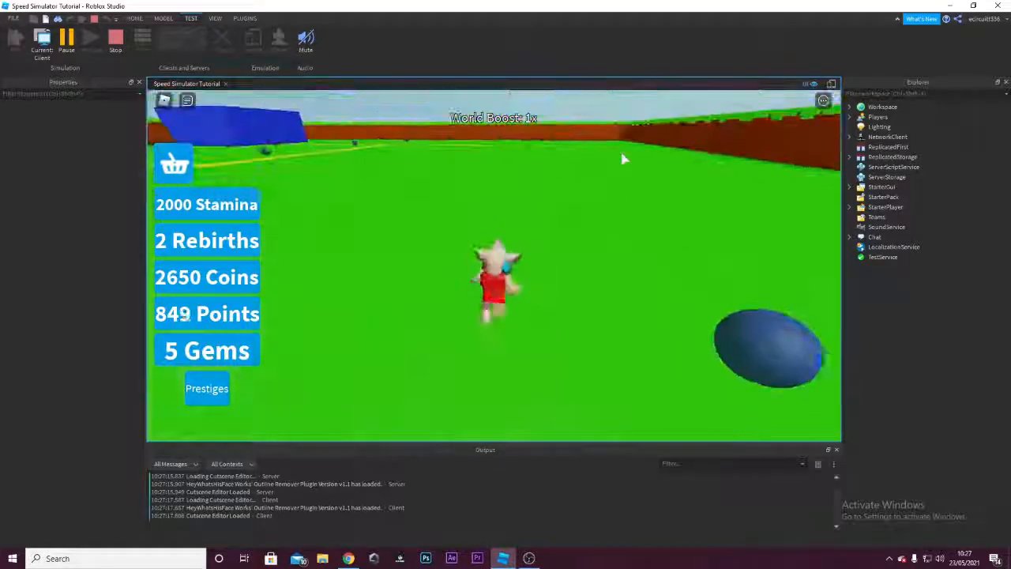
# Keep running the character around the field to collect points towards a rebirth.
pyautogui.moveTo(634, 162)
pyautogui.mouseDown(button='right')
pyautogui.moveTo(620, 148)
pyautogui.moveTo(623, 160)
pyautogui.mouseUp(button='right')
pyautogui.press('d')
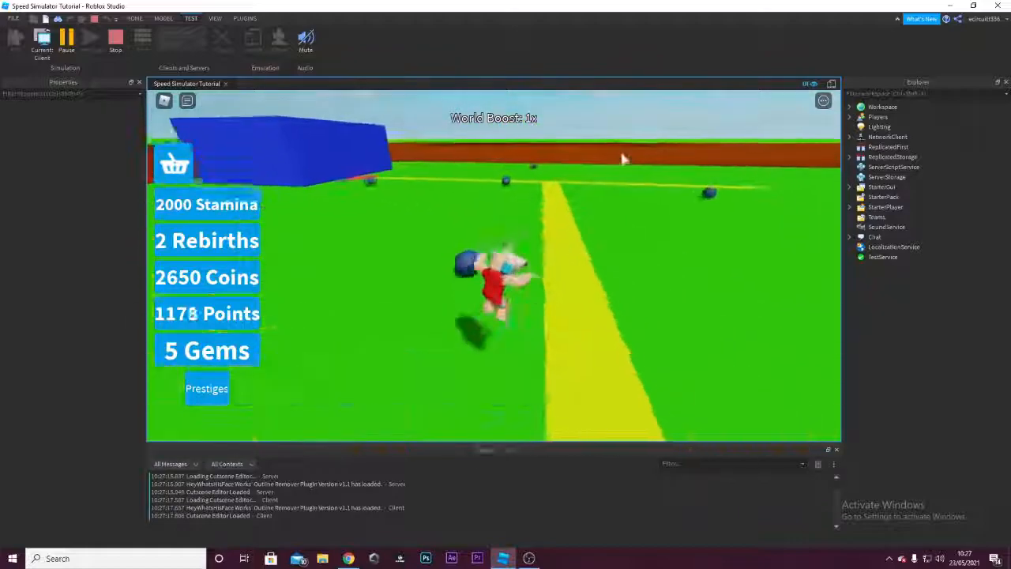
pyautogui.press('w')
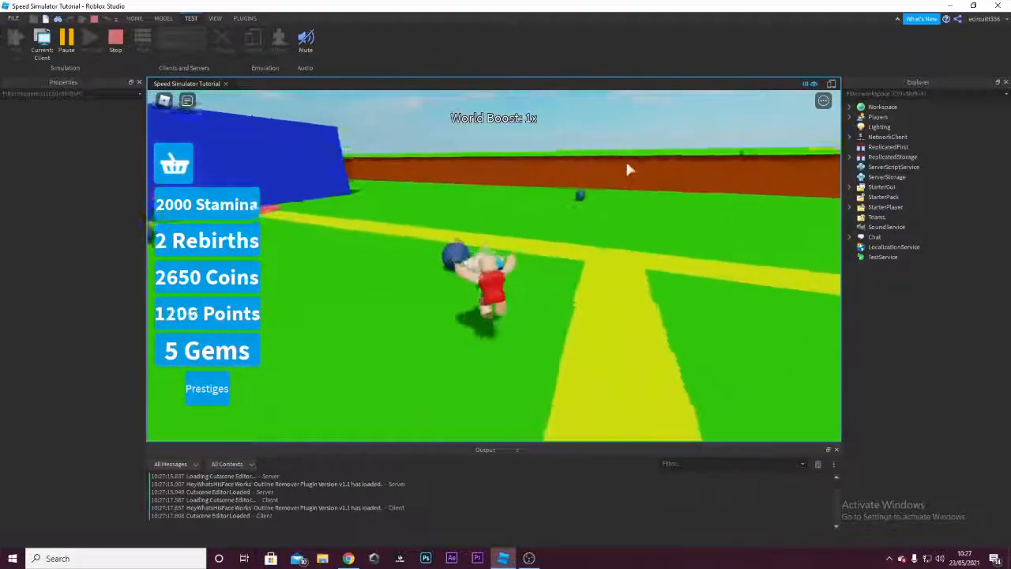
pyautogui.moveTo(667, 161); pyautogui.dragTo(666, 162, button='right')
pyautogui.press('w')
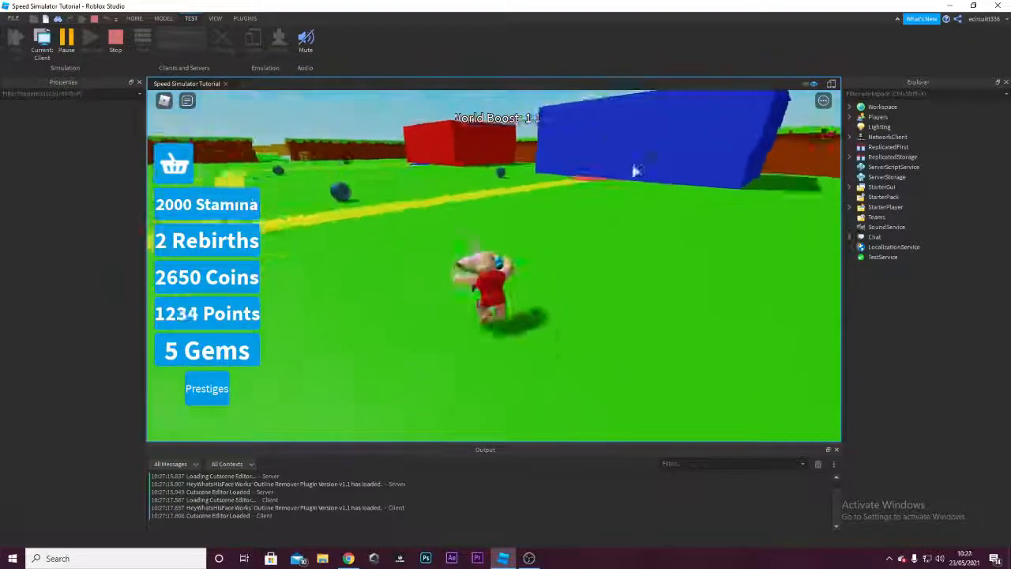